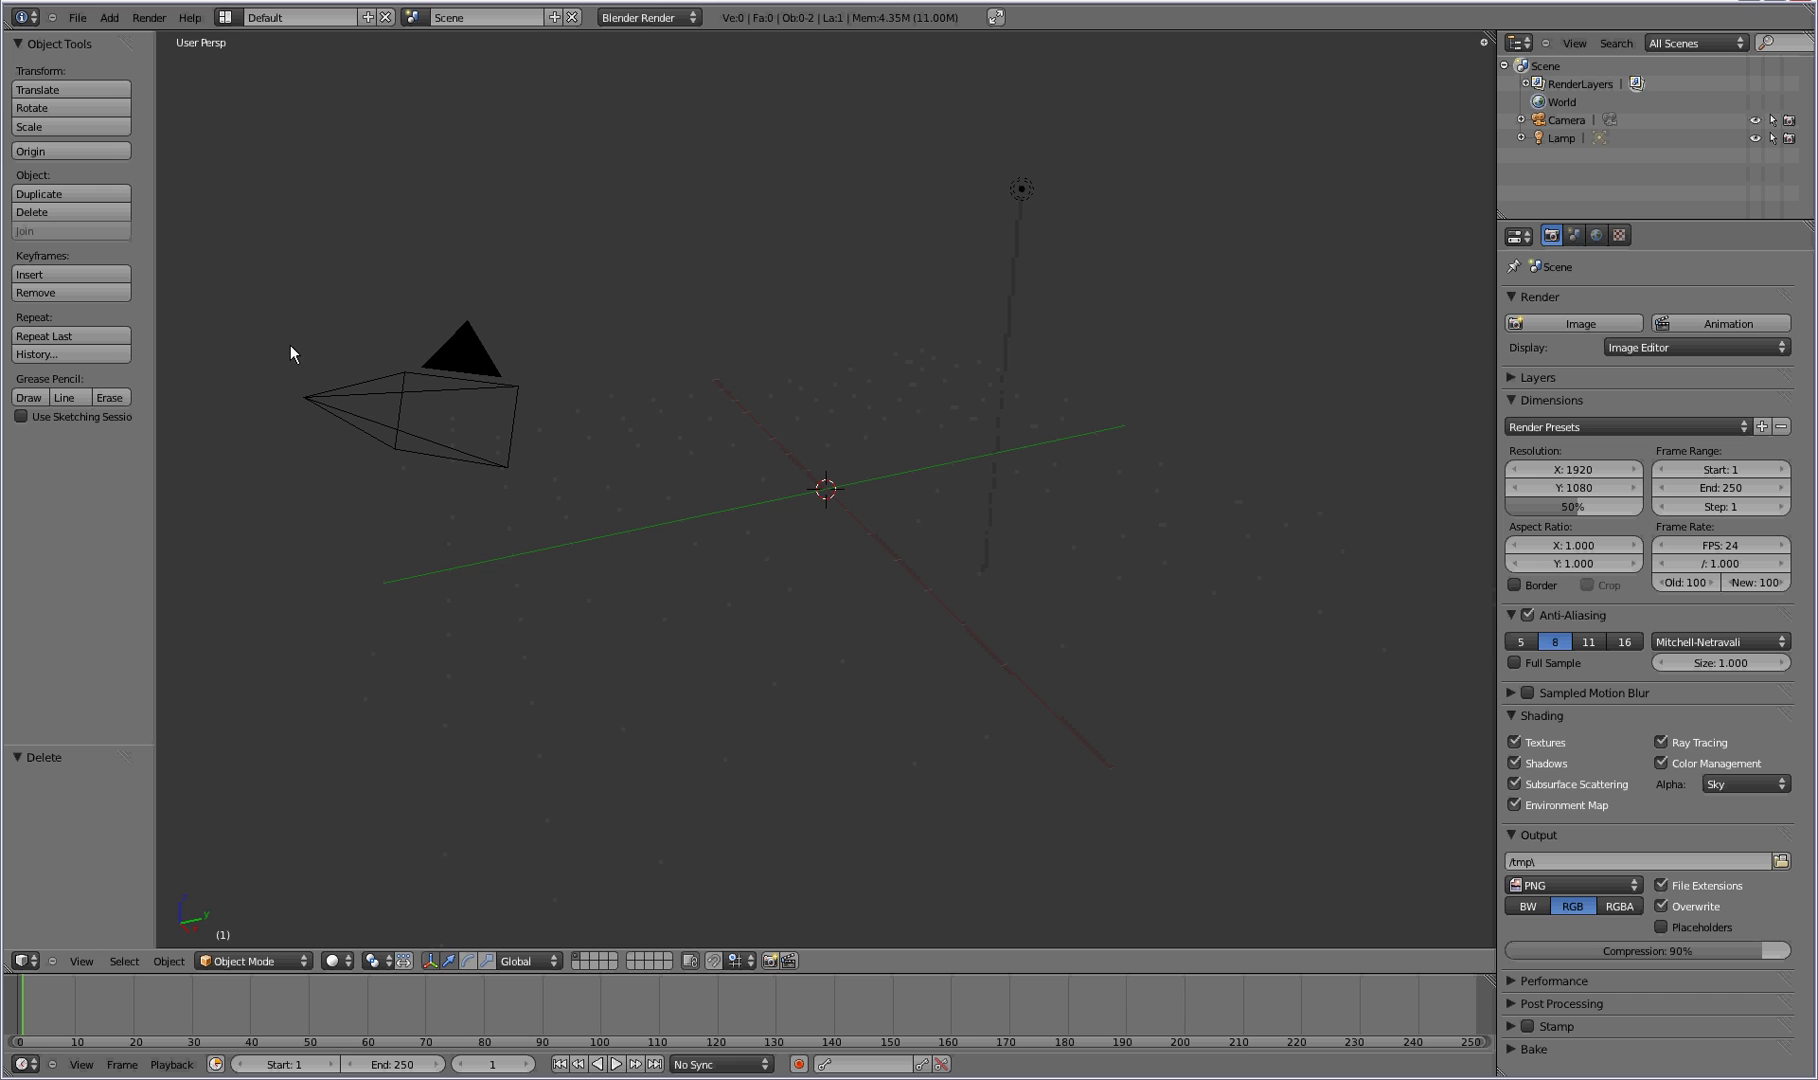
Append the Cube object from LinkMM.blend into the scene.
left_click(77, 17)
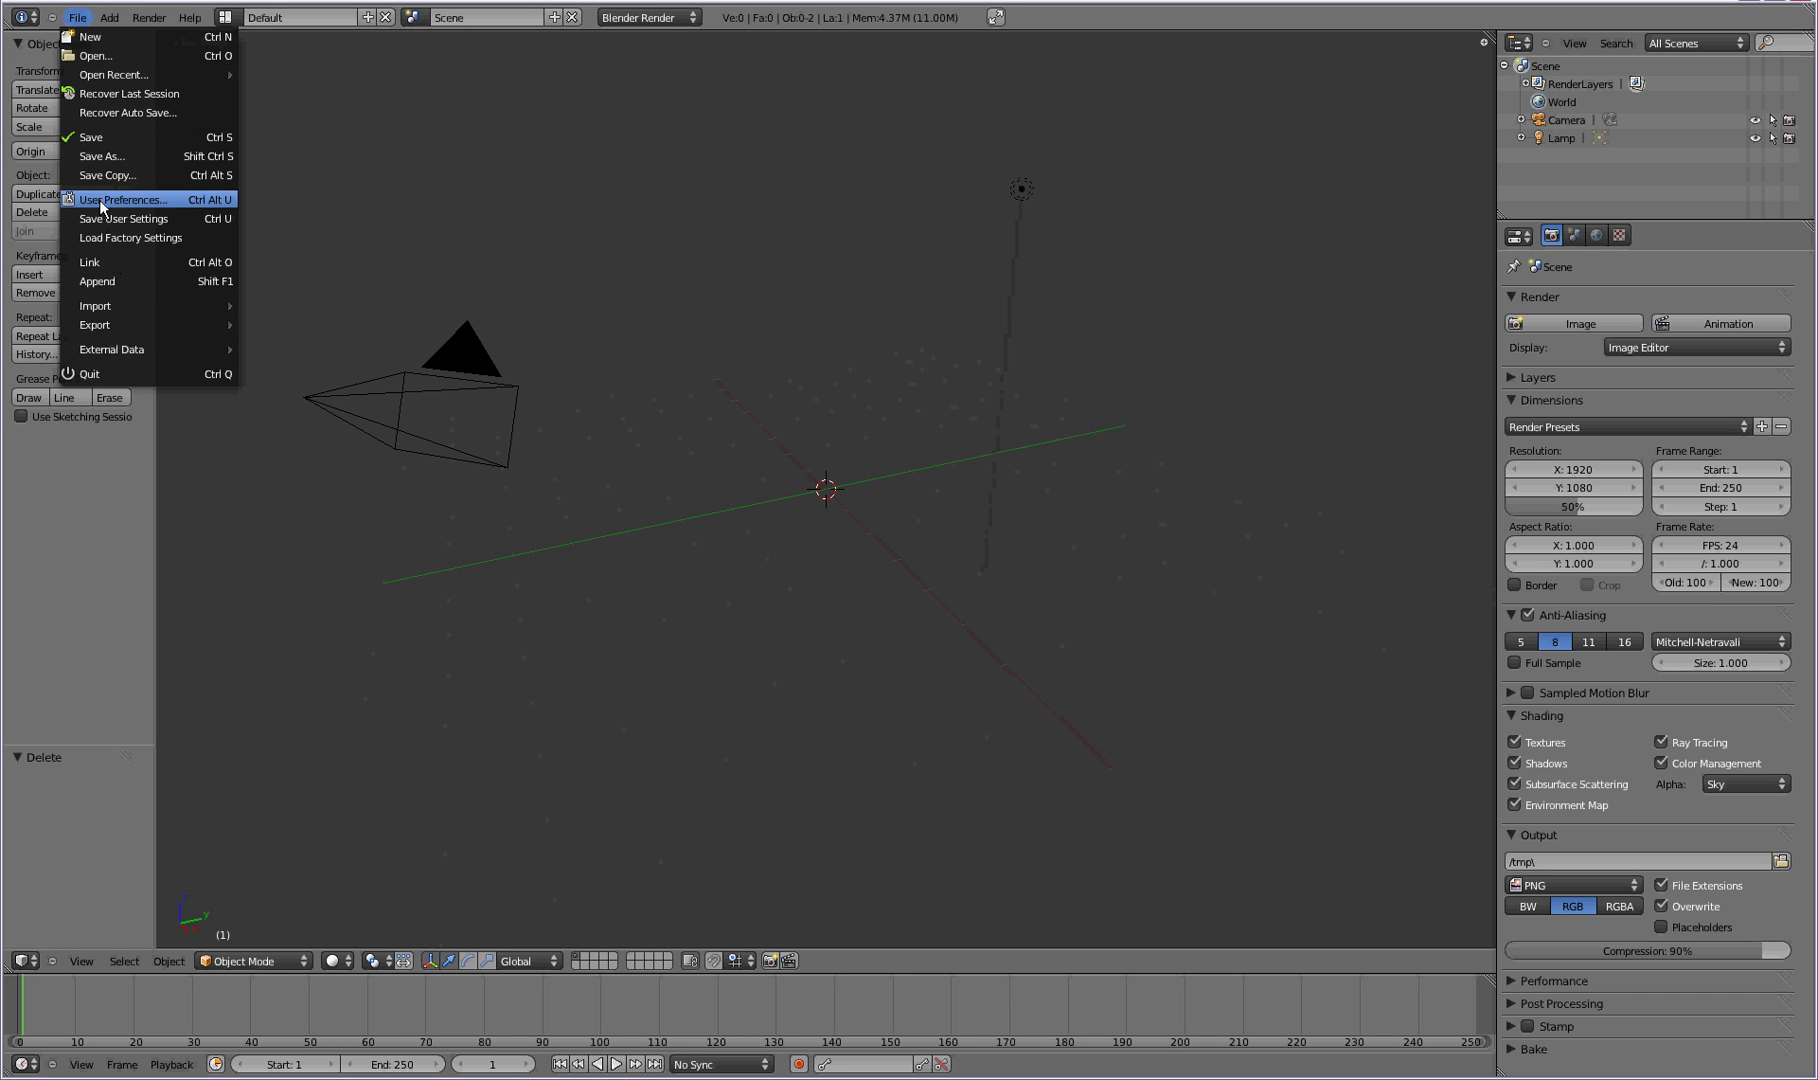
left_click(148, 283)
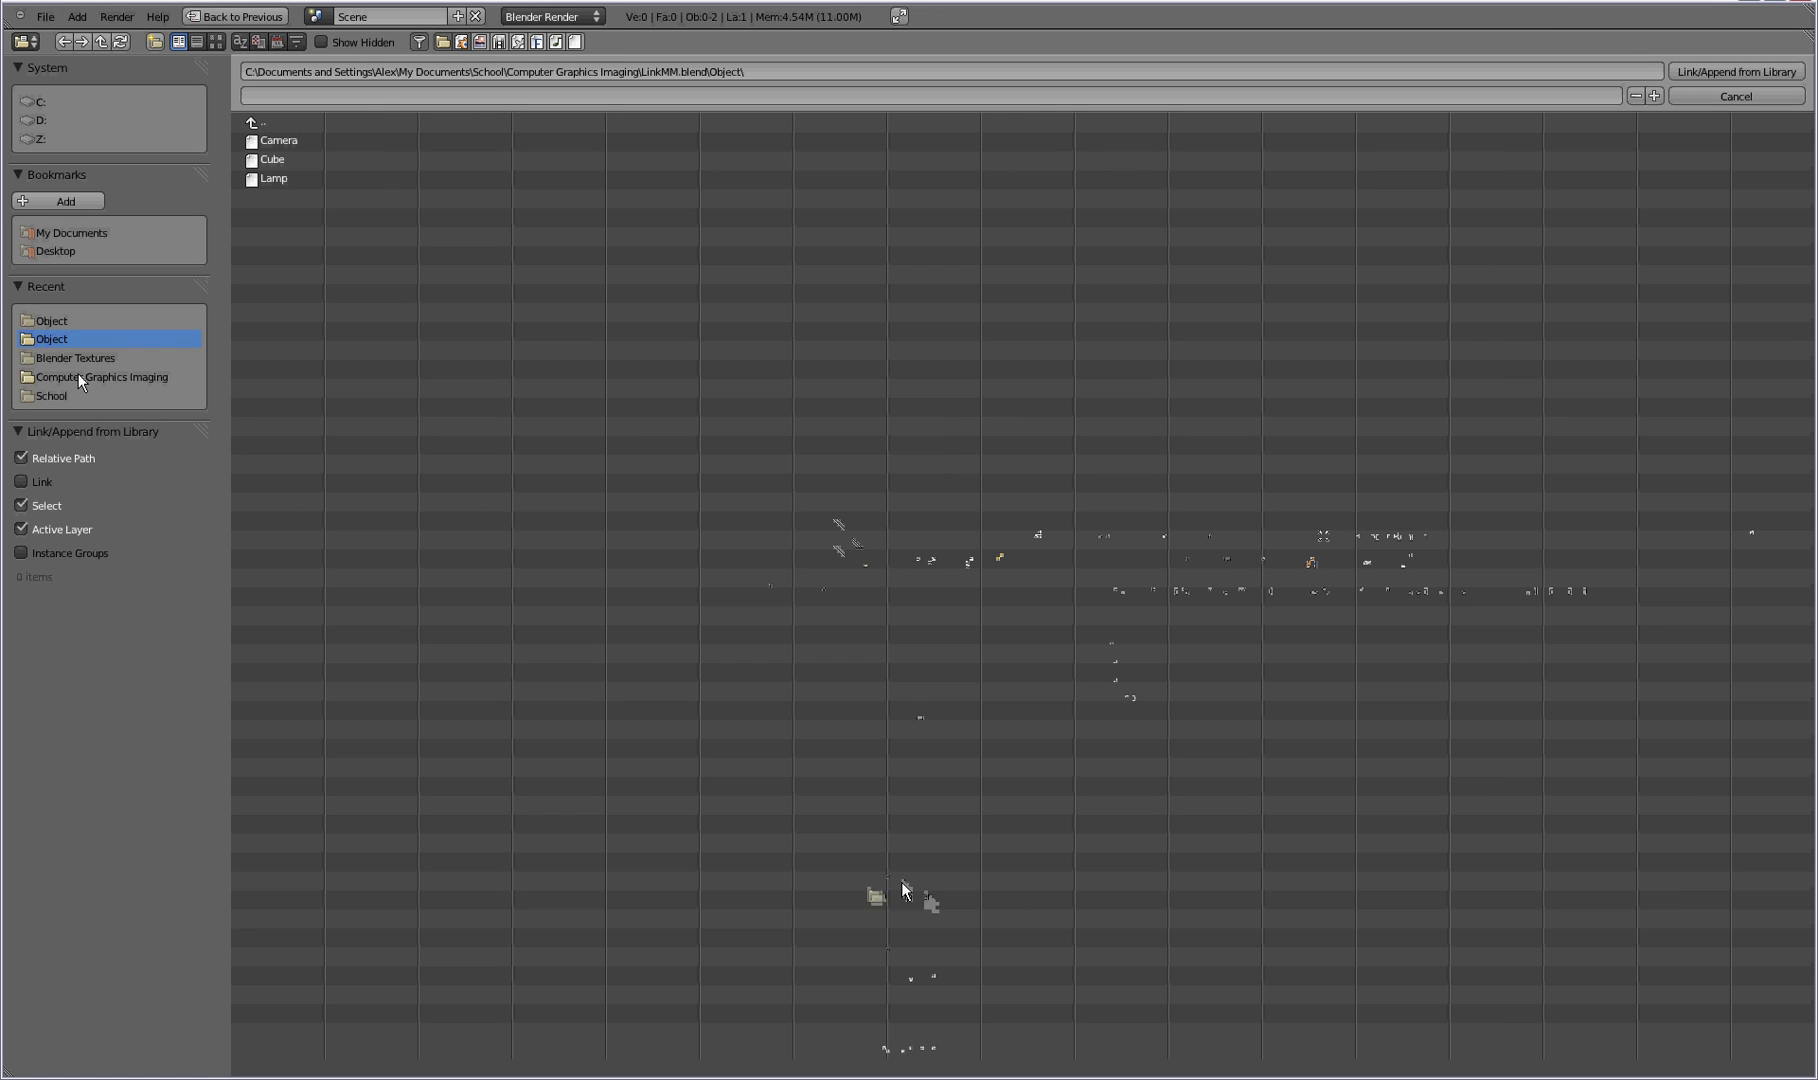
double_click(294, 159)
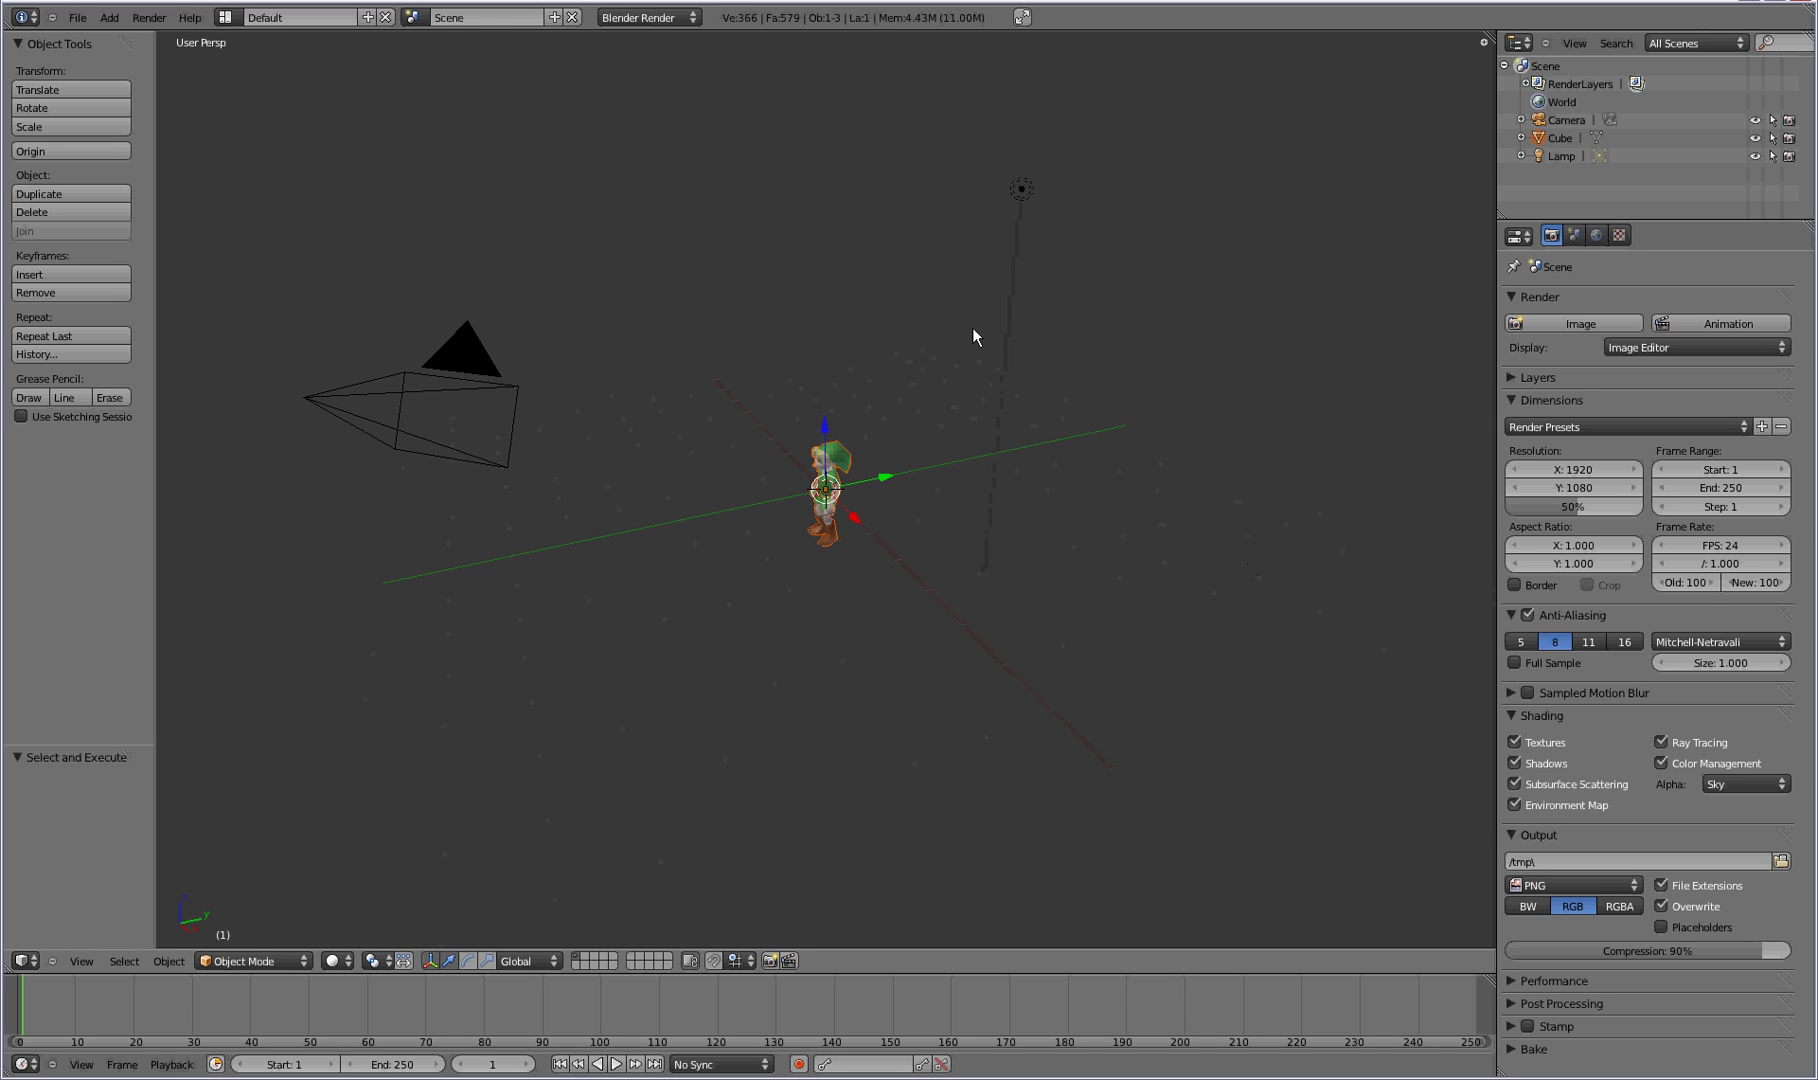
Split the 3D view into a front and a right-side view framed on the character, and deselect everything.
key("KP_1")
key("KP_Decimal")
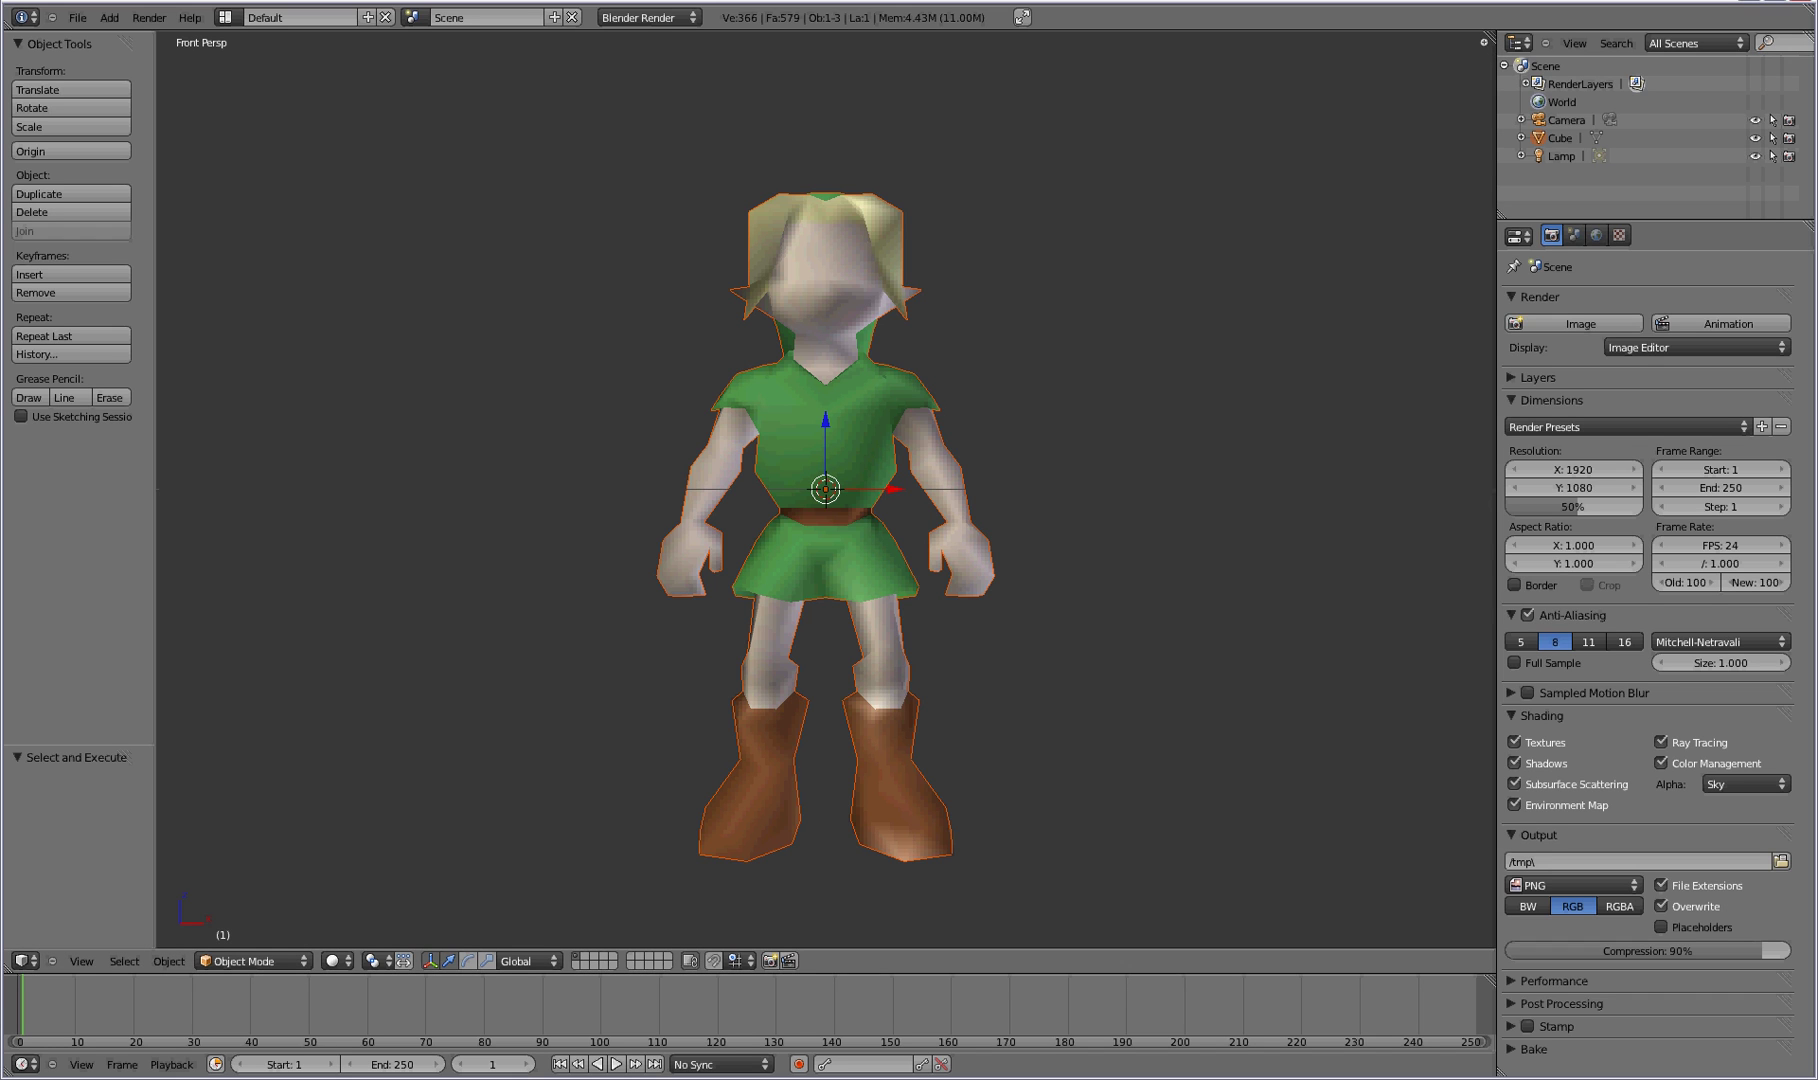
left_click_drag(1490, 37, 728, 100)
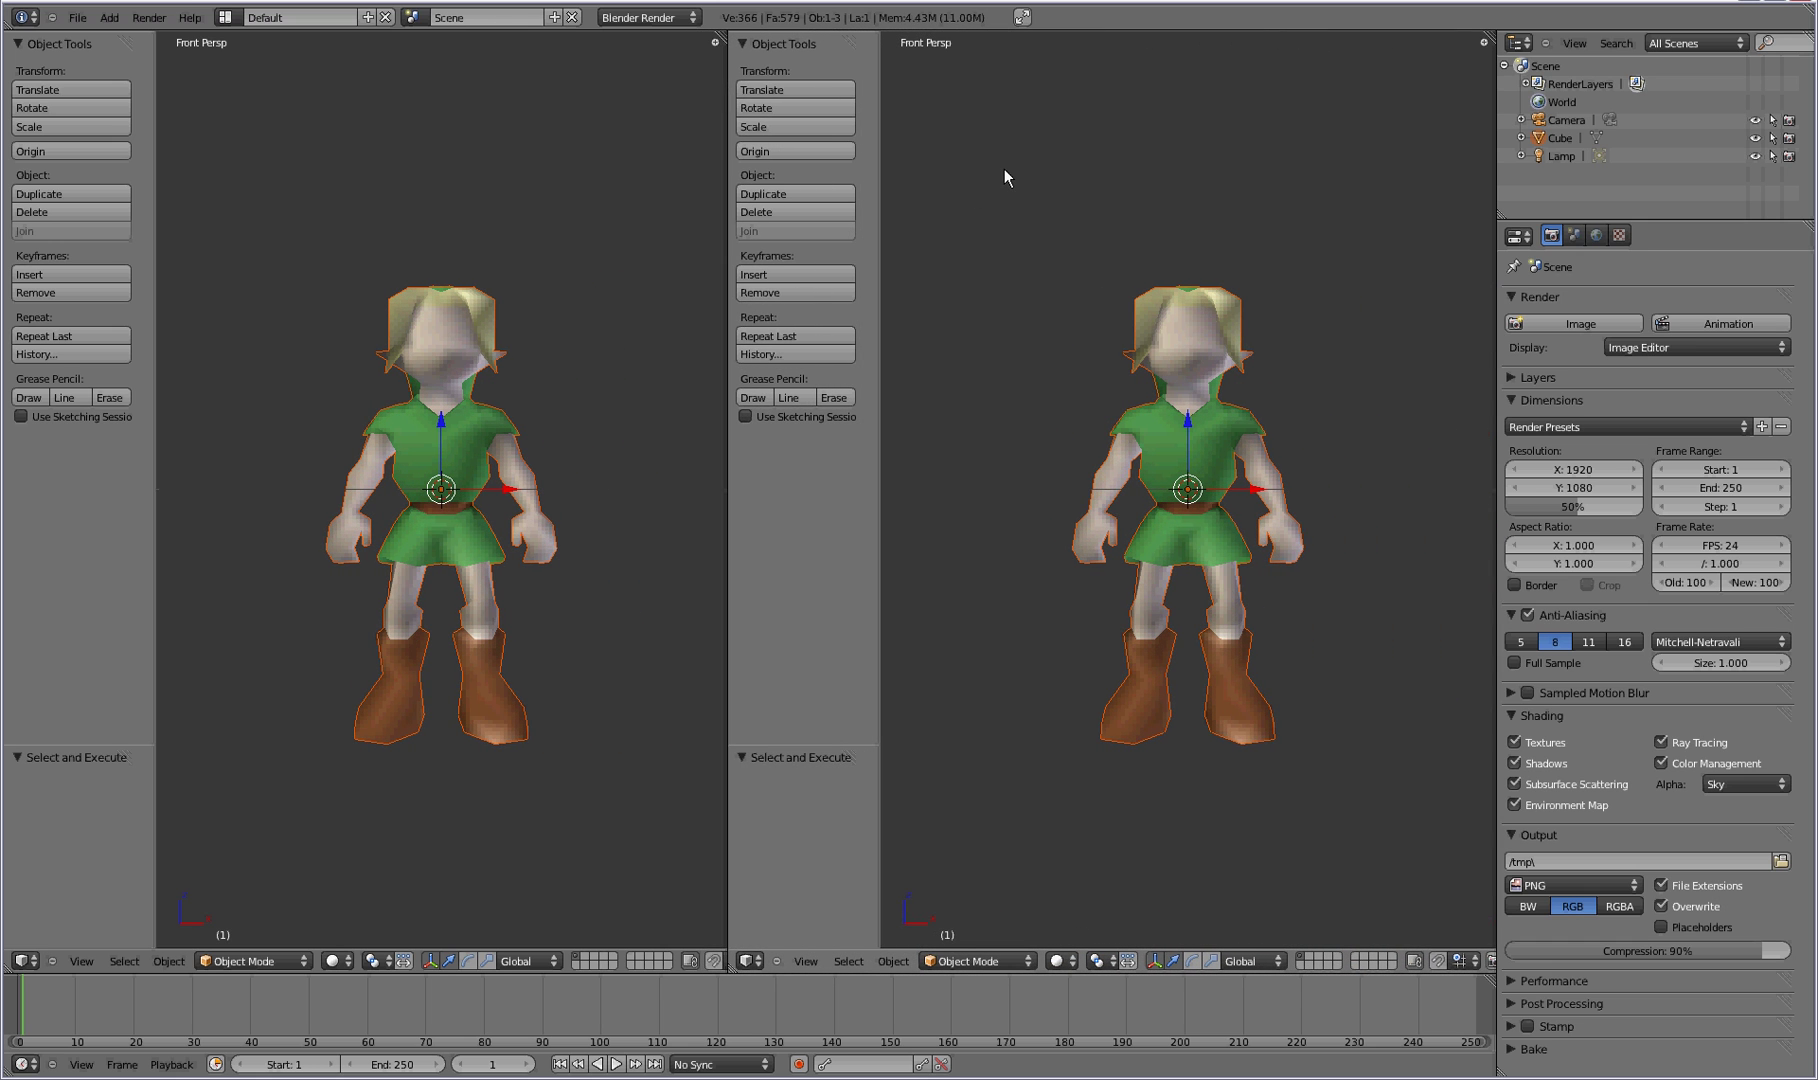
key("KP_3")
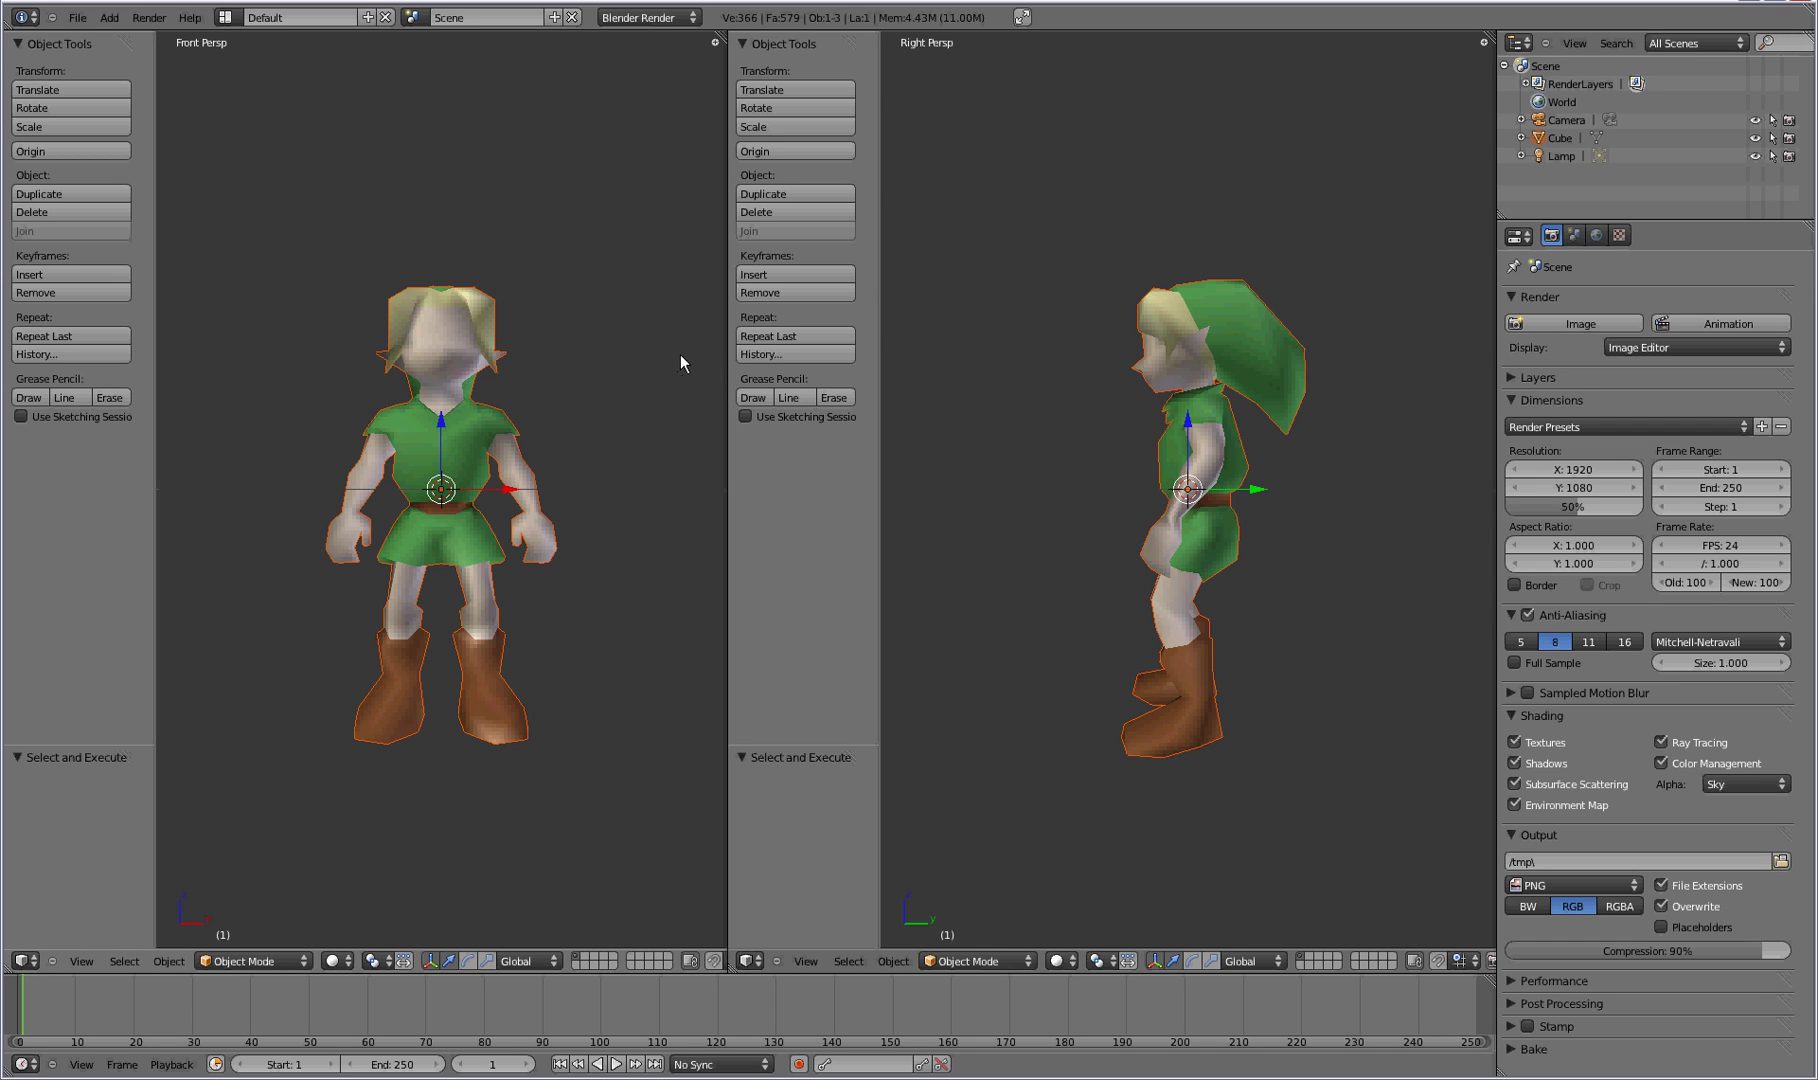
key("a")
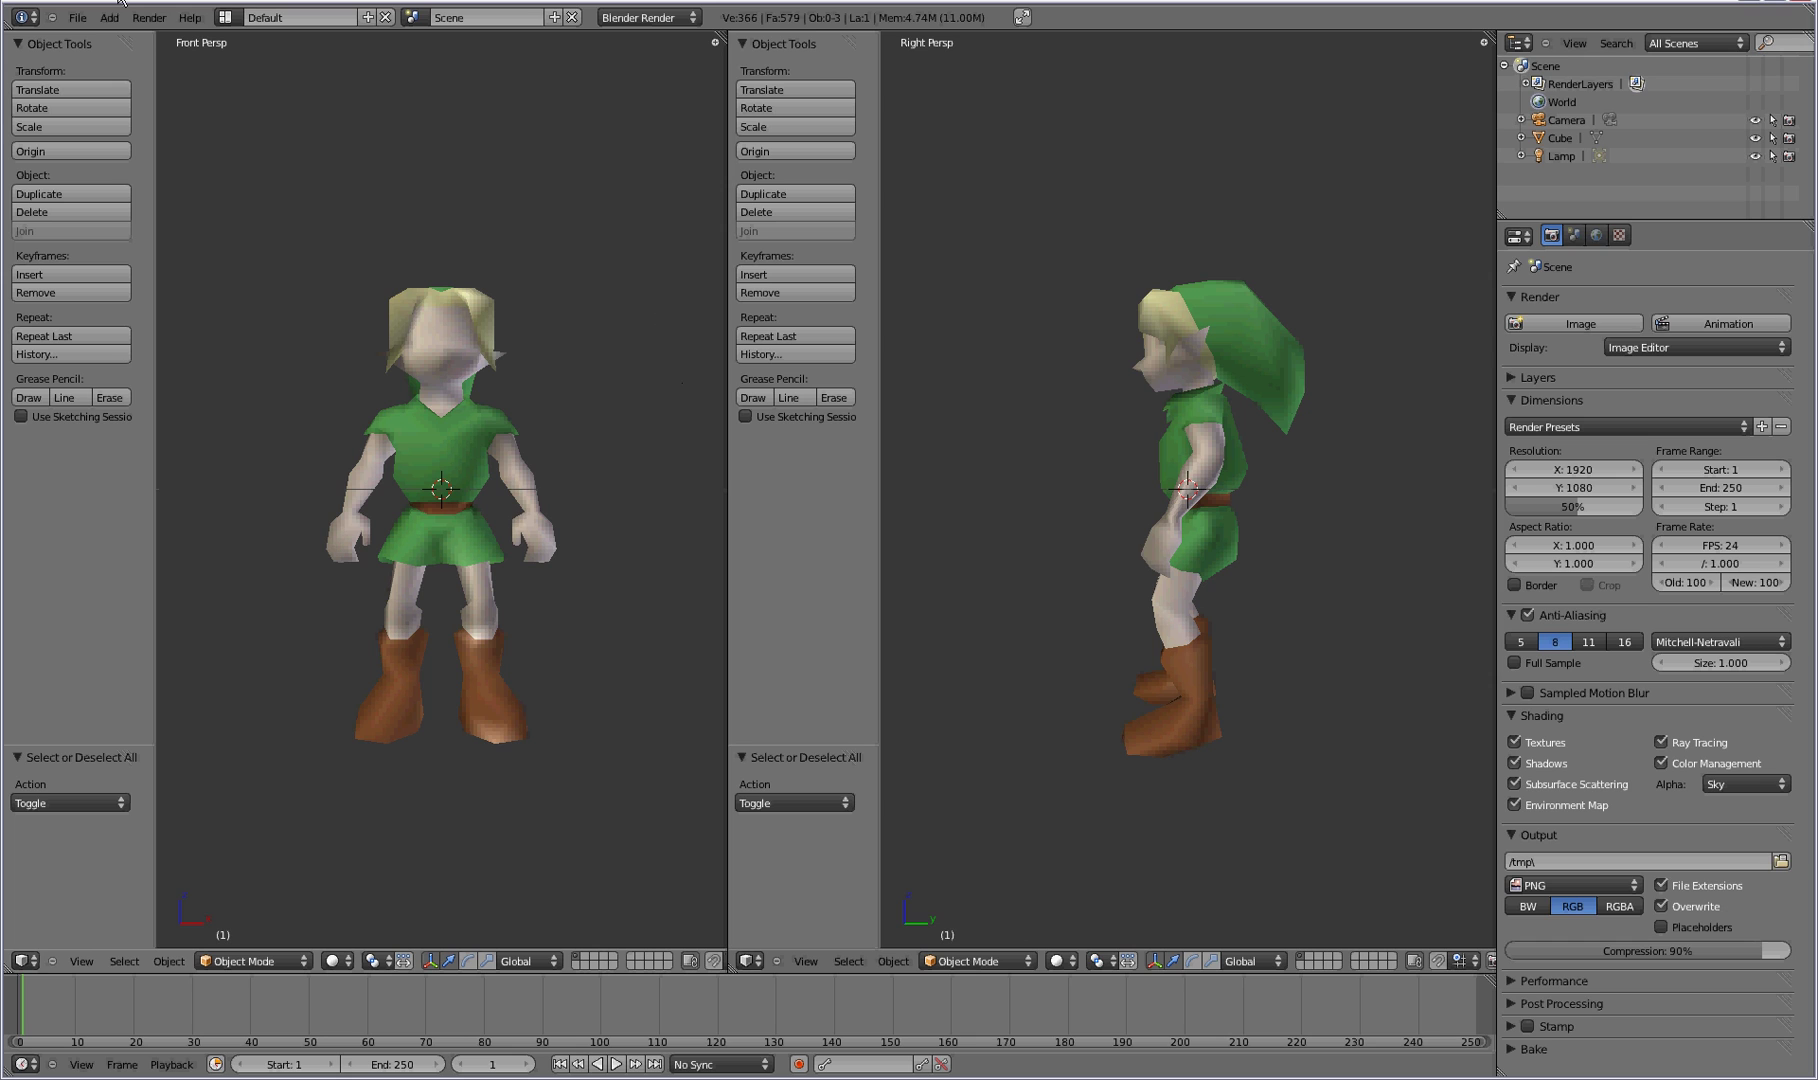
Place the 3D cursor at the character's left shoulder in both views, at about X 0.24, Y 0.05, Z 0.34.
left_click(596, 343)
left_click(637, 437)
left_click(608, 302)
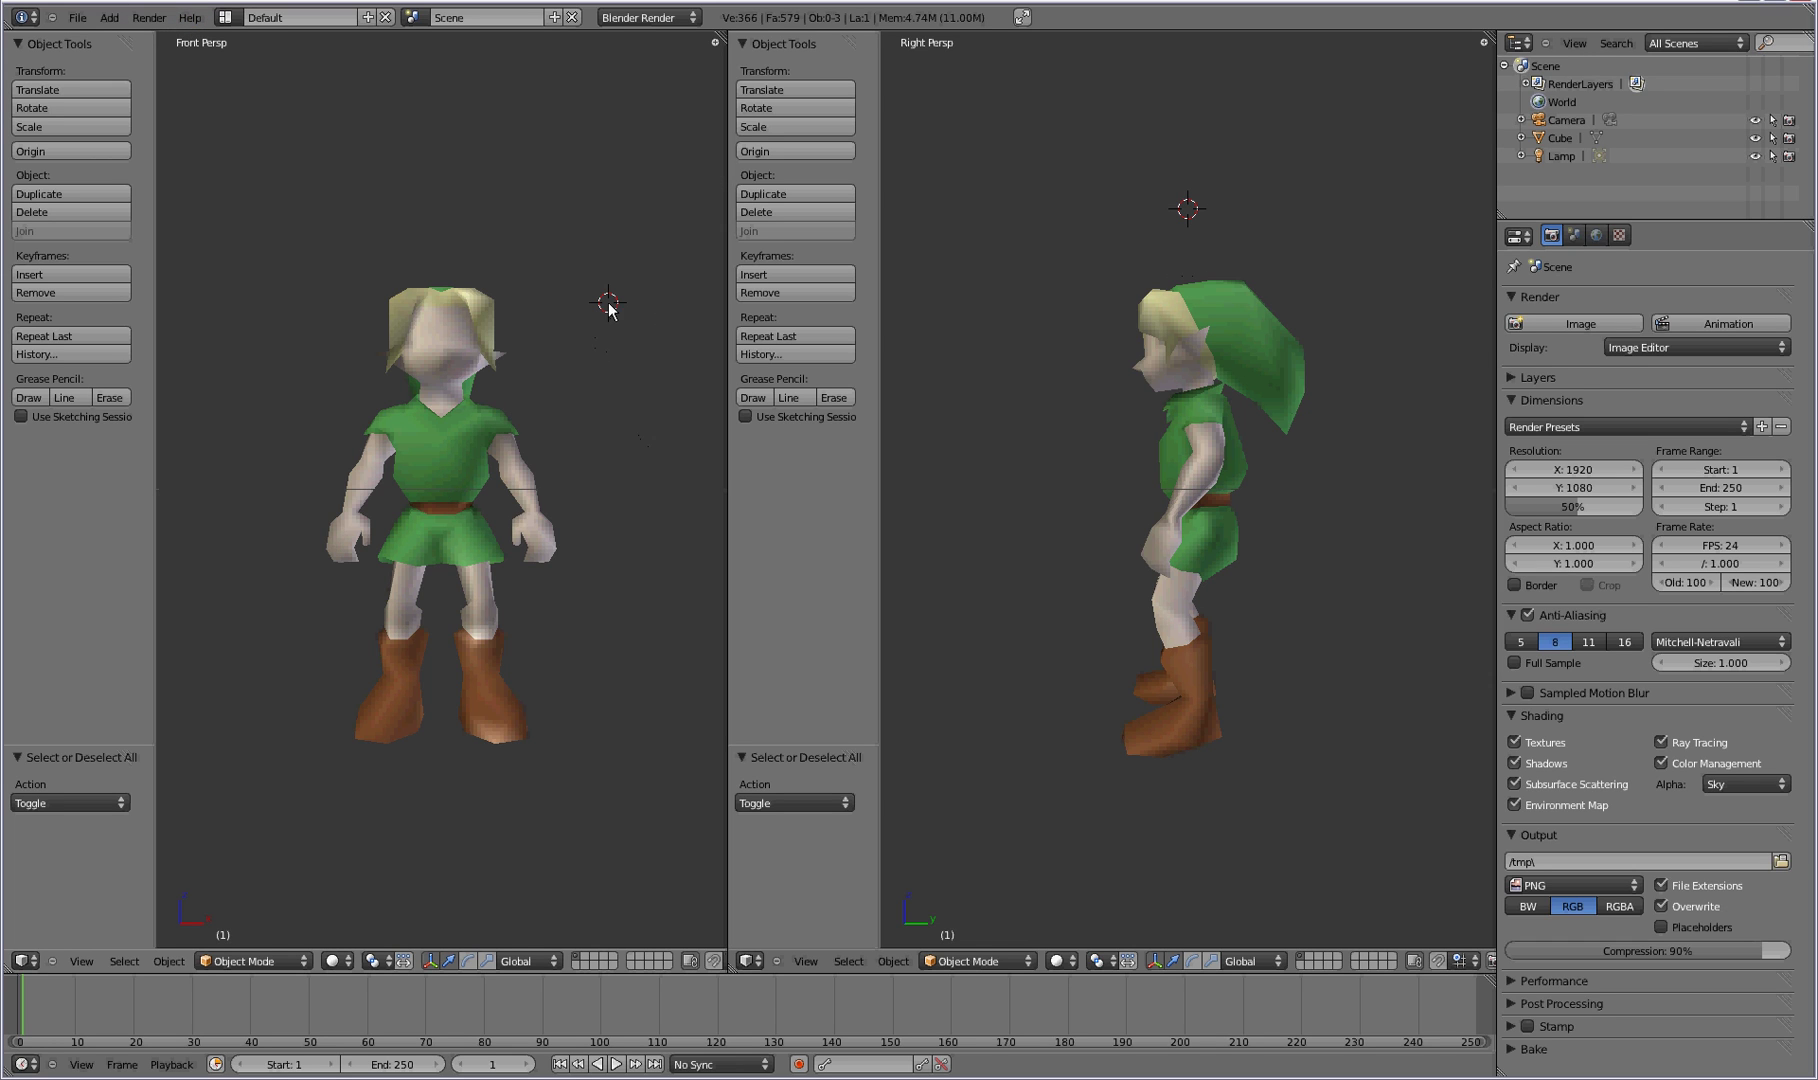
left_click(491, 414)
left_click(1199, 409)
left_click(1198, 410)
left_click(1200, 410)
left_click(1201, 413)
left_click(1200, 411)
left_click(1199, 411)
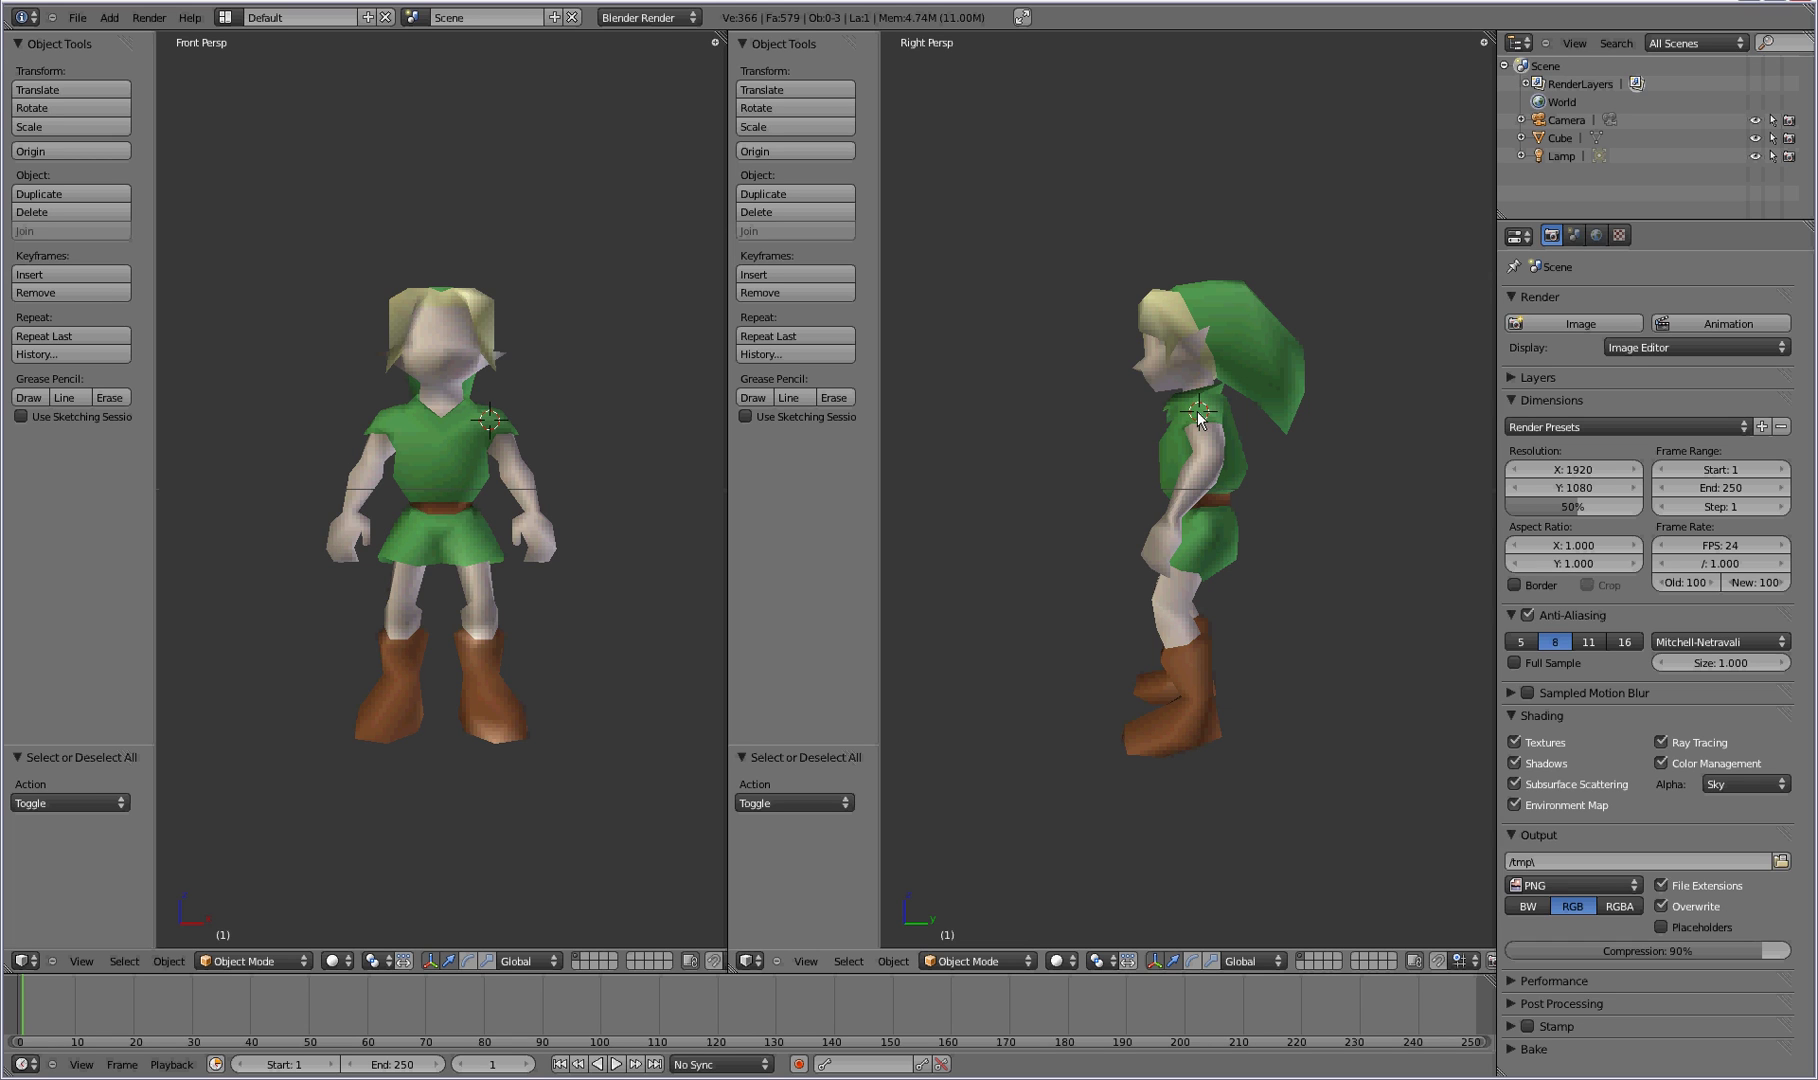
Add a single-bone armature at the 3D cursor on the left shoulder.
left_click(109, 17)
mouse_move(160, 136)
left_click(240, 135)
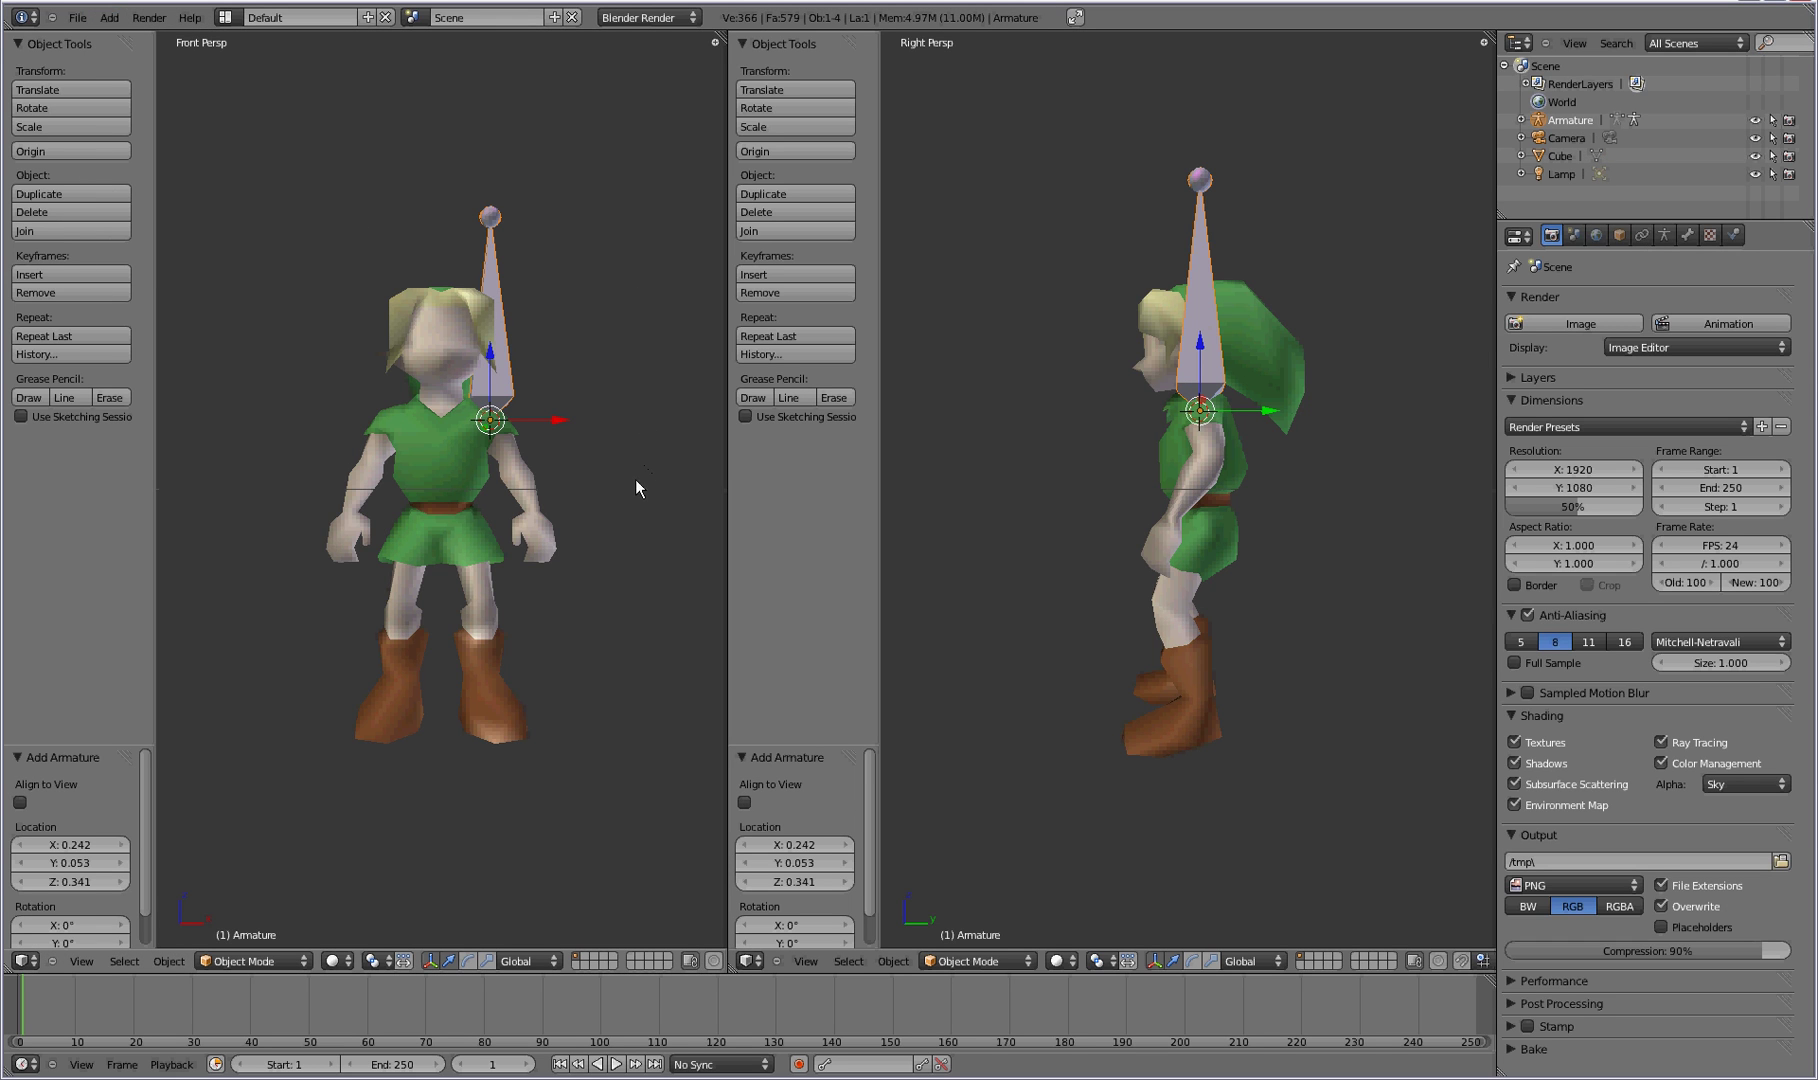
Enable X-Ray and Names in the armature's display settings.
left_click(1665, 236)
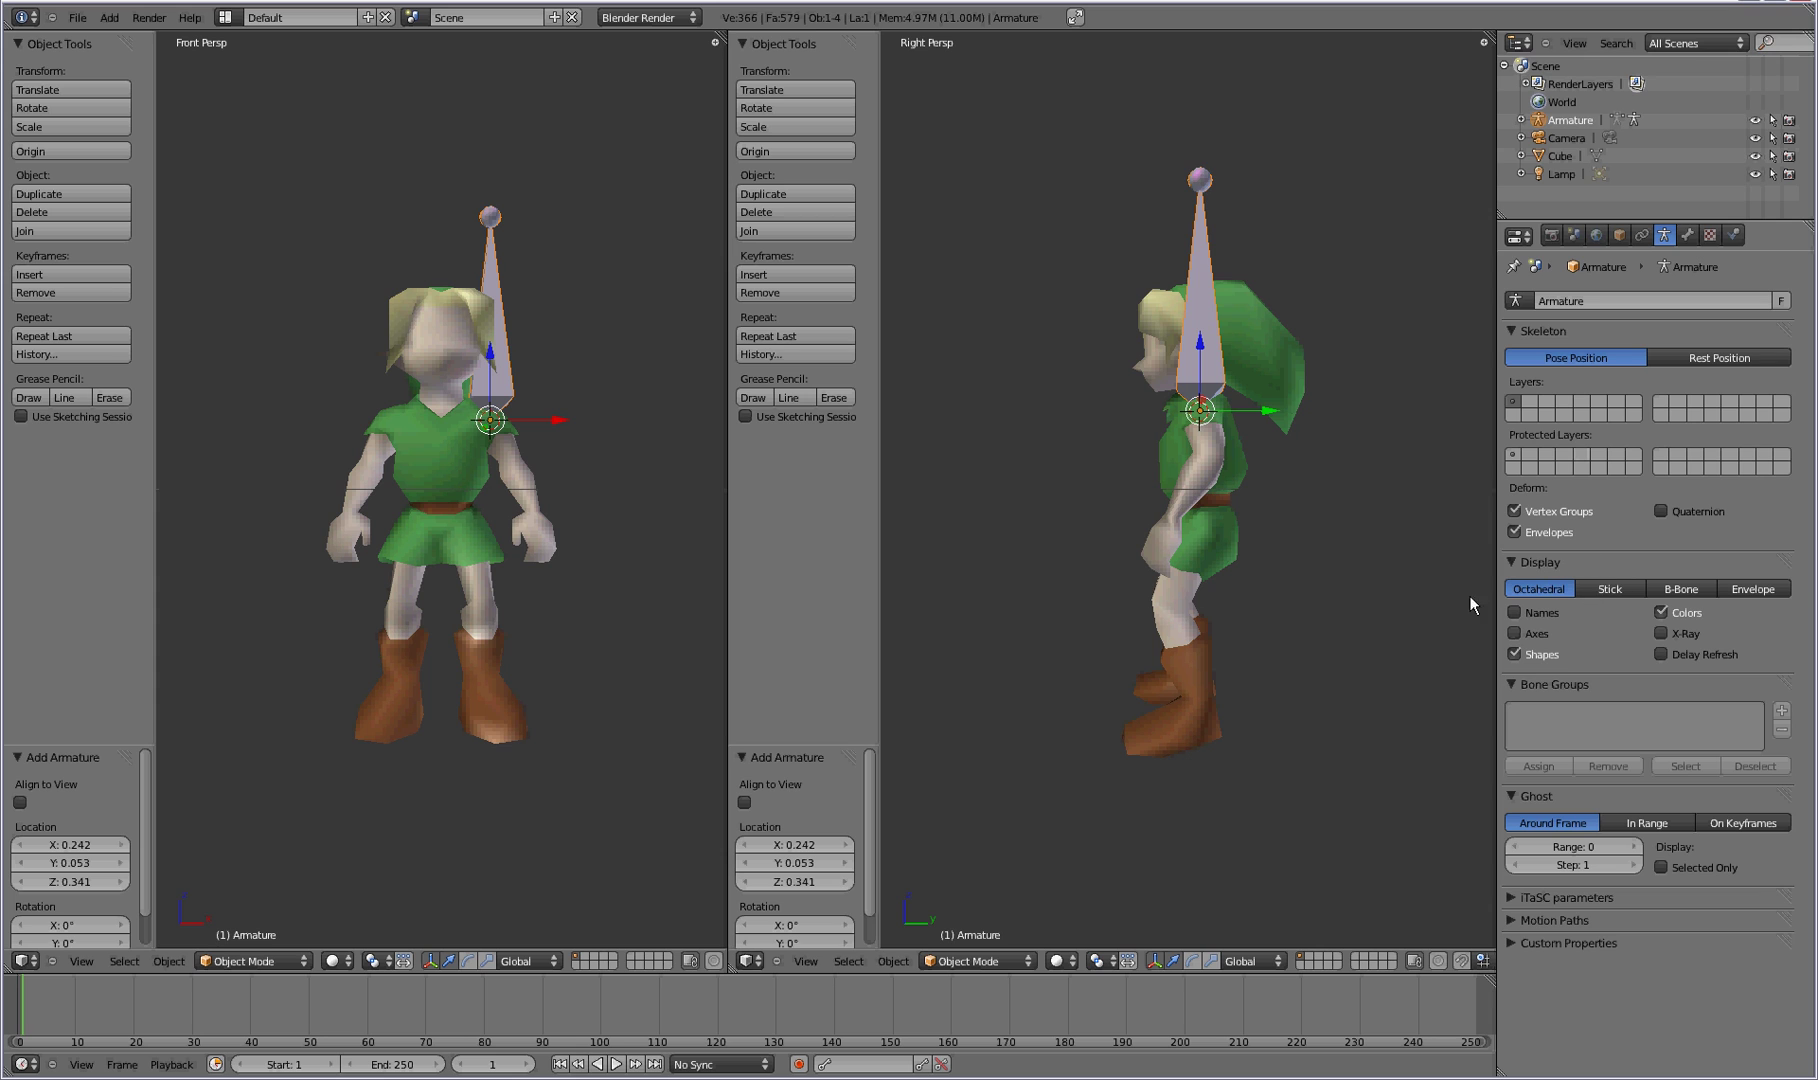
left_click(1660, 633)
left_click(1515, 613)
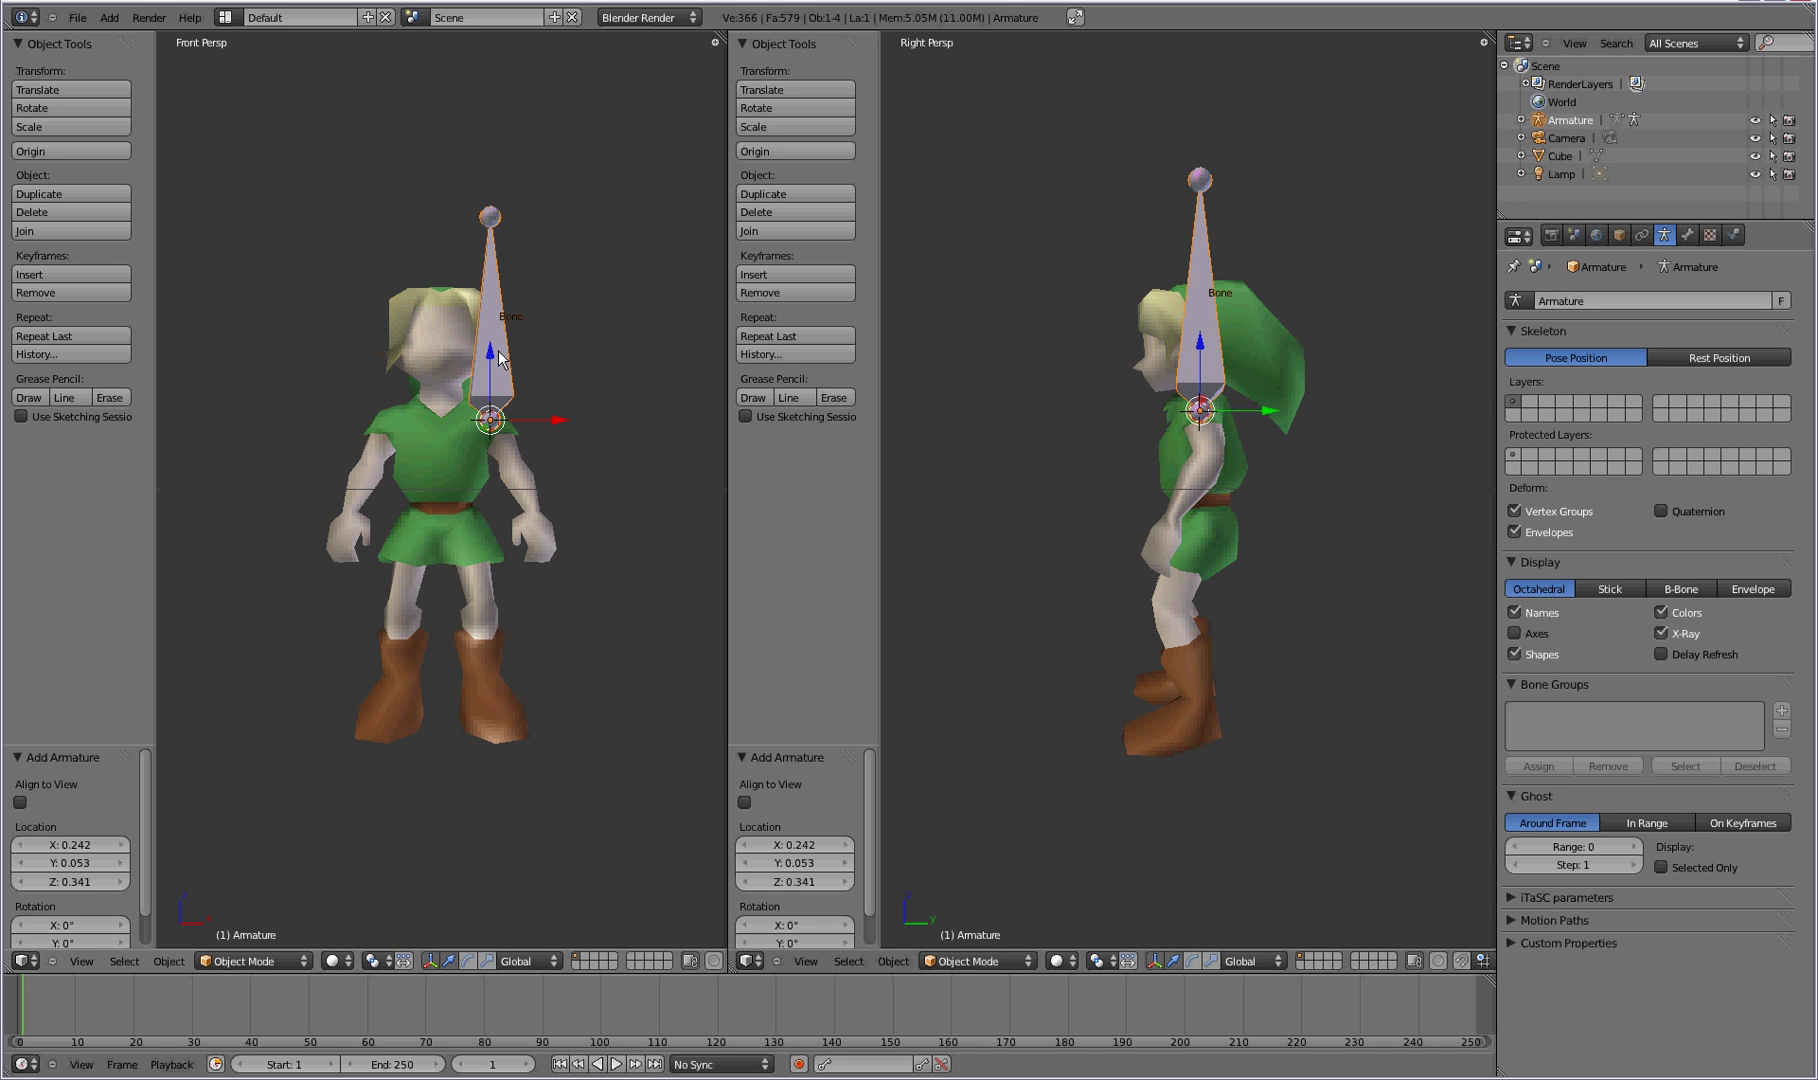
In Edit Mode, move the shoulder bone's tip to the left elbow, aligning it in both the front and side views.
key("Tab")
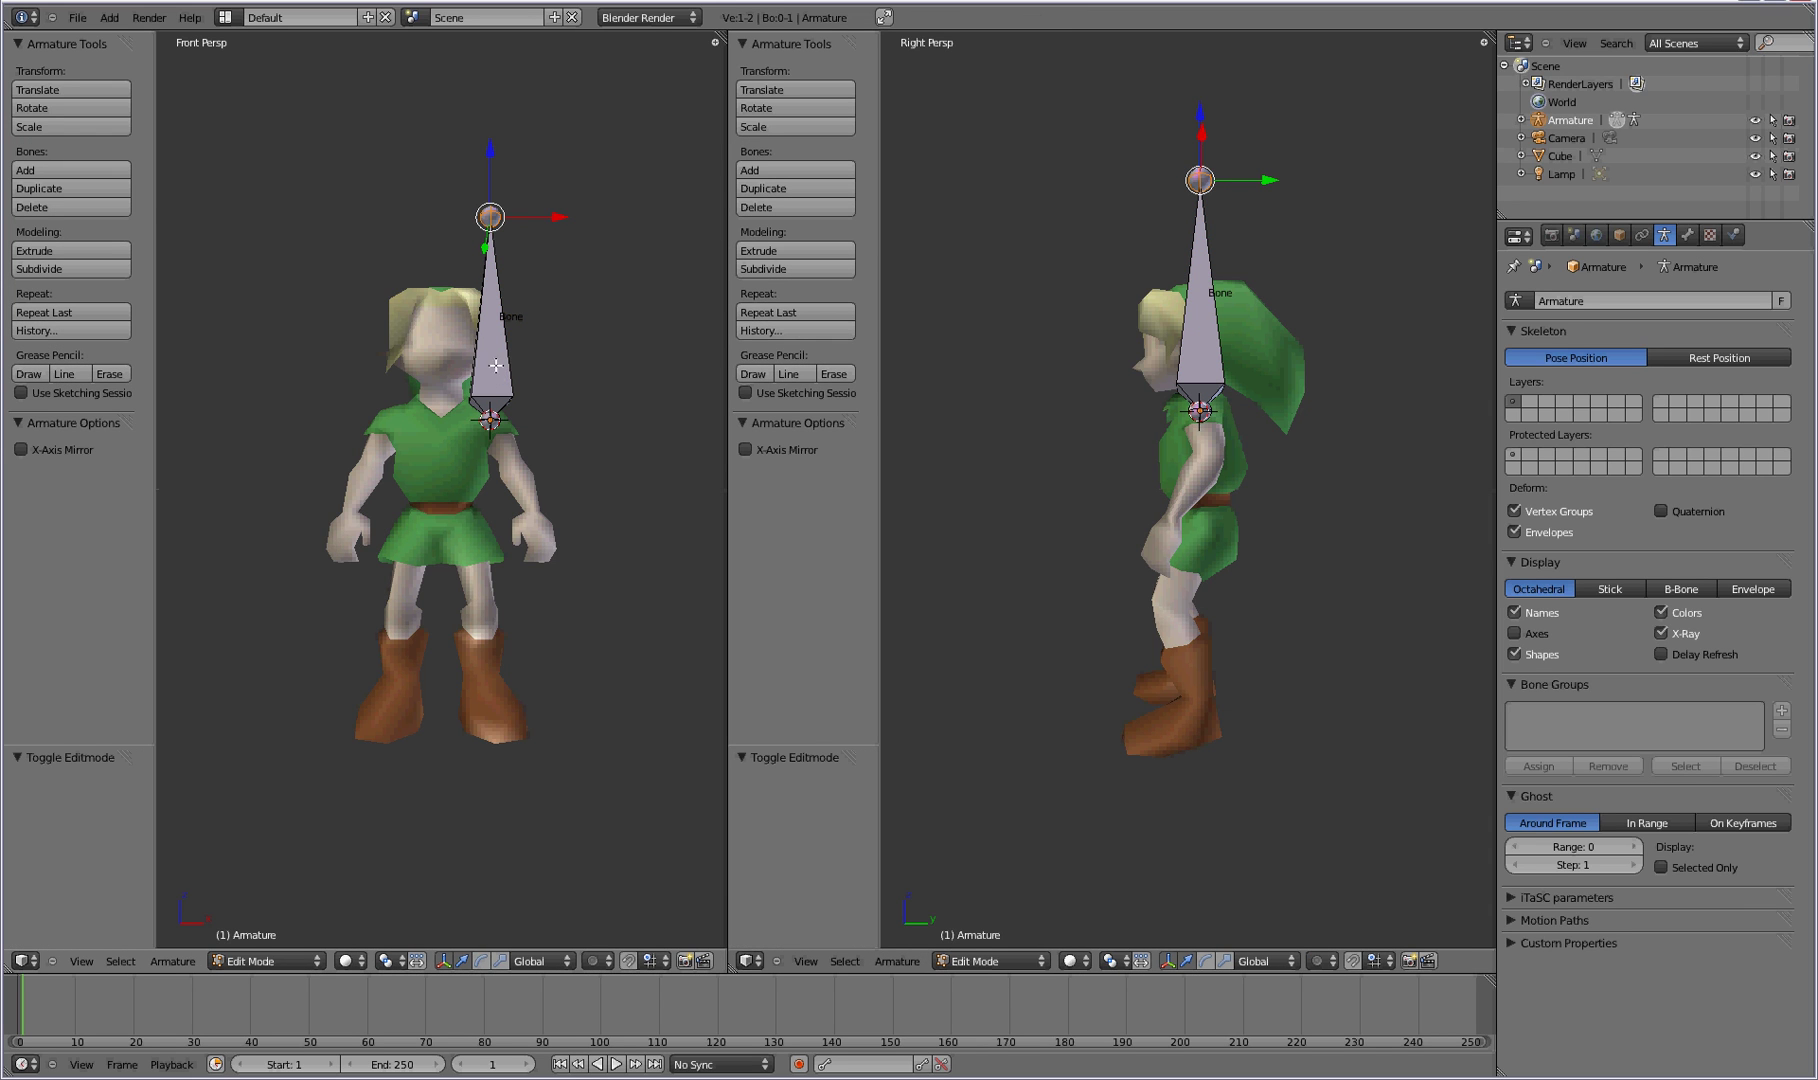
right_click(490, 216)
key("g")
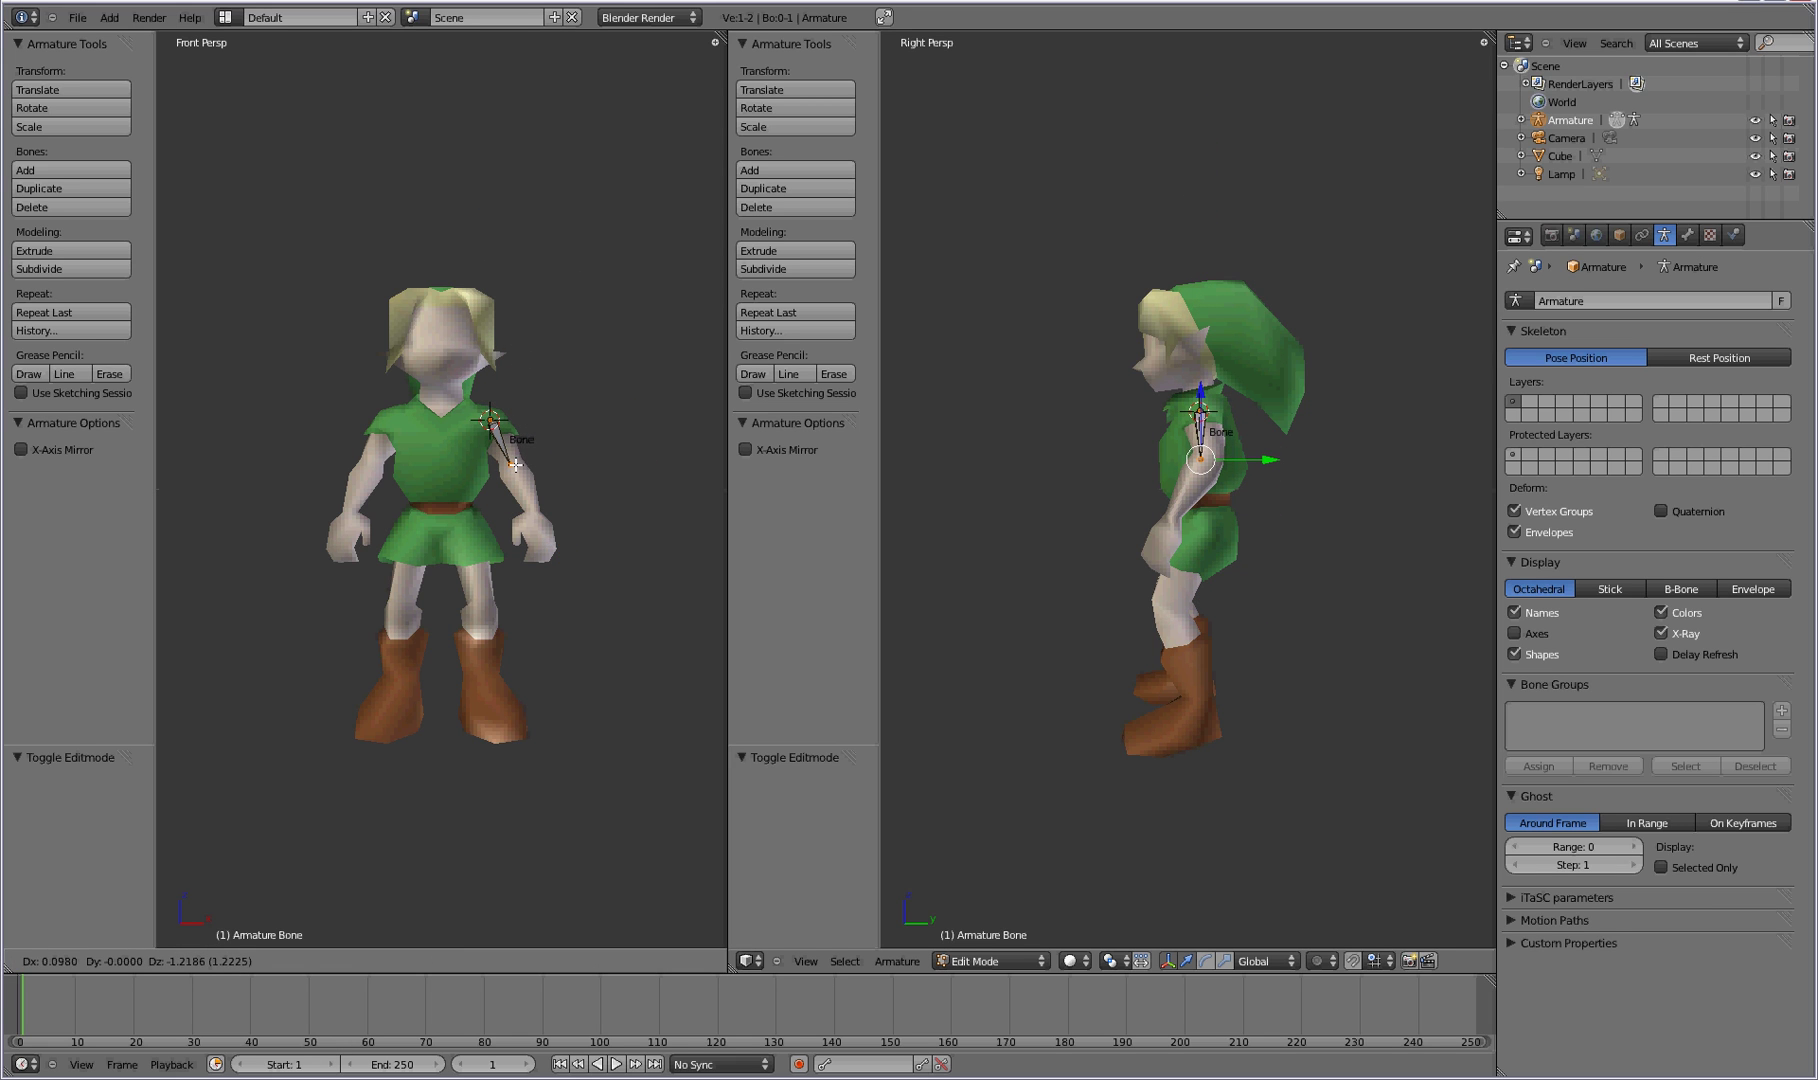
left_click(519, 465)
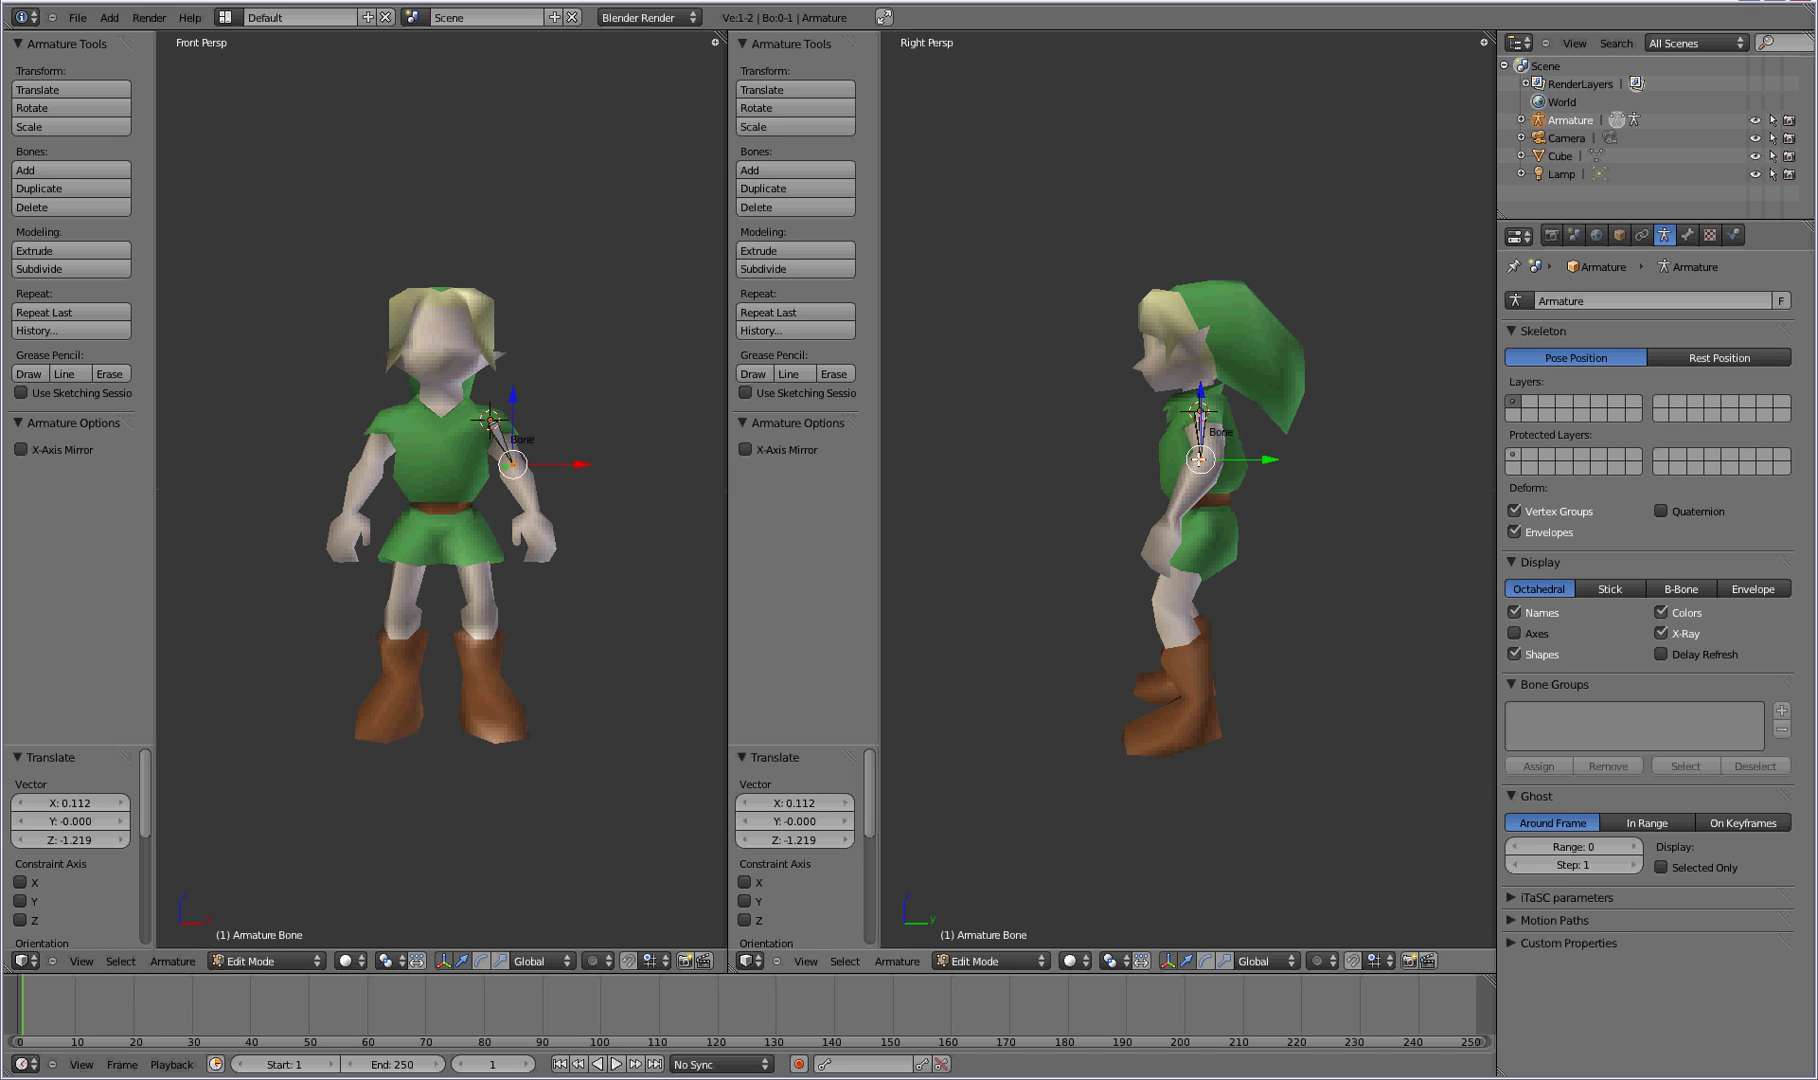
key("g")
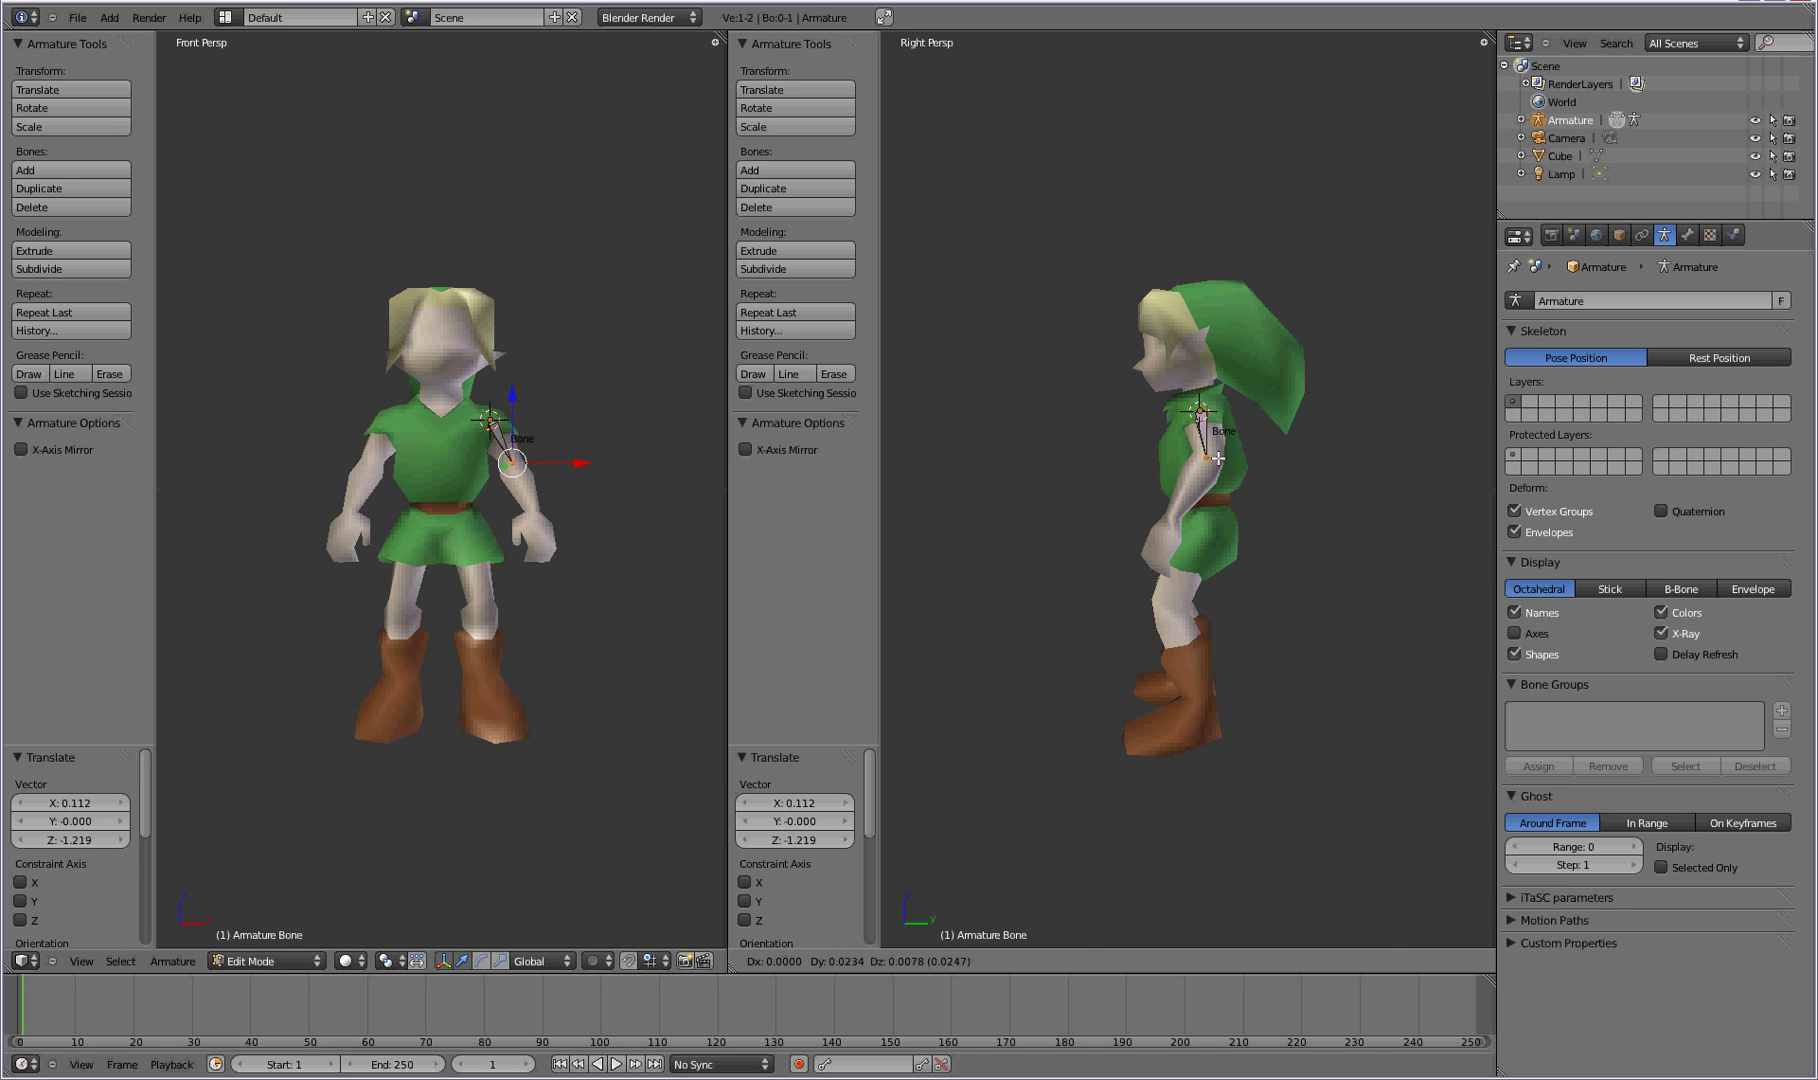
left_click(1220, 458)
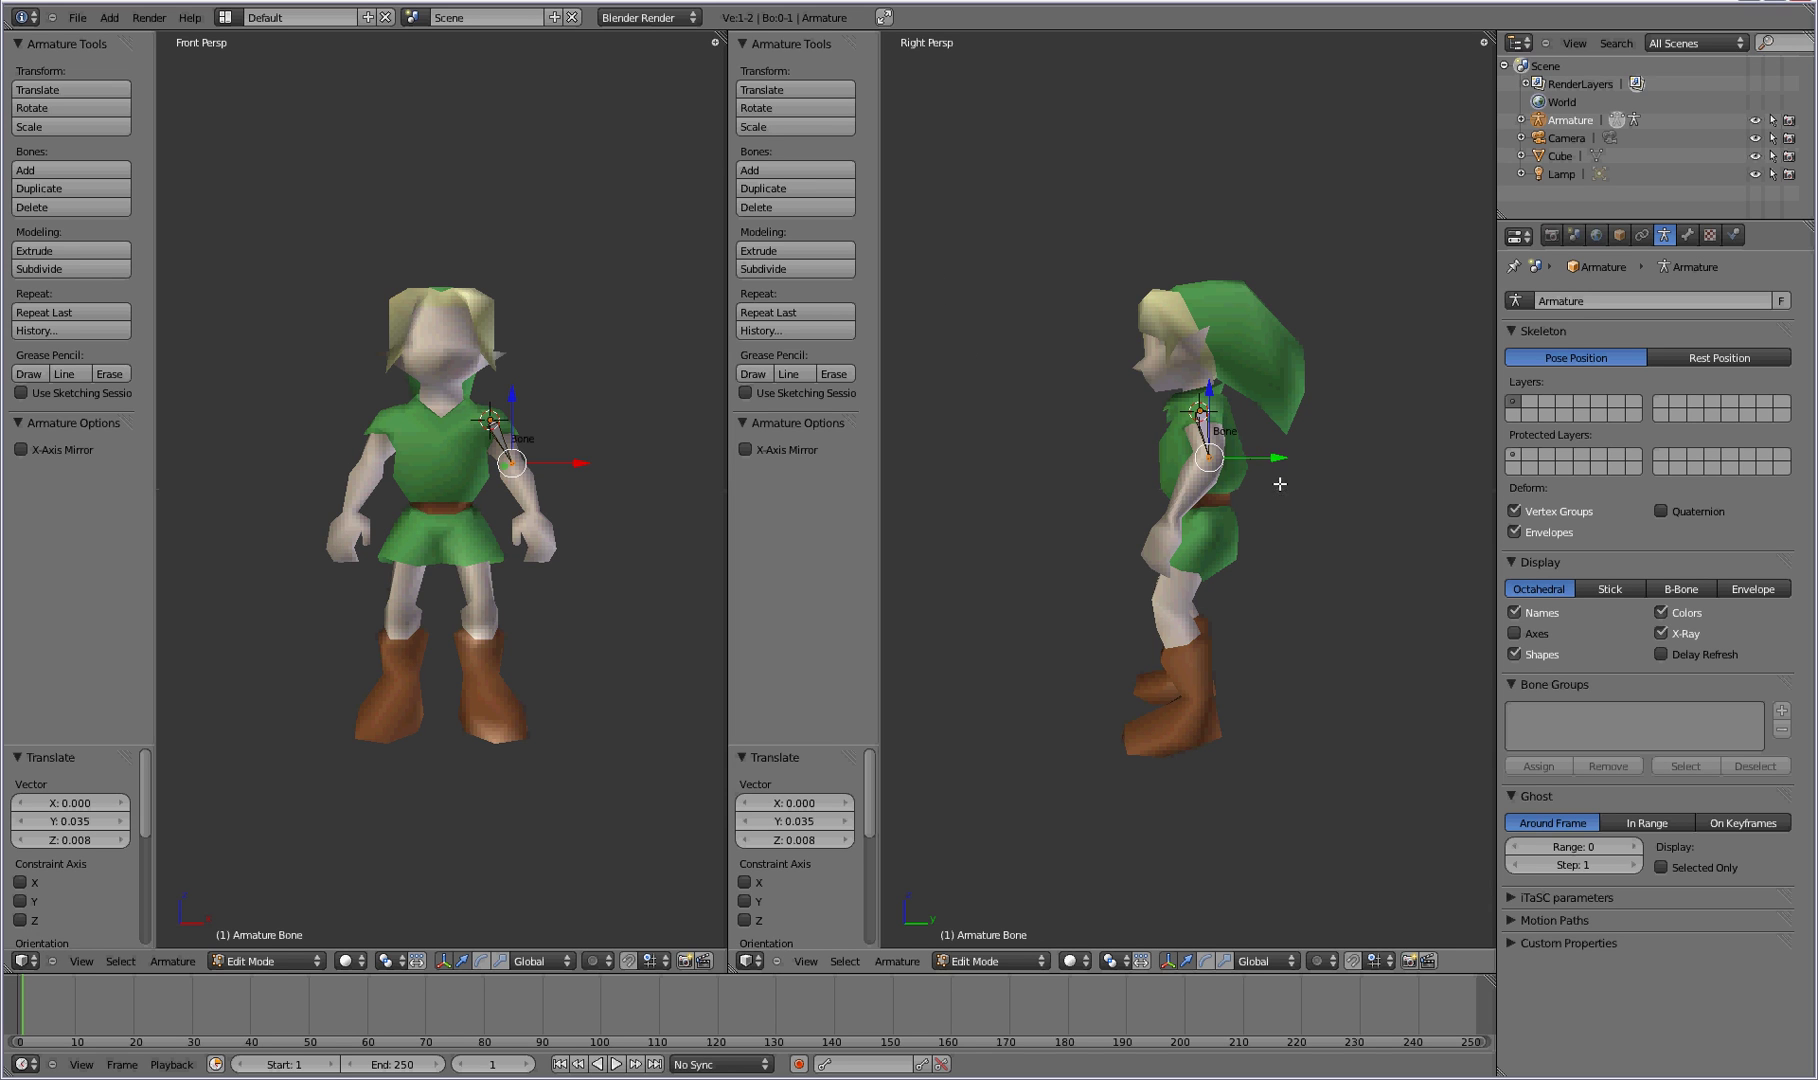
Extrude a forearm bone from the elbow and position its tip at the left wrist in both views.
key("e")
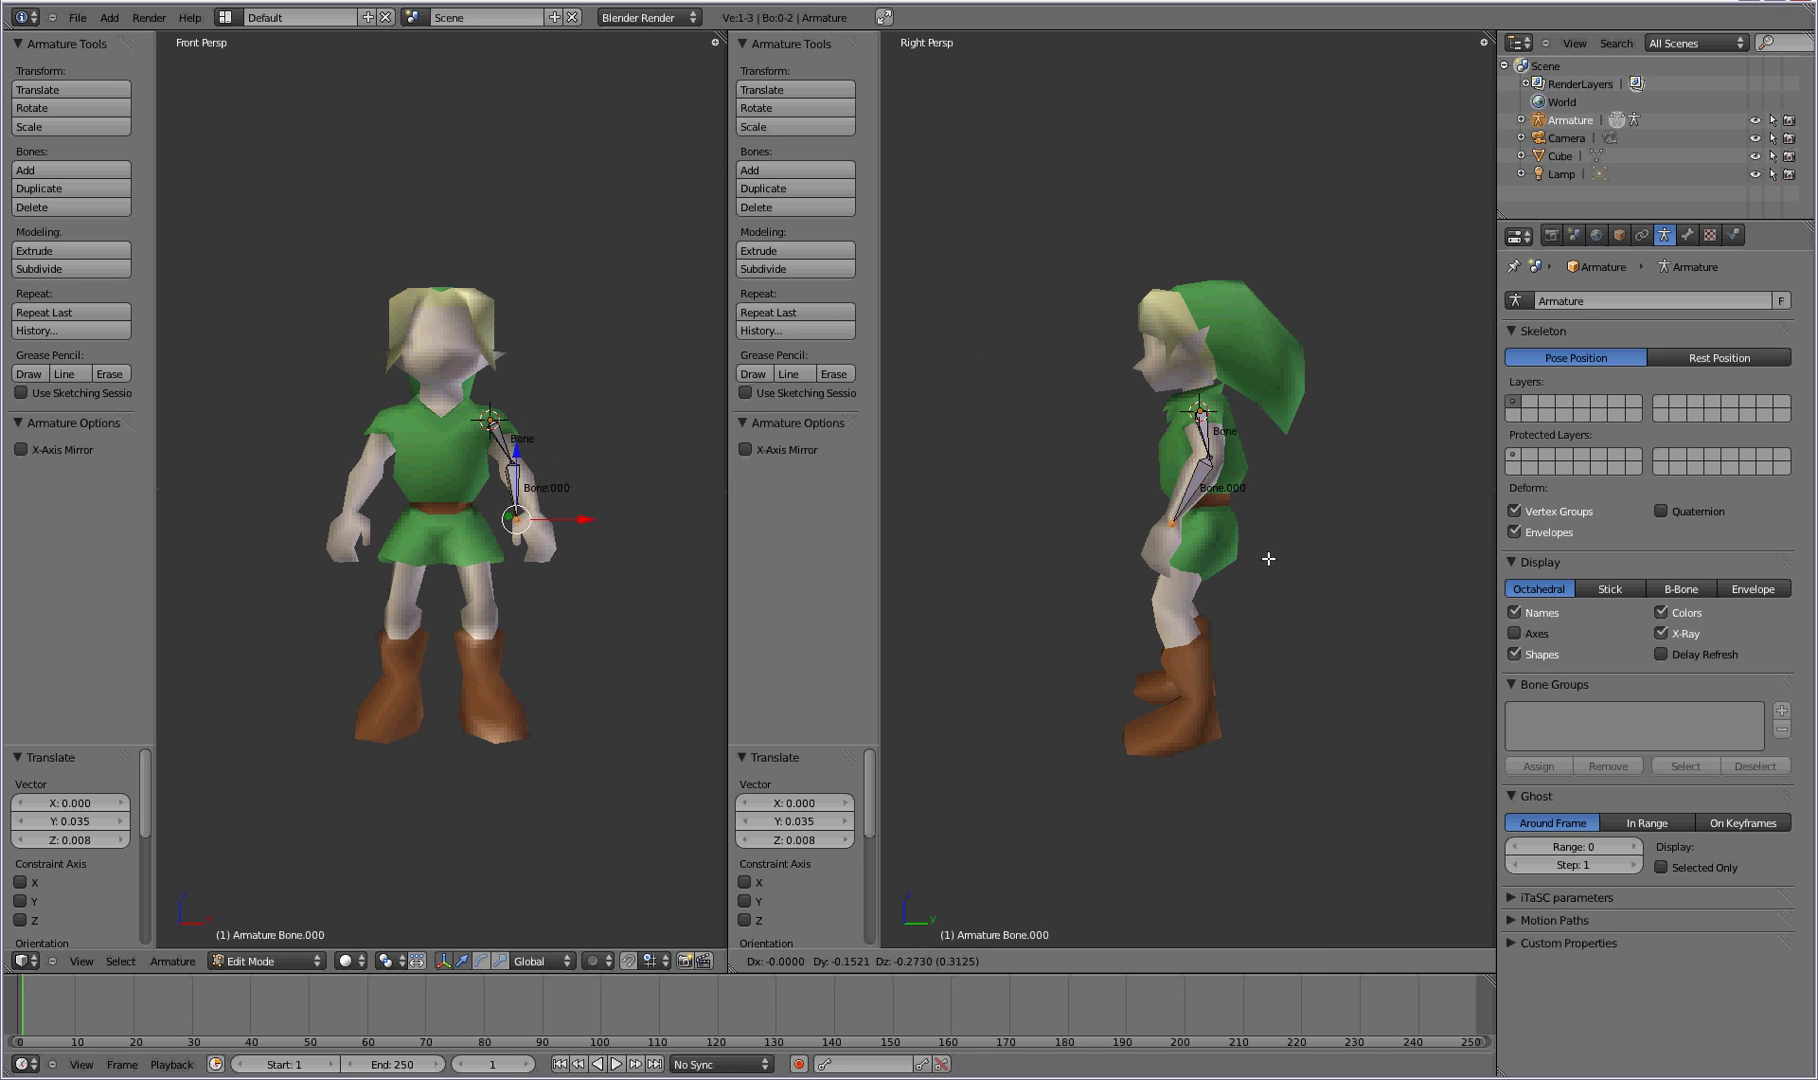
left_click(1266, 558)
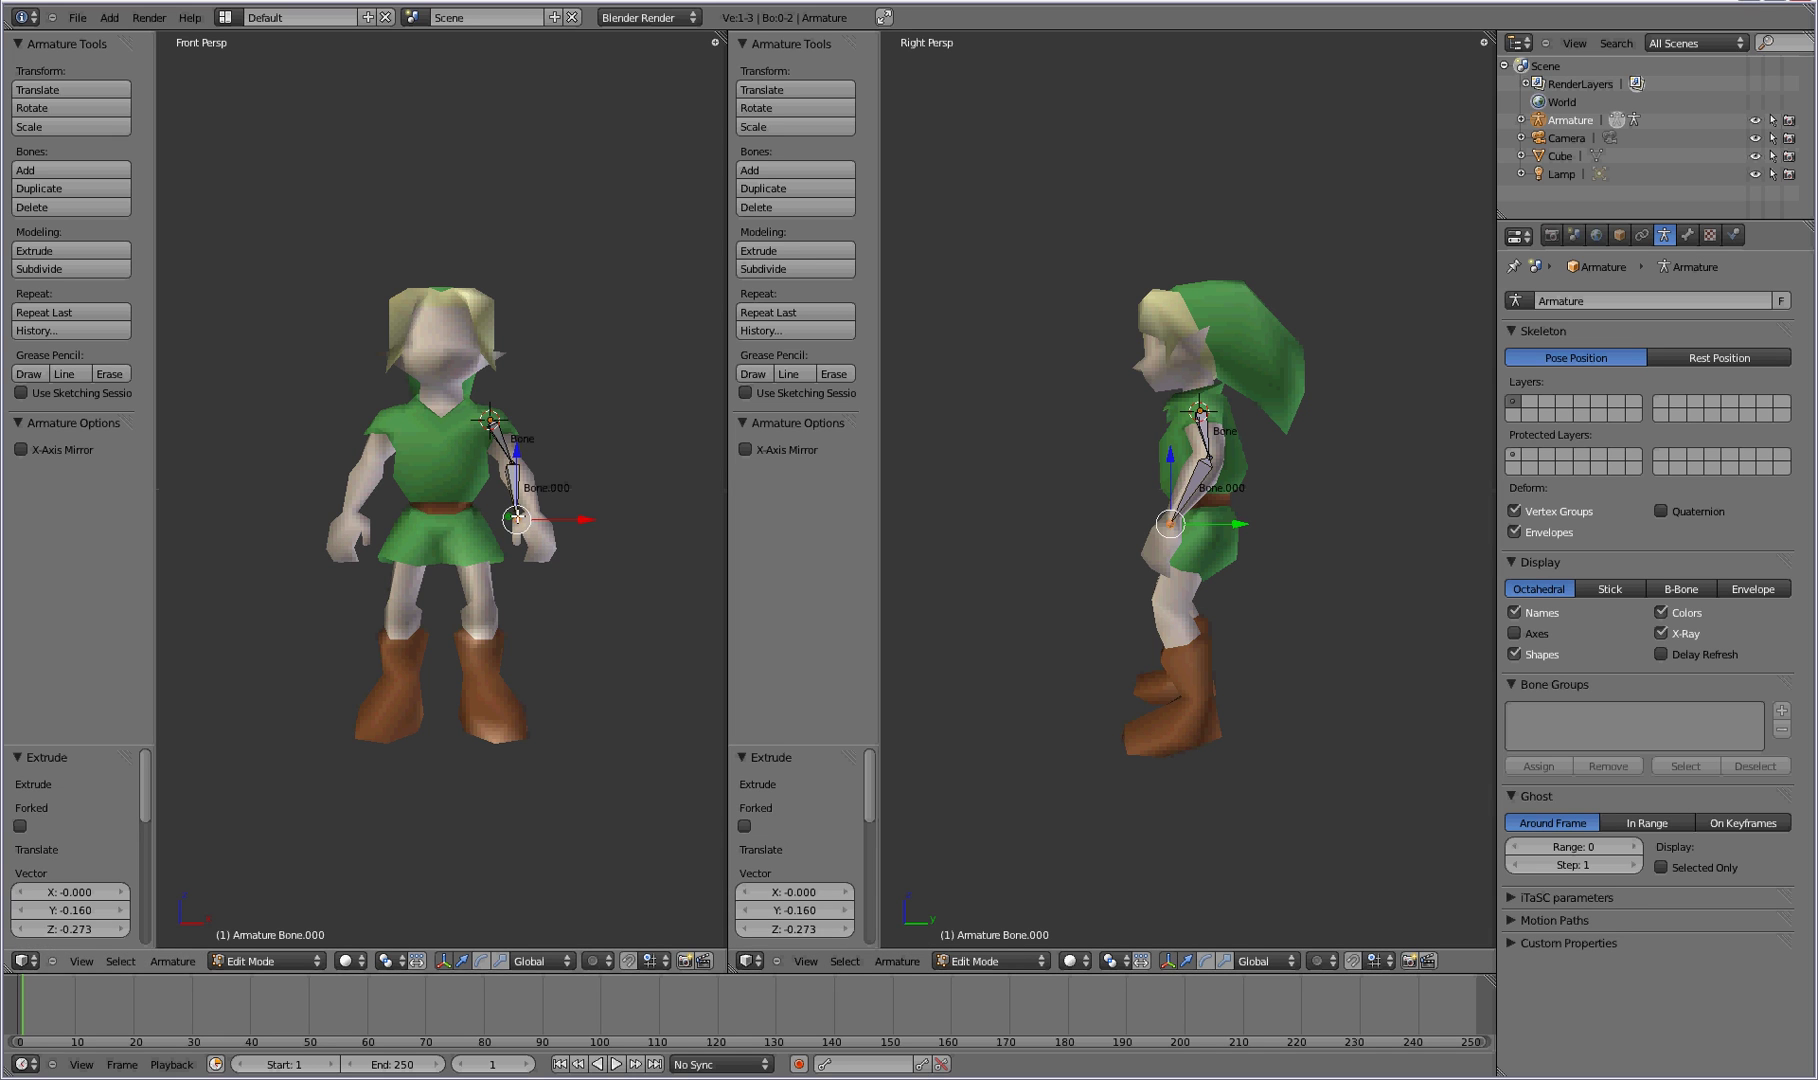
key("g")
left_click(536, 505)
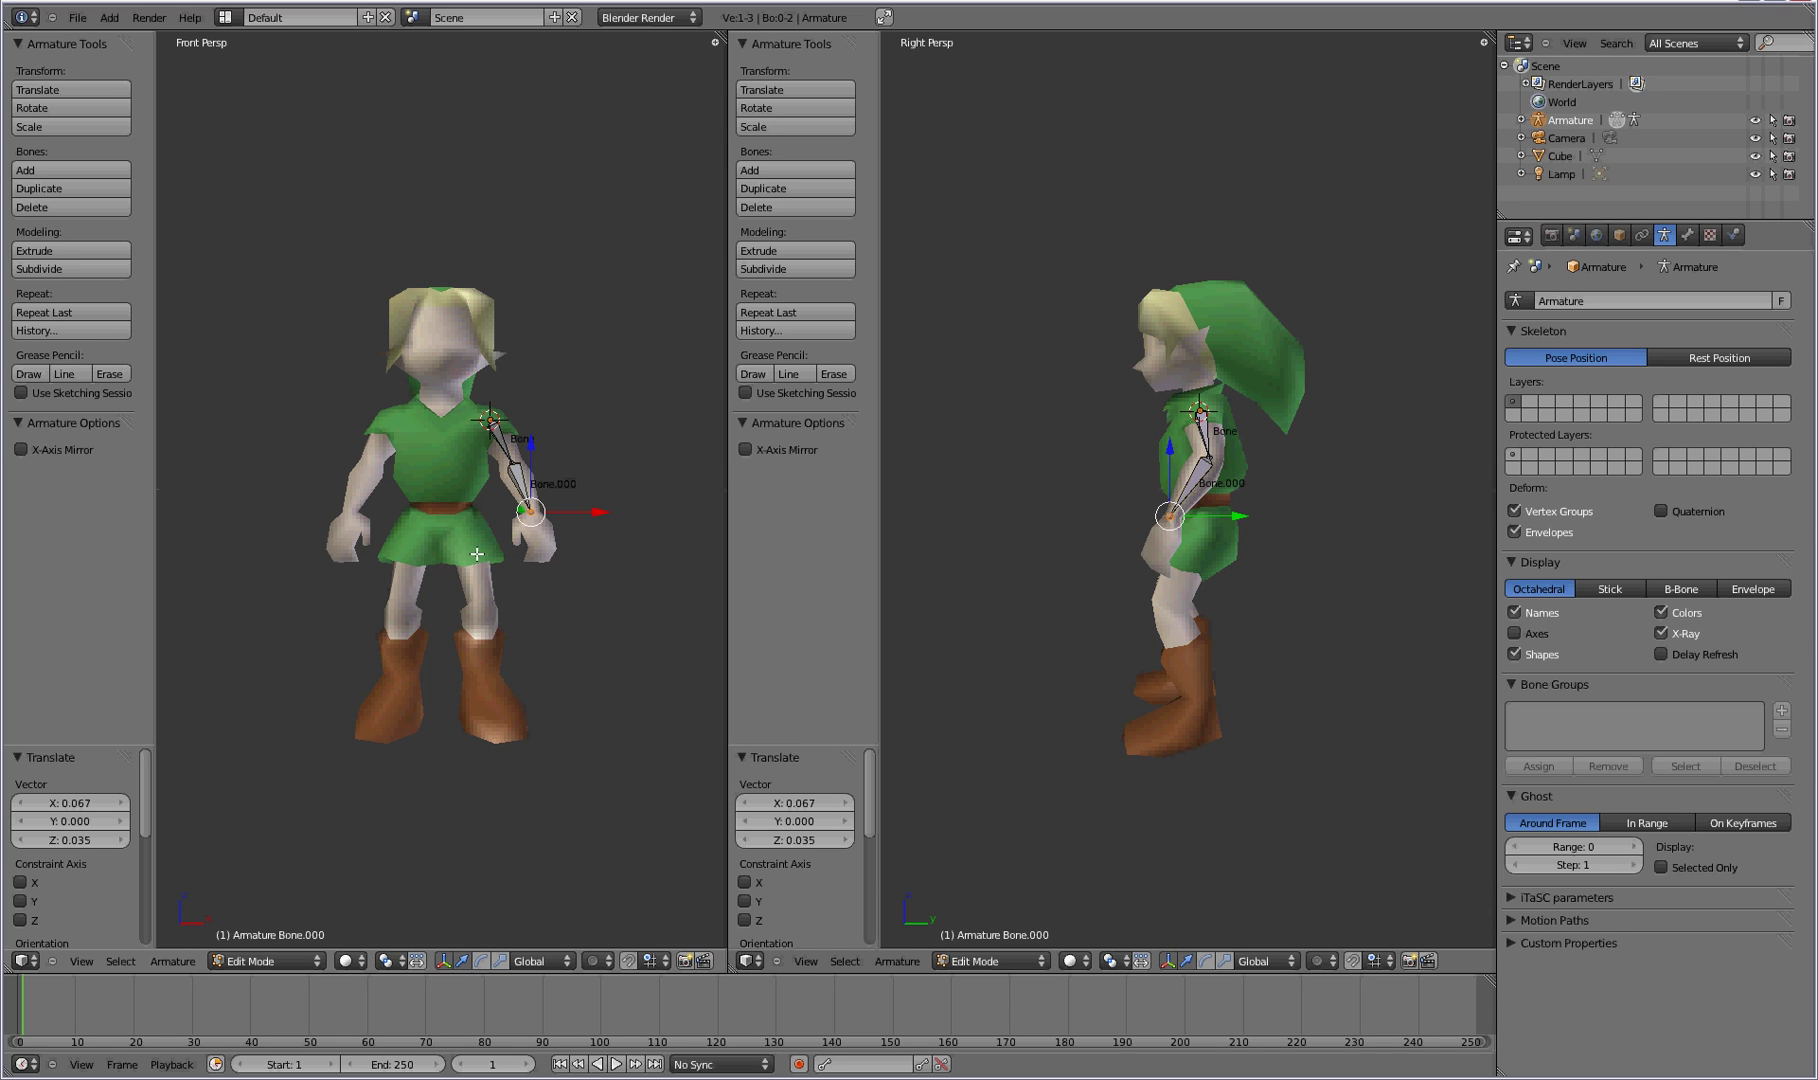
Extrude a hand bone from the wrist and position its tip inside the left hand in both views.
left_click(540, 549, "ctrl")
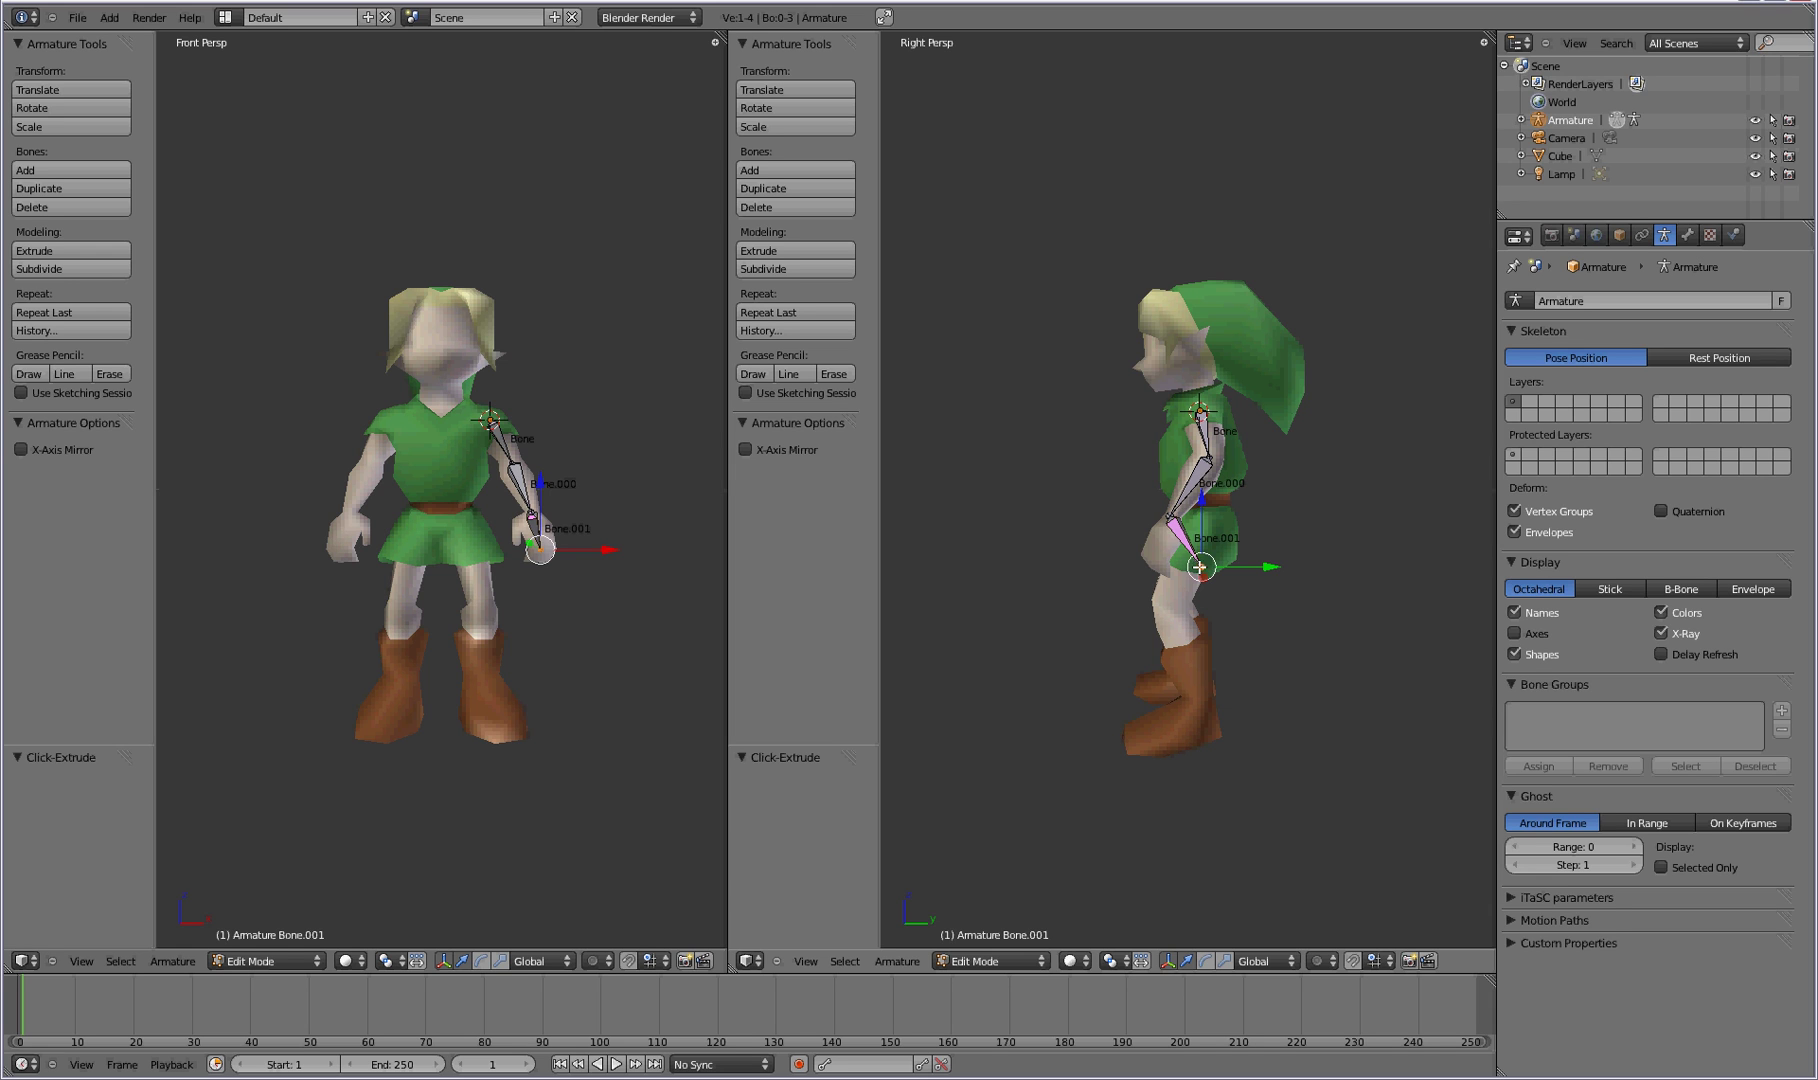
key("g")
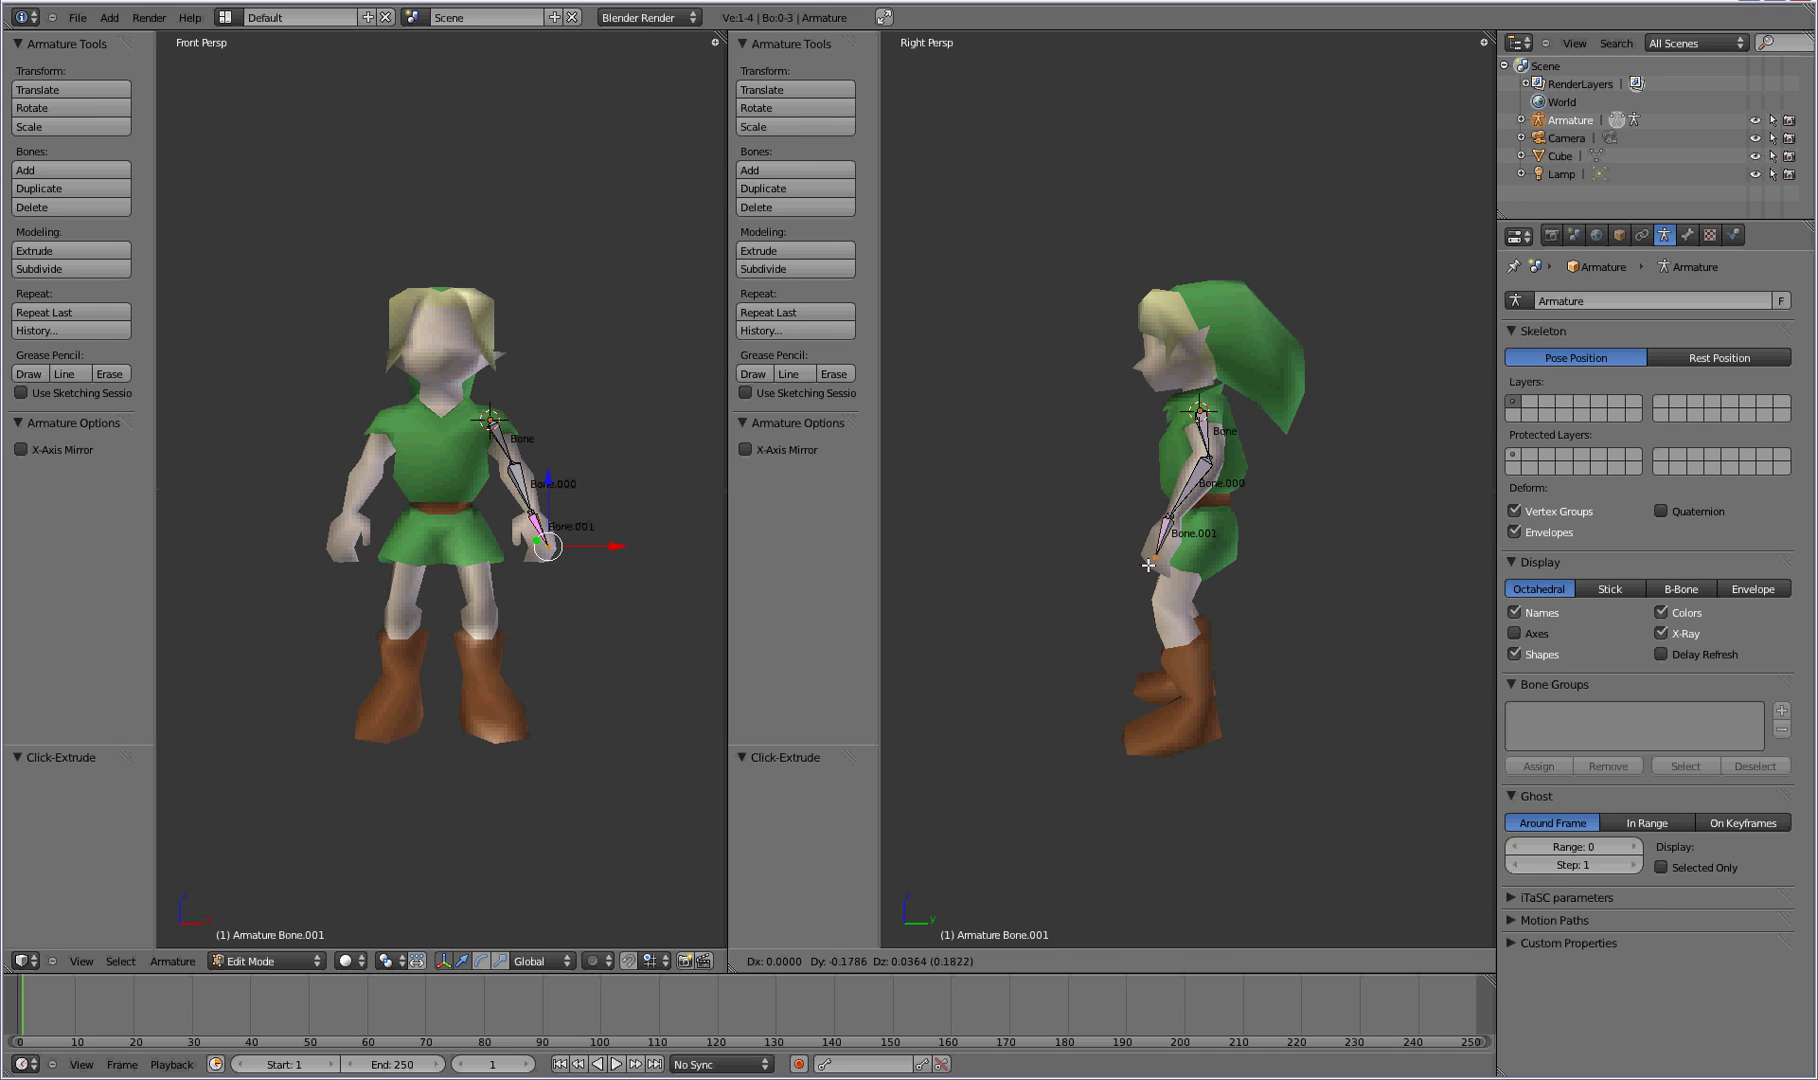
left_click(1150, 562)
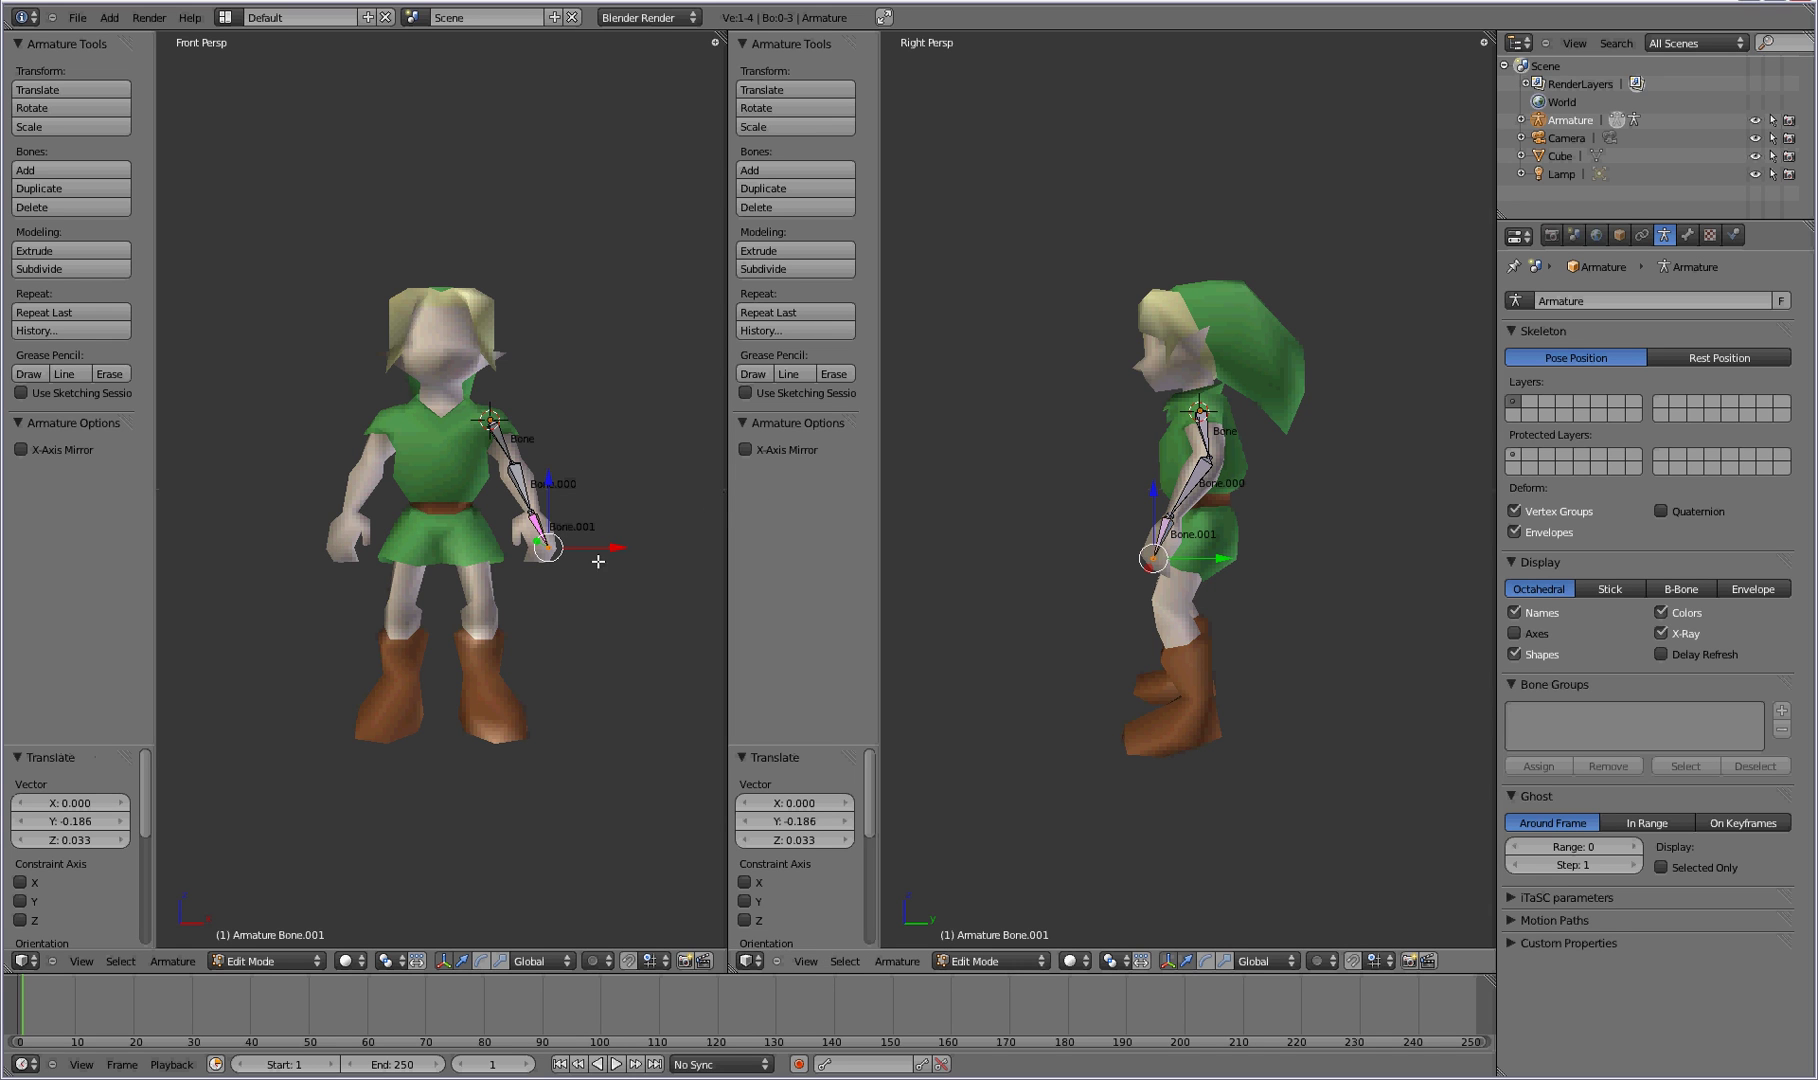
key("g")
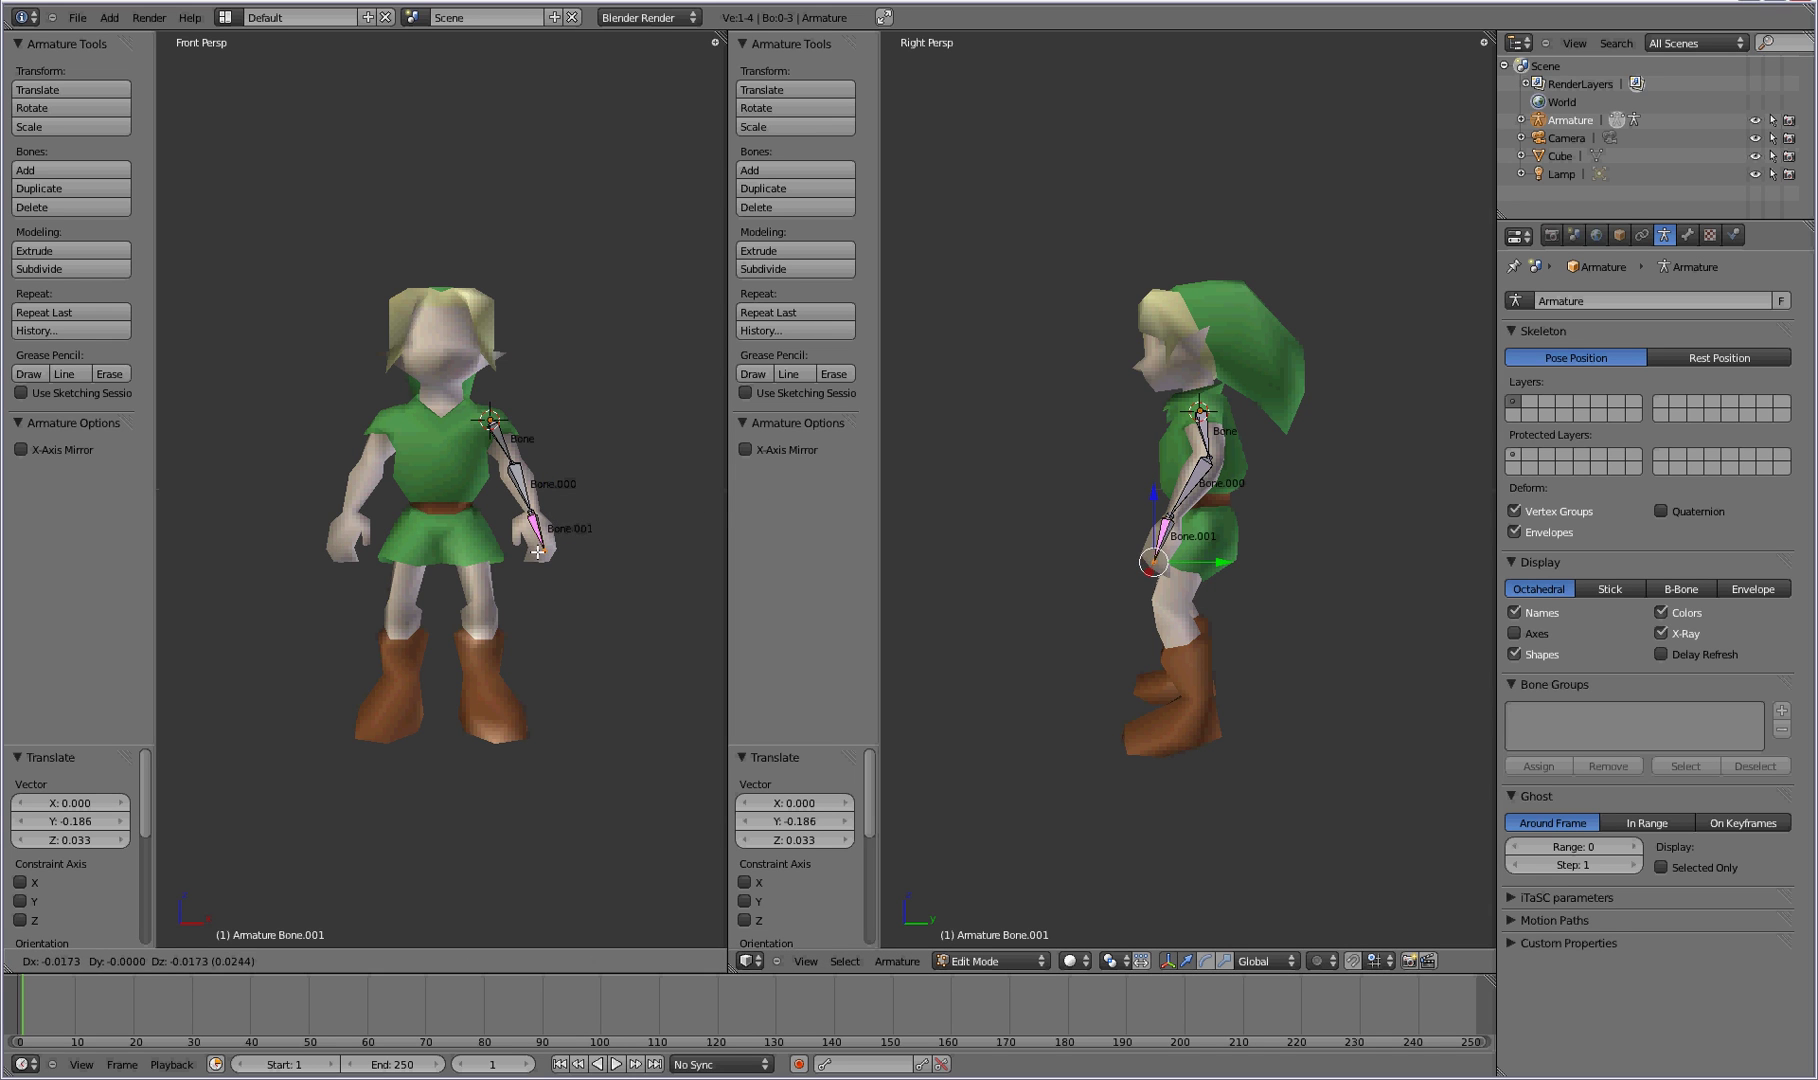
left_click(538, 551)
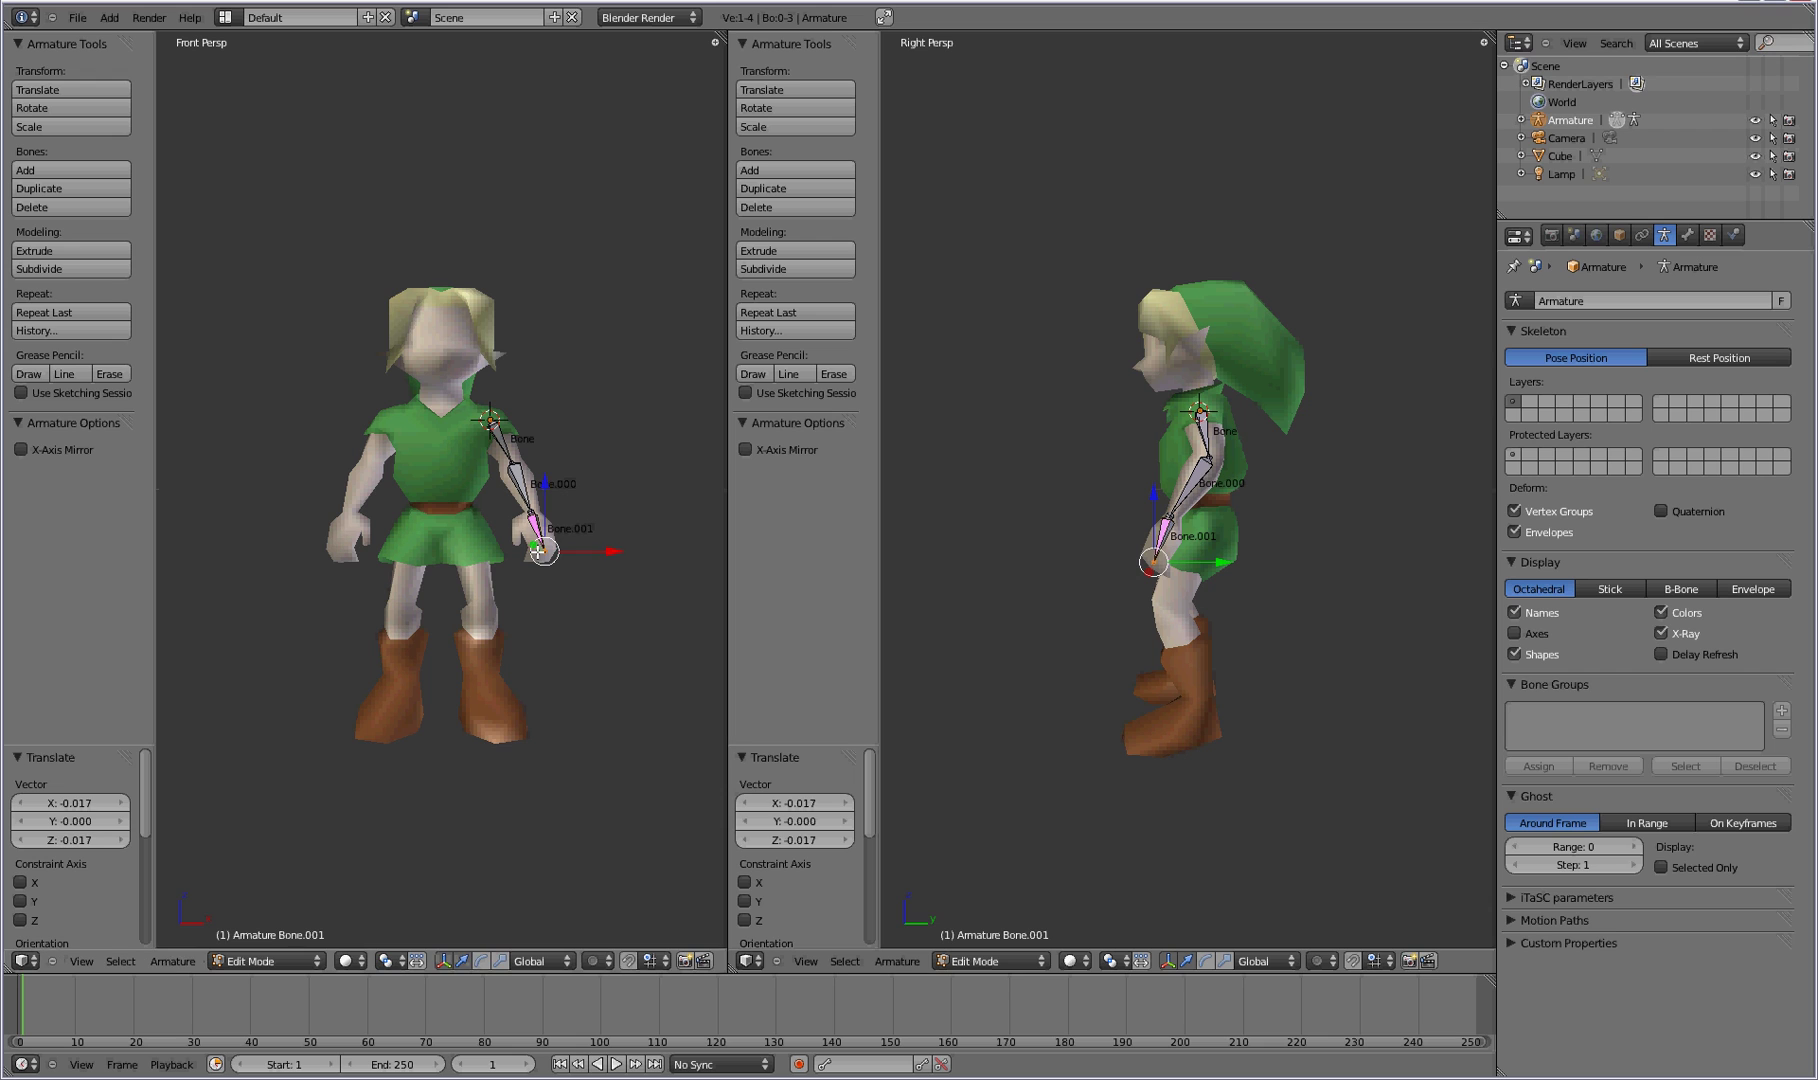
Add a separate thigh bone at the left hip and move its tip to the left knee in both views.
left_click(465, 528)
key("shift+a")
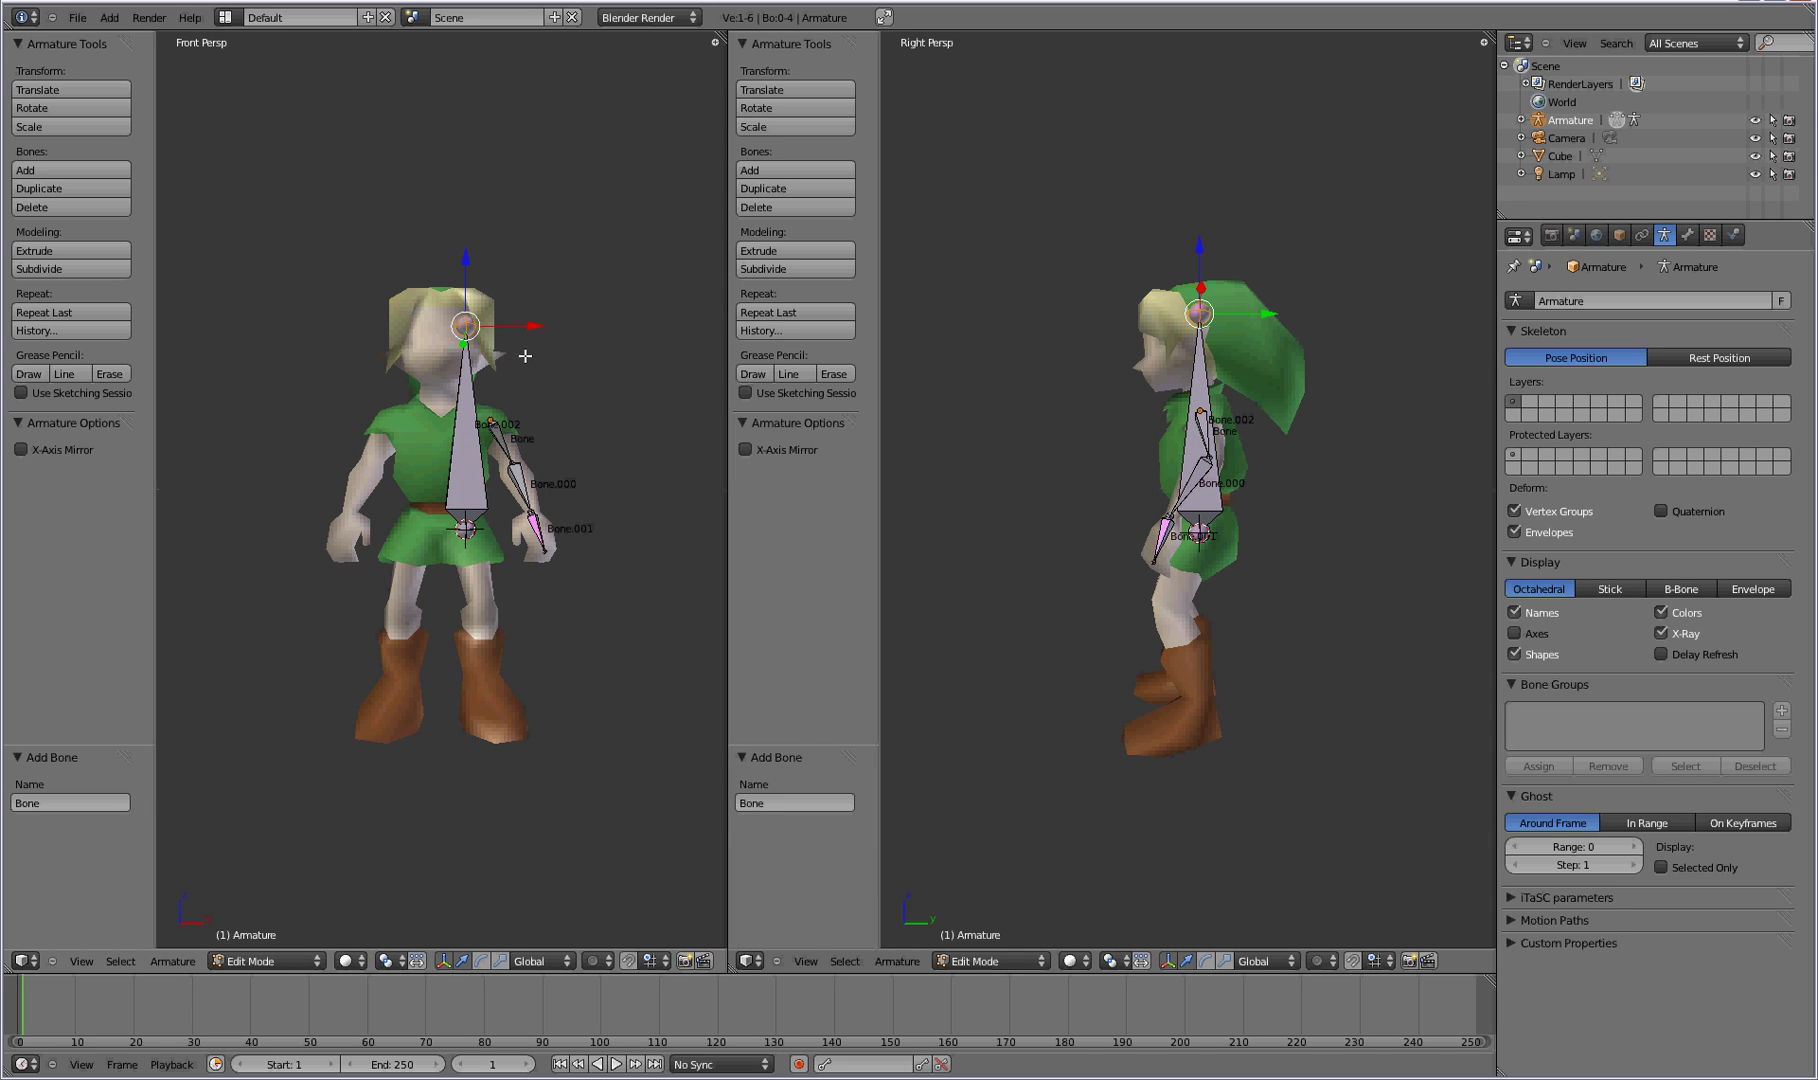
key("g")
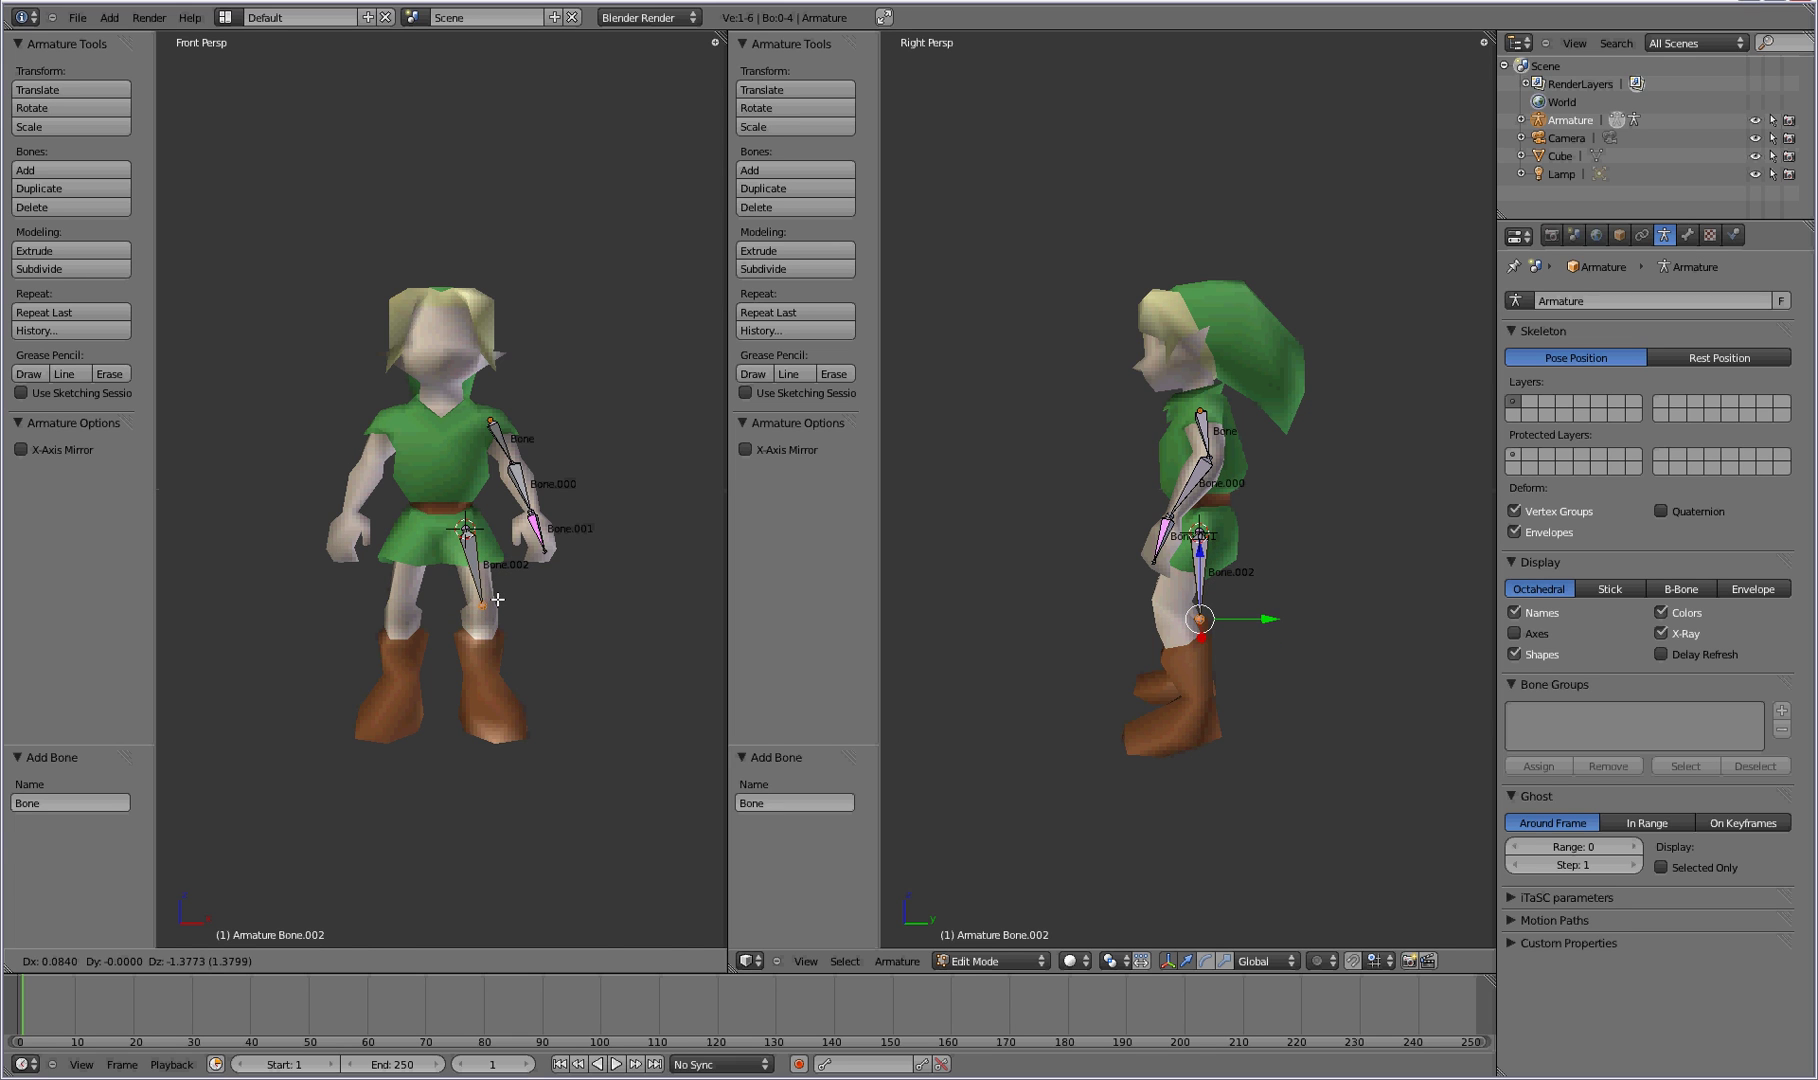
left_click(497, 599)
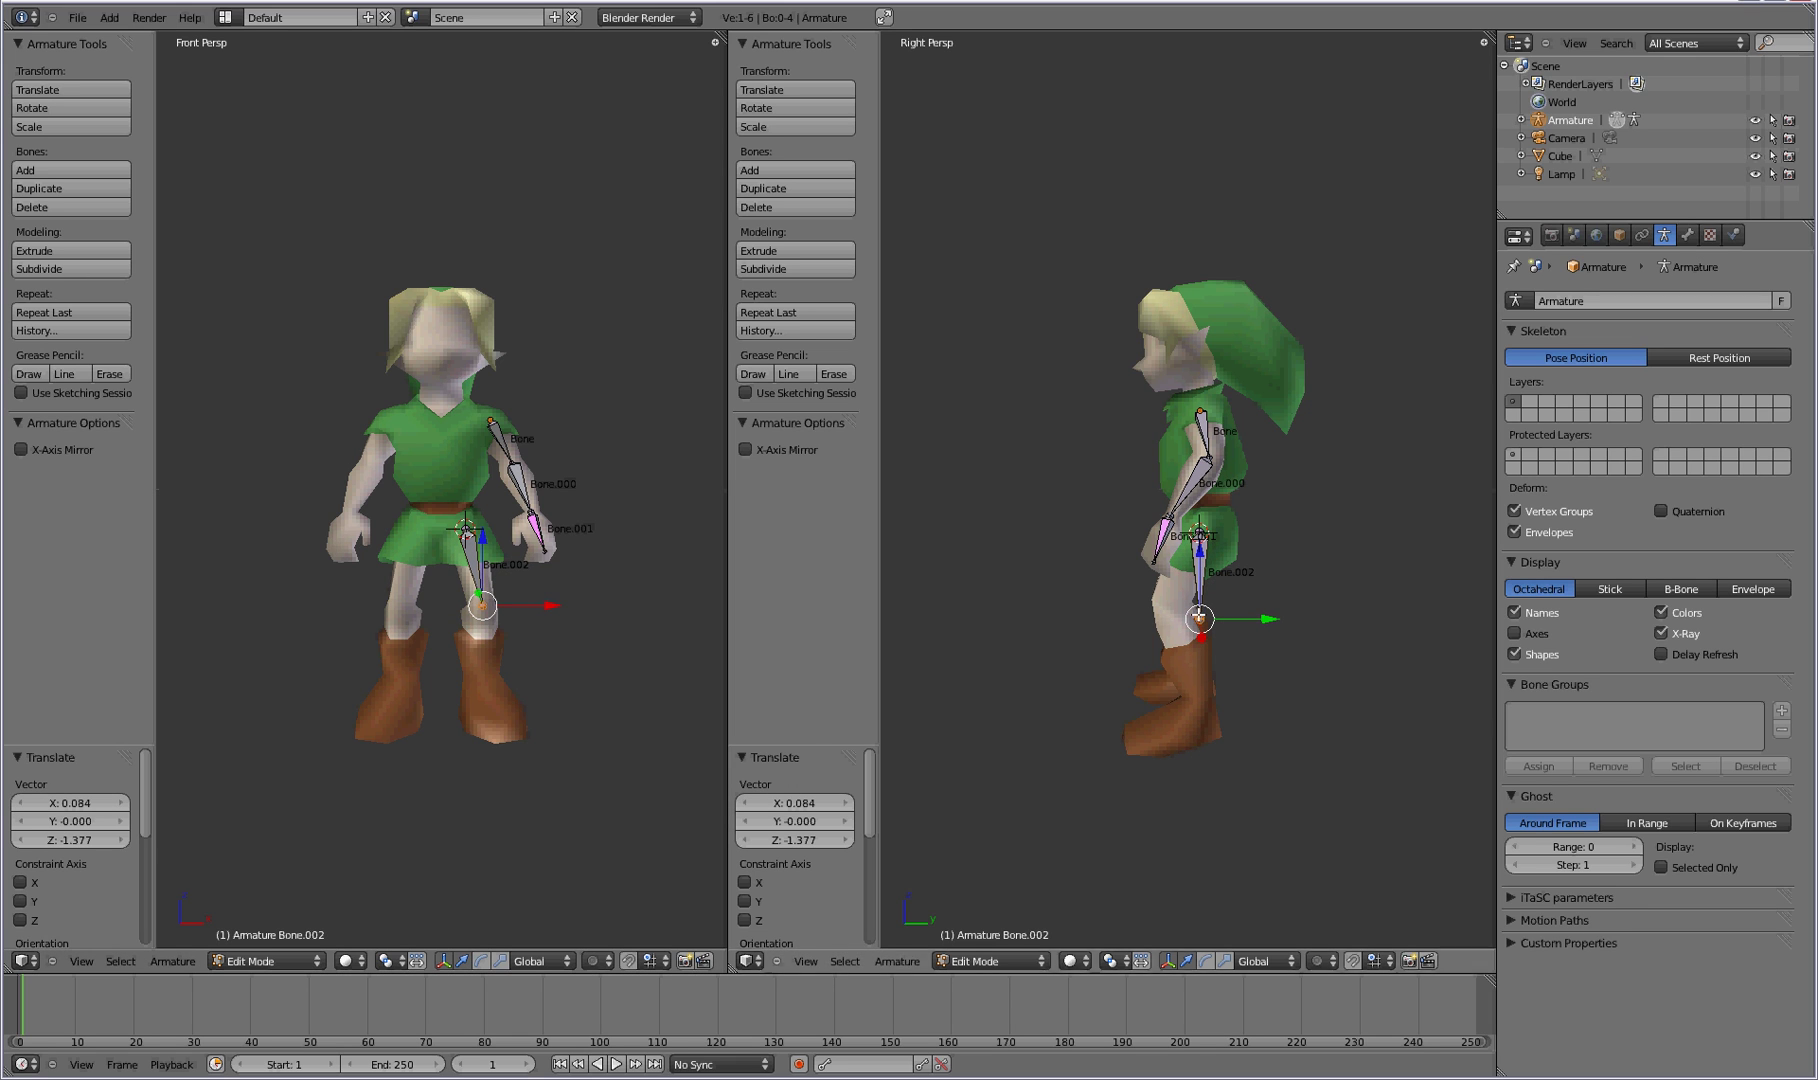
key("g")
left_click(1157, 599)
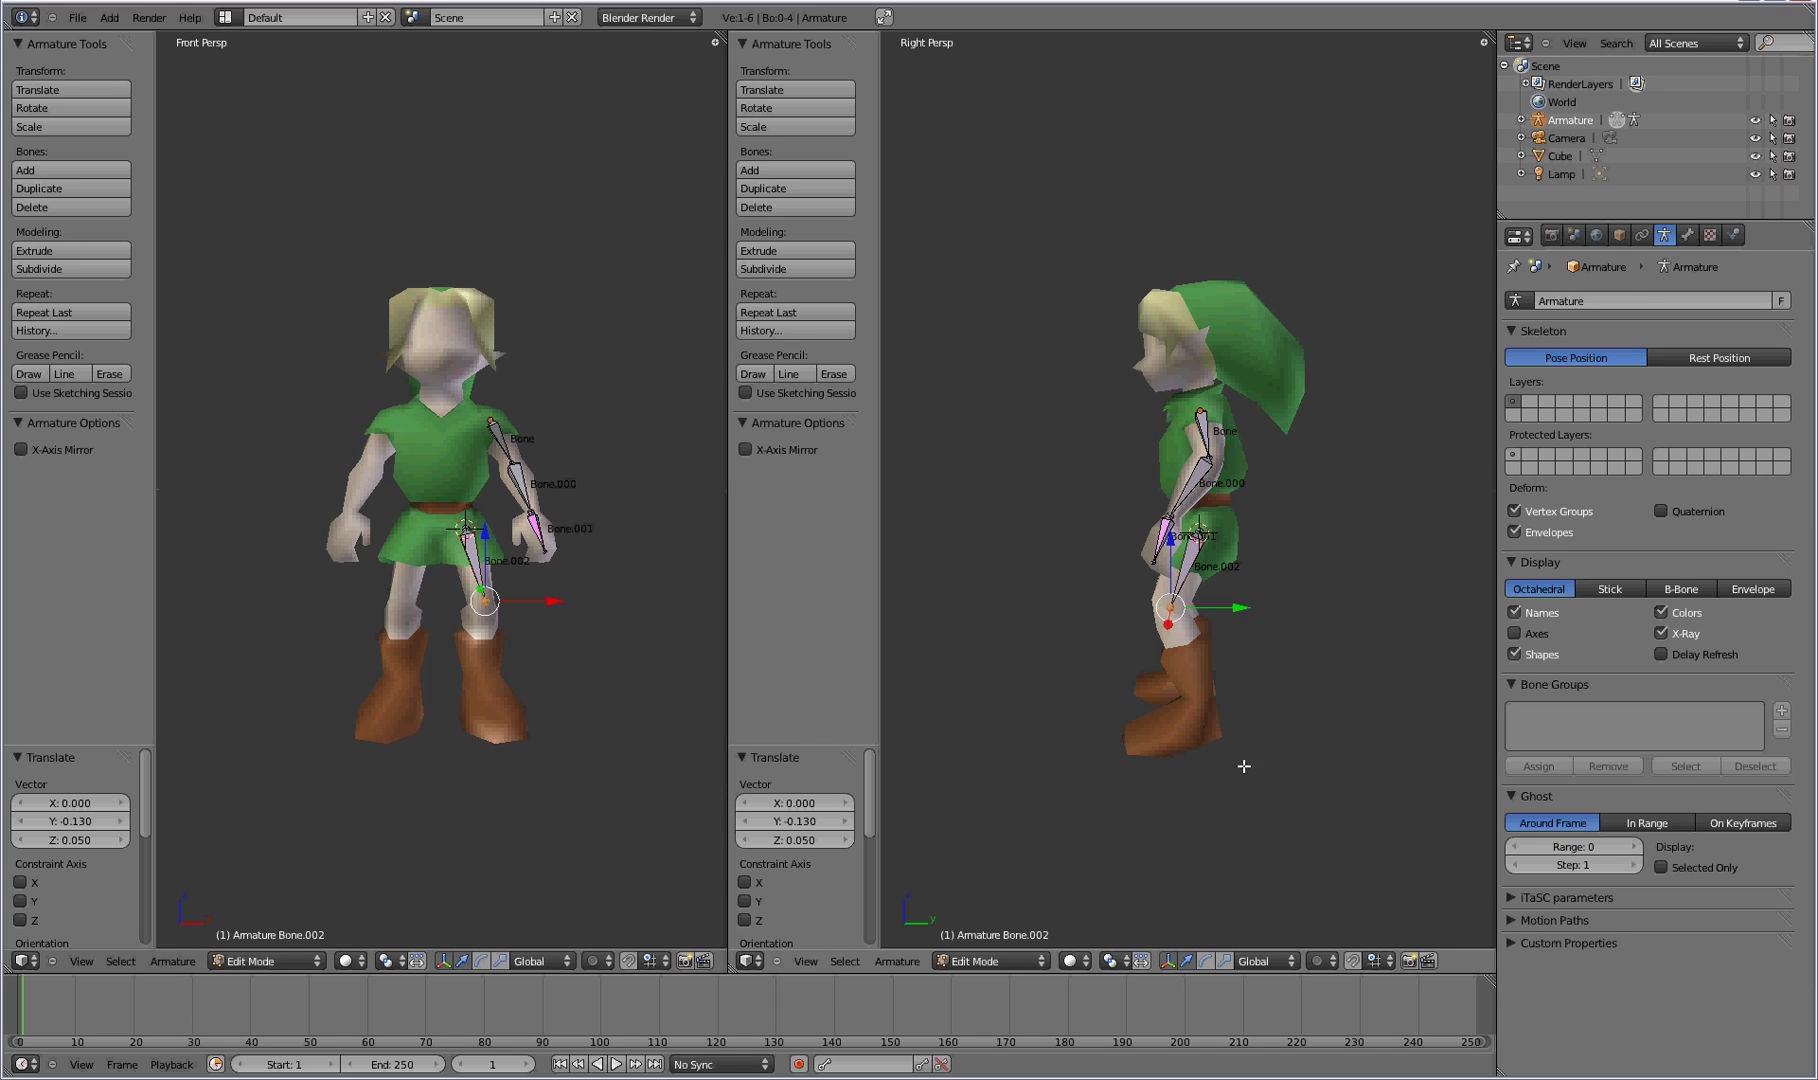
Extrude a shin bone from the knee to the left ankle and centre its tip inside the boot.
left_click(1198, 711, "ctrl")
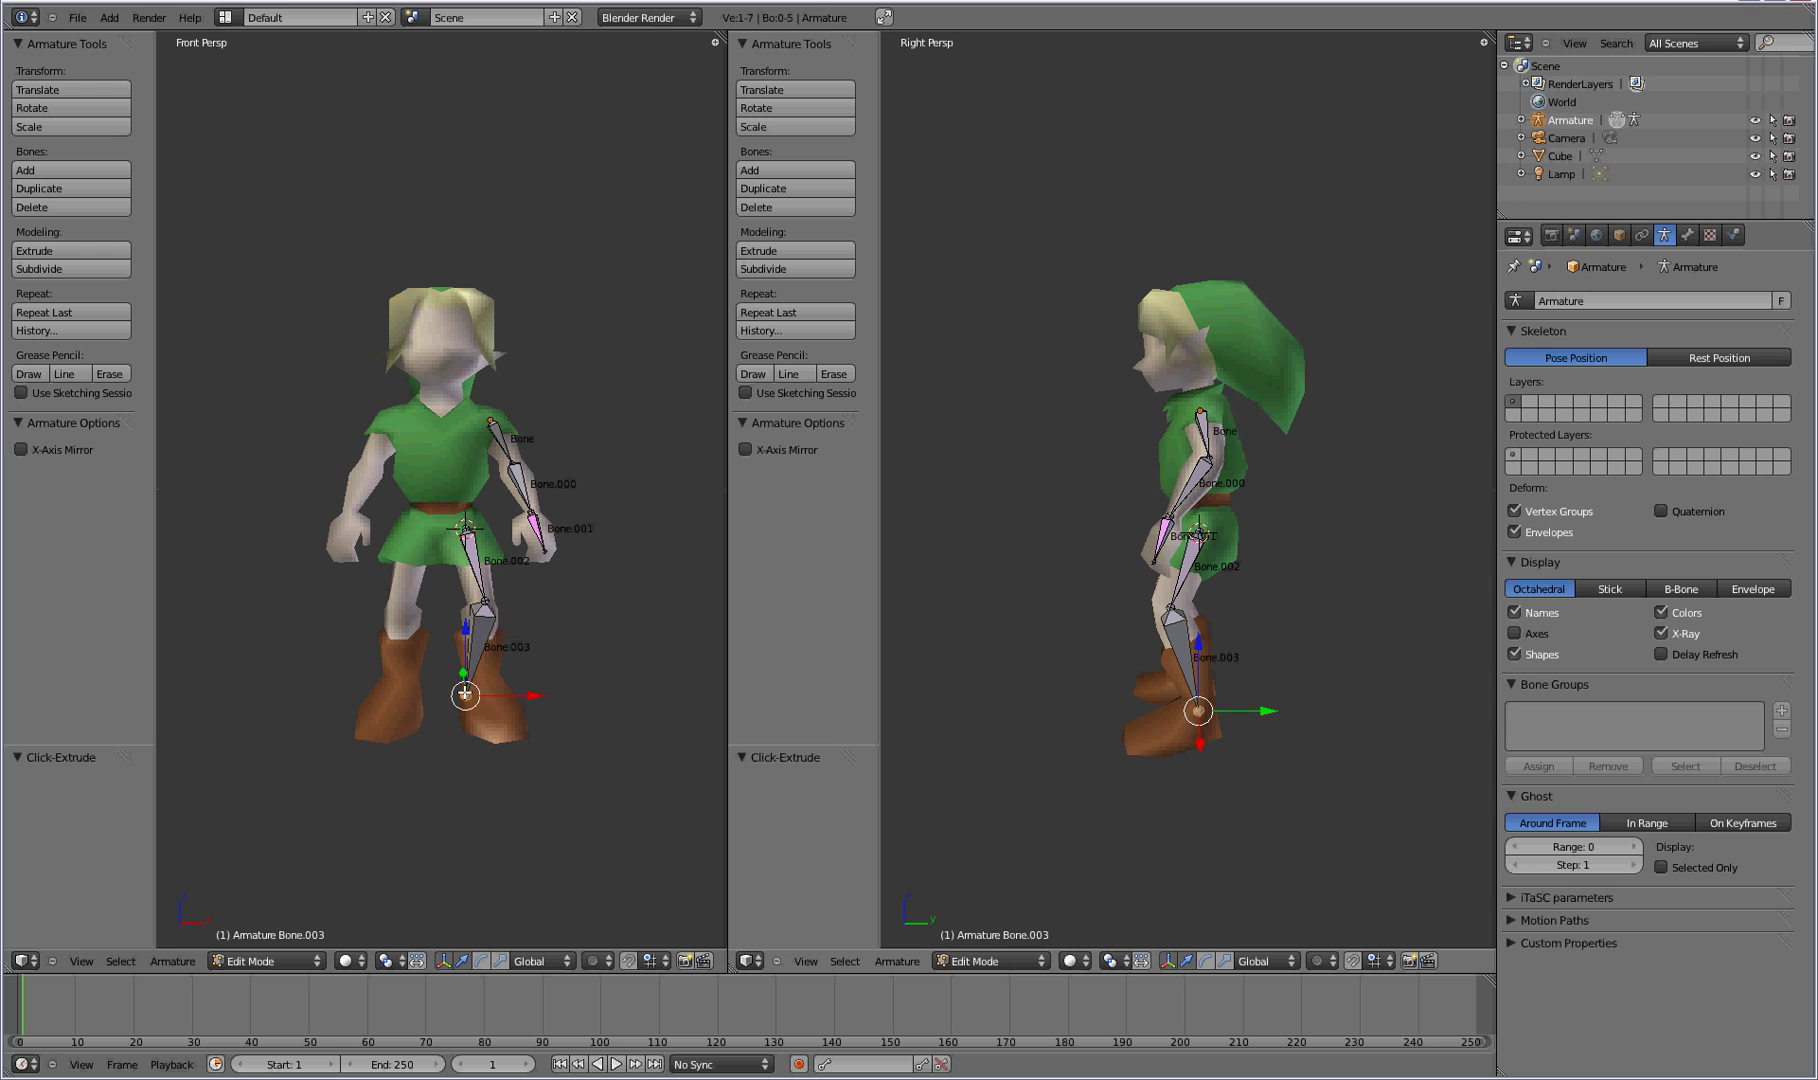
key("g")
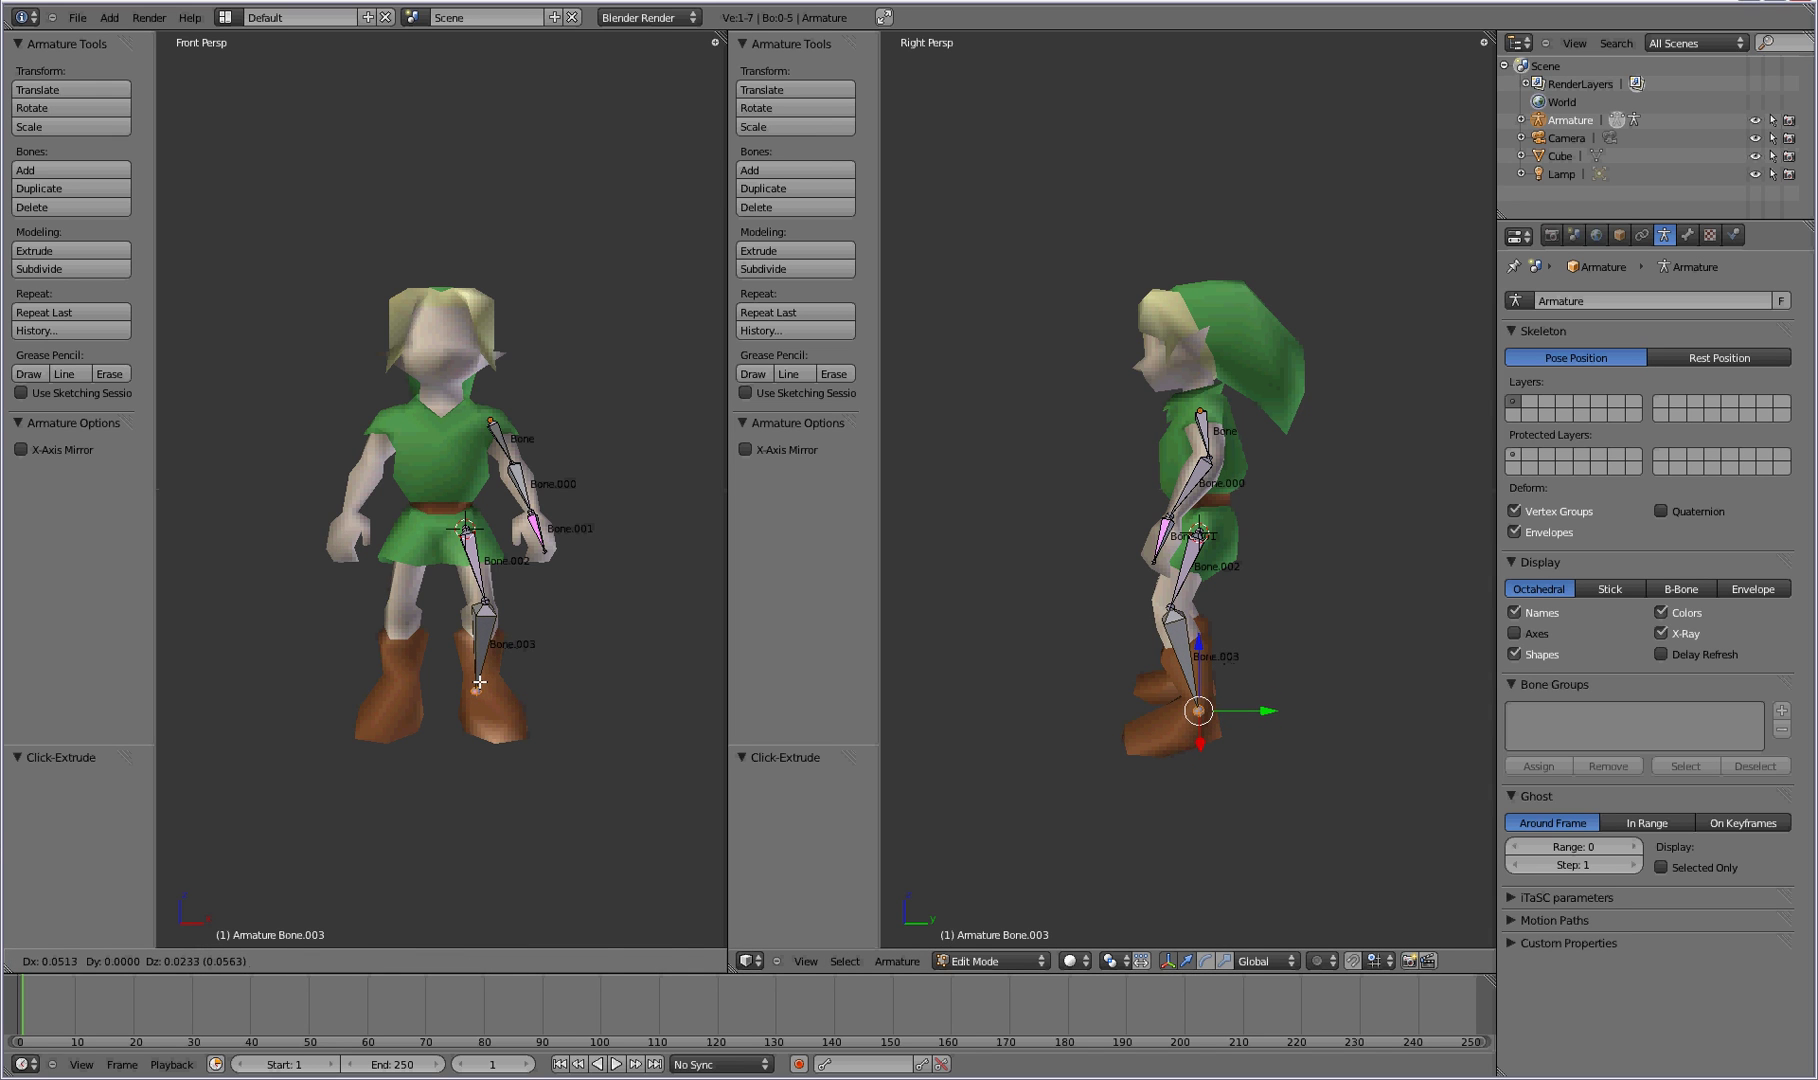
left_click(476, 690)
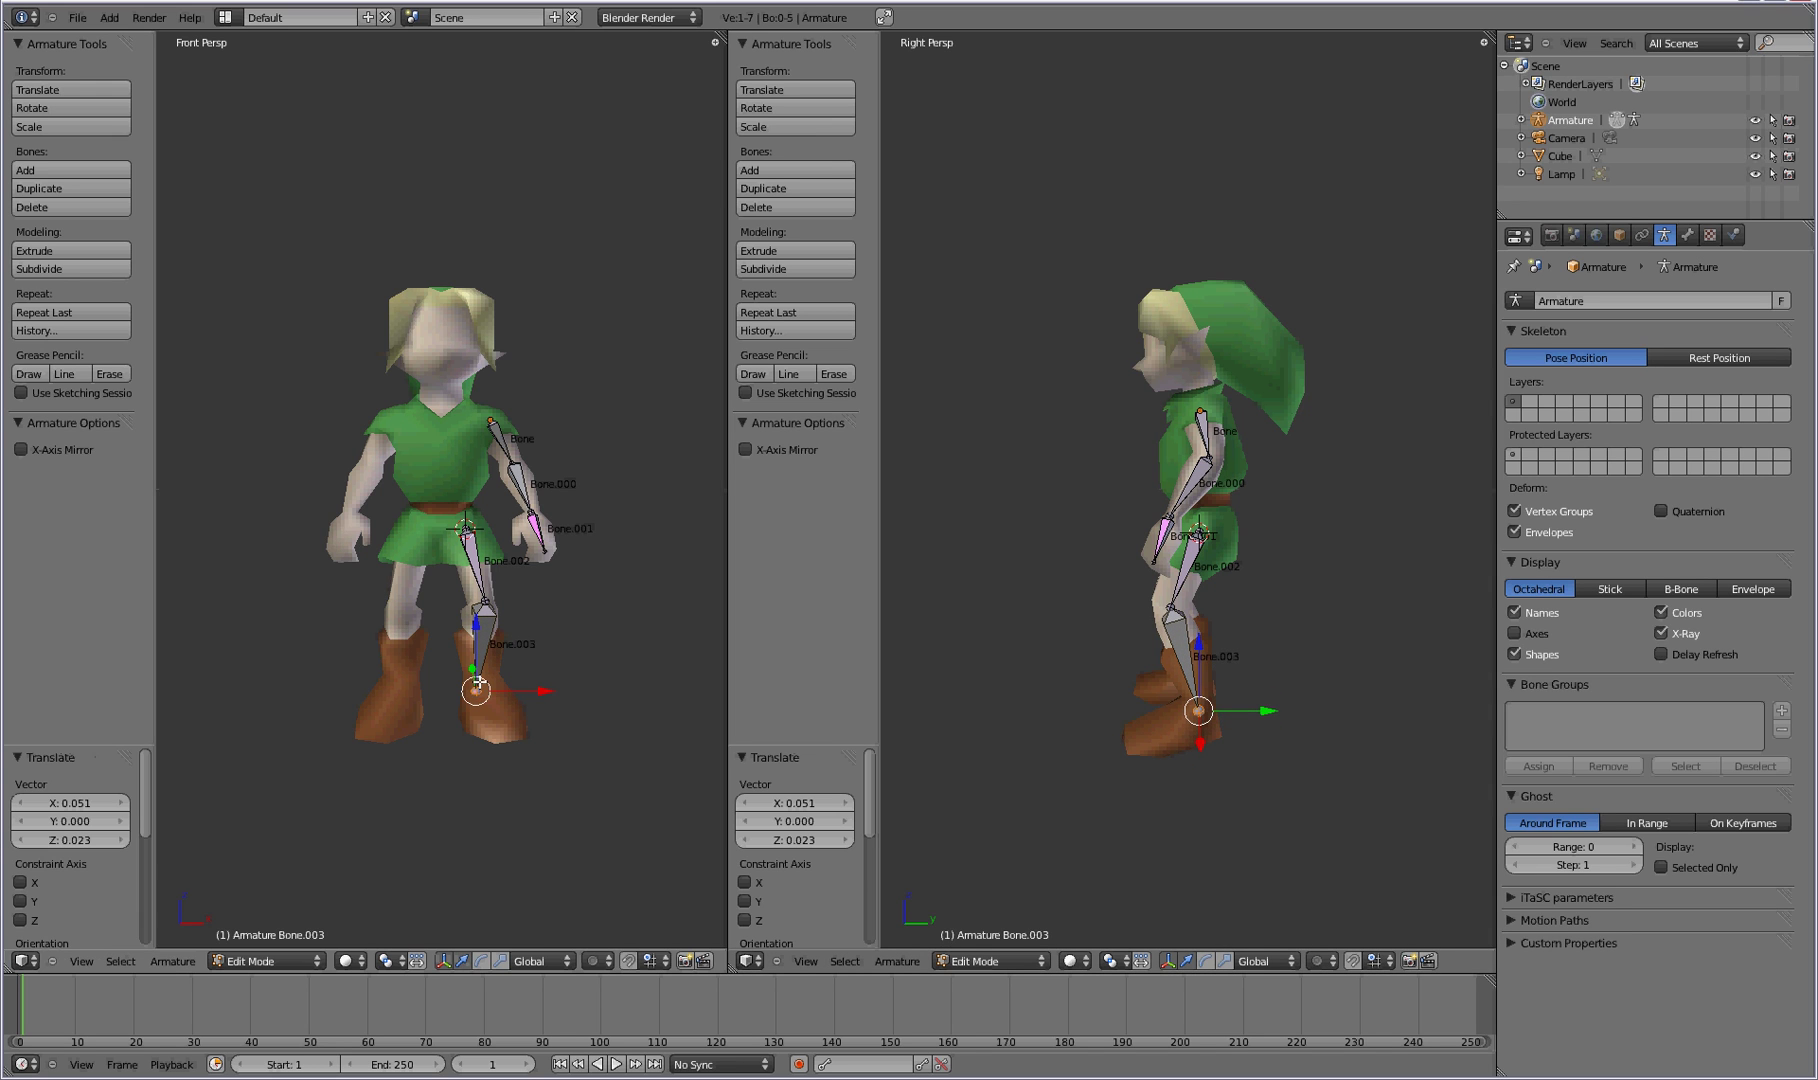
Extrude a foot bone from the ankle toward the left toes and shift its tip about 0.16 in X and 0.08 in Z.
left_click(1140, 743, "ctrl")
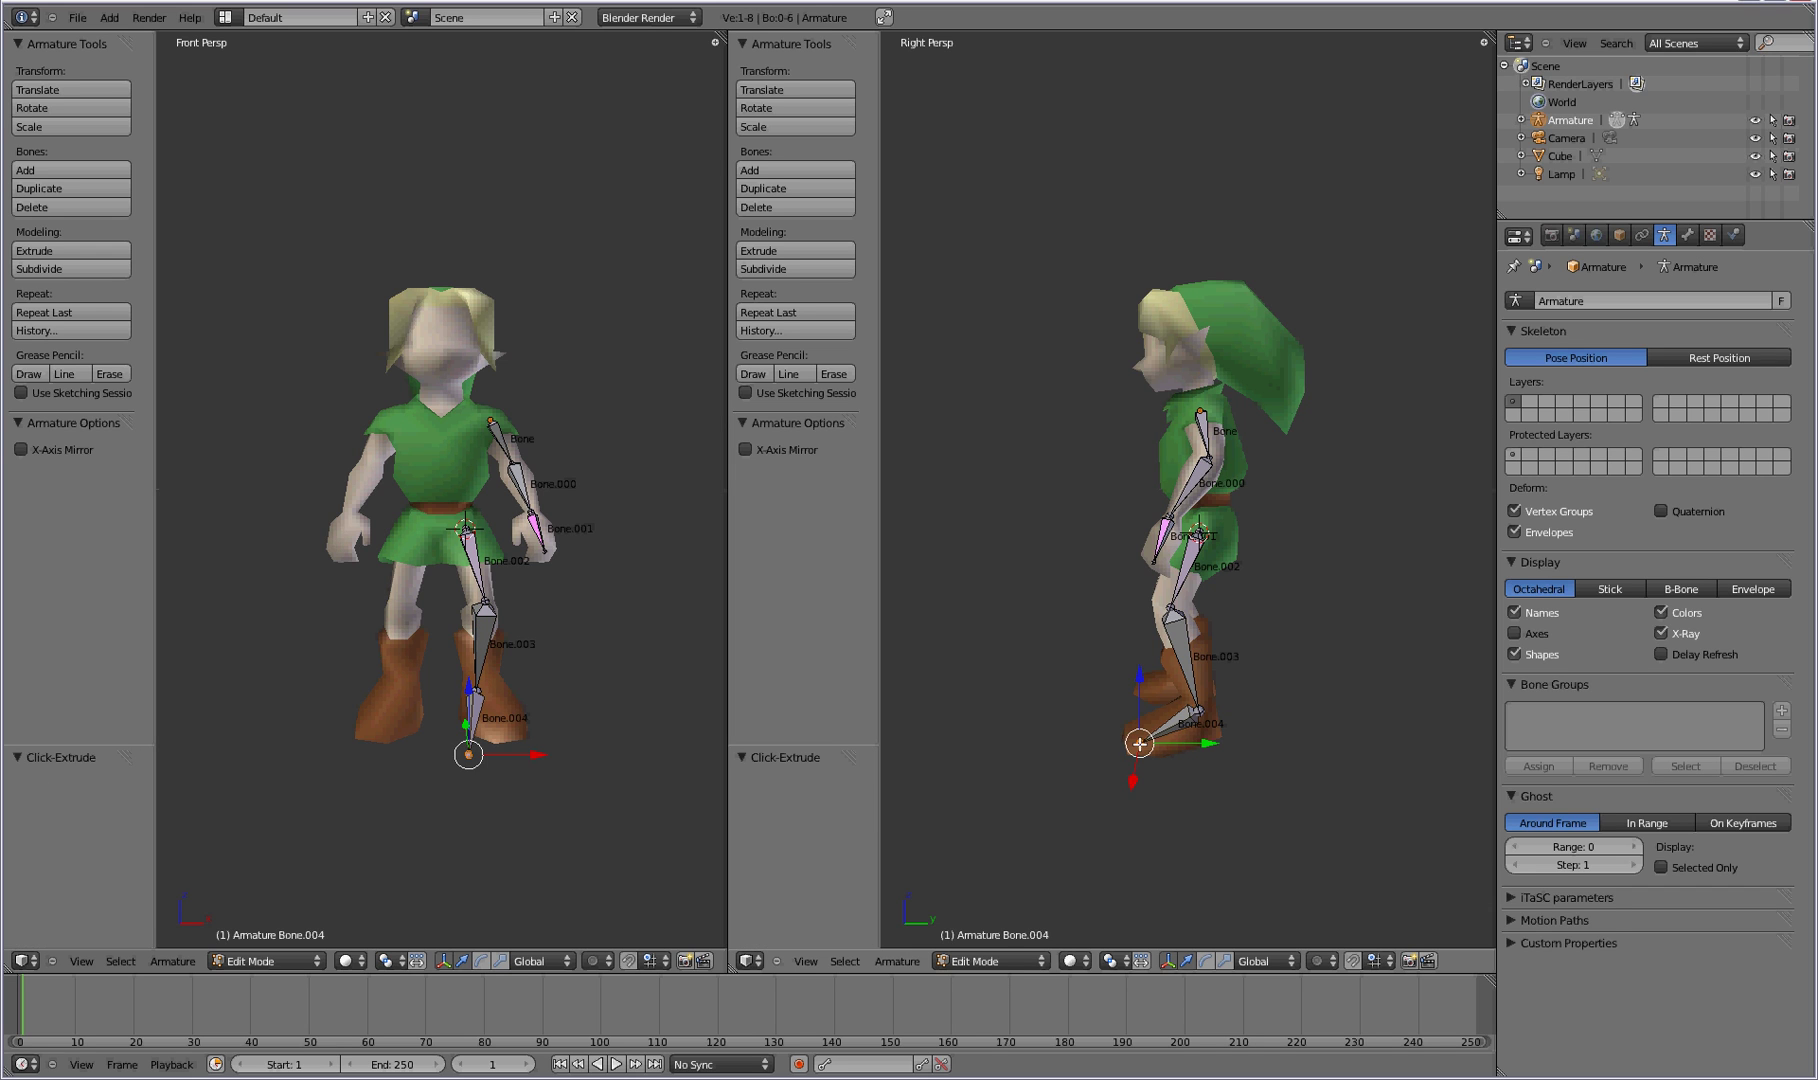
key("g")
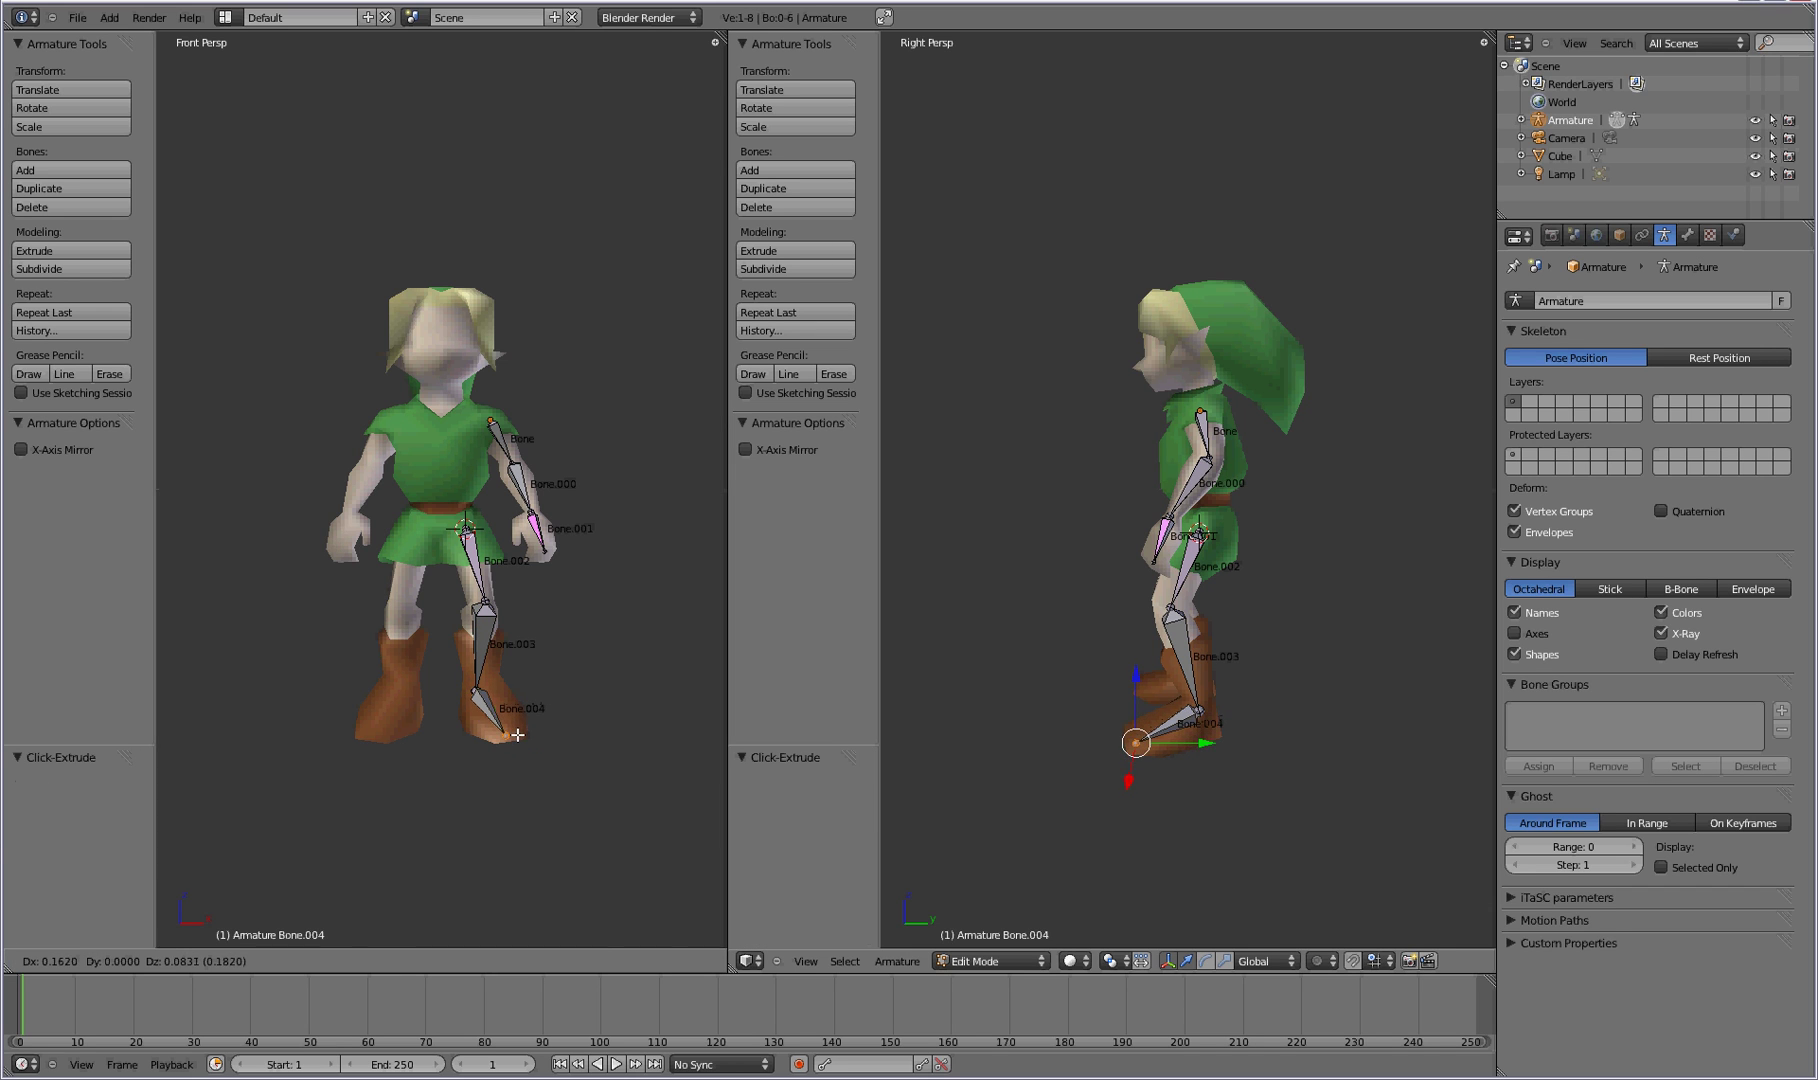
left_click(517, 735)
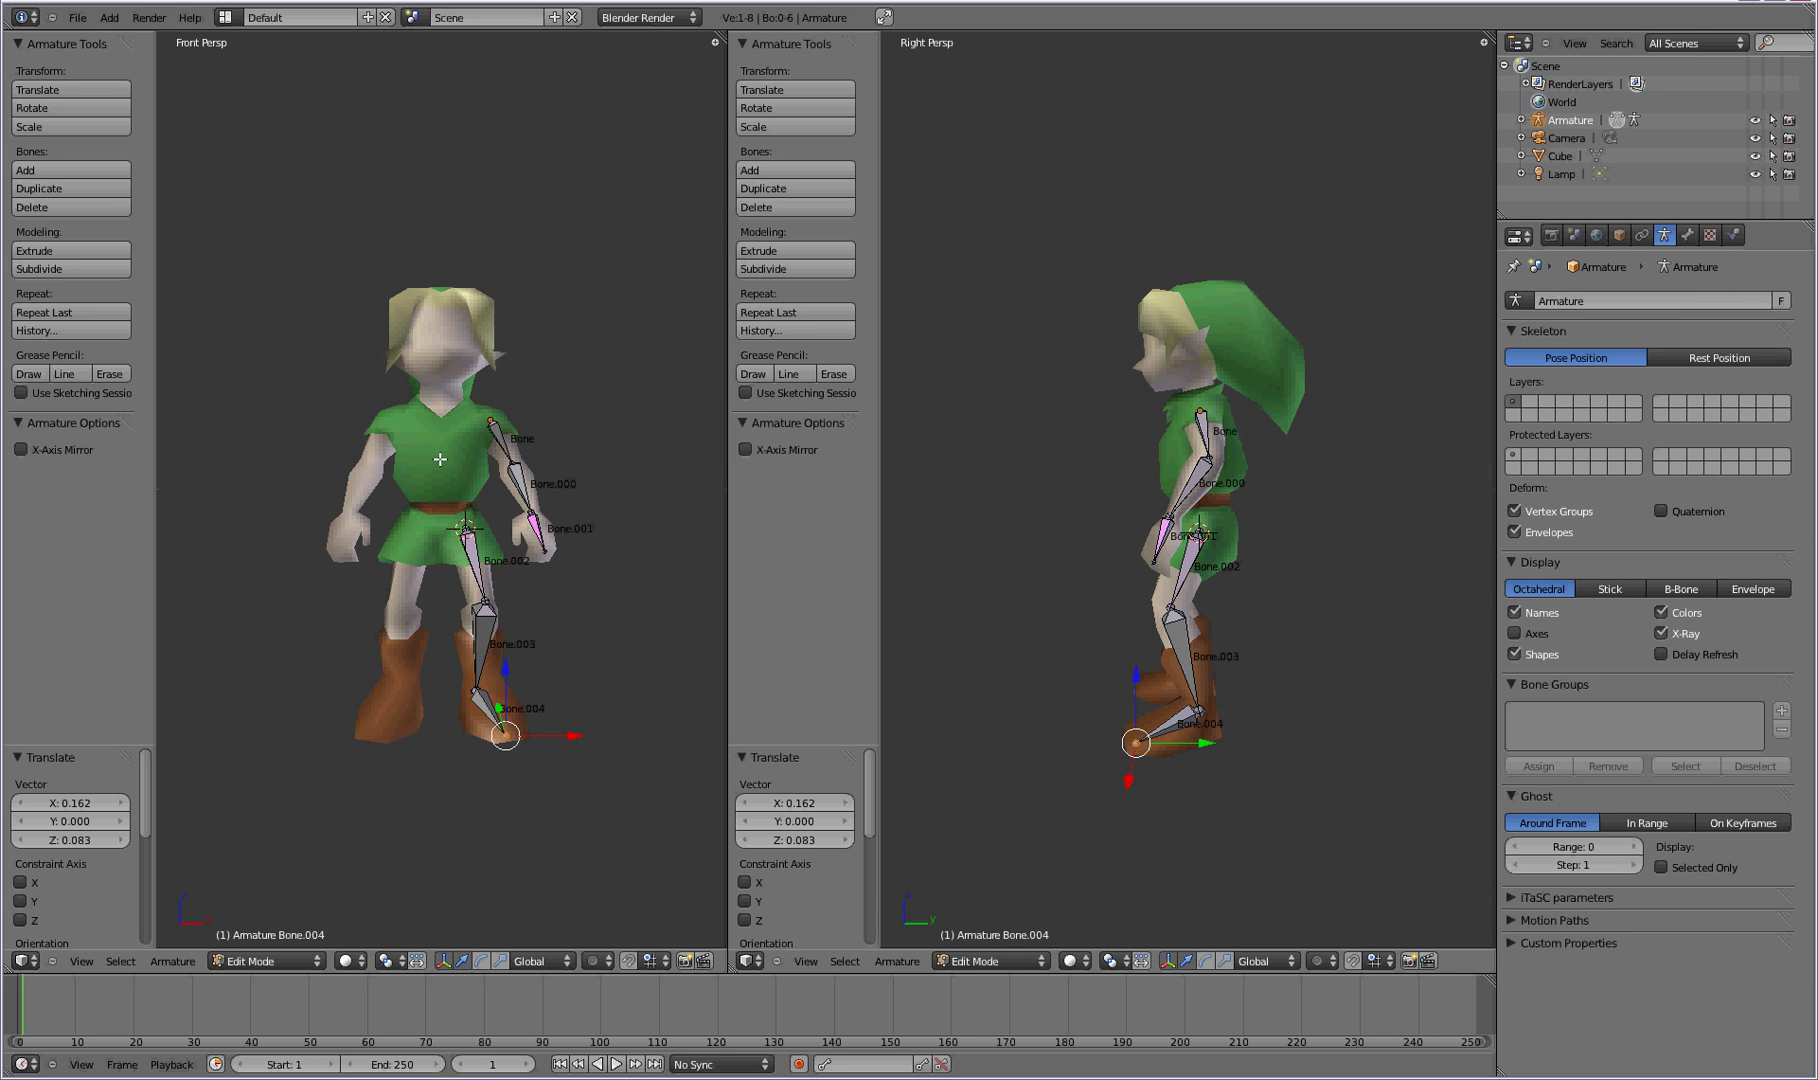
Place the 3D cursor at the centre of the chest and set the pivot point to 3D Cursor.
left_click(441, 459)
left_click(390, 963)
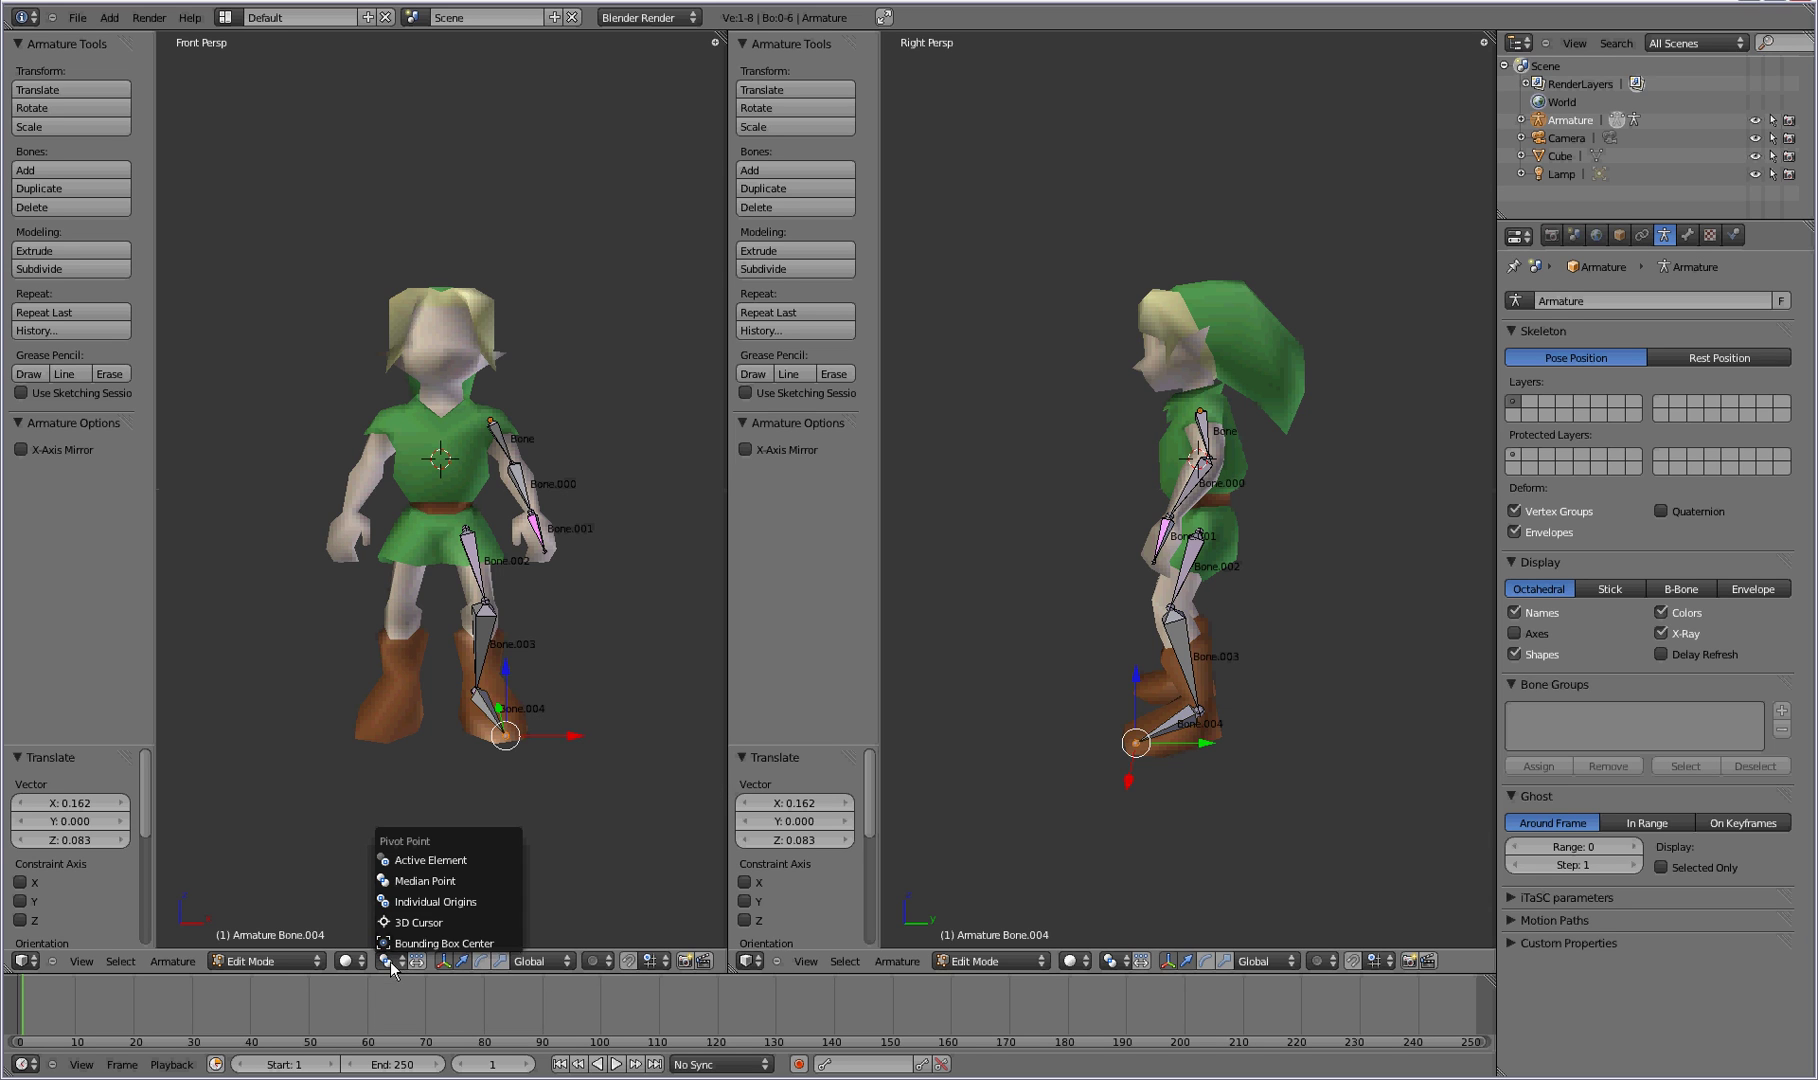
left_click(411, 925)
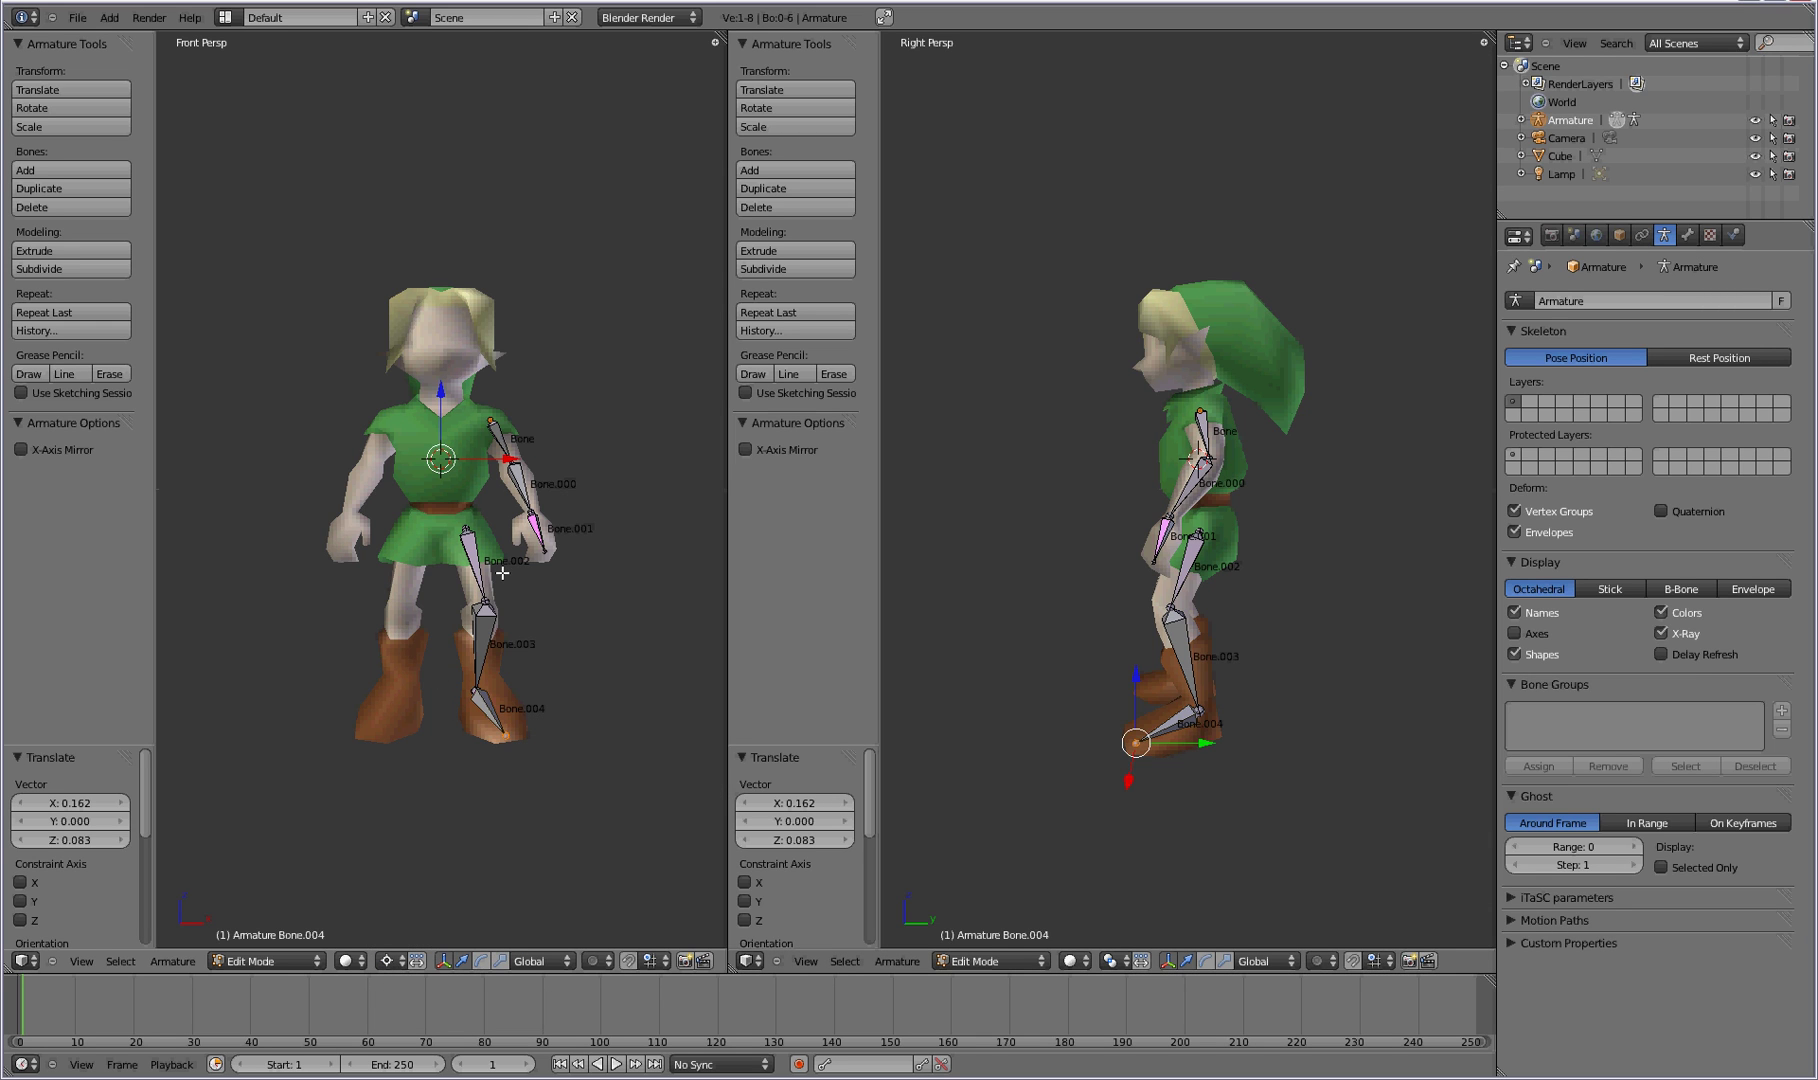
Duplicate all the left arm and leg bones in place and mirror the copies along global X onto the right side.
key("a")
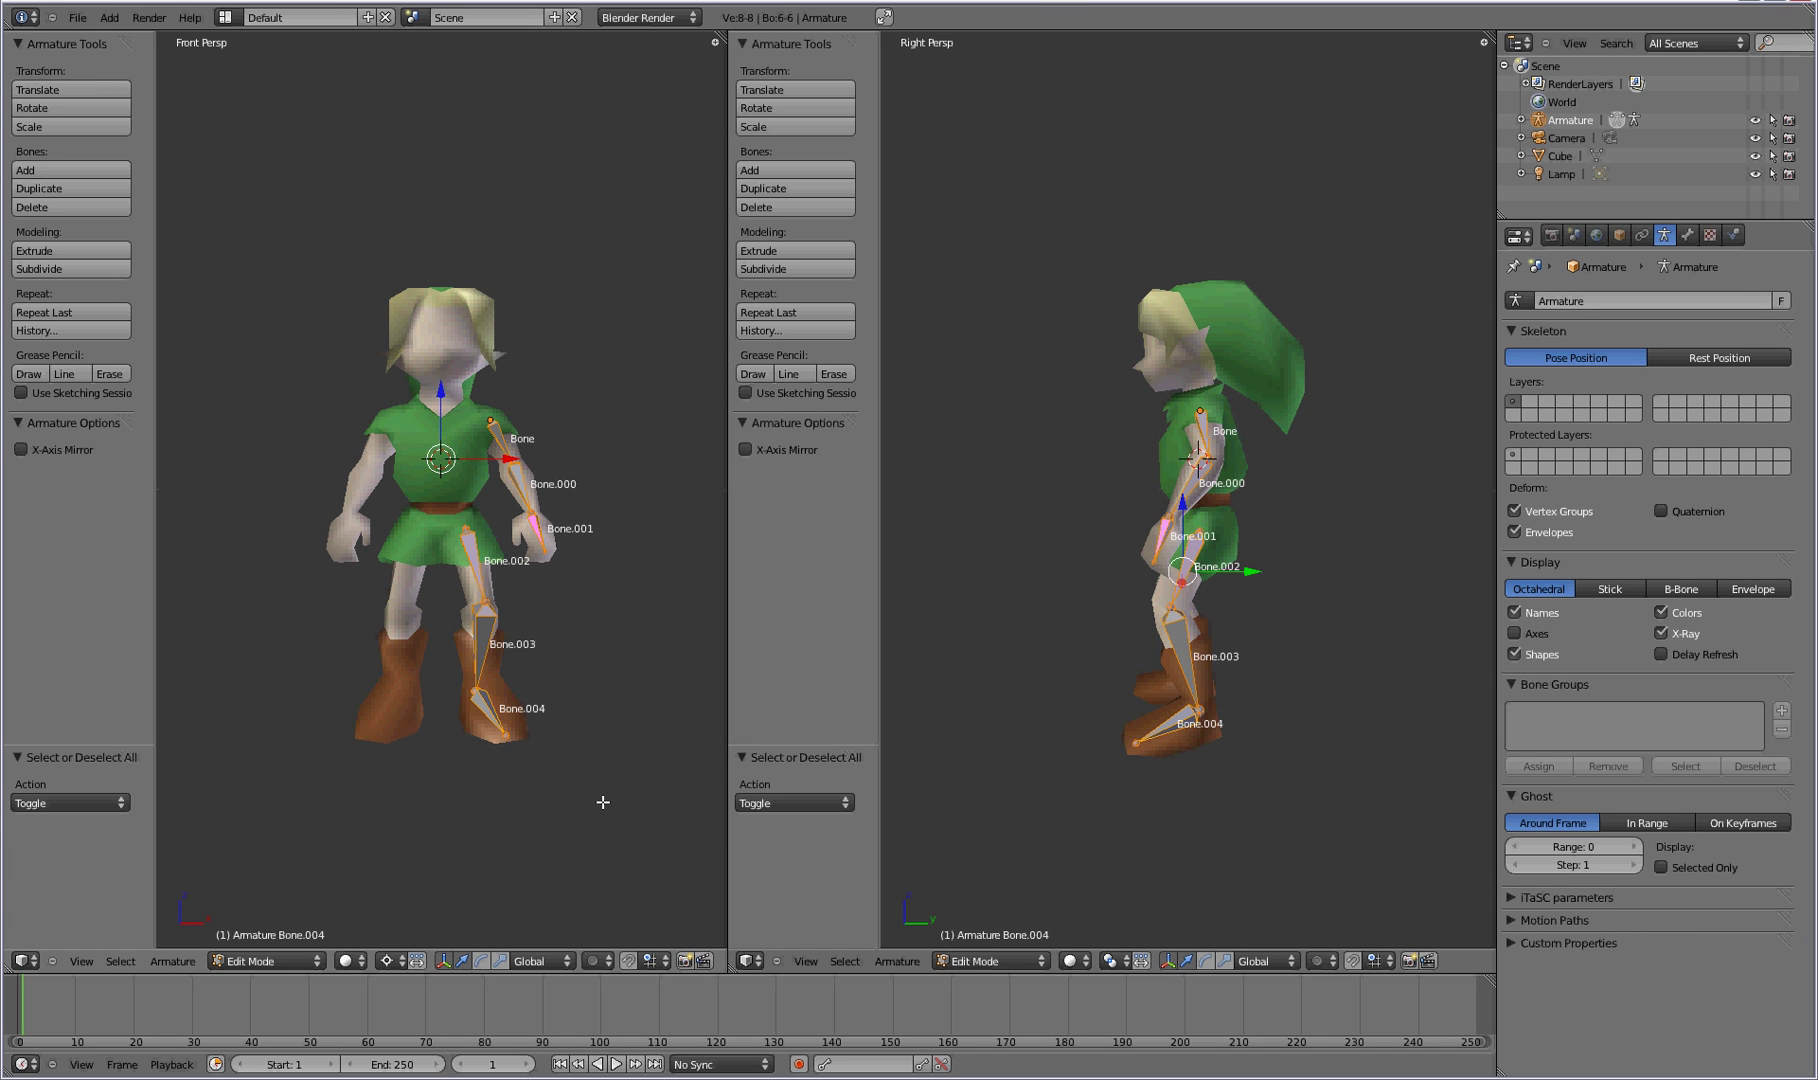
key("shift+d")
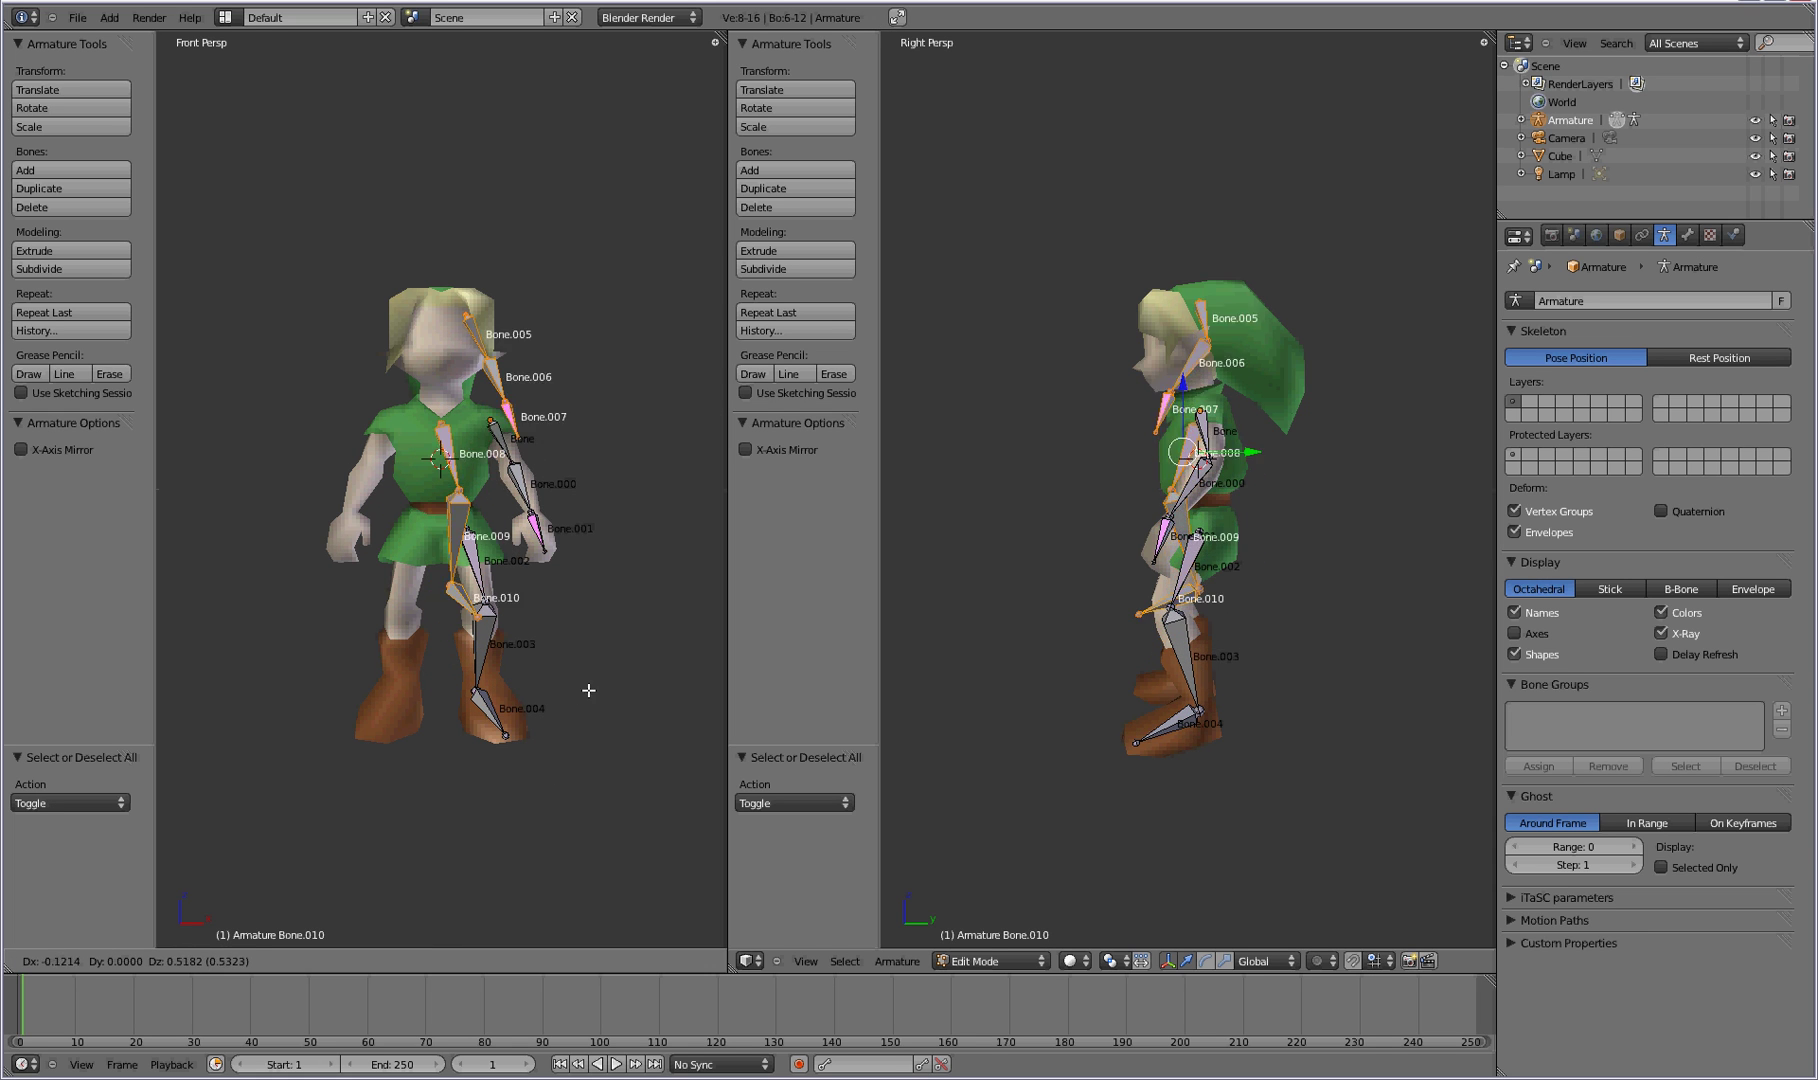
left_click(627, 754)
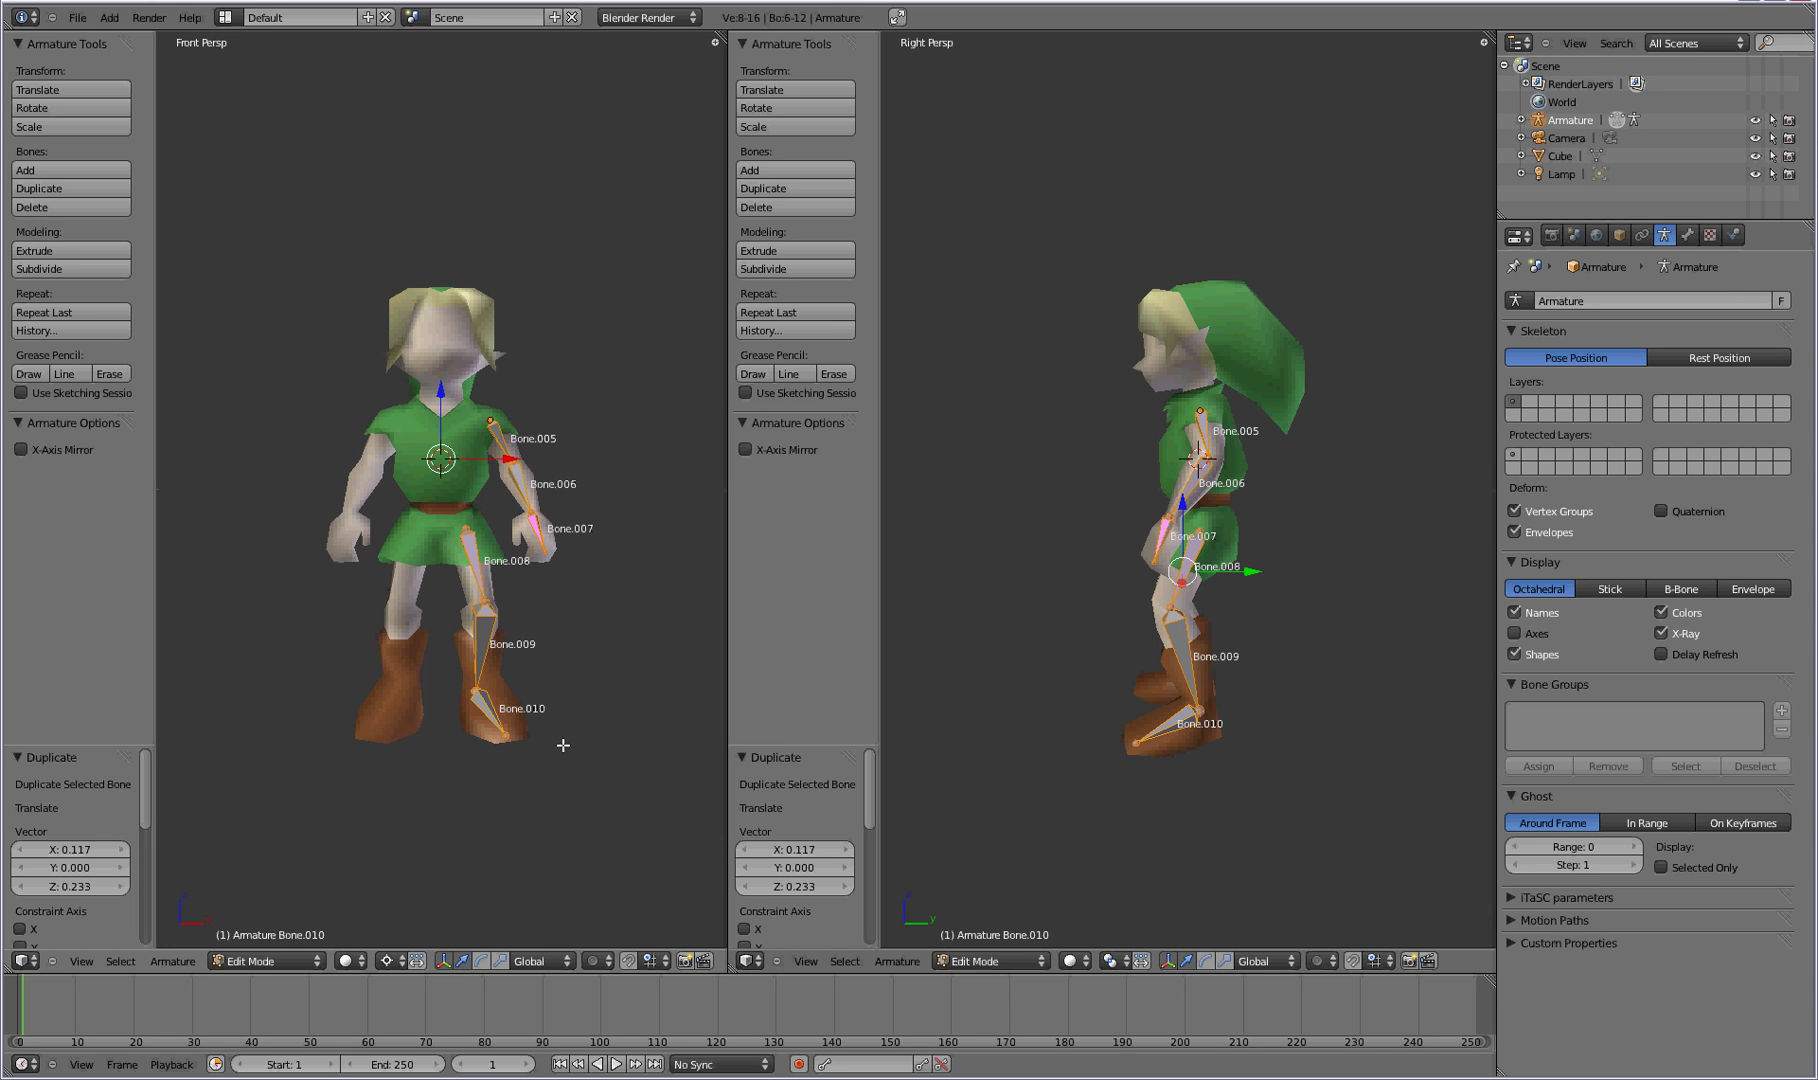
key("ctrl+m")
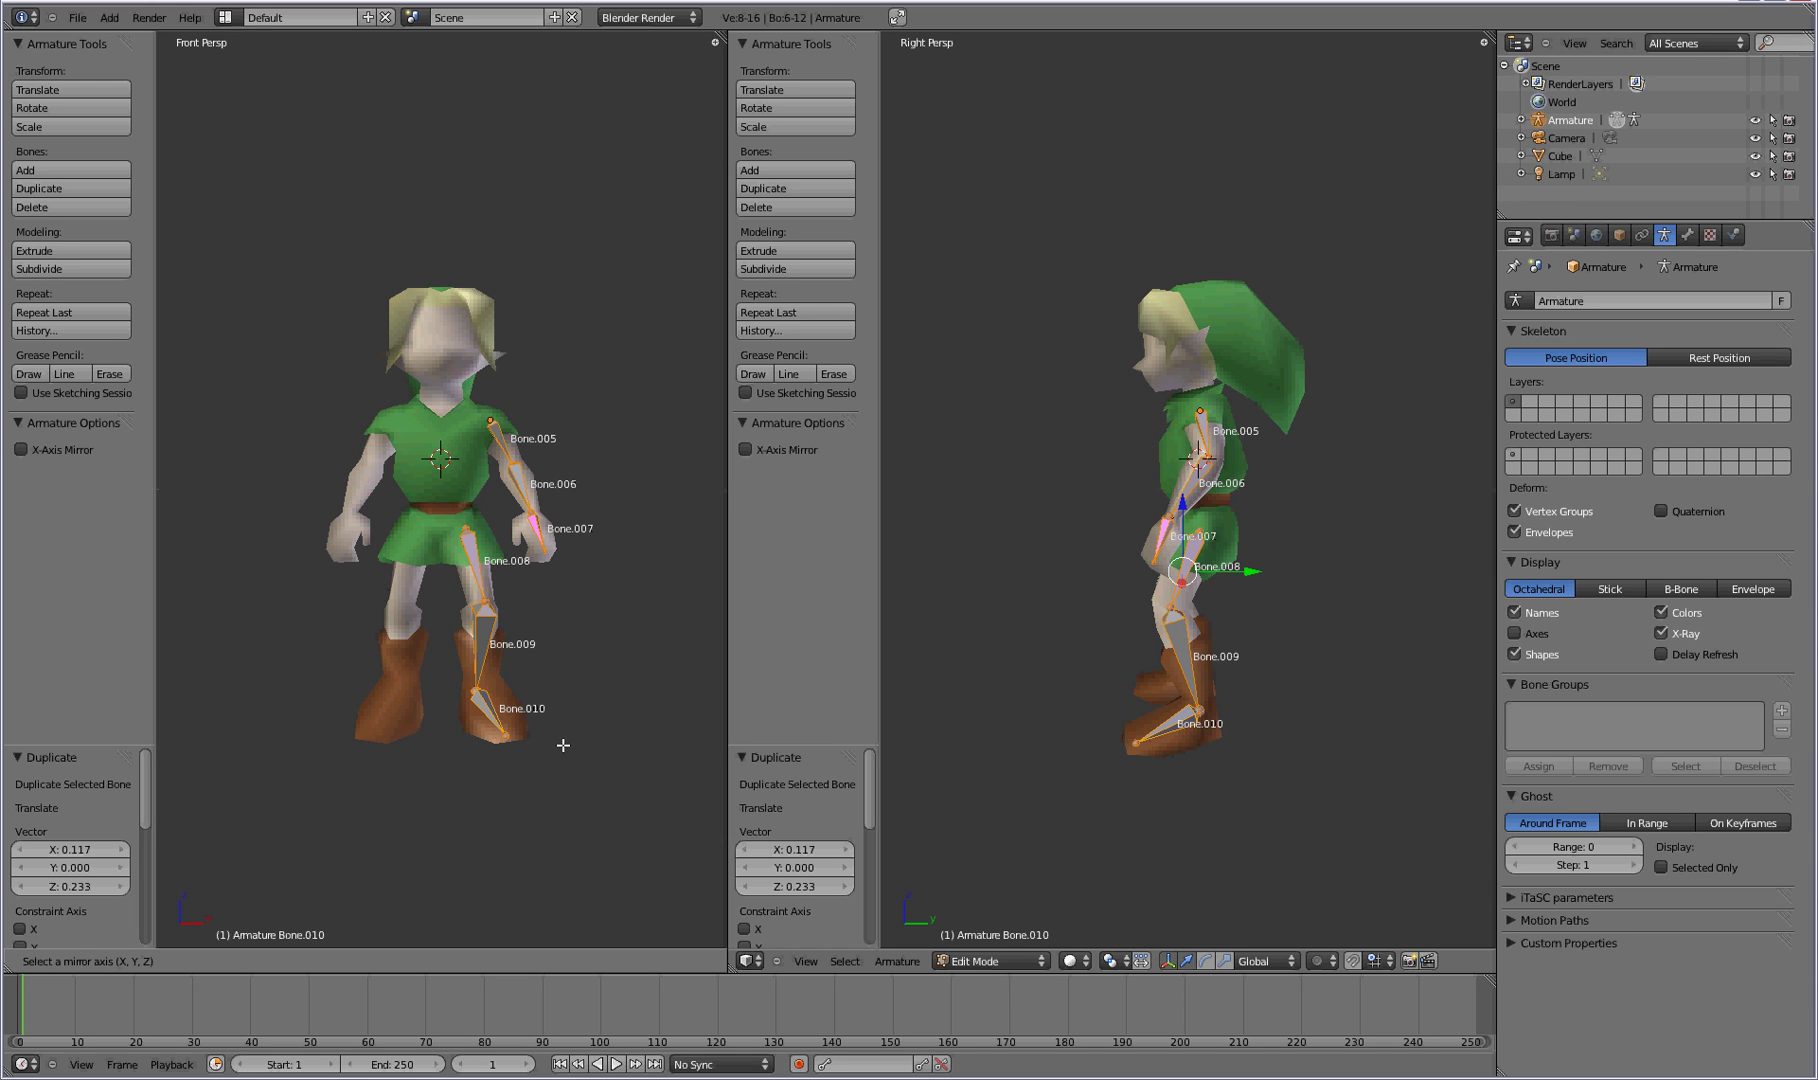
key("x")
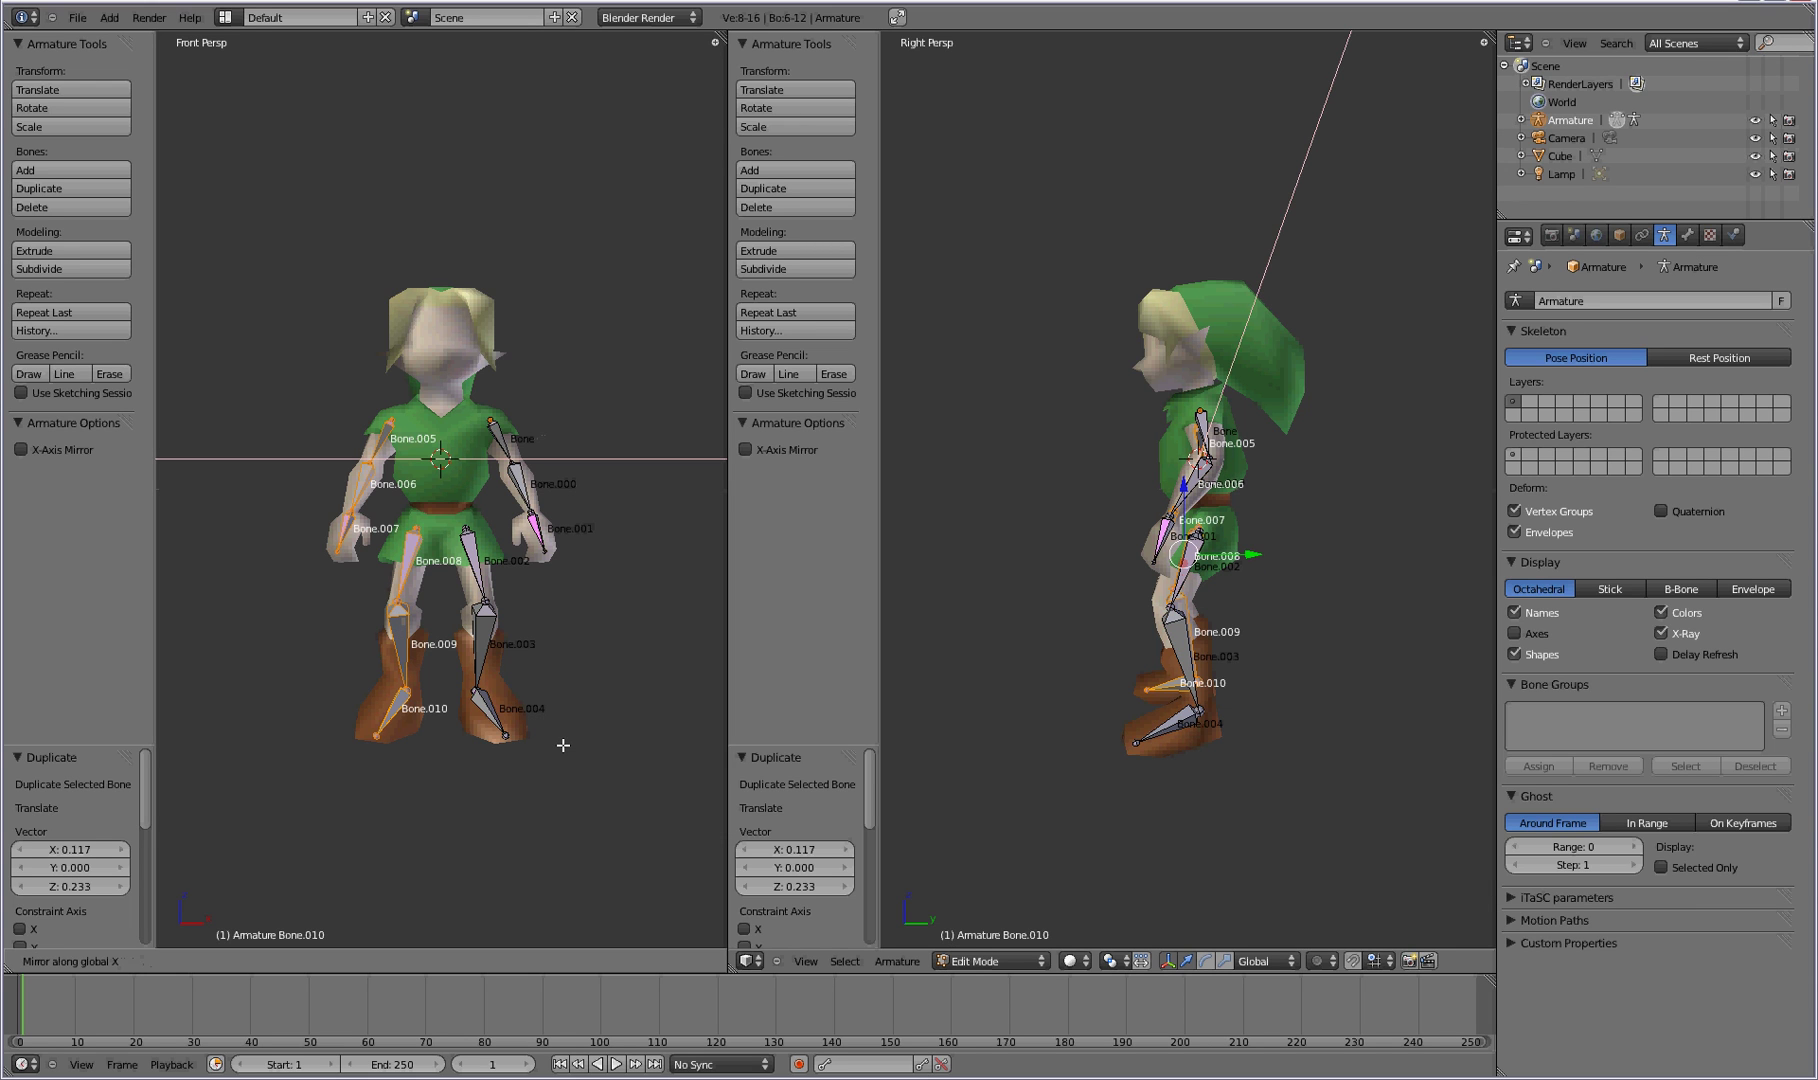
key("Return")
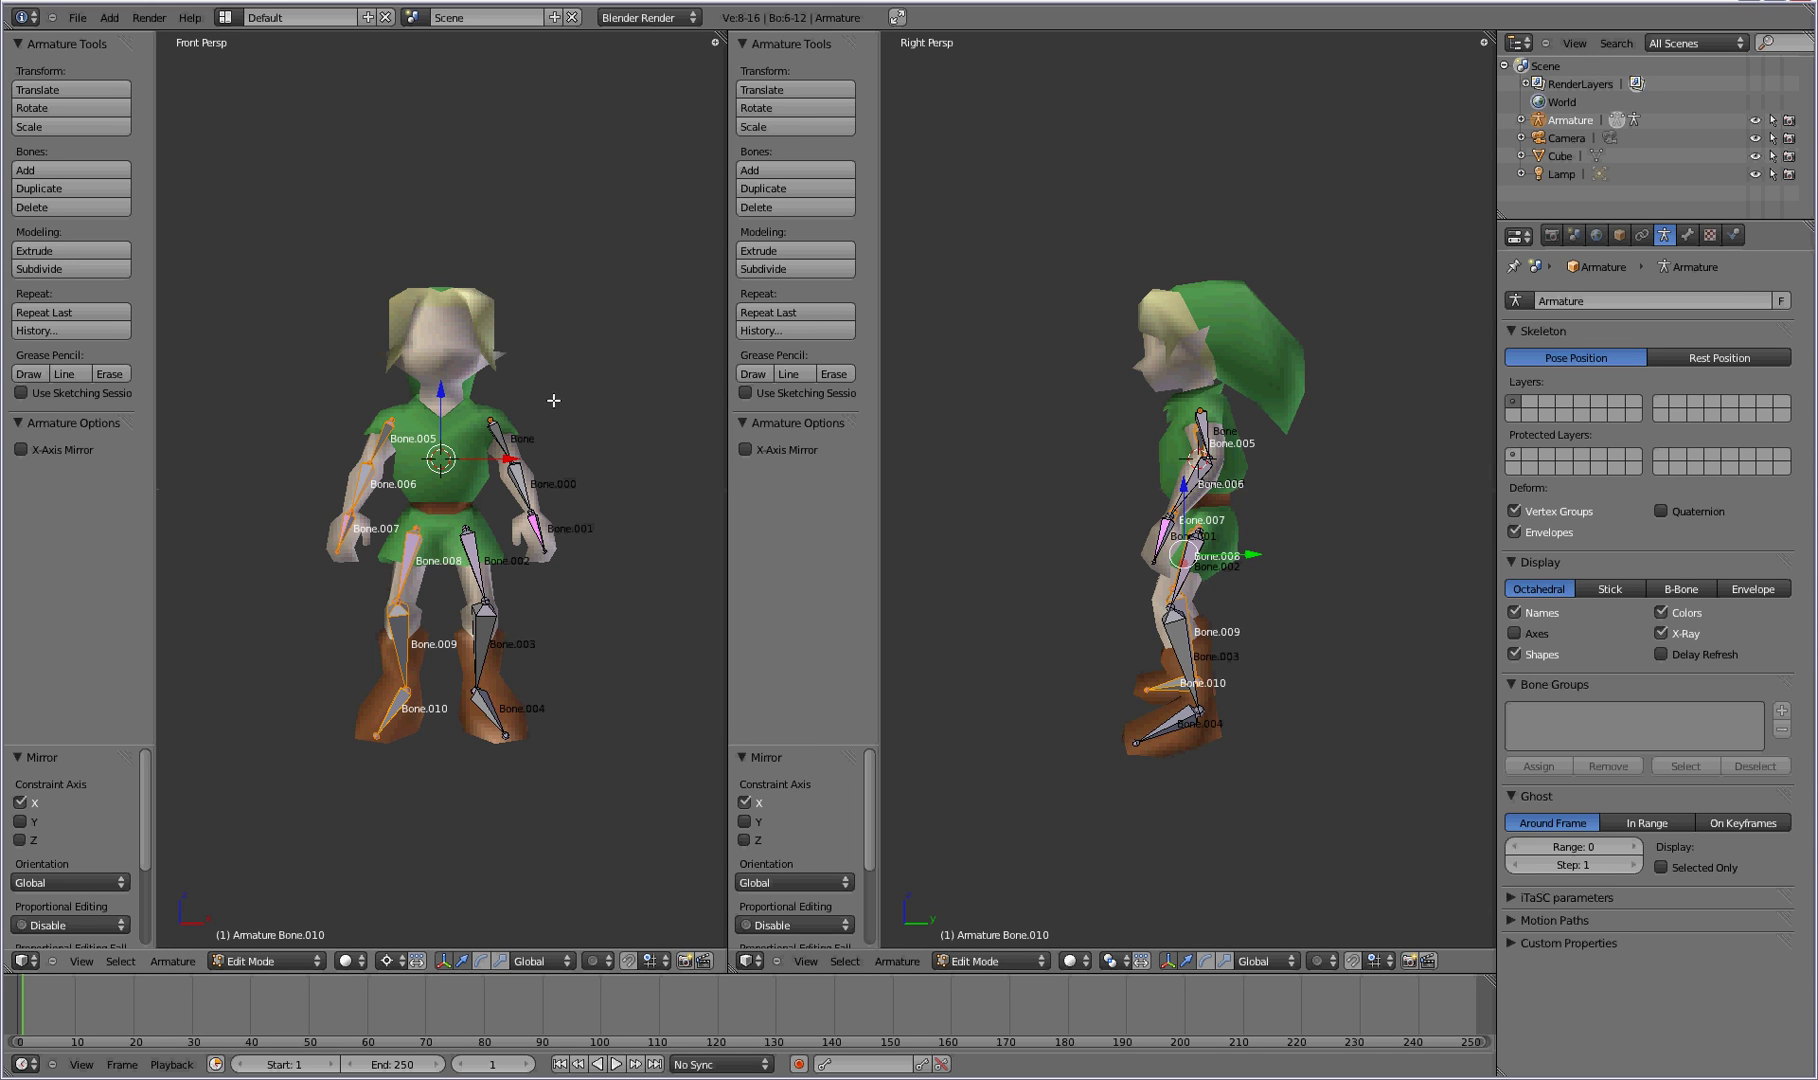
Add a separate bone at the base of the neck and lower its tip about 0.55 in Z into the head.
left_click(598, 391)
left_click(434, 397)
left_click(437, 399)
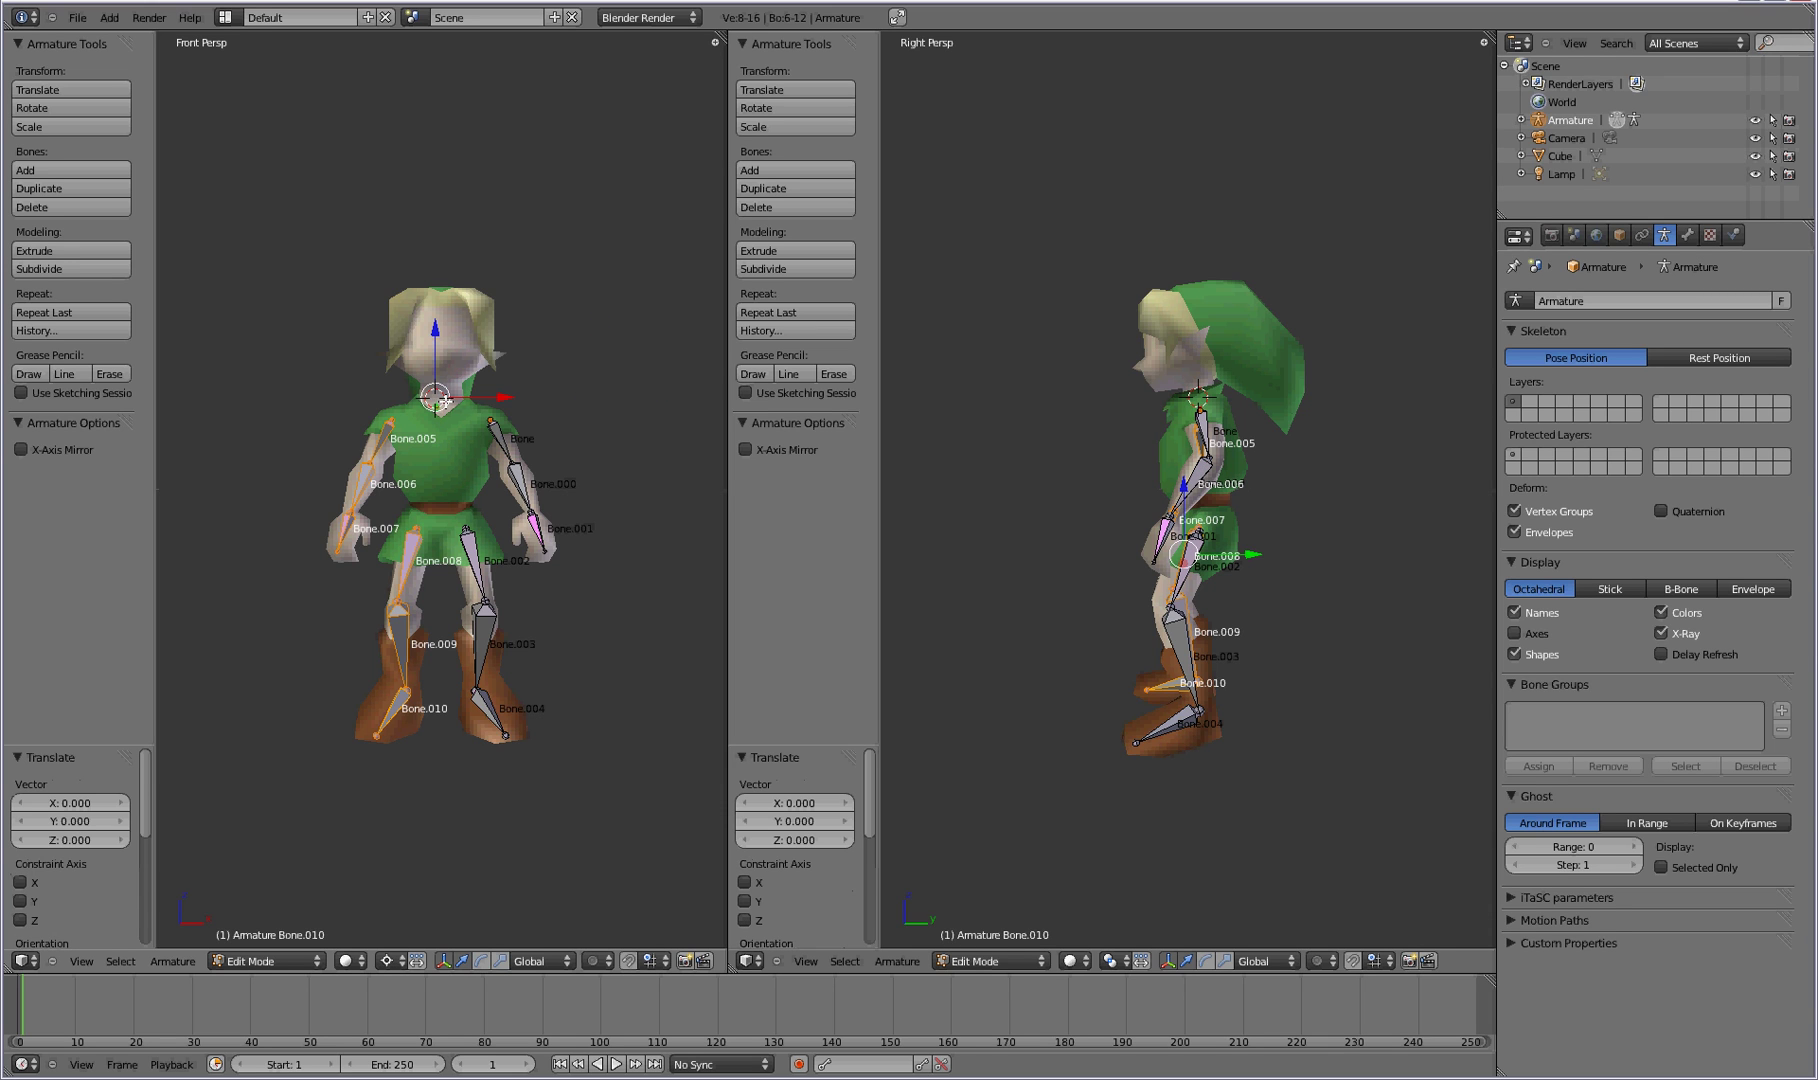
left_click(666, 382)
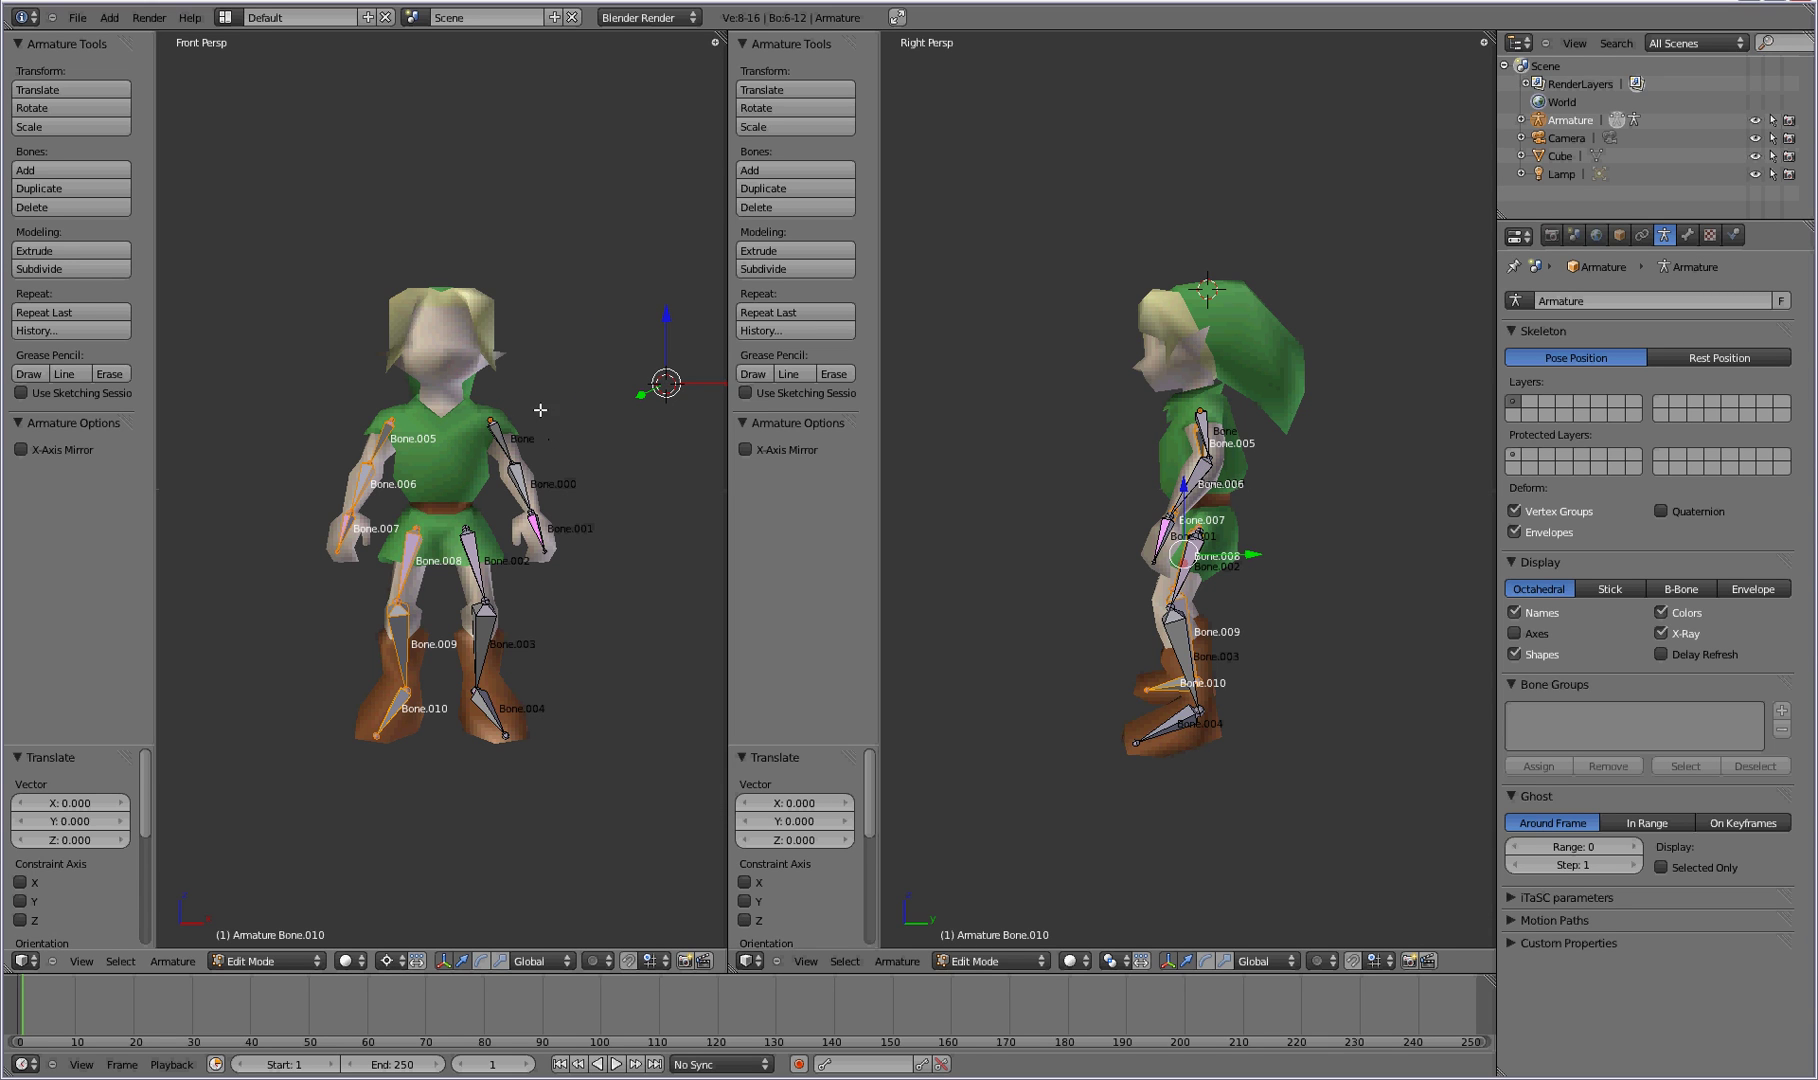
left_click(441, 402)
key("shift+a")
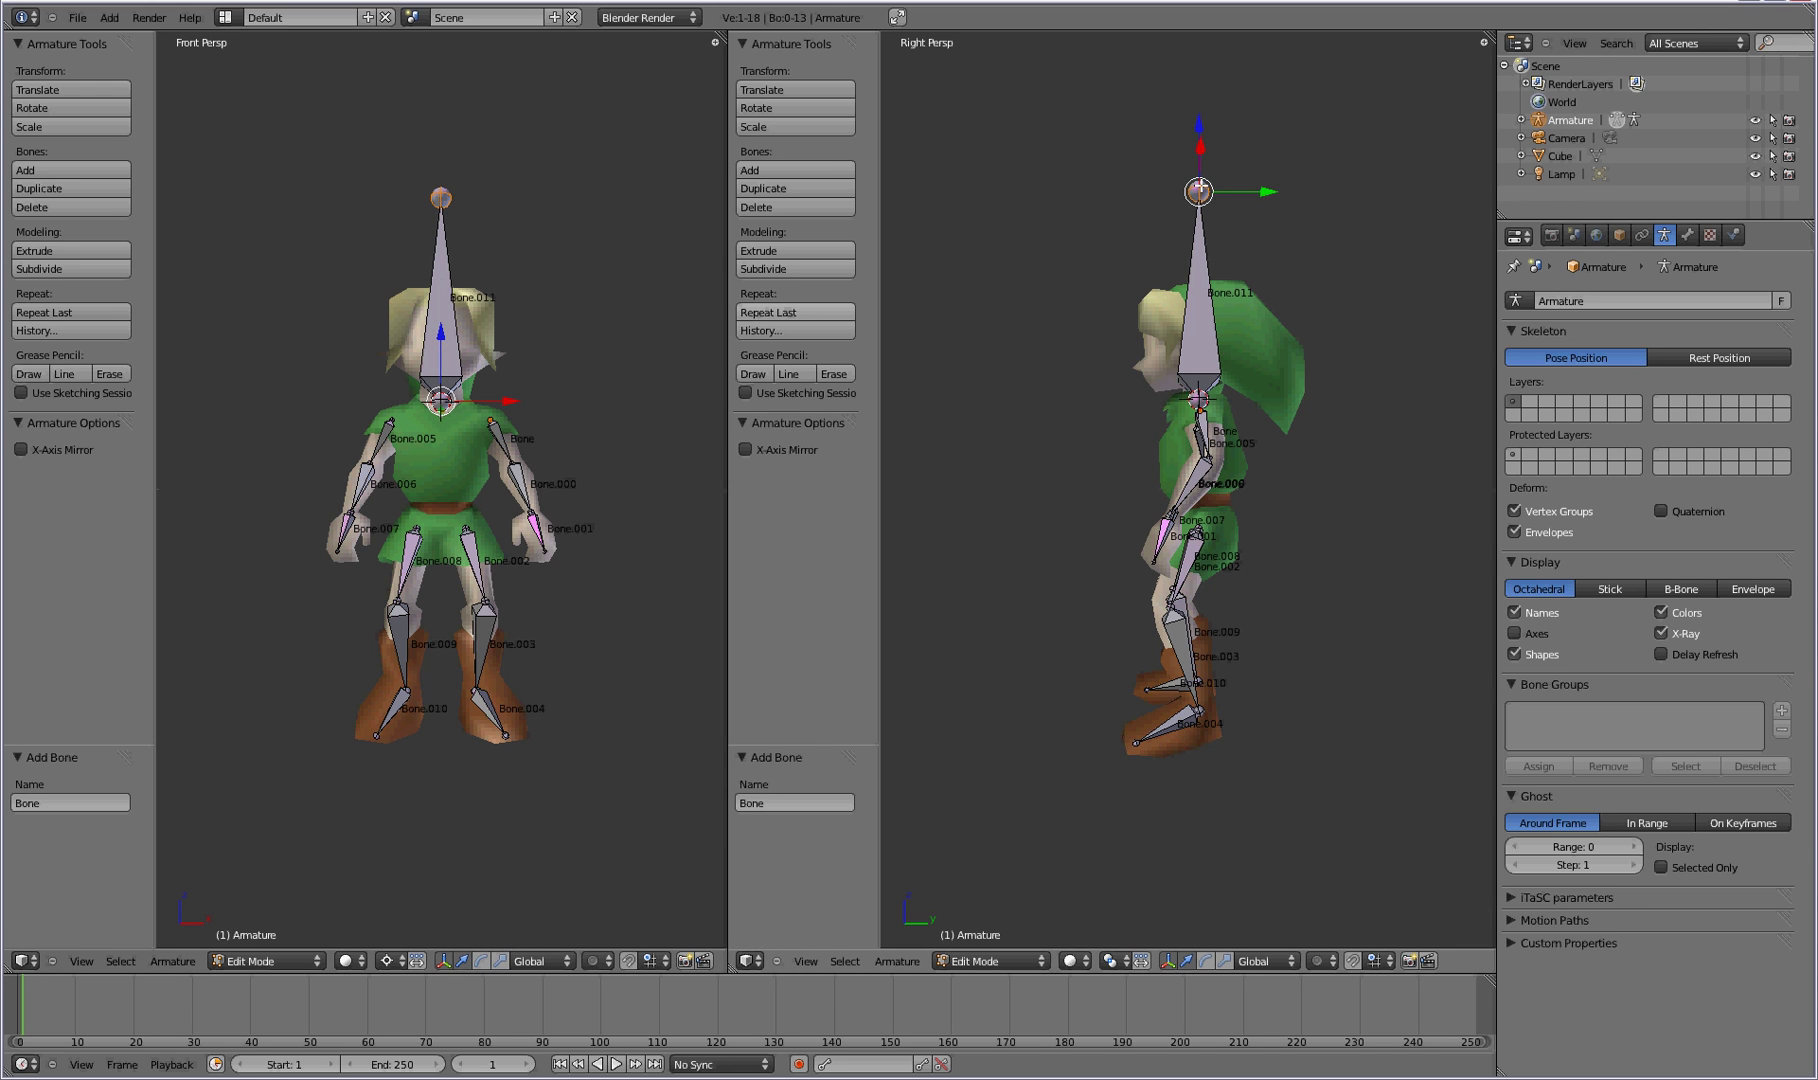
key("g")
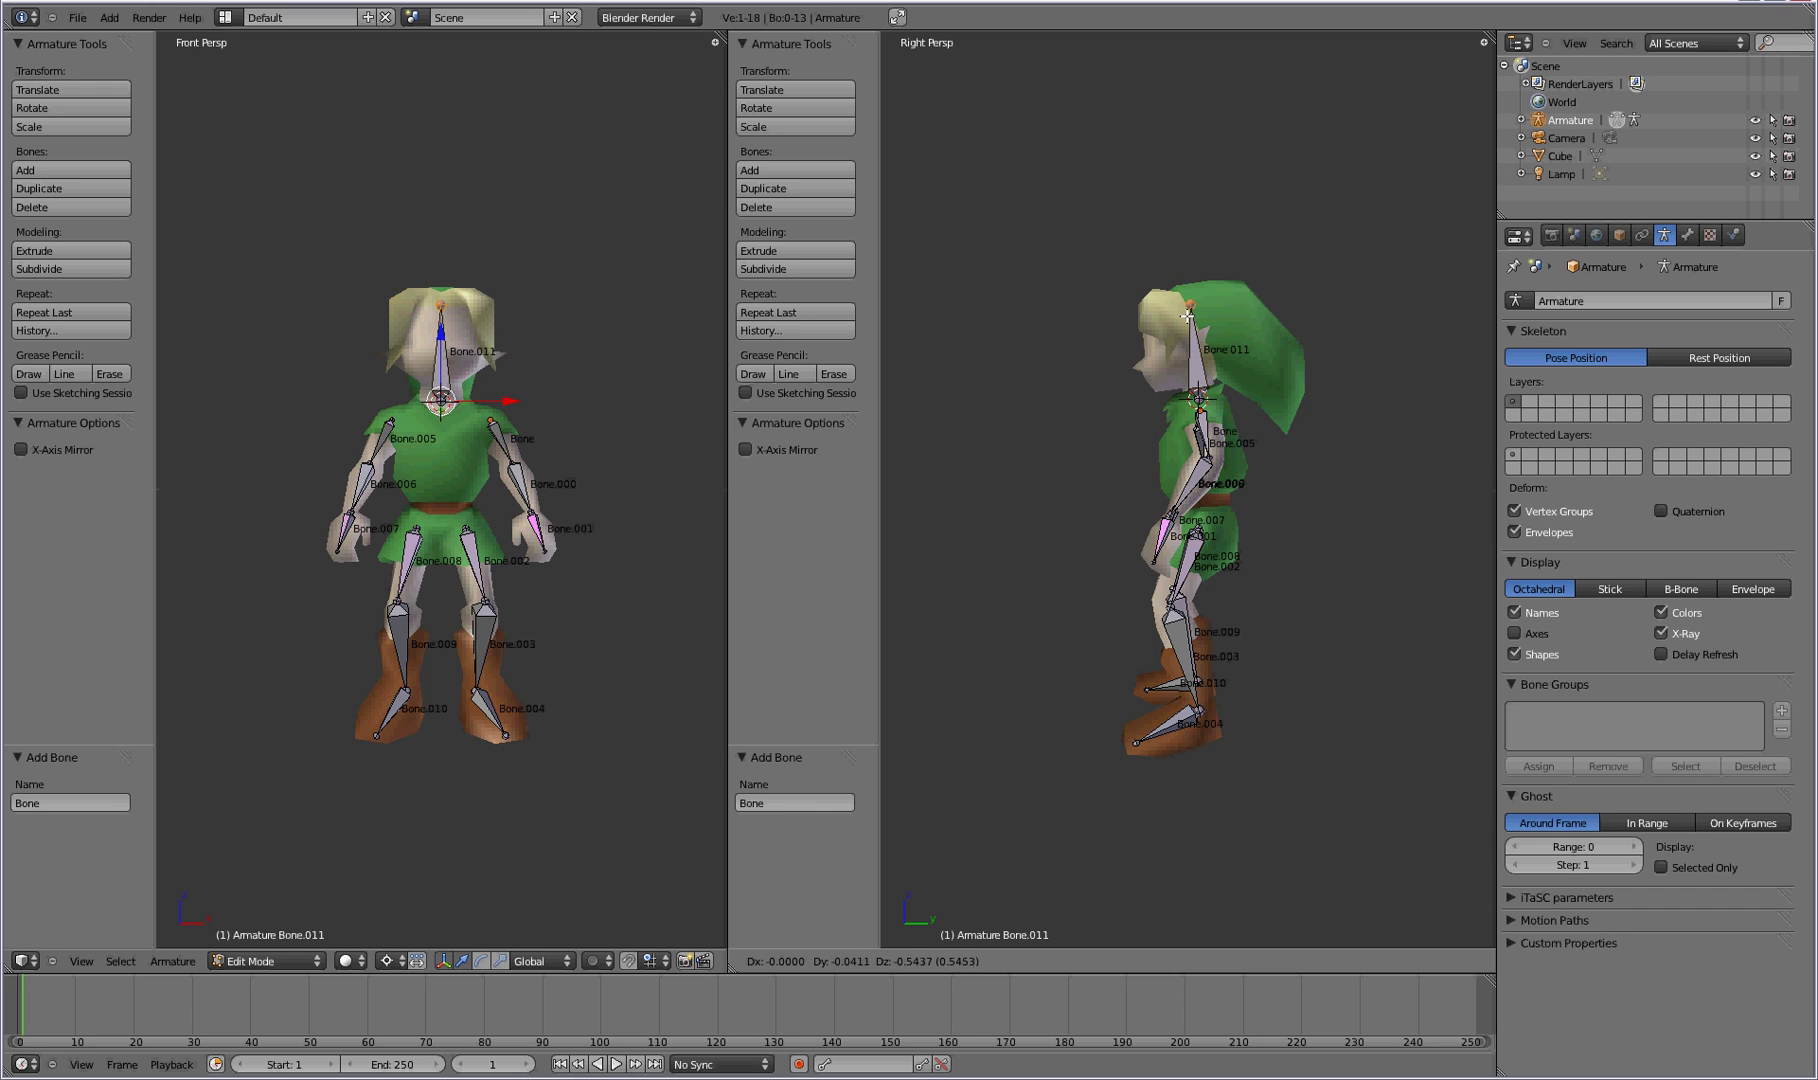
left_click(1193, 317)
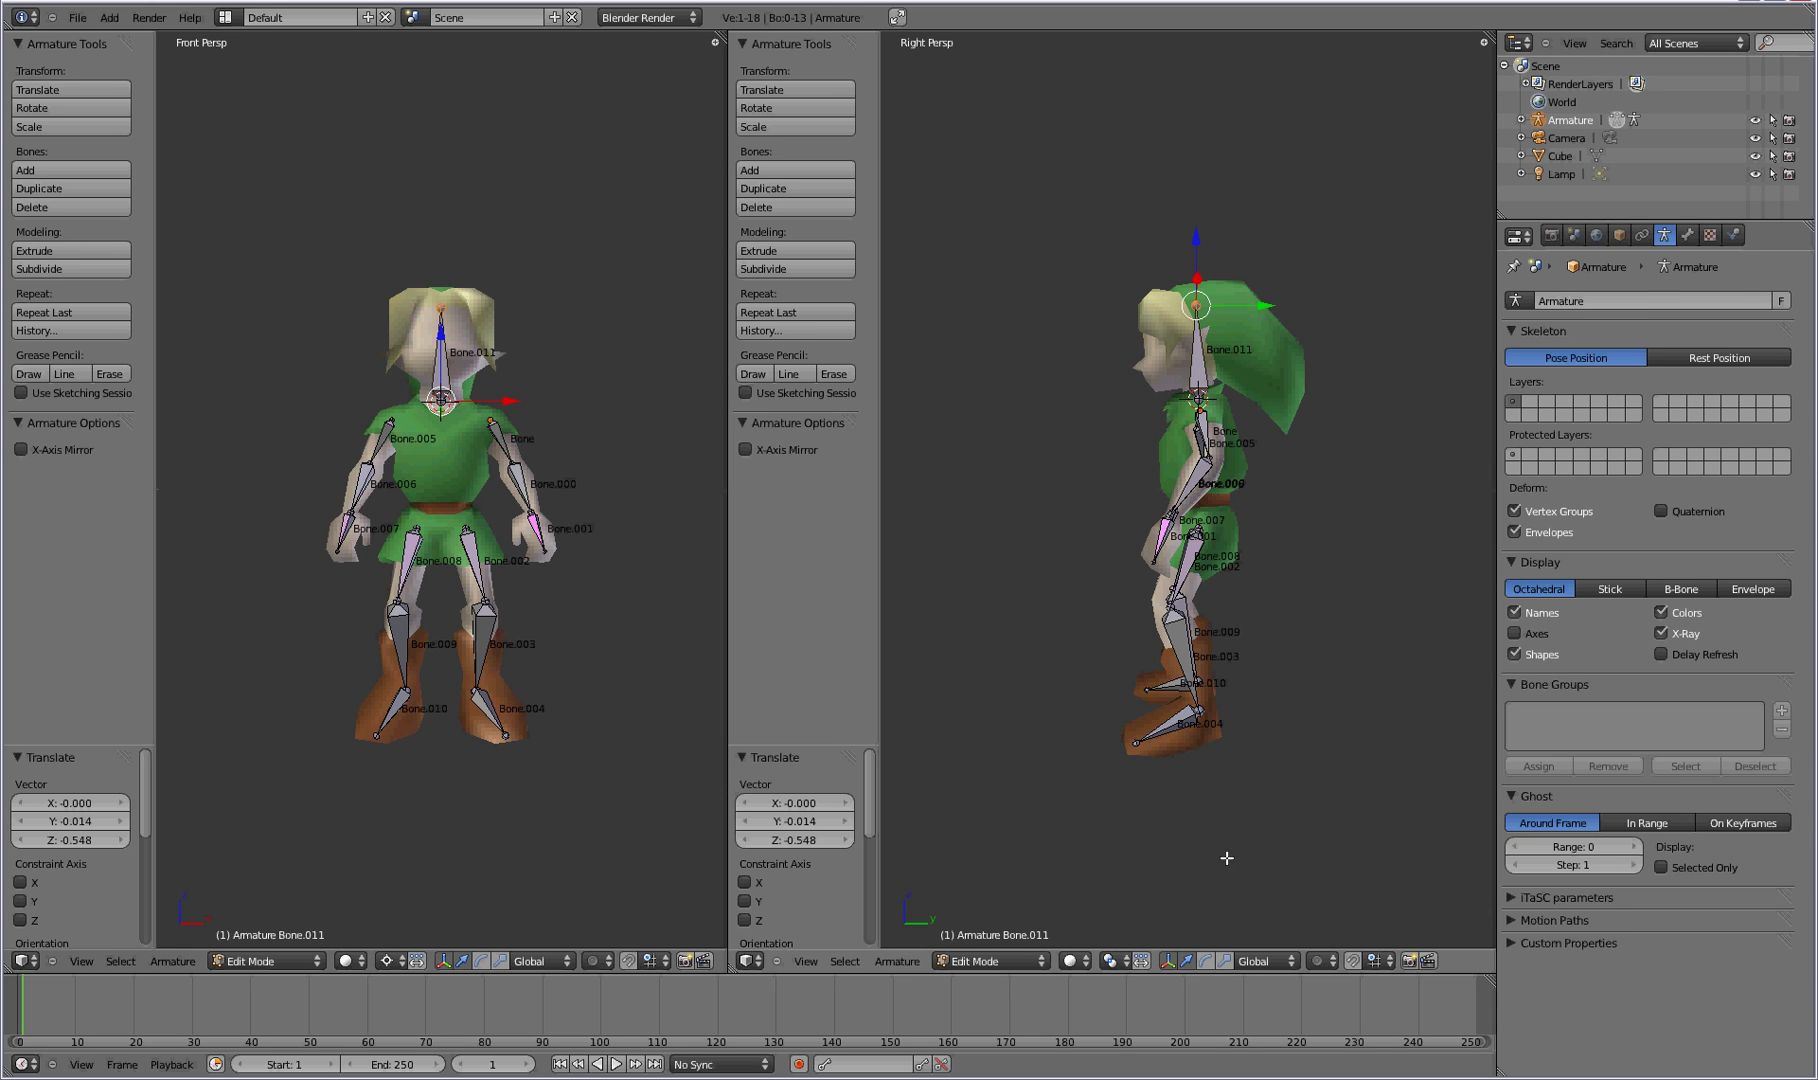
Rename the bone inside the head as Head.
left_click(1686, 236)
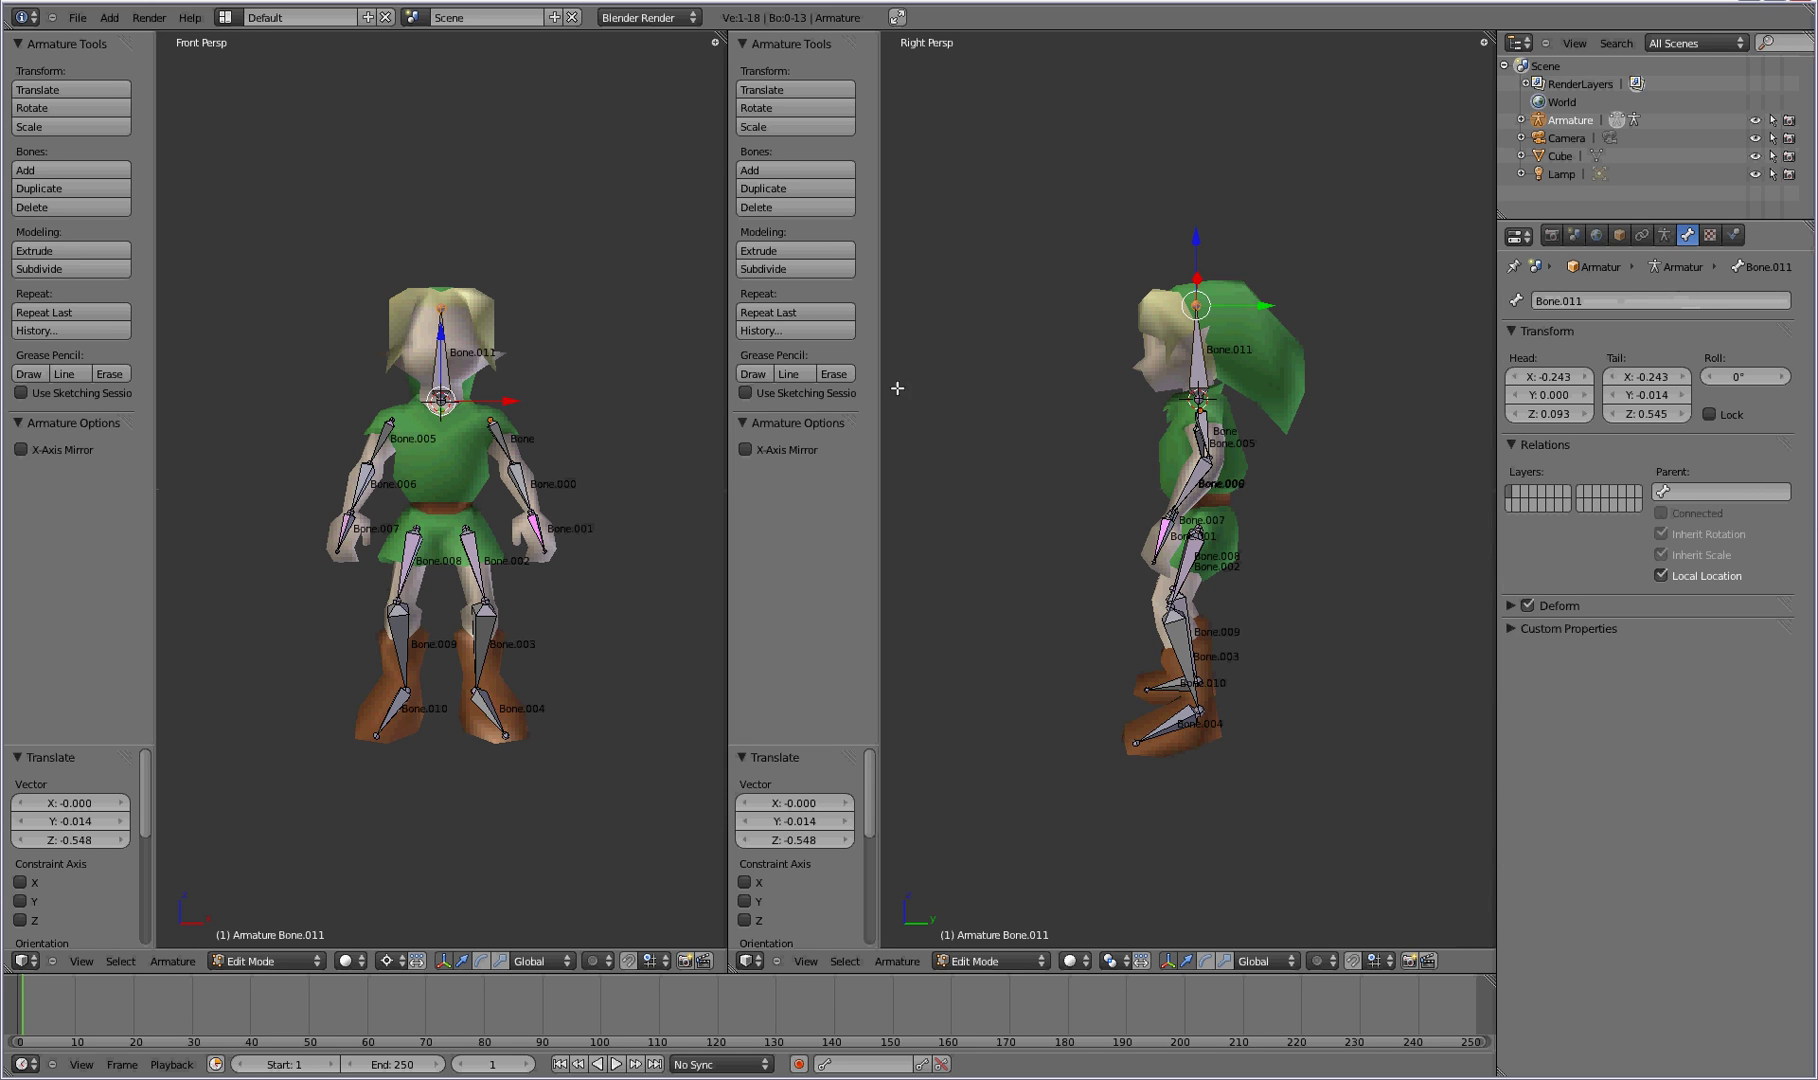
left_click(1658, 295)
type("Head")
key("Return")
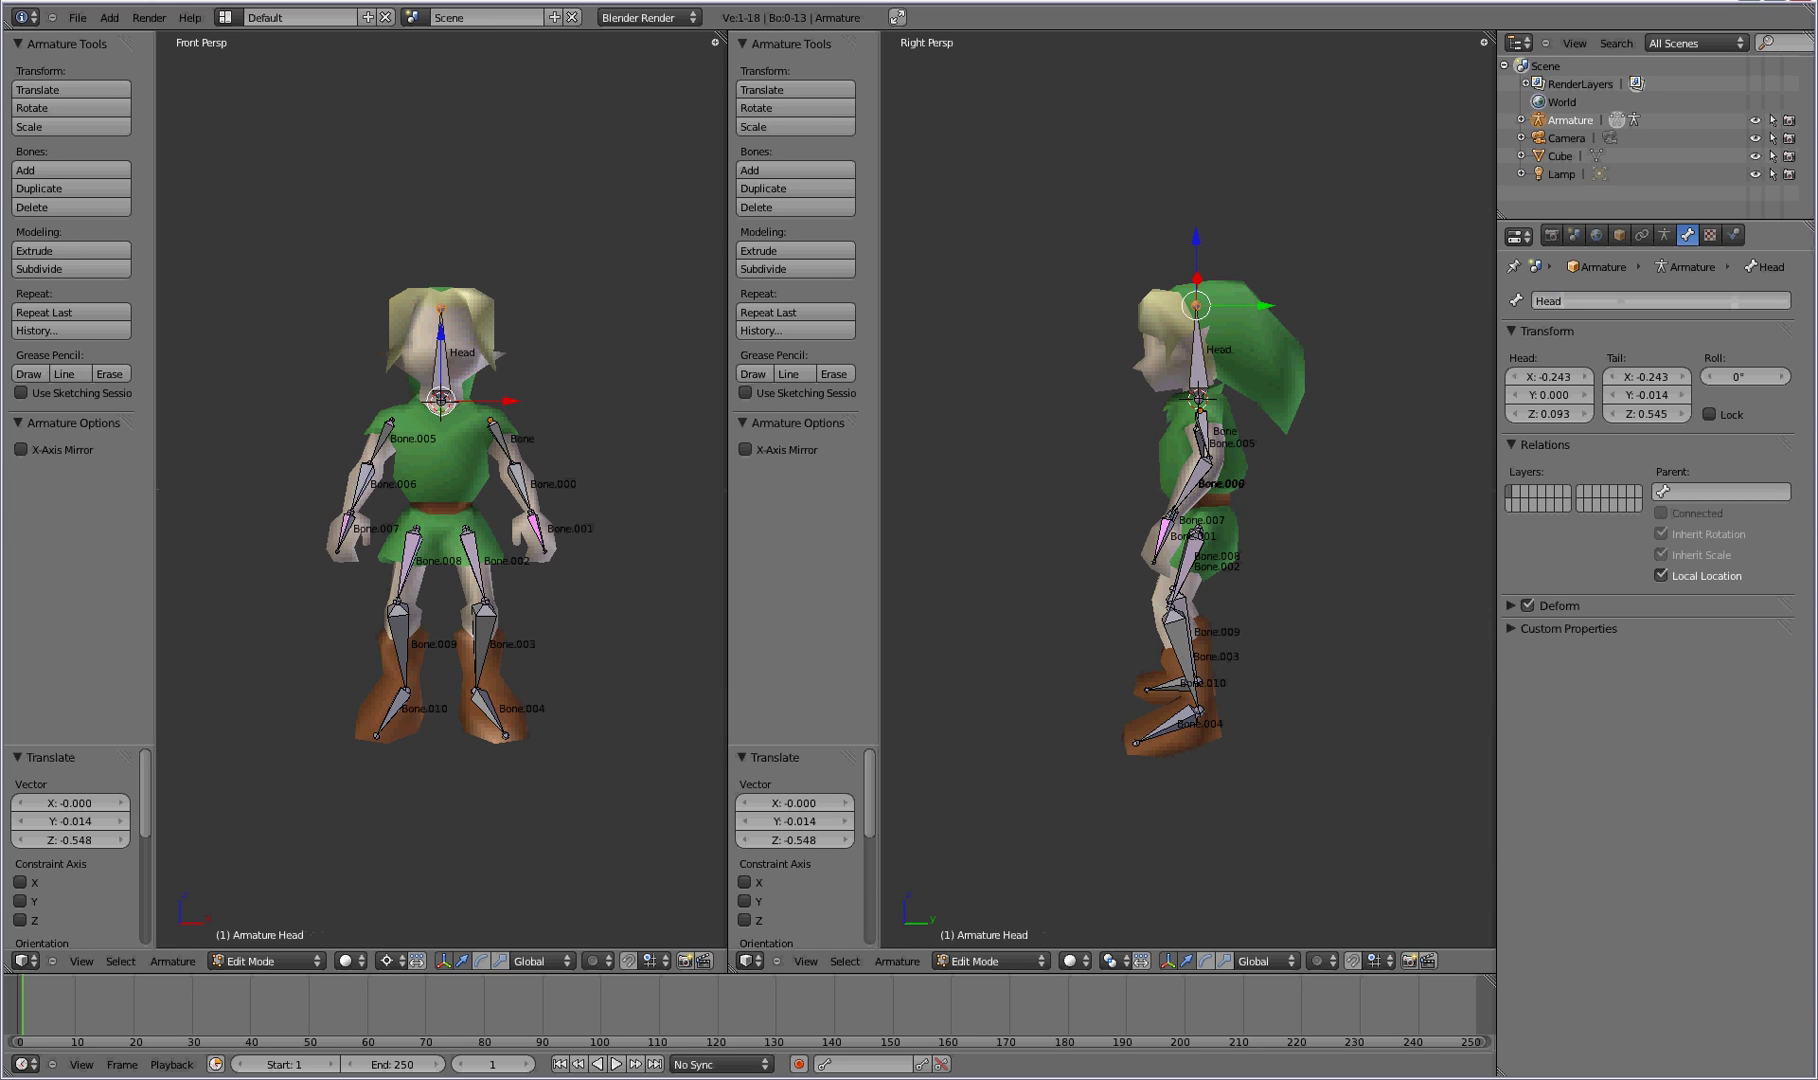
Rename the left upper arm bone as UpArm.L.
right_click(497, 437)
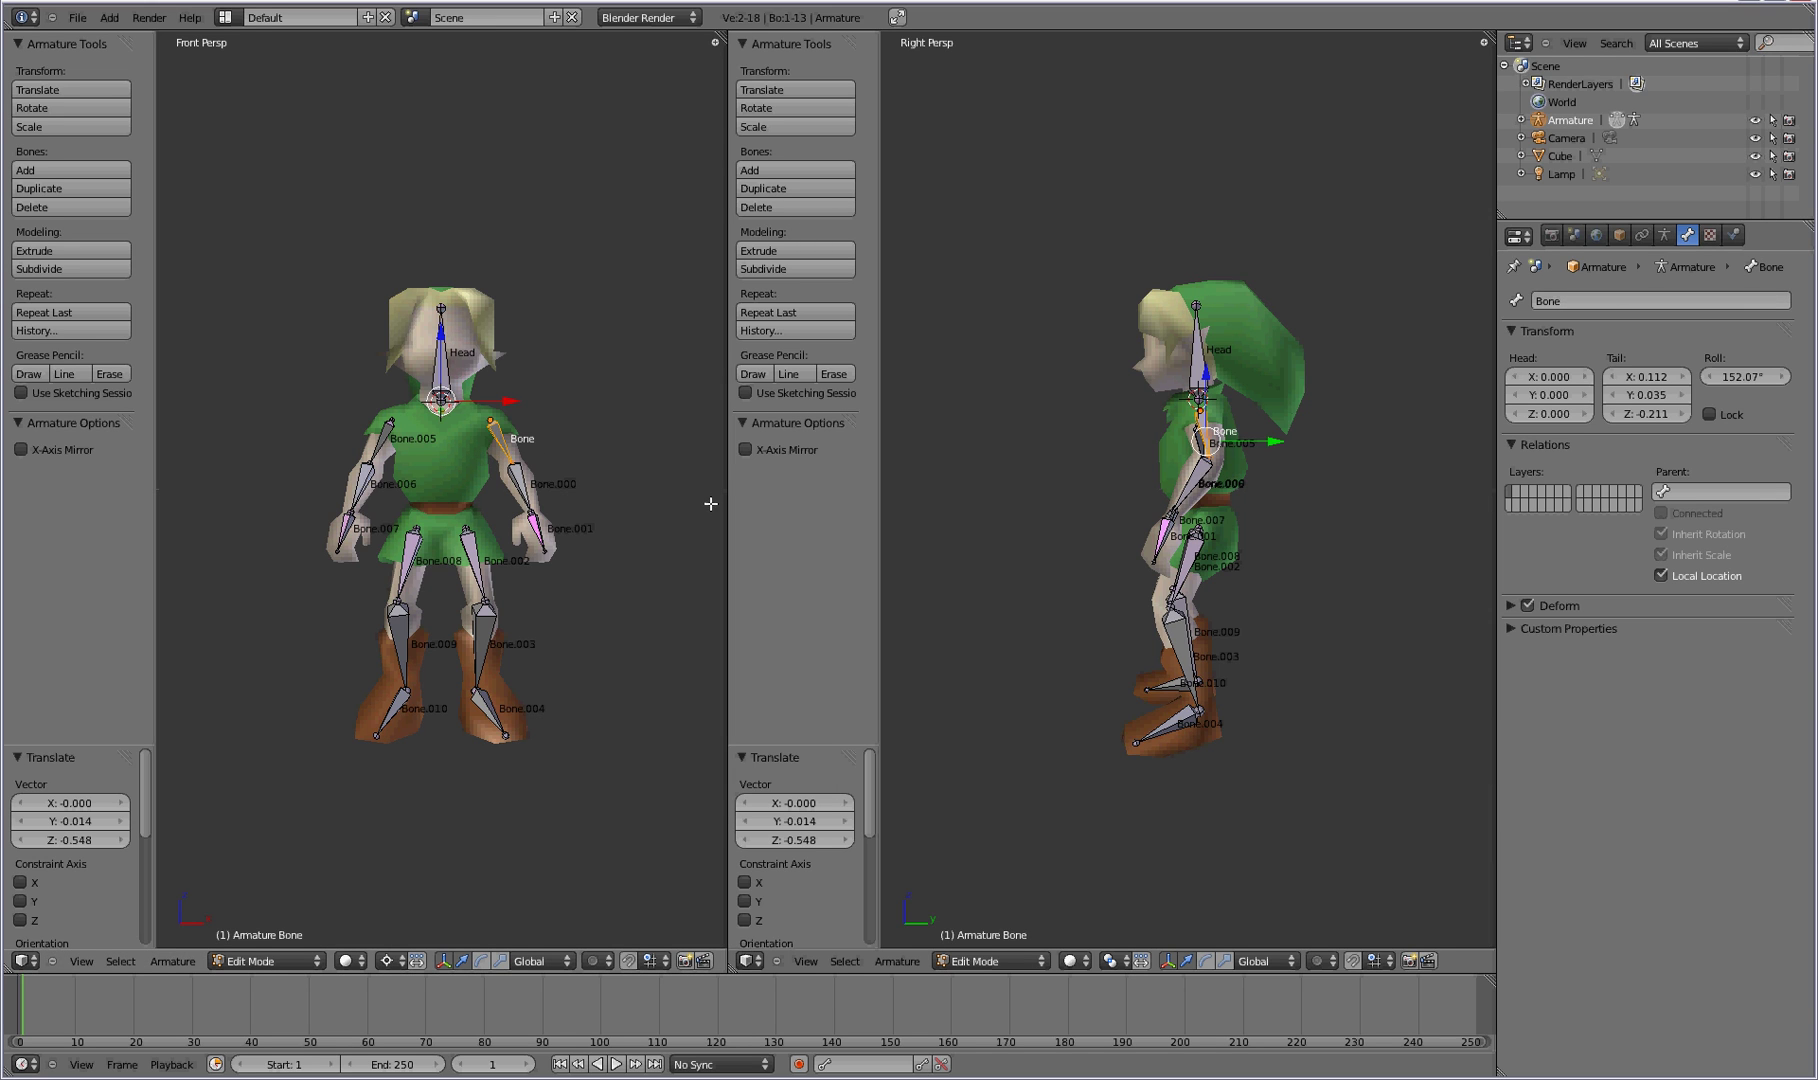
left_click(1601, 300)
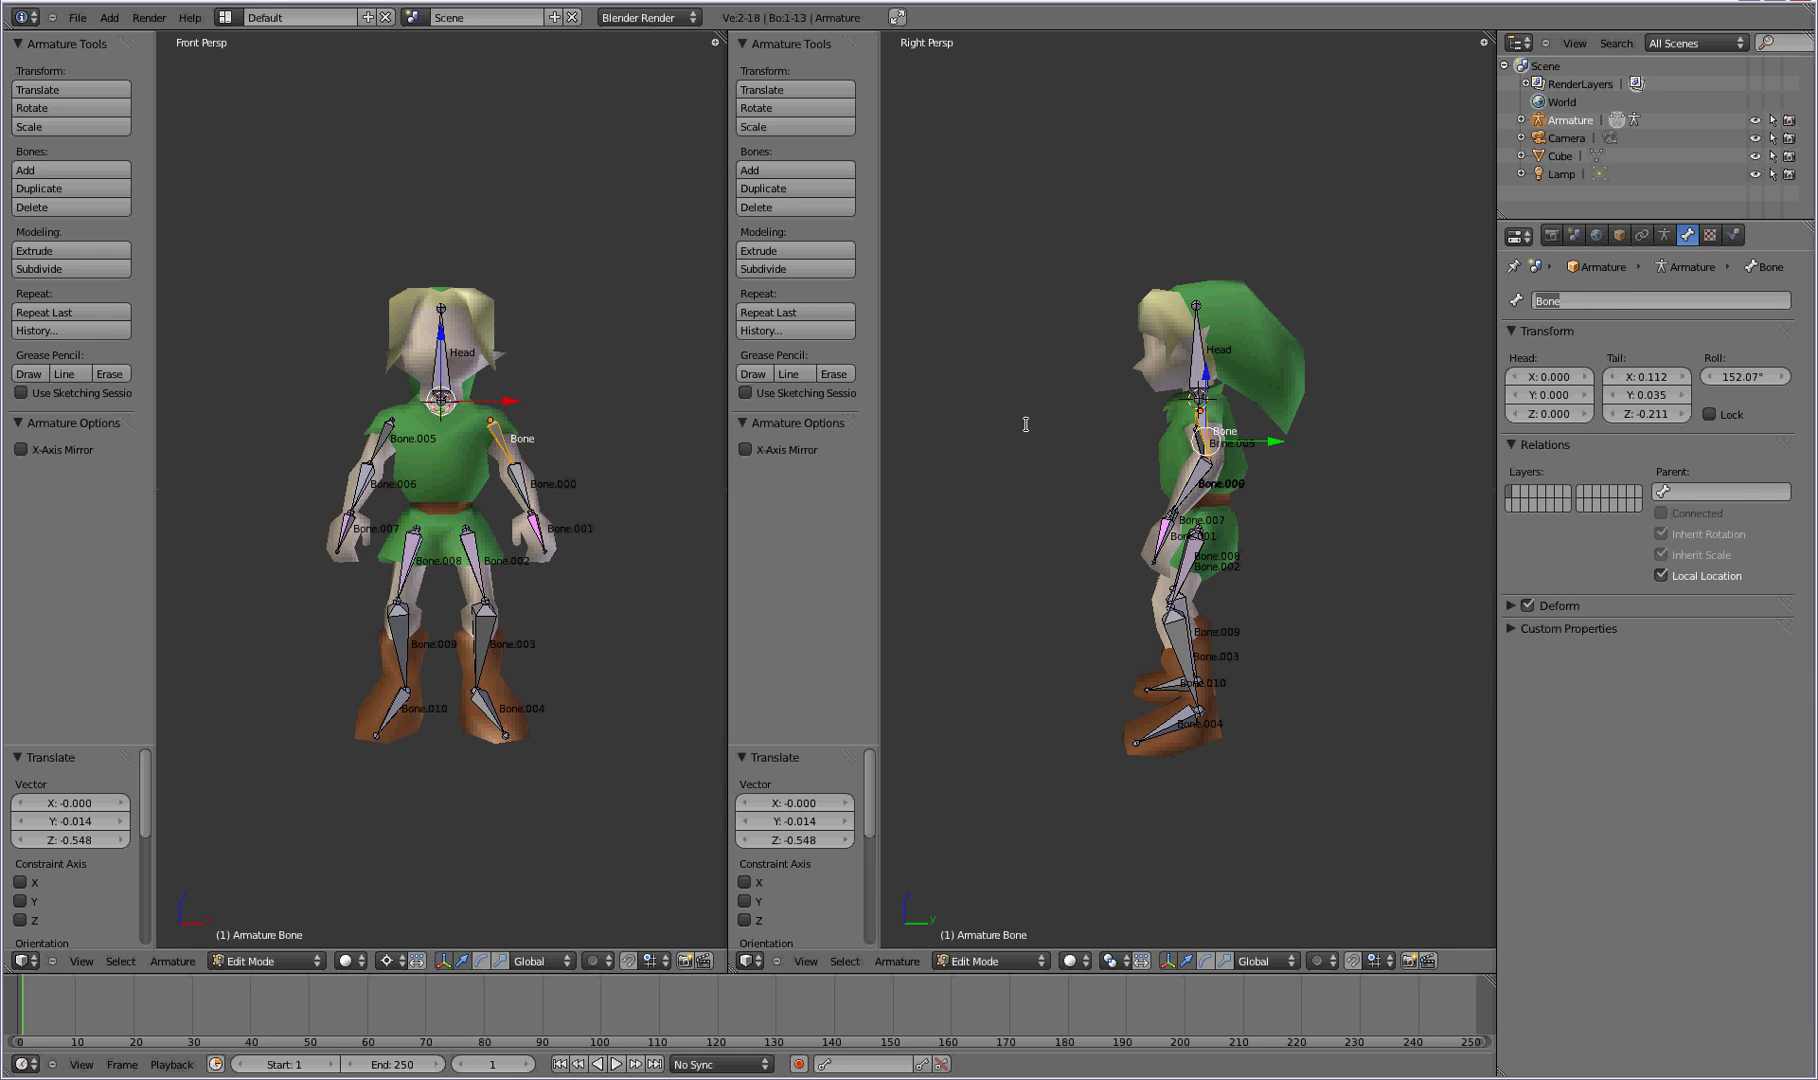
type("UpArm.L")
key("Return")
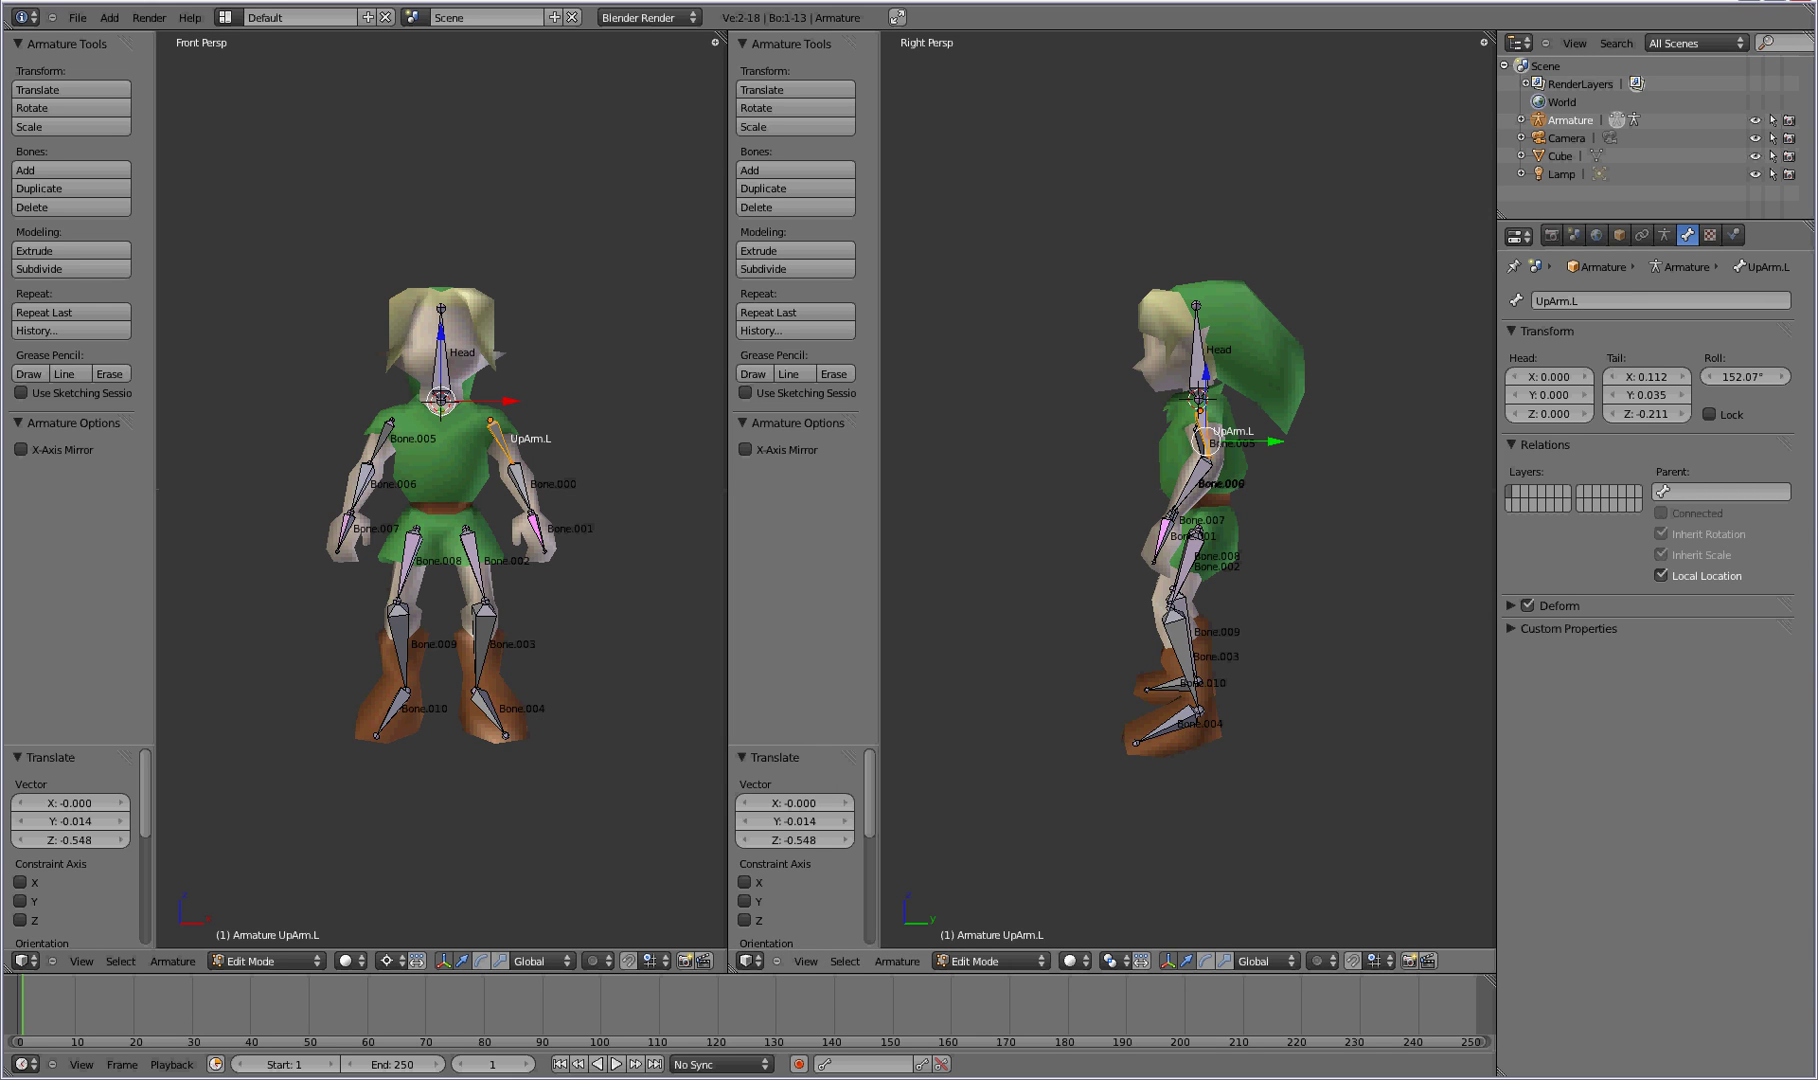
Rename the right upper arm bone as UpArm.R.
right_click(383, 432)
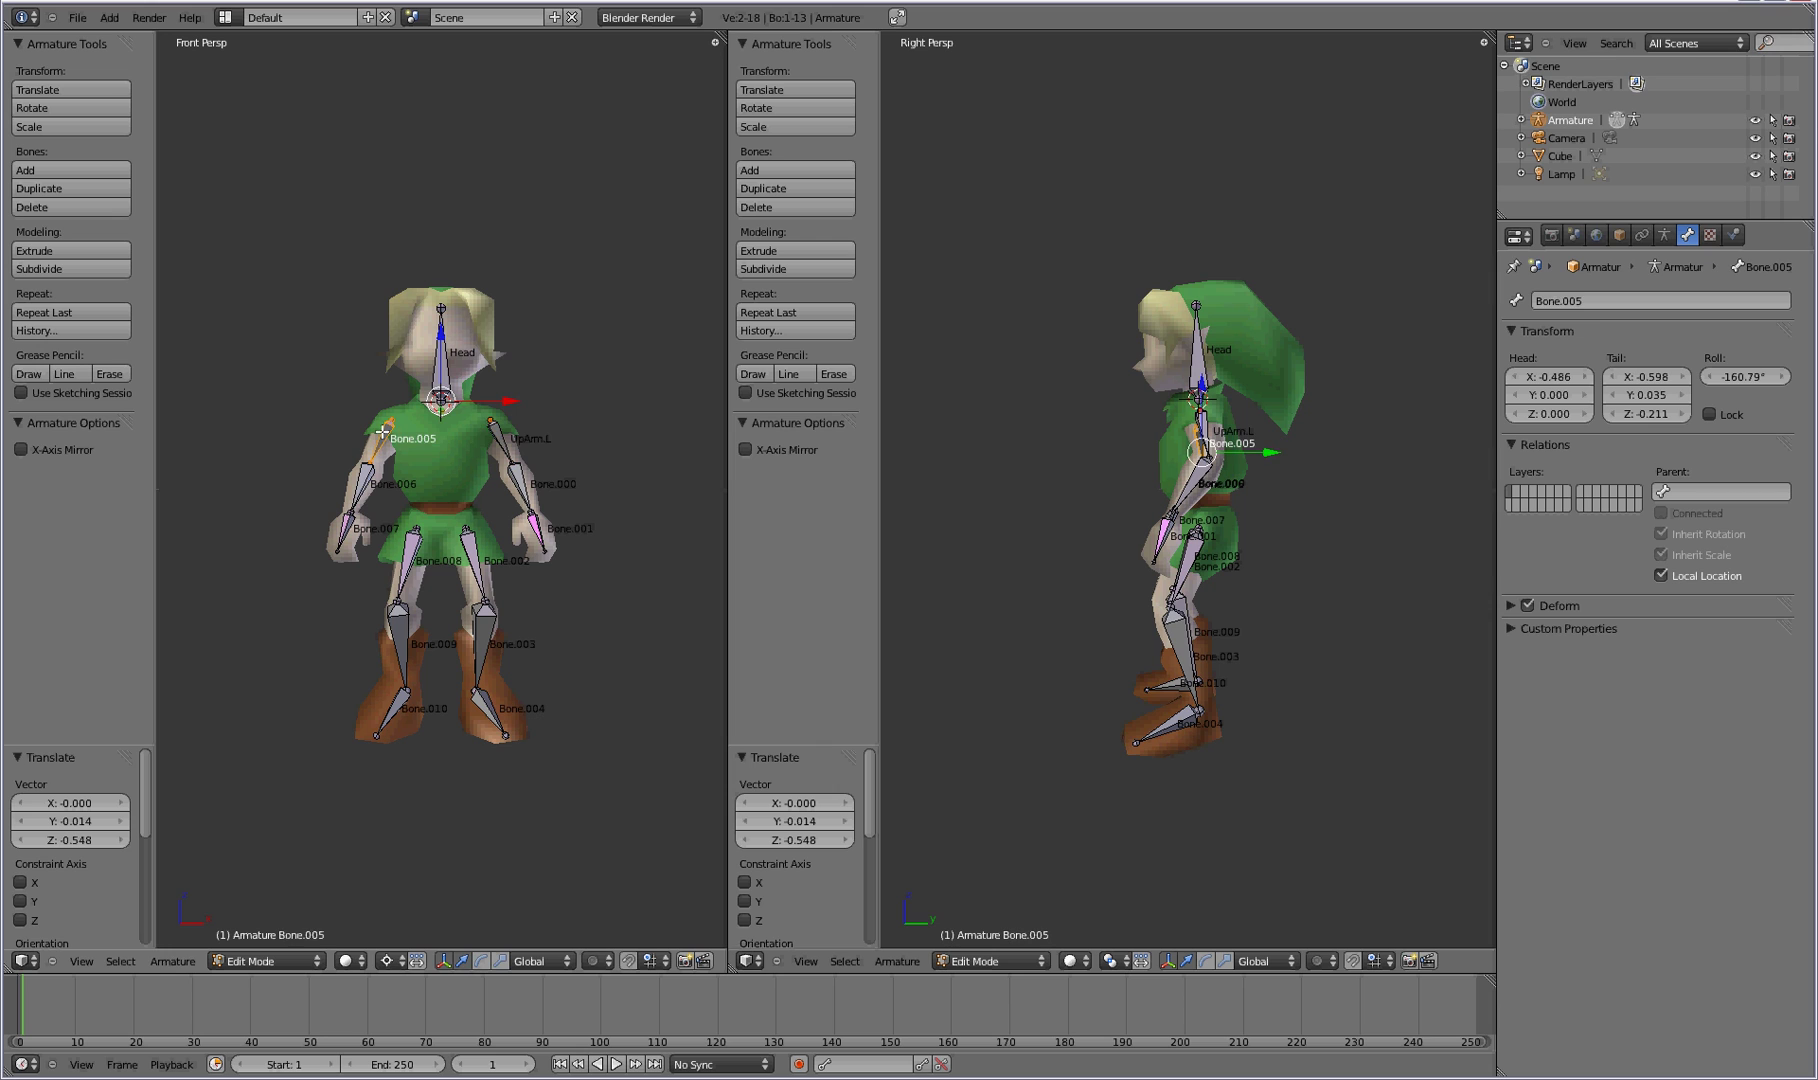
left_click(1594, 297)
type("UpArm.R")
key("Return")
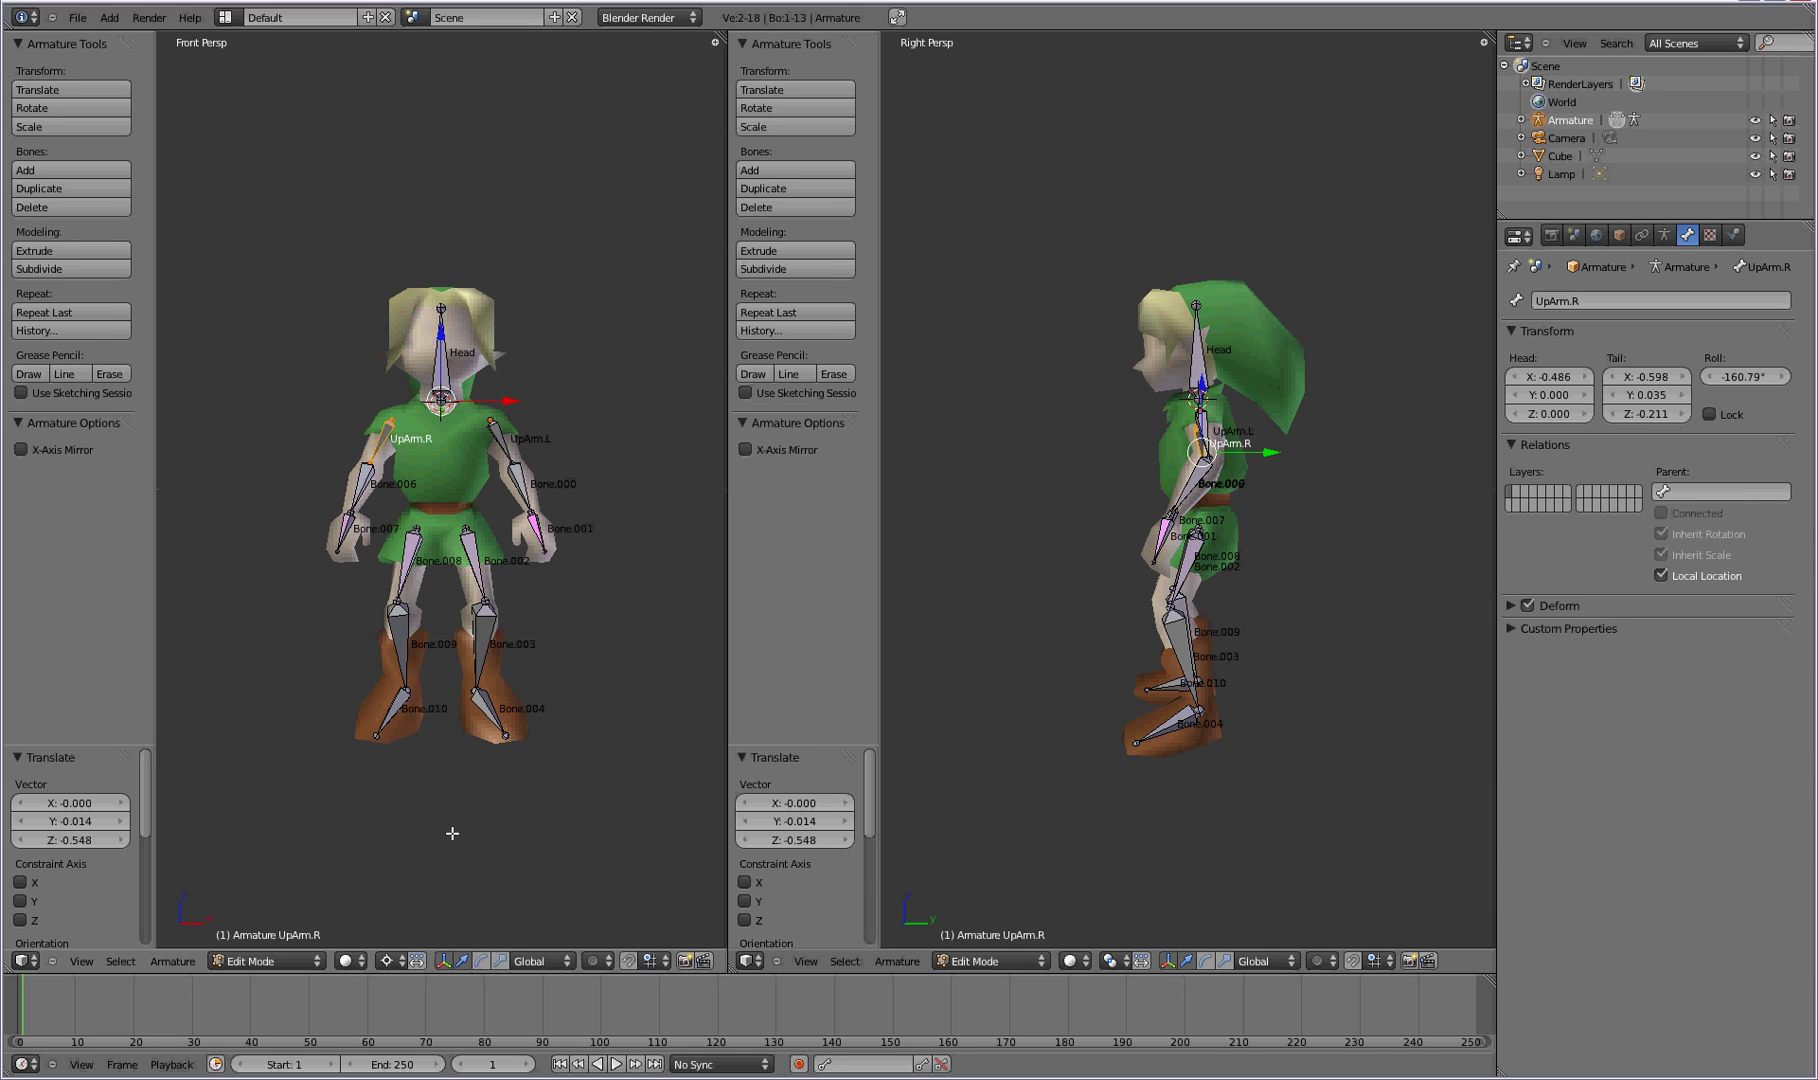
In Object Mode, parent the character mesh to the armature with automatic weights and clear the selection.
key("Tab")
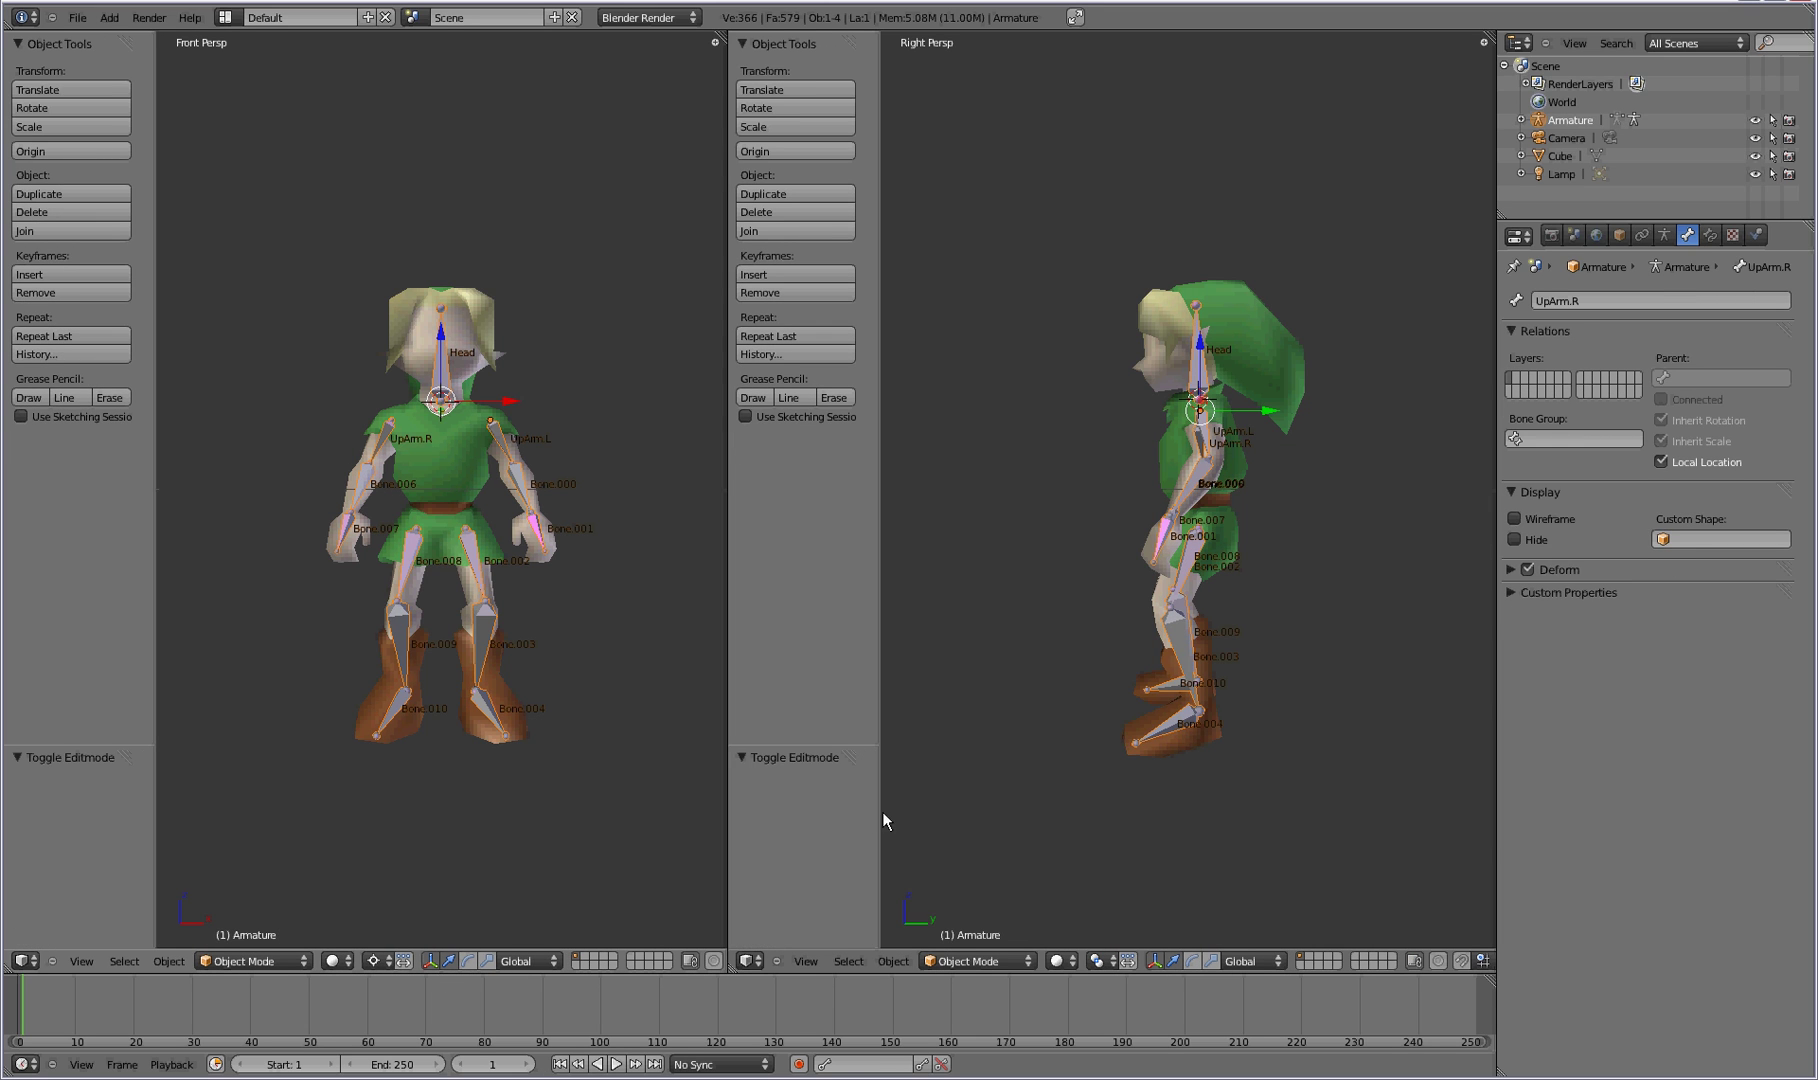
right_click(418, 338)
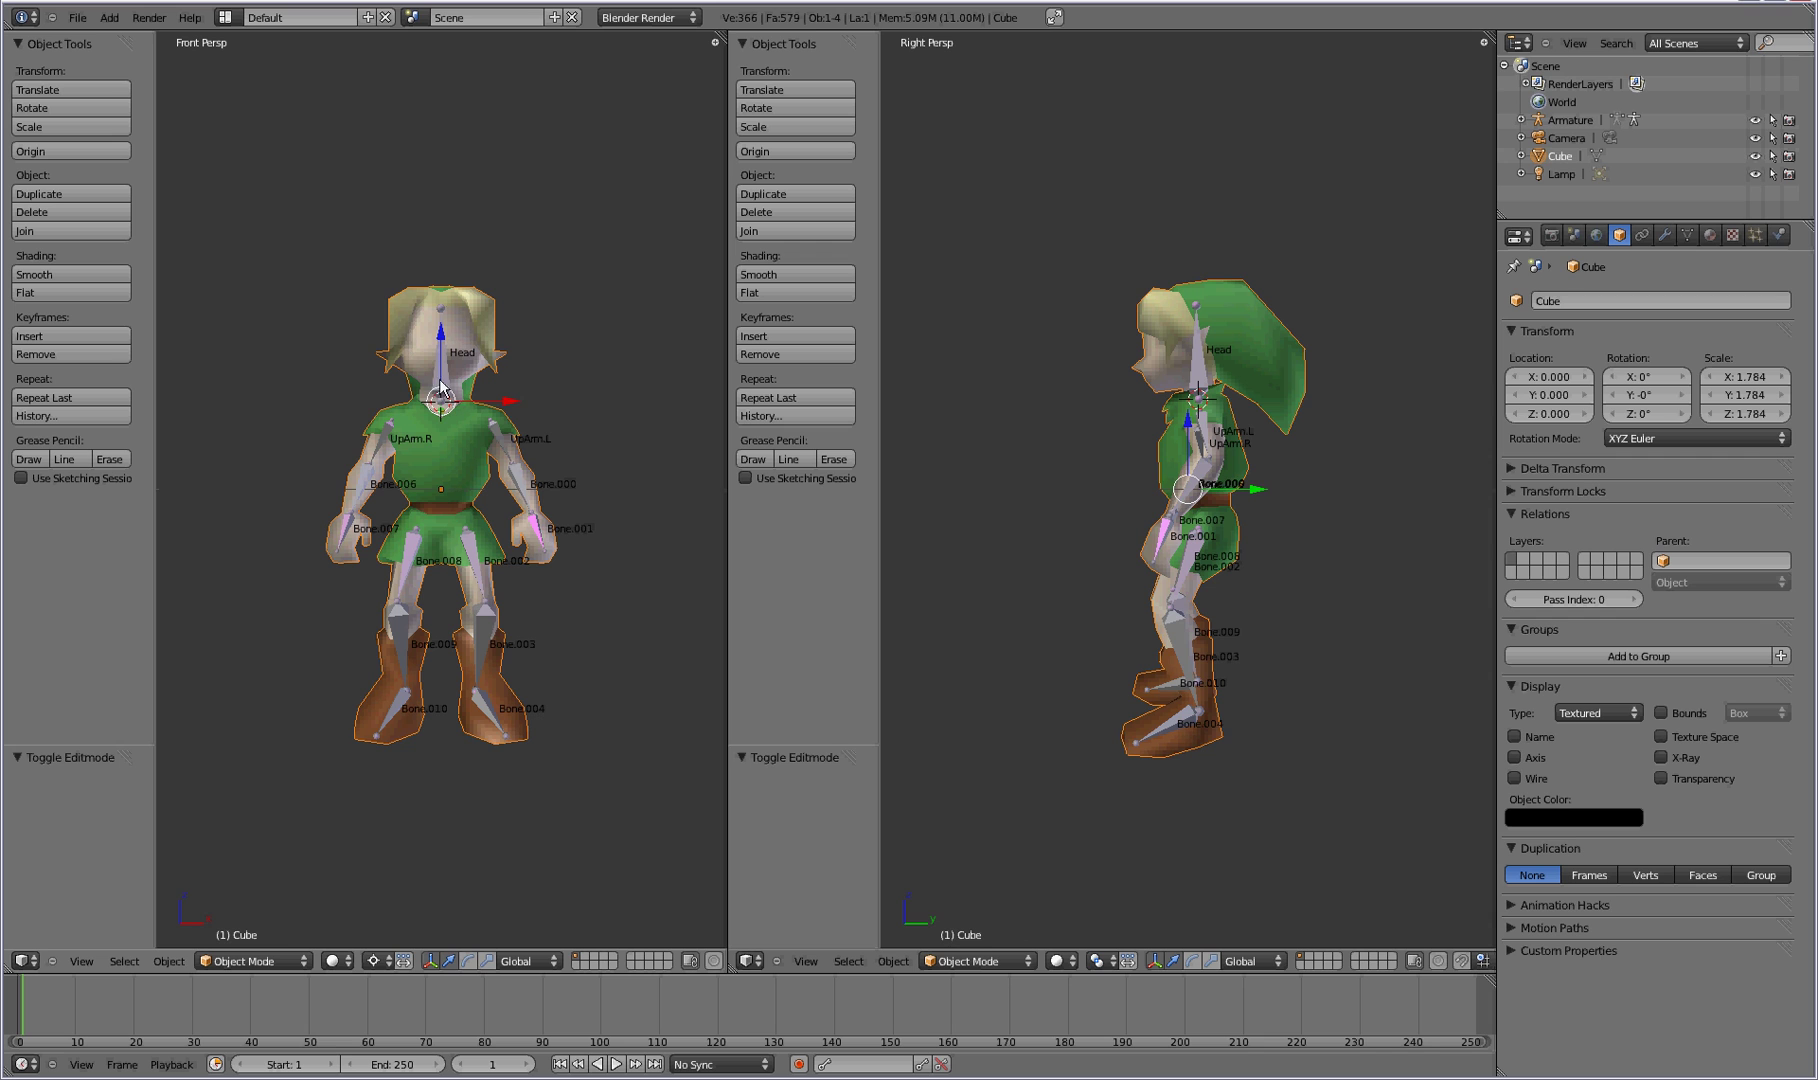
right_click(440, 378)
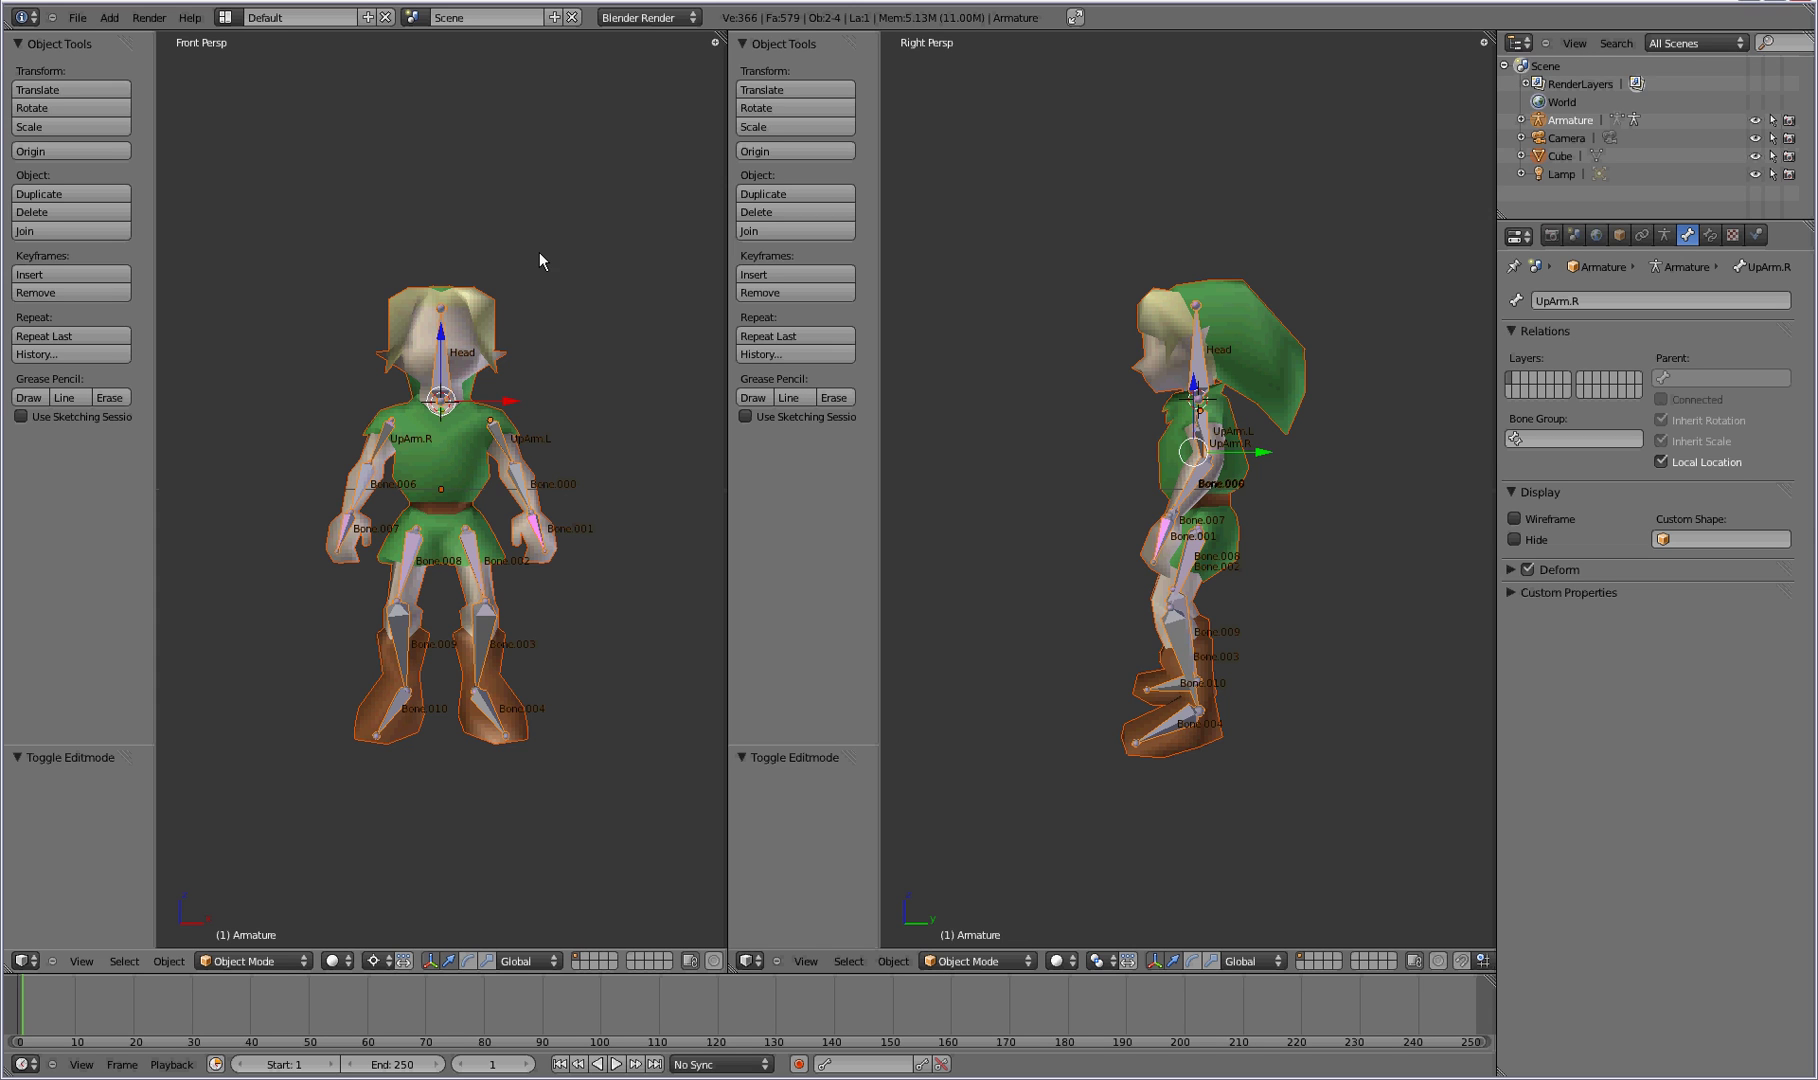
key("ctrl+p")
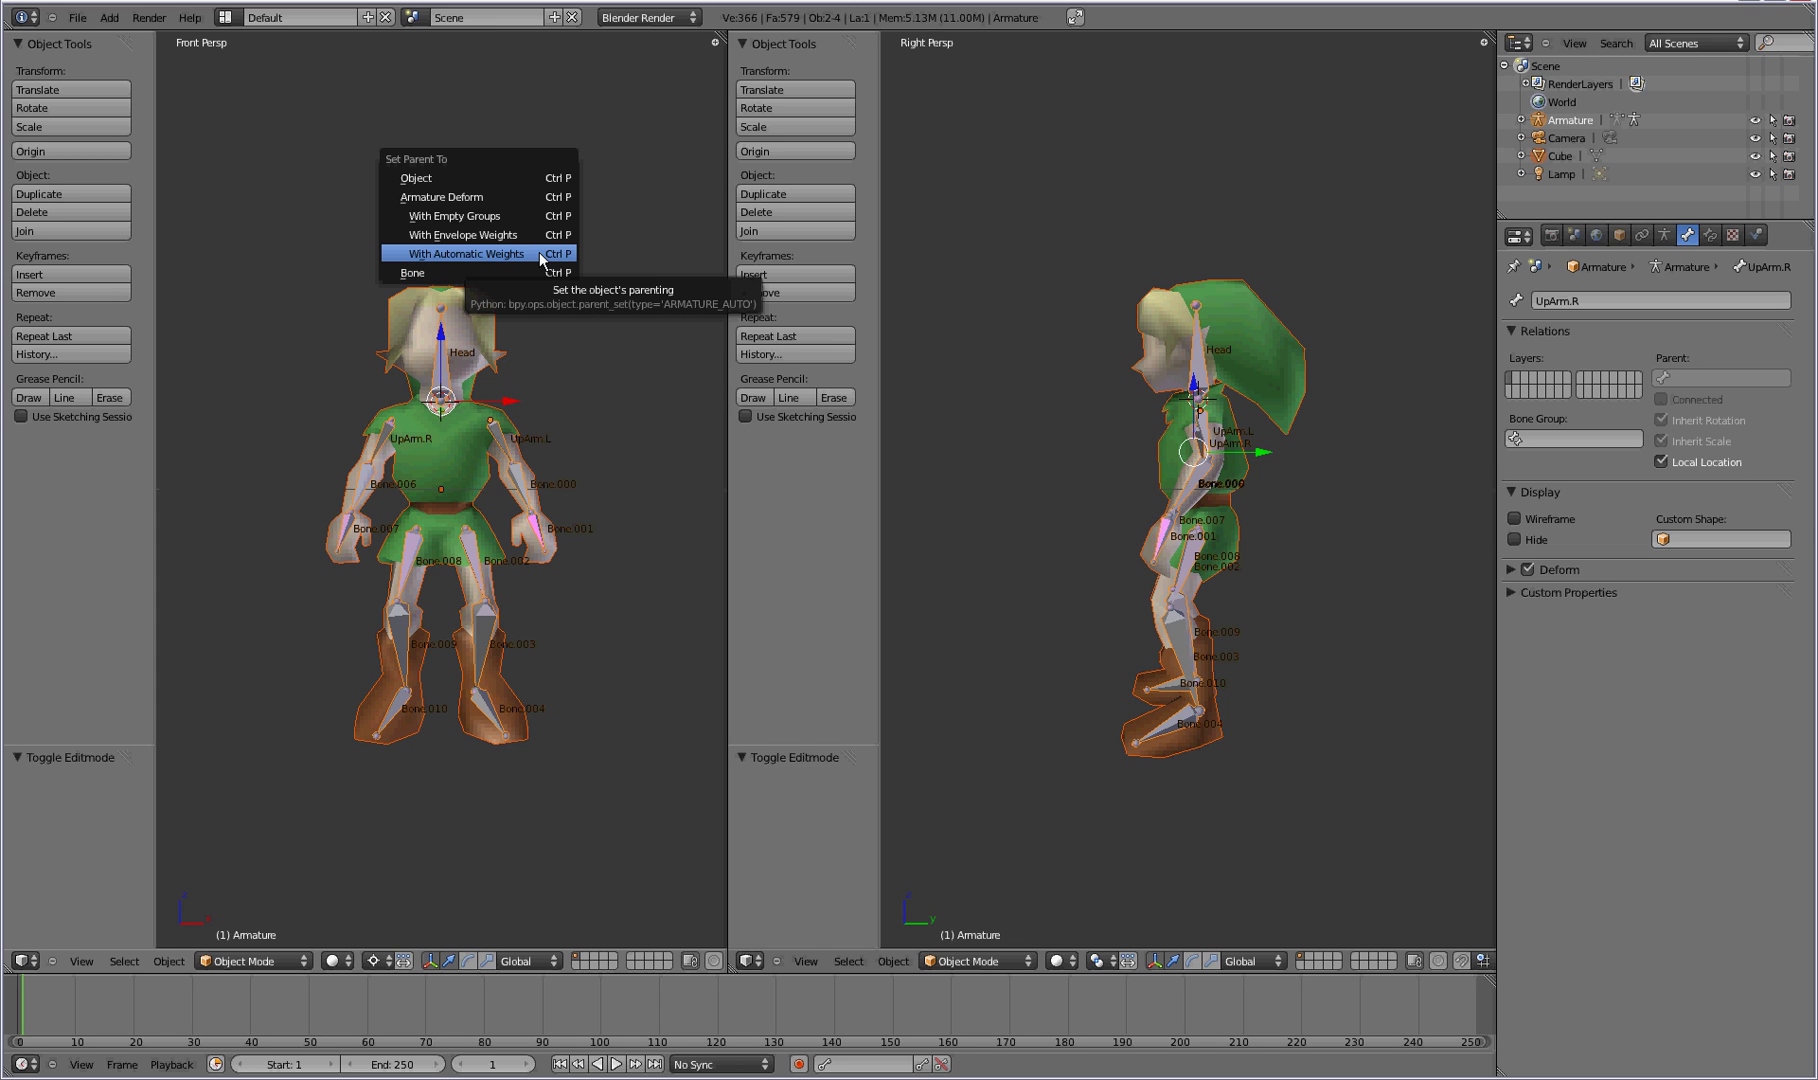
left_click(489, 256)
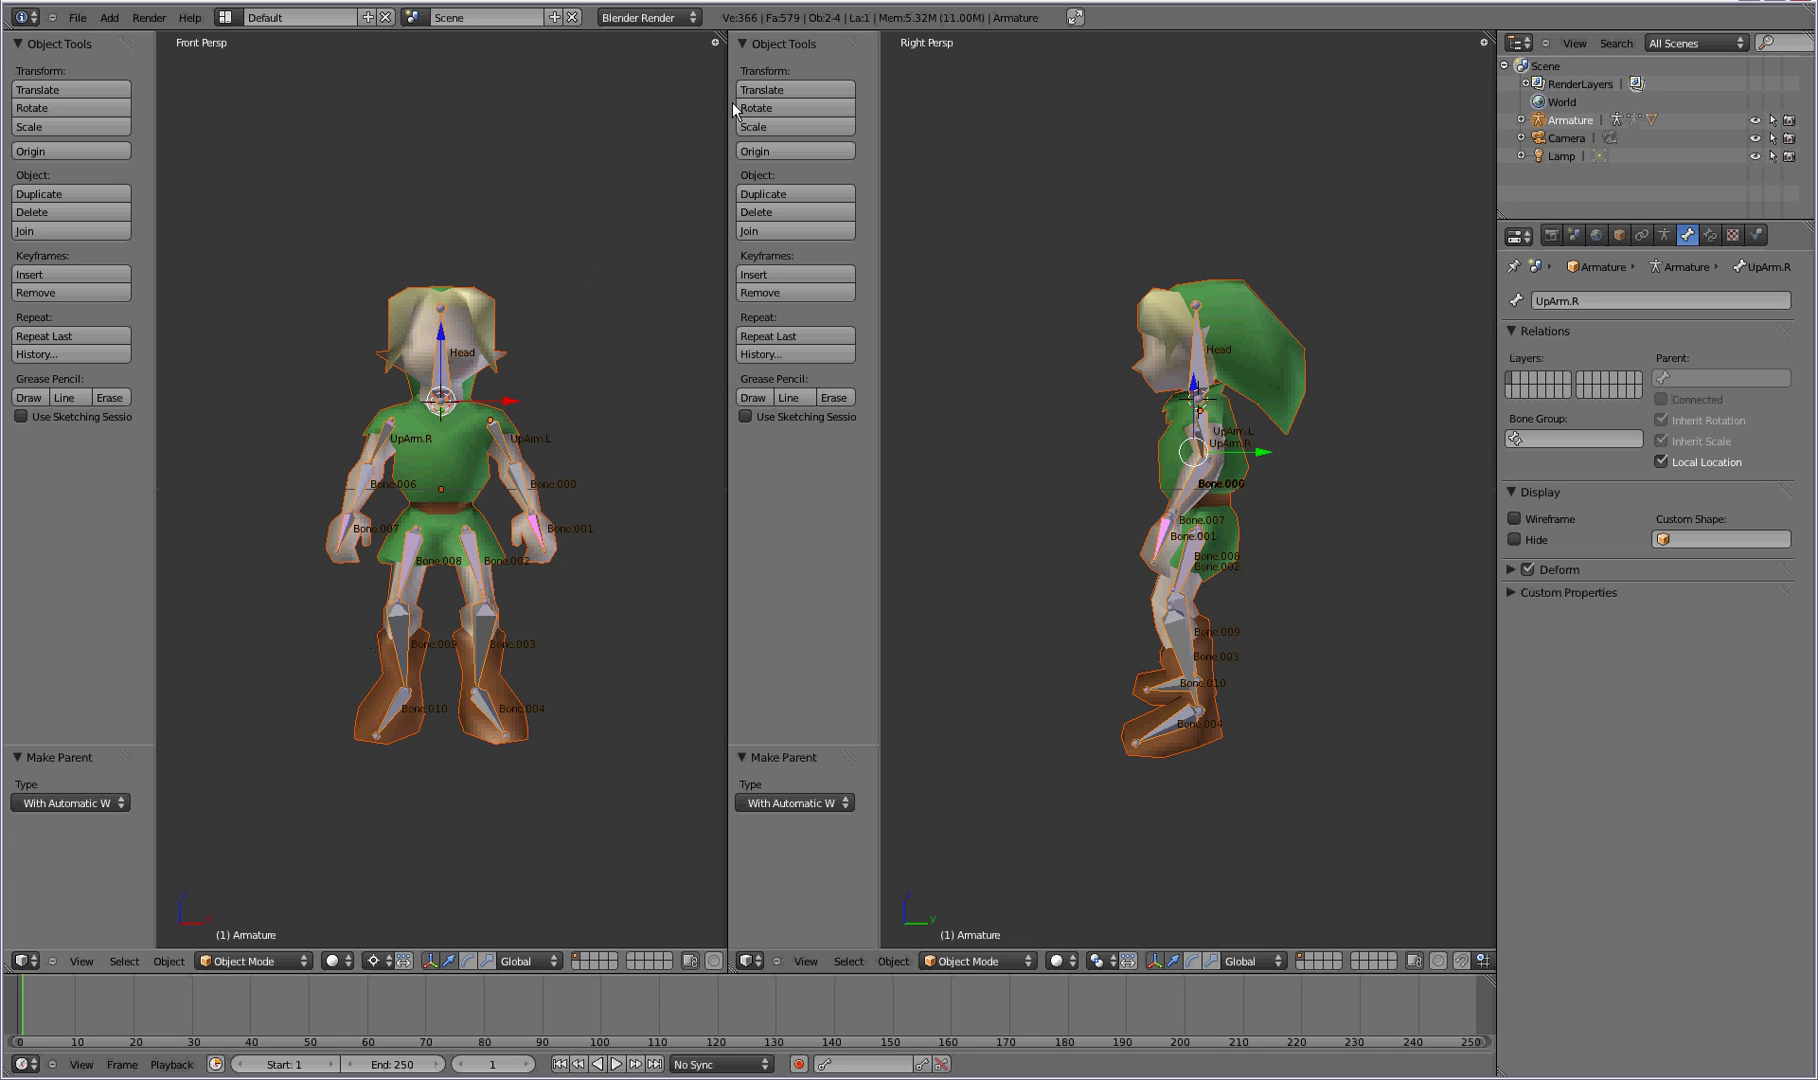
key("a")
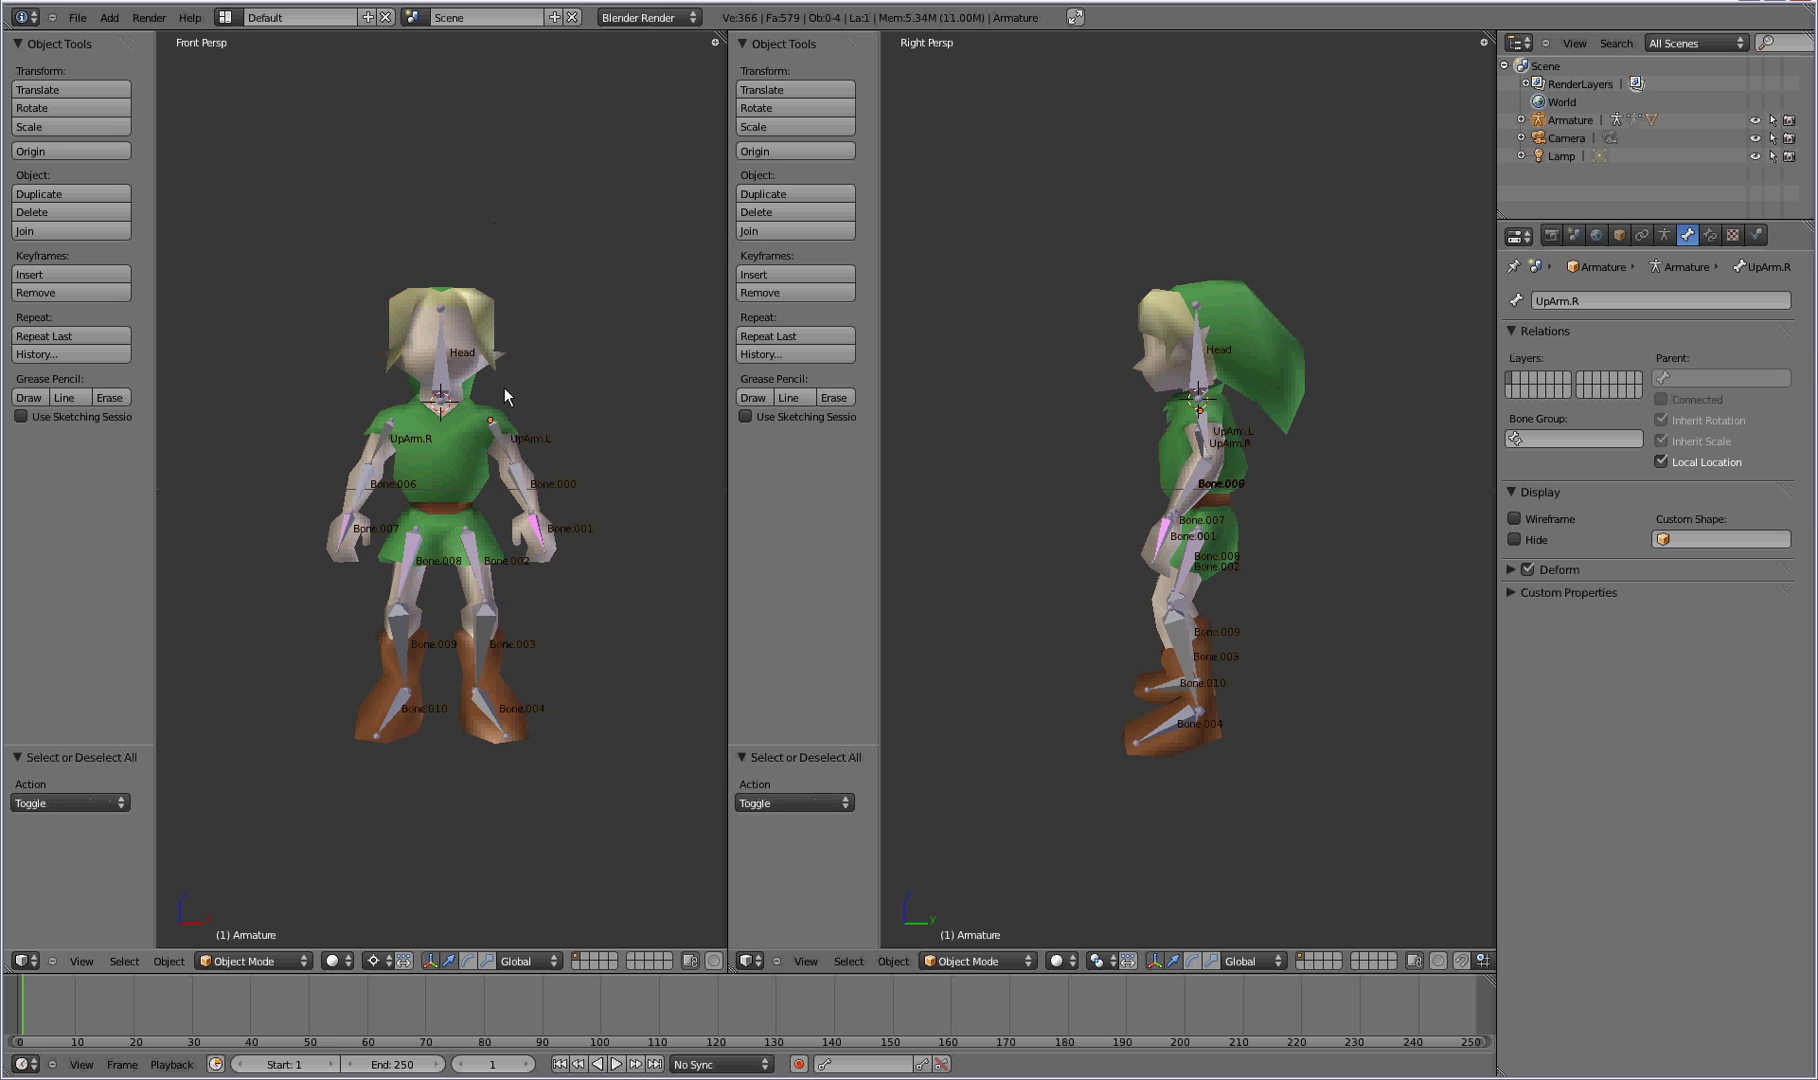
Enter Edit Mode on the character mesh and display its vertex groups.
right_click(473, 335)
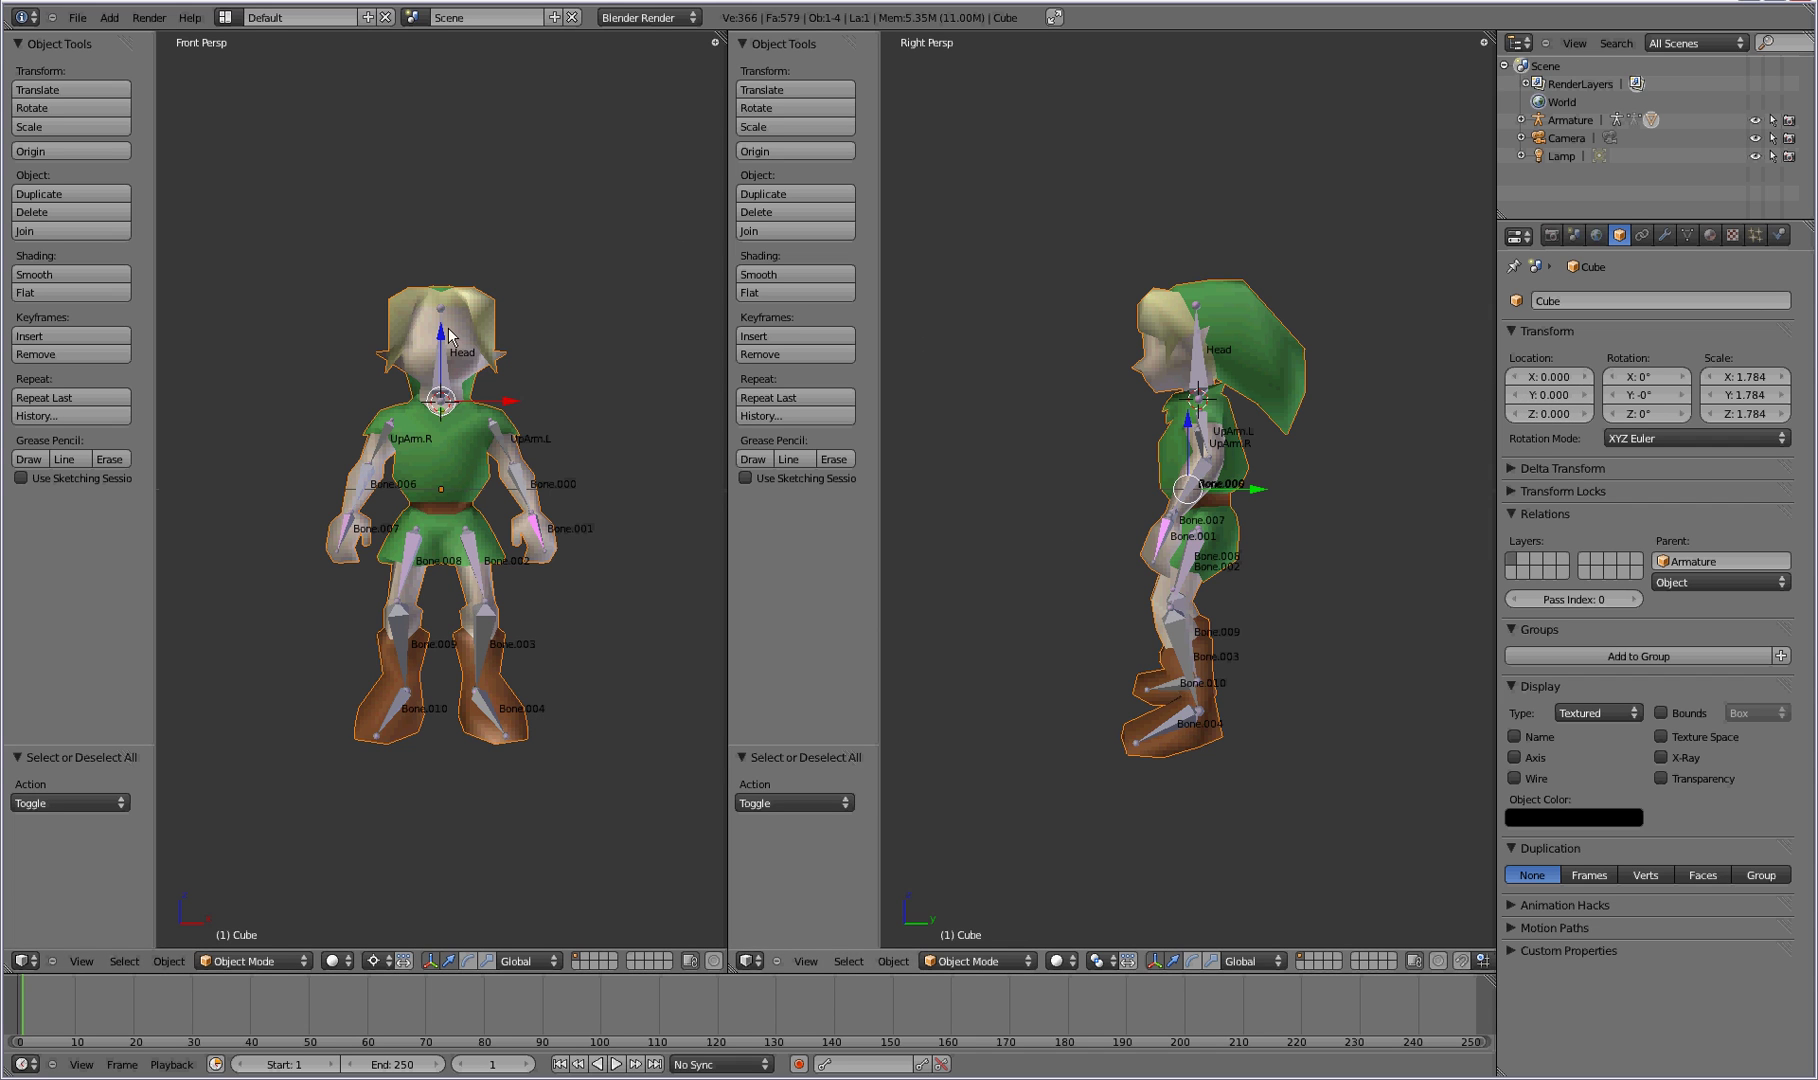
key("Tab")
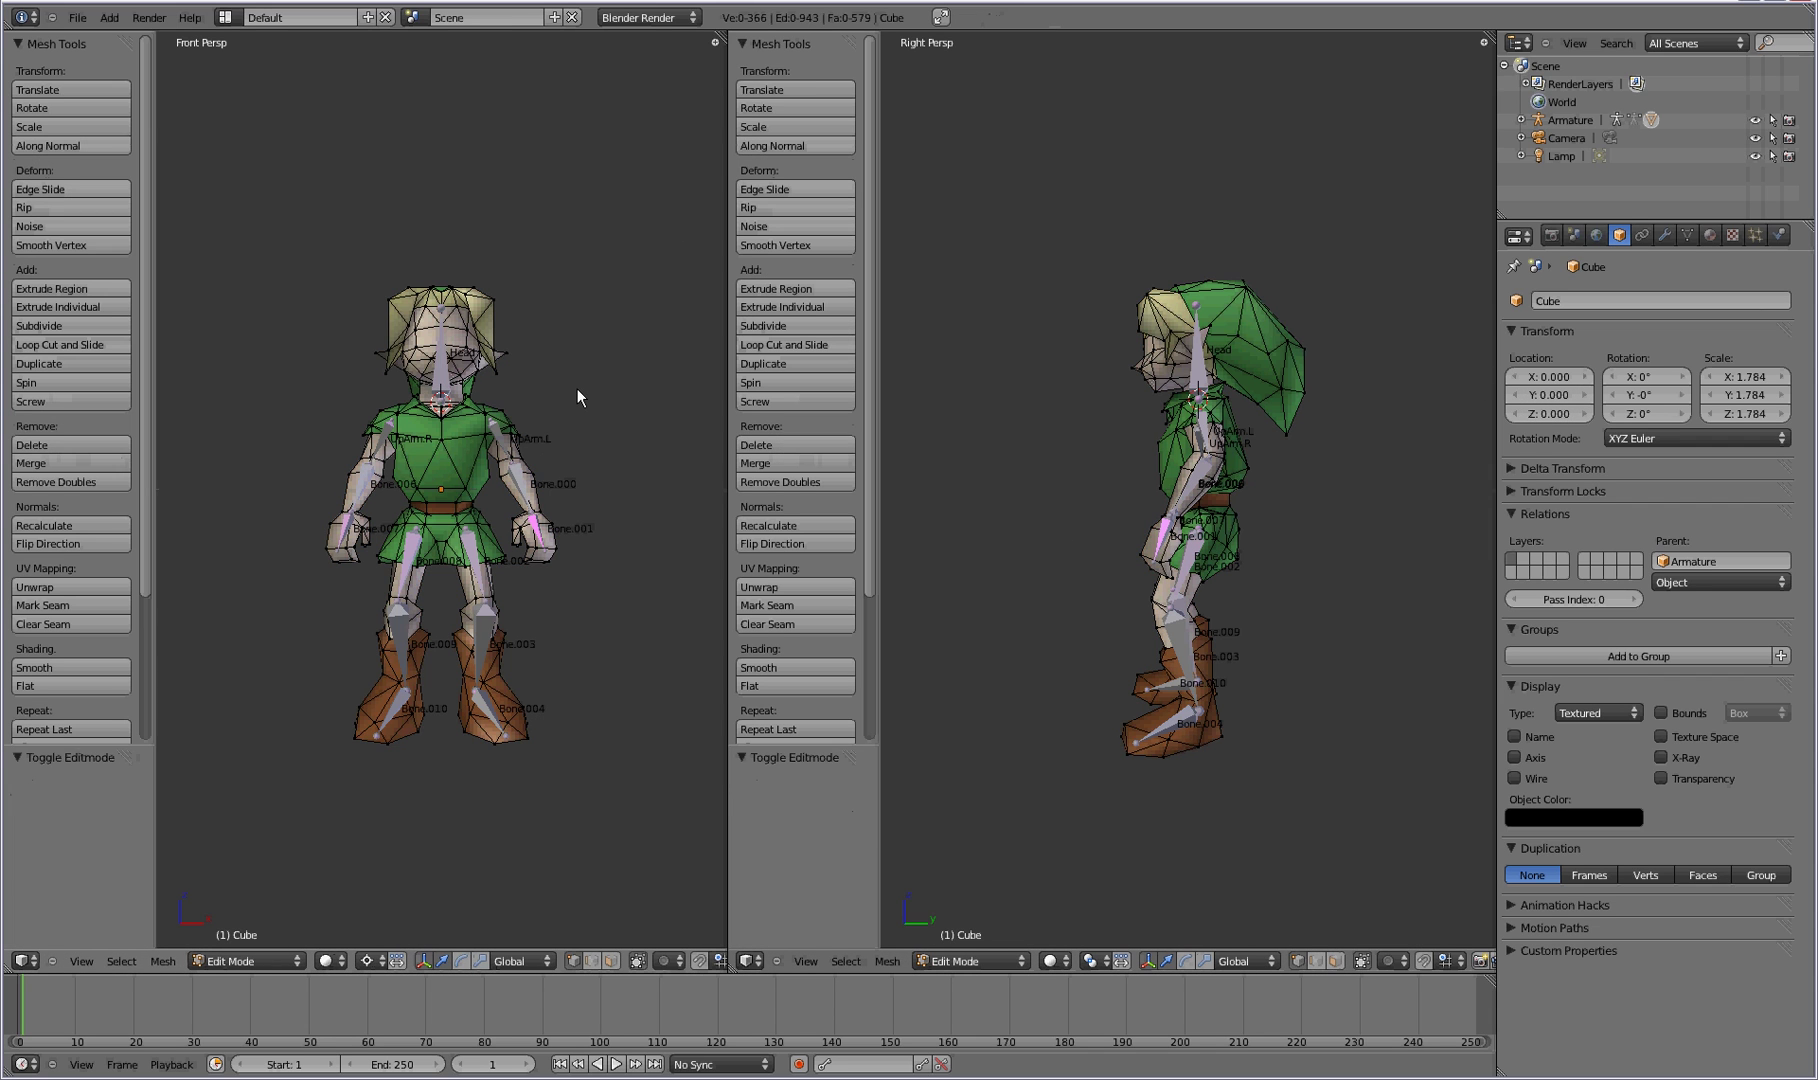
left_click(1686, 234)
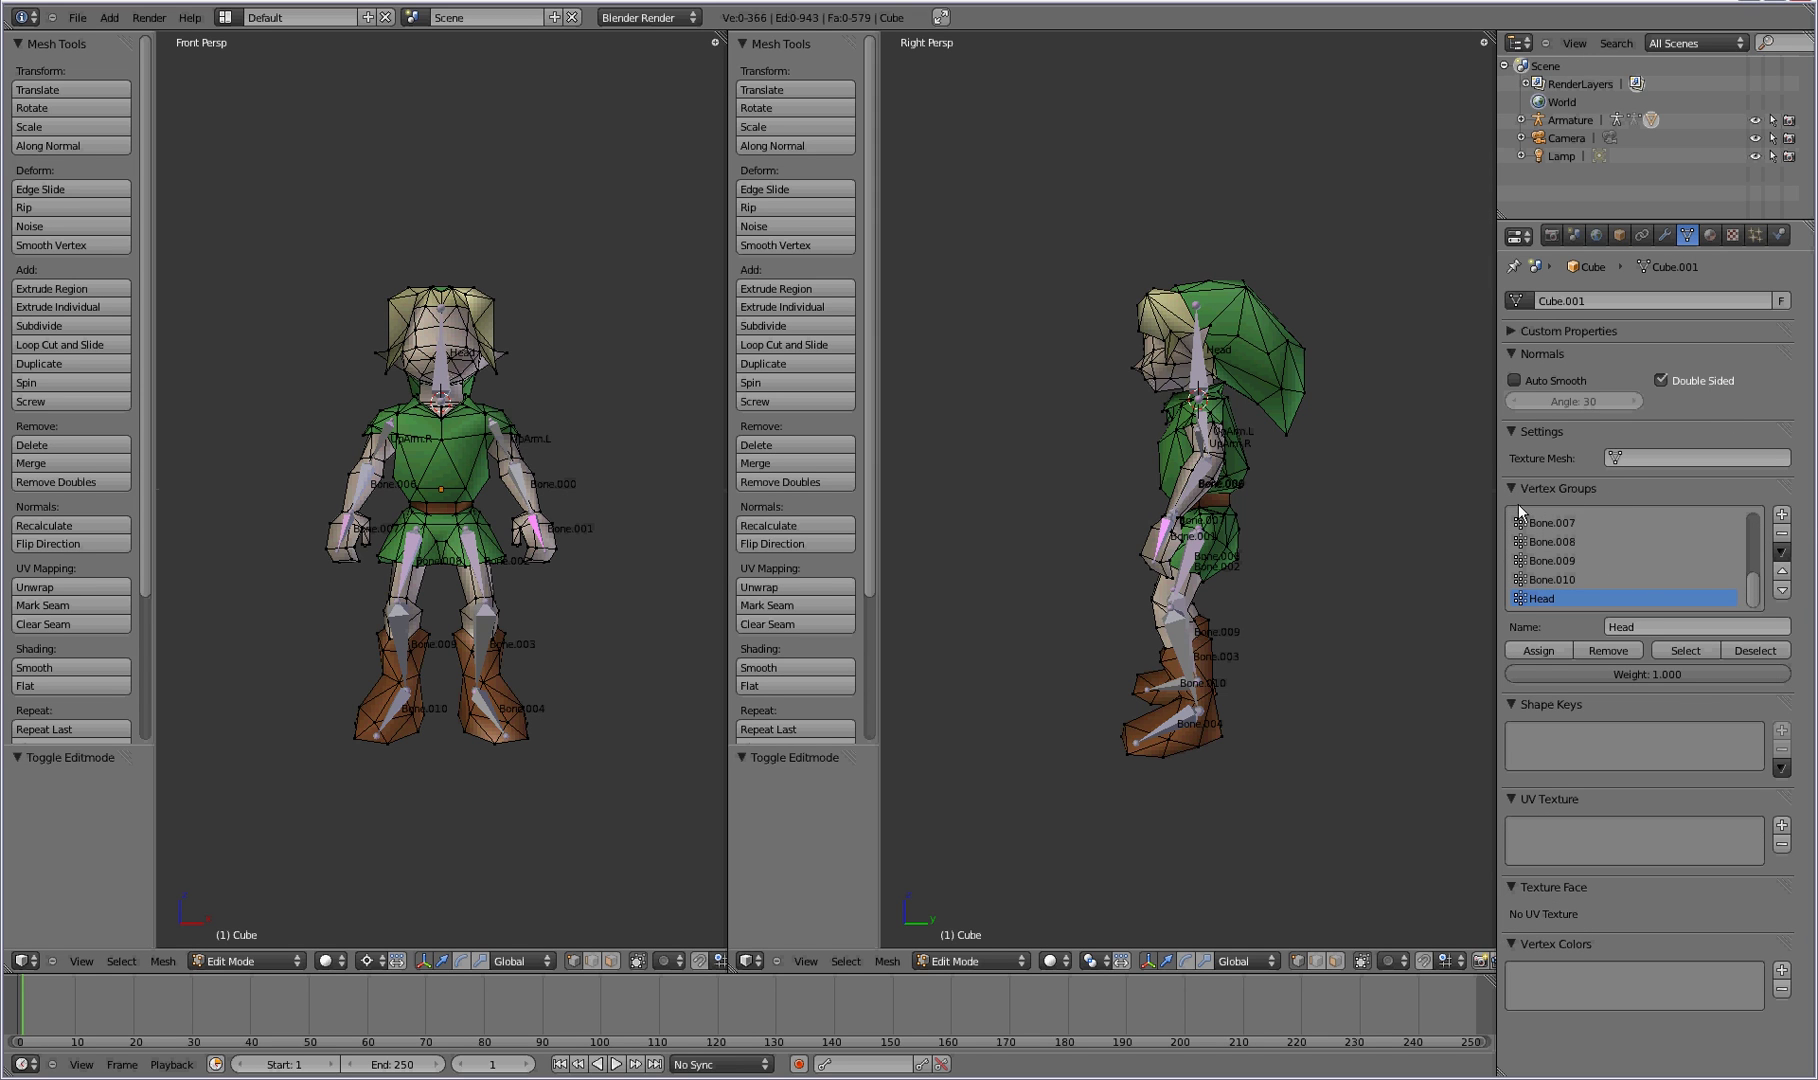
Examine which vertices belong to groups Bone.010, Bone.009 and Bone.008 by selecting each group's vertices, and clear the selection.
left_click(1587, 580)
left_click(1690, 642)
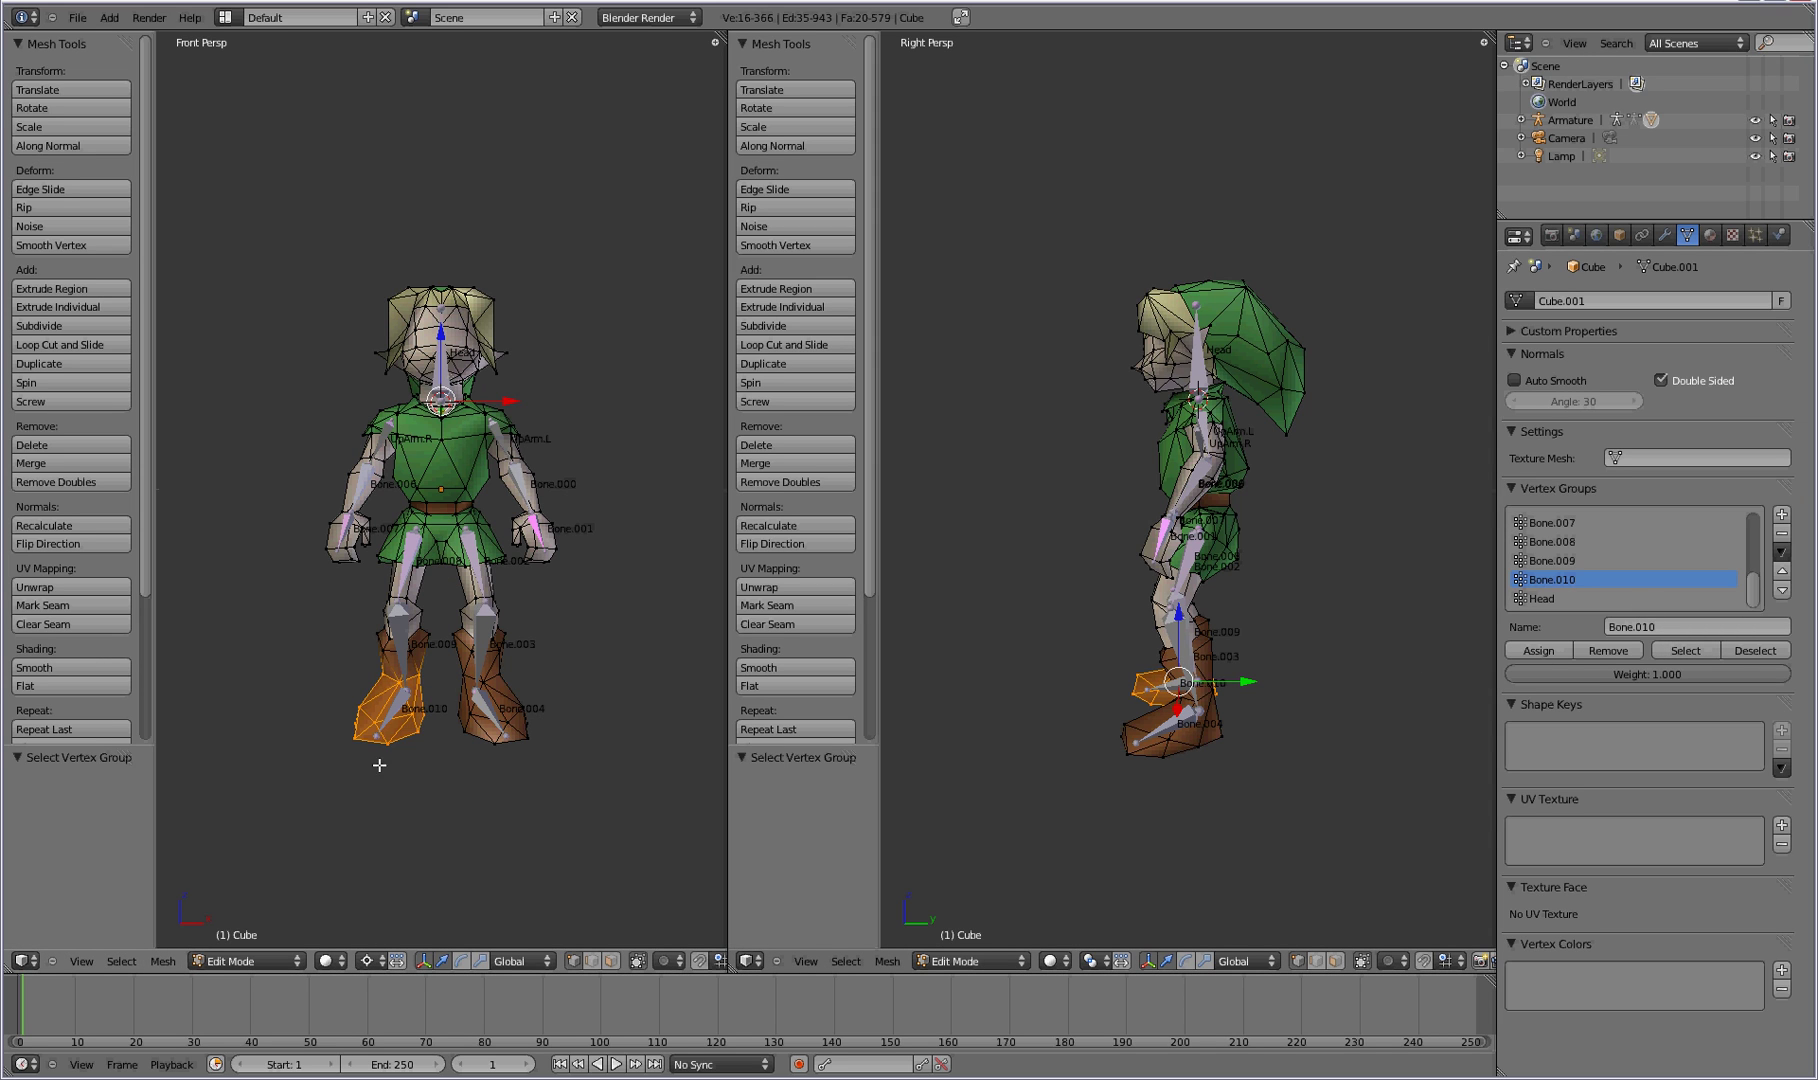
left_click(1578, 559)
left_click(1692, 653)
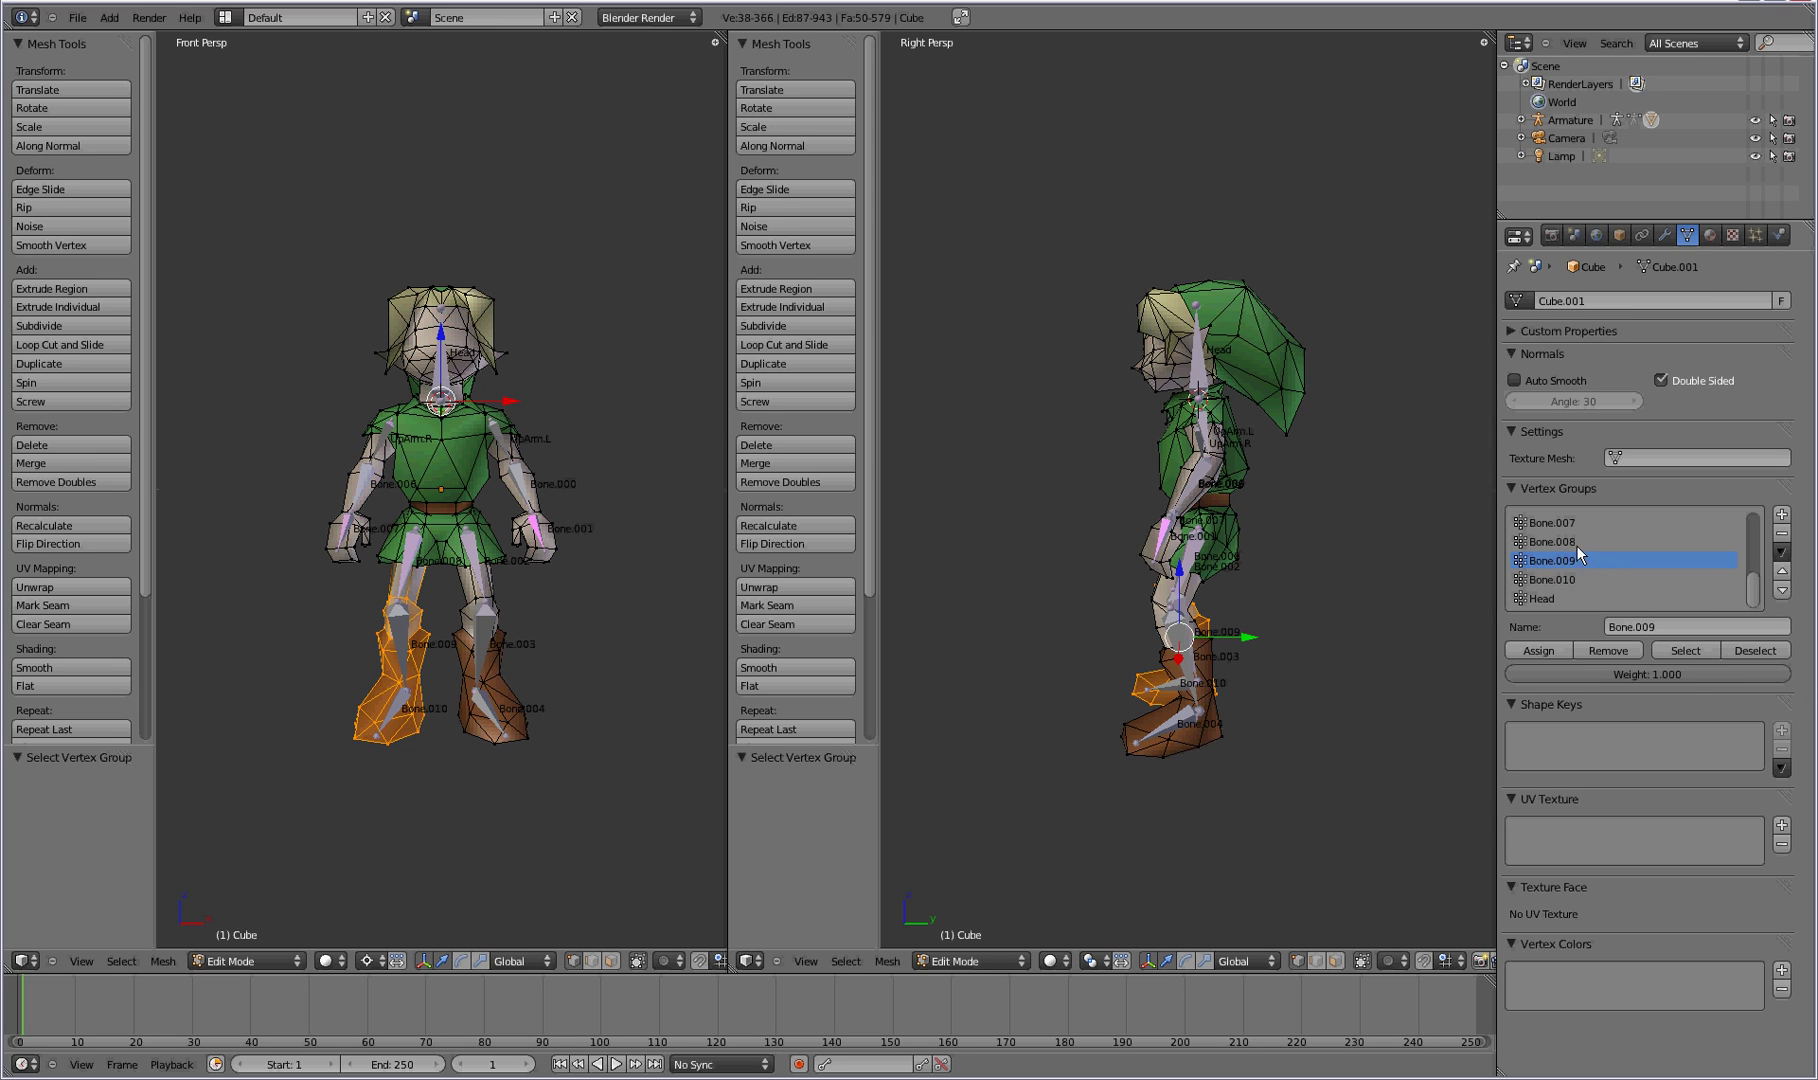
left_click(1696, 645)
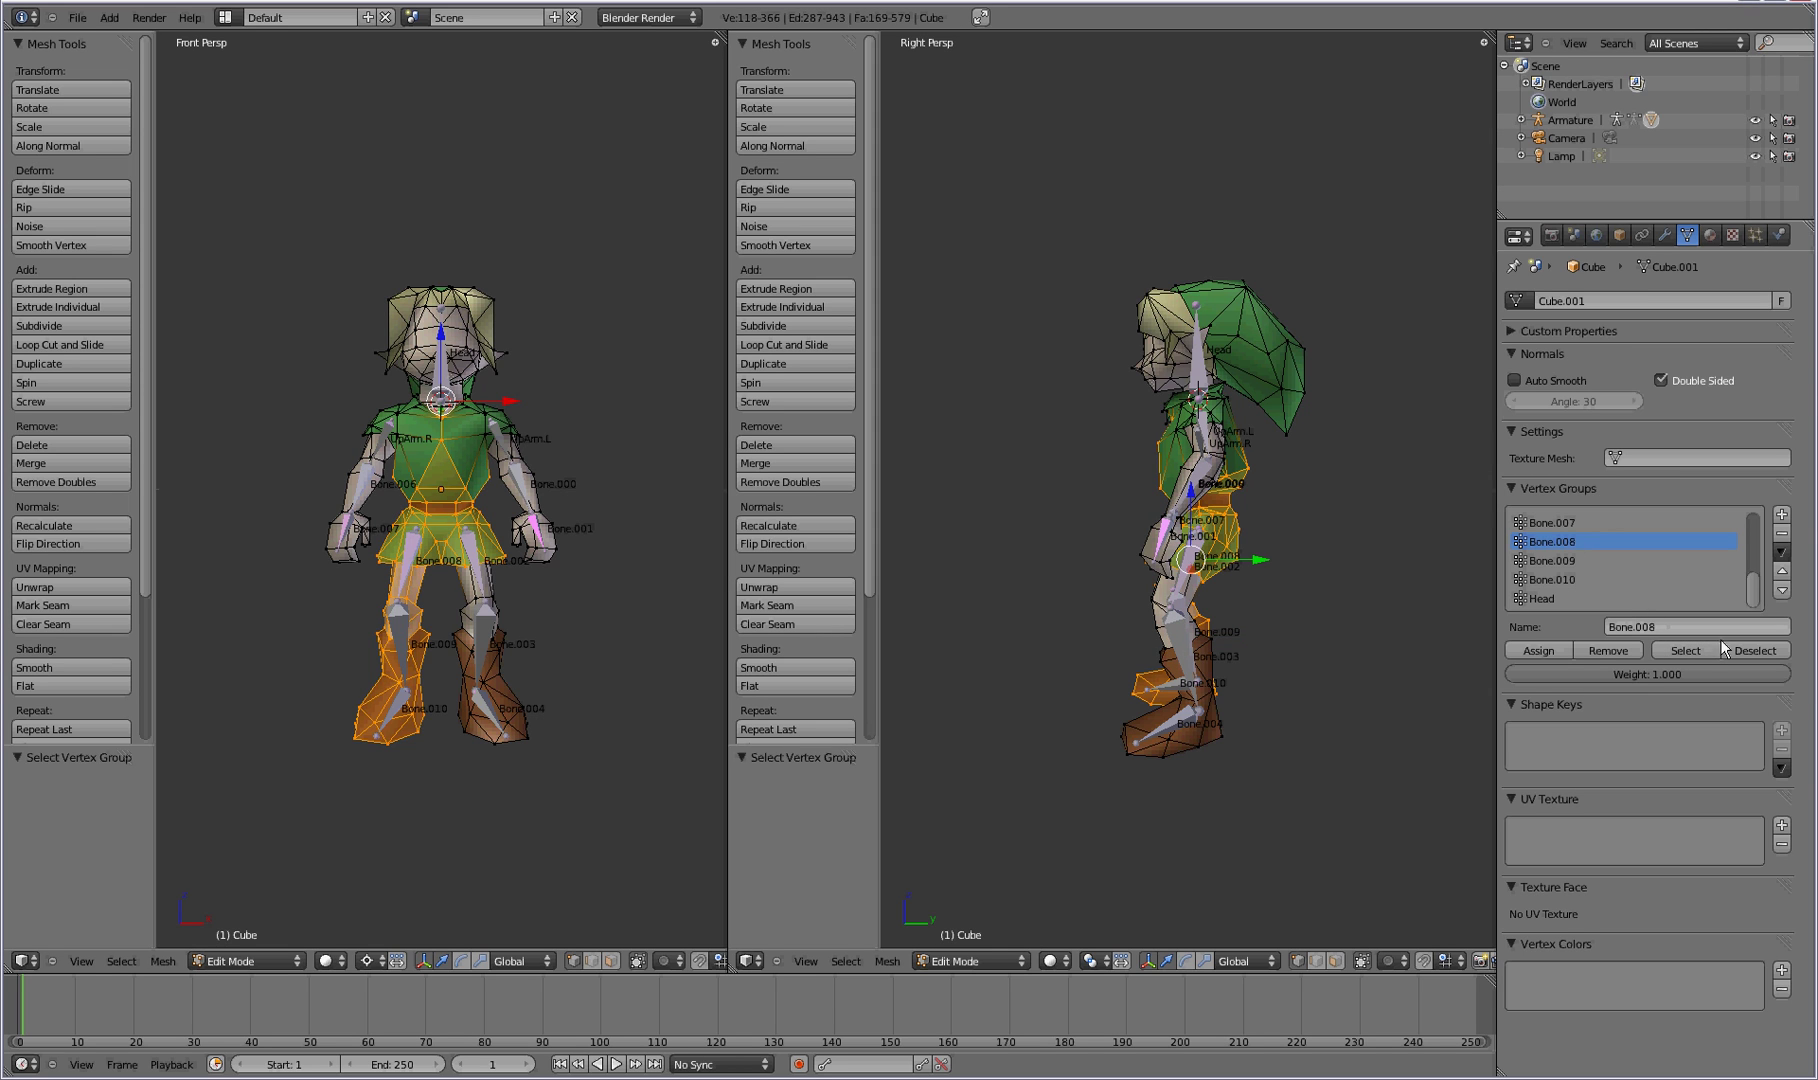
key("a")
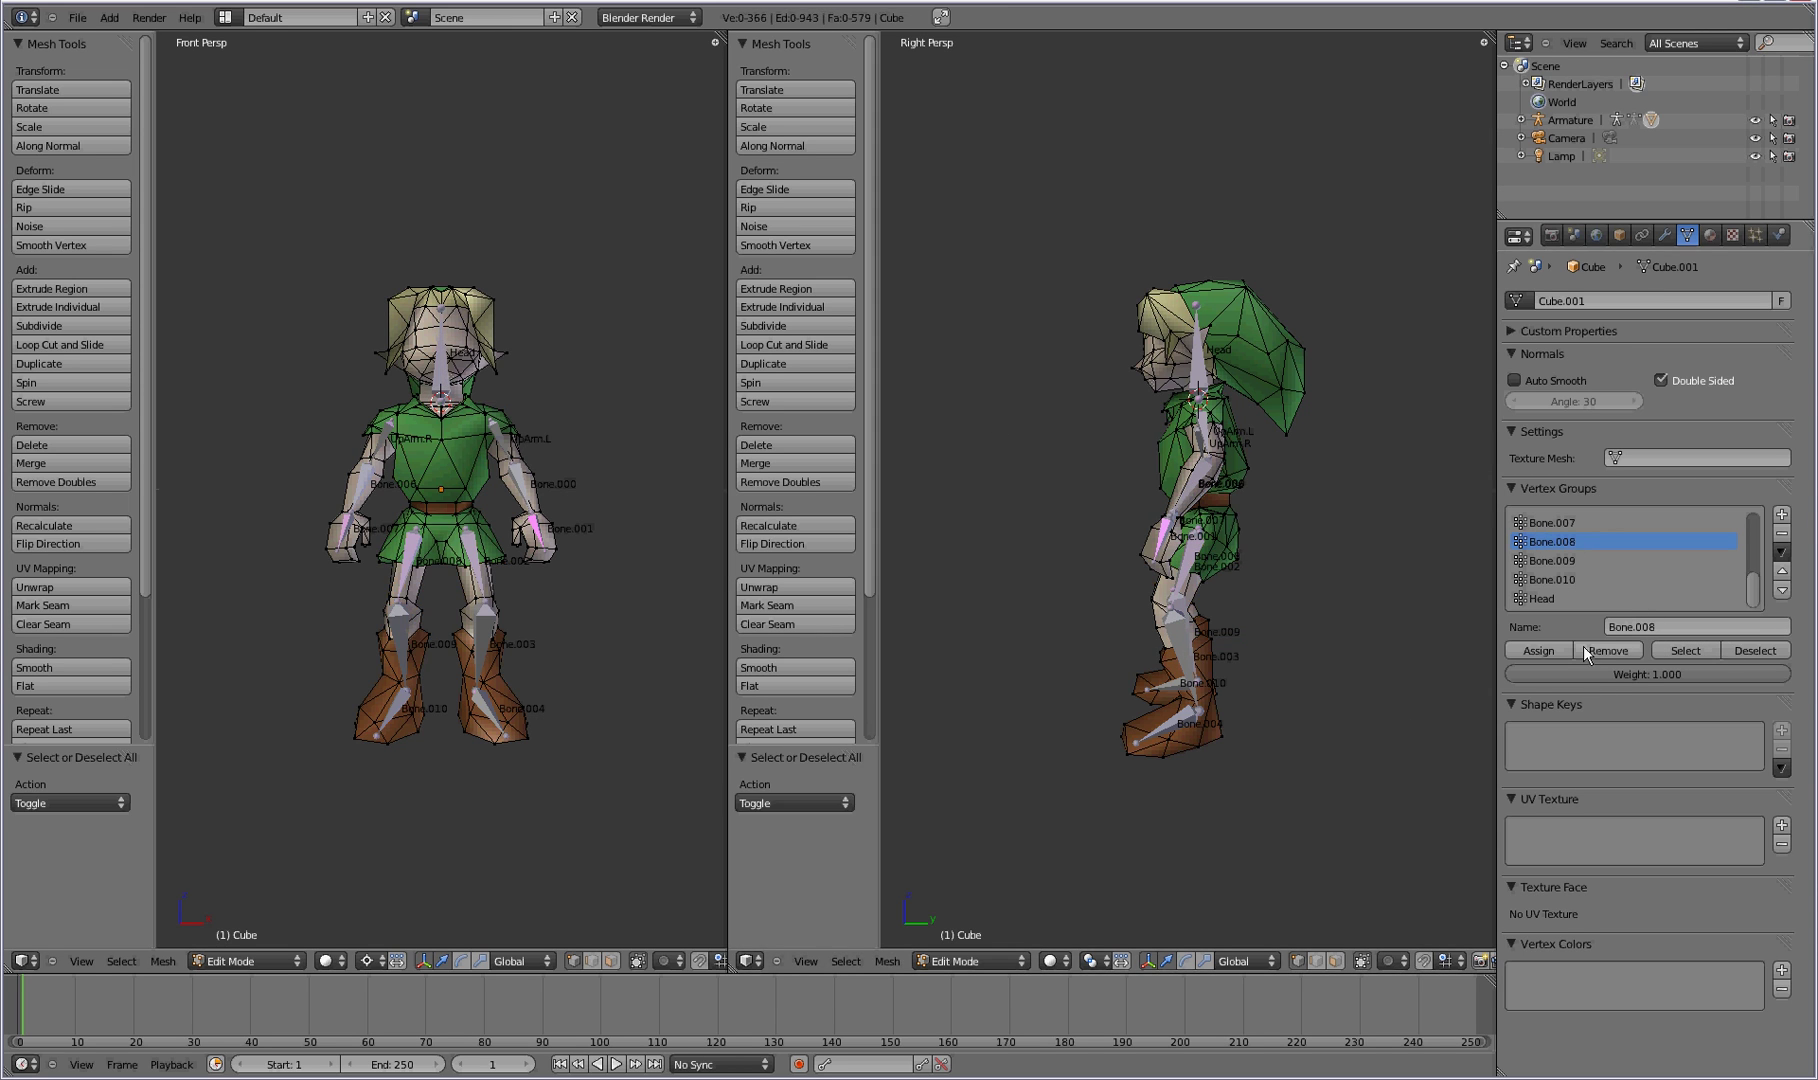
Select the Head group's vertices and deselect those of the face and hair with Circle Select in the front view.
left_click(1550, 599)
left_click(1677, 646)
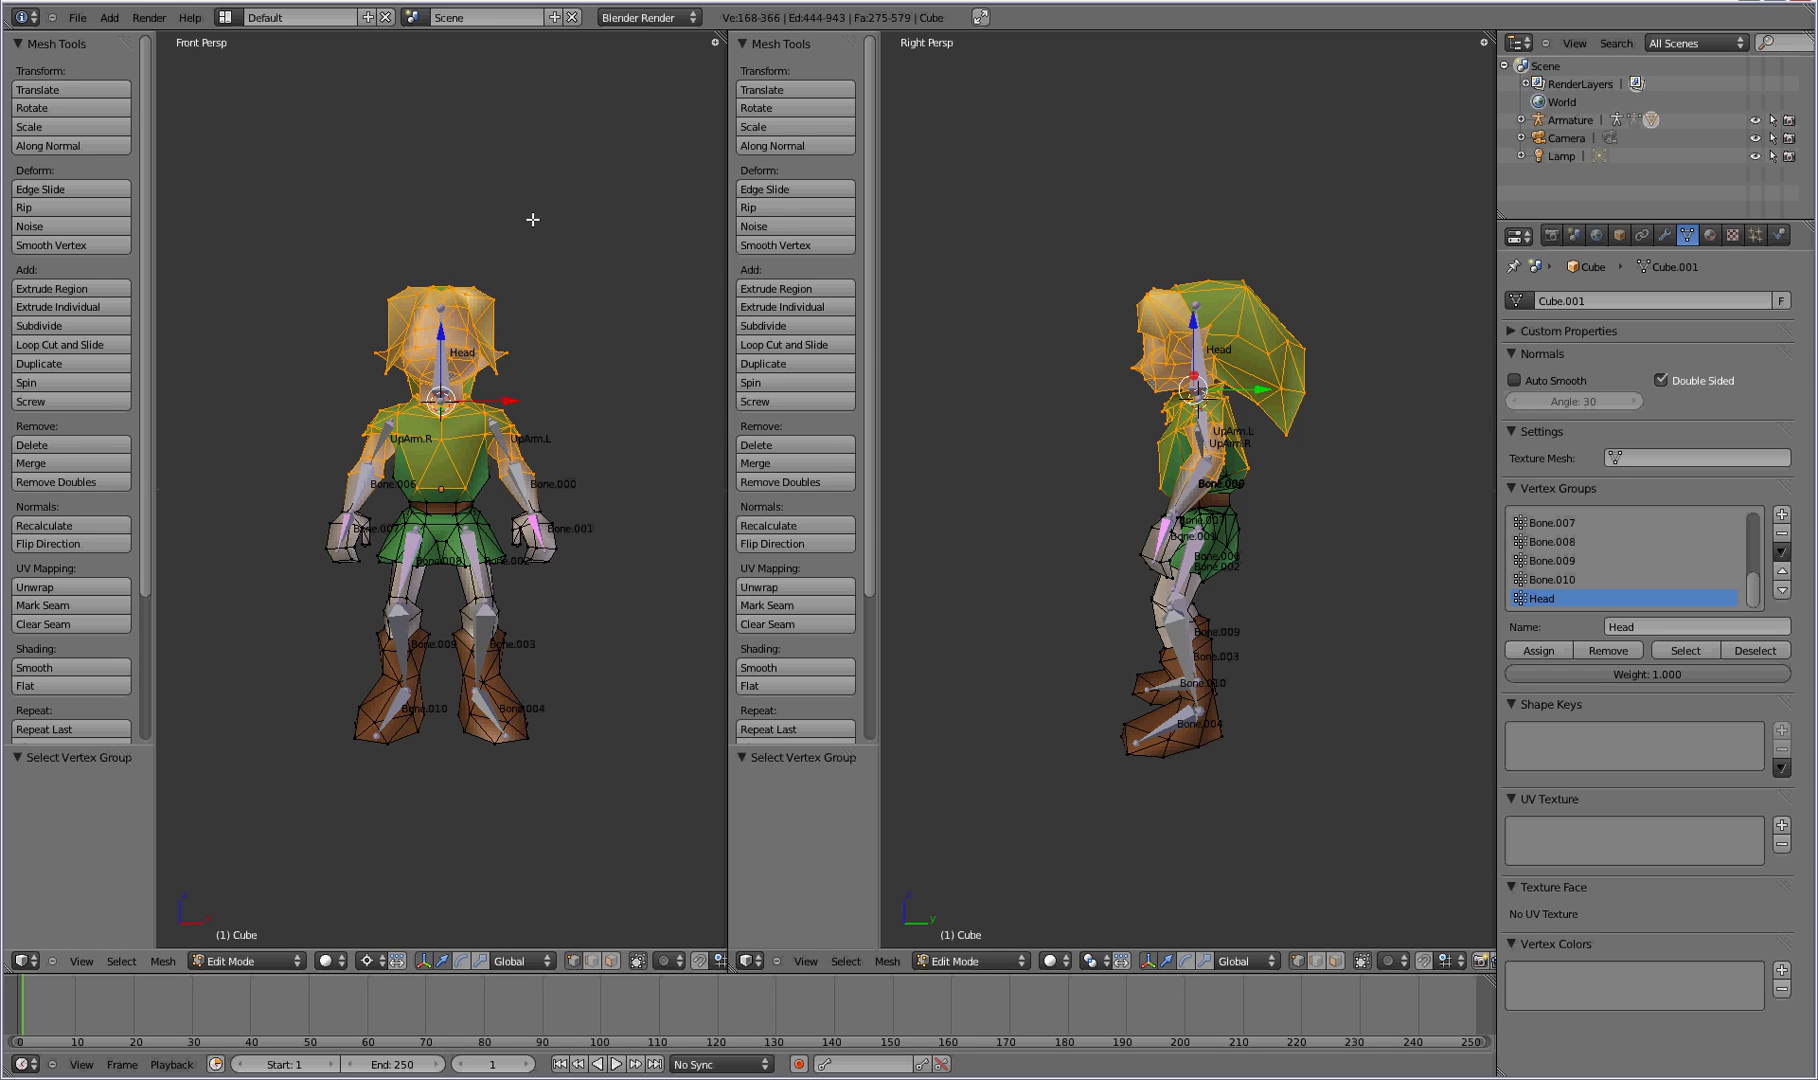
key("c")
mouse_move(539, 307)
middle_mouse_down()
mouse_move(491, 284)
mouse_move(380, 285)
mouse_move(395, 311)
mouse_move(505, 324)
mouse_move(512, 357)
mouse_move(385, 357)
middle_mouse_up()
right_click(281, 315)
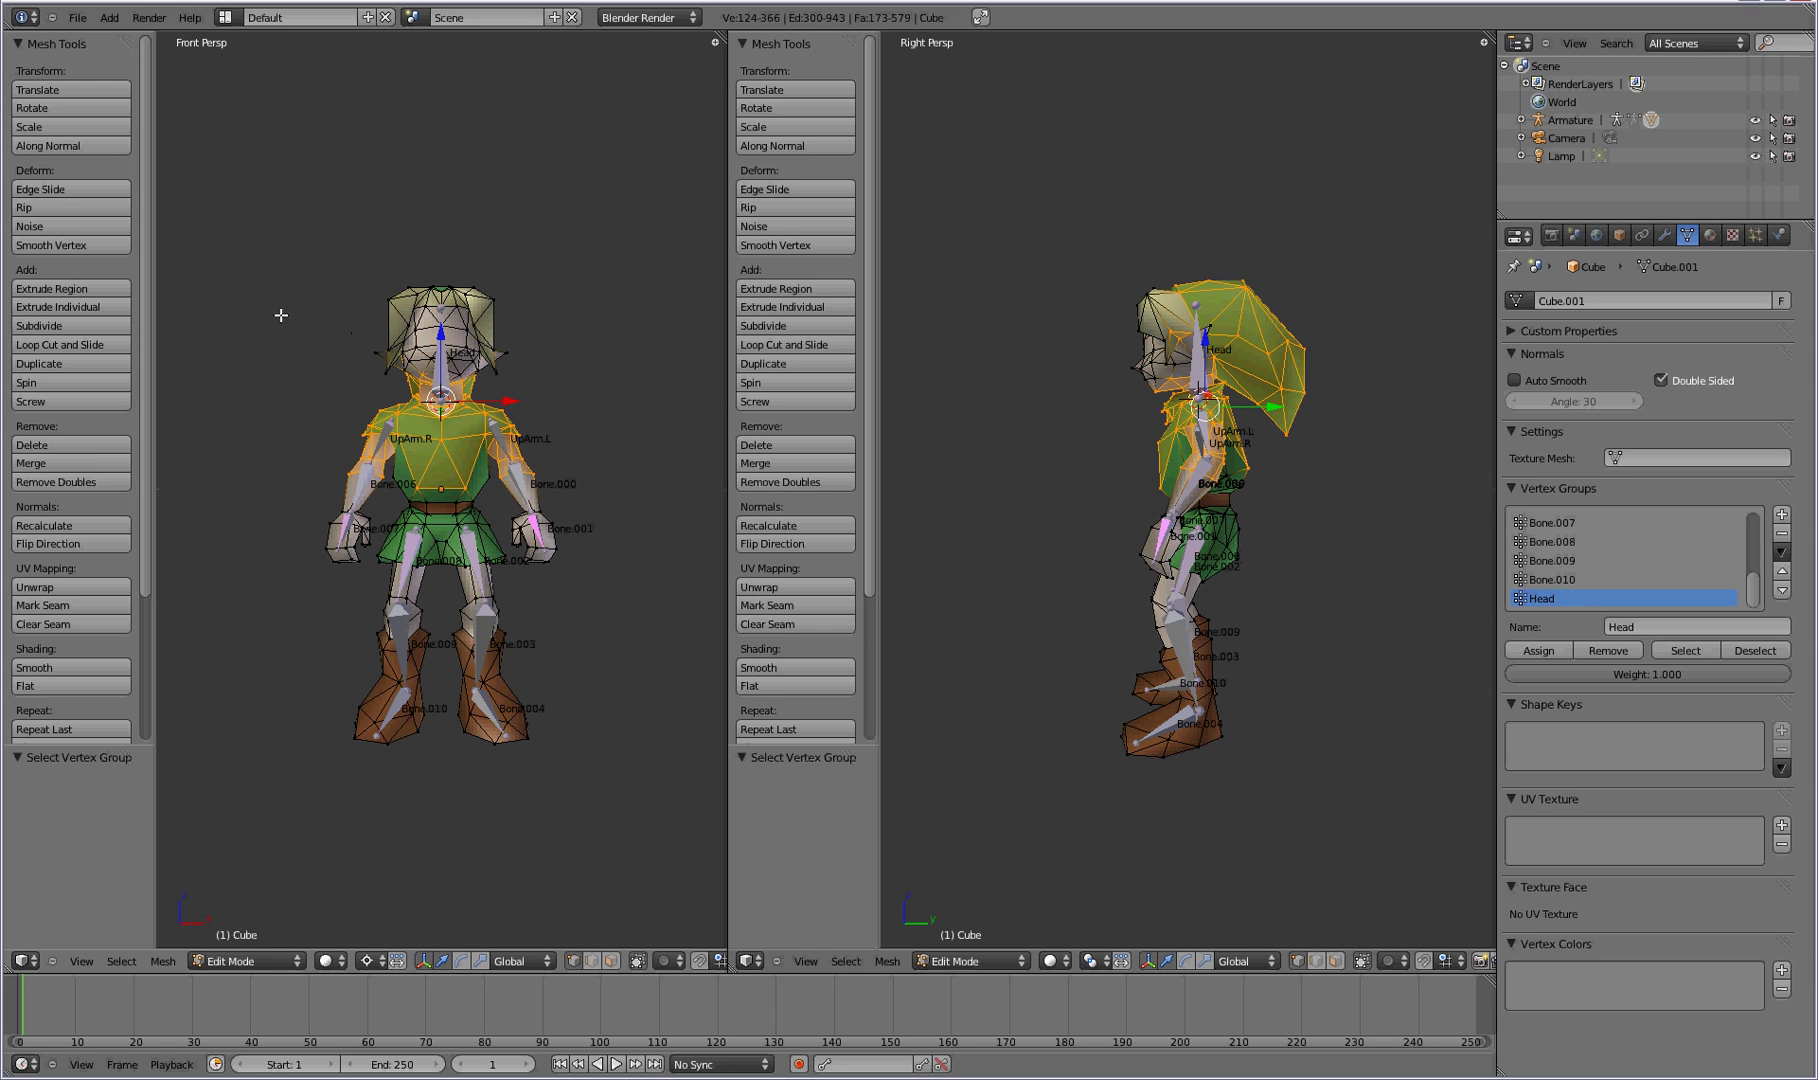
Deselect the hat and remaining head vertices with Circle Select in the front and side views, including hidden vertices.
left_click(638, 962)
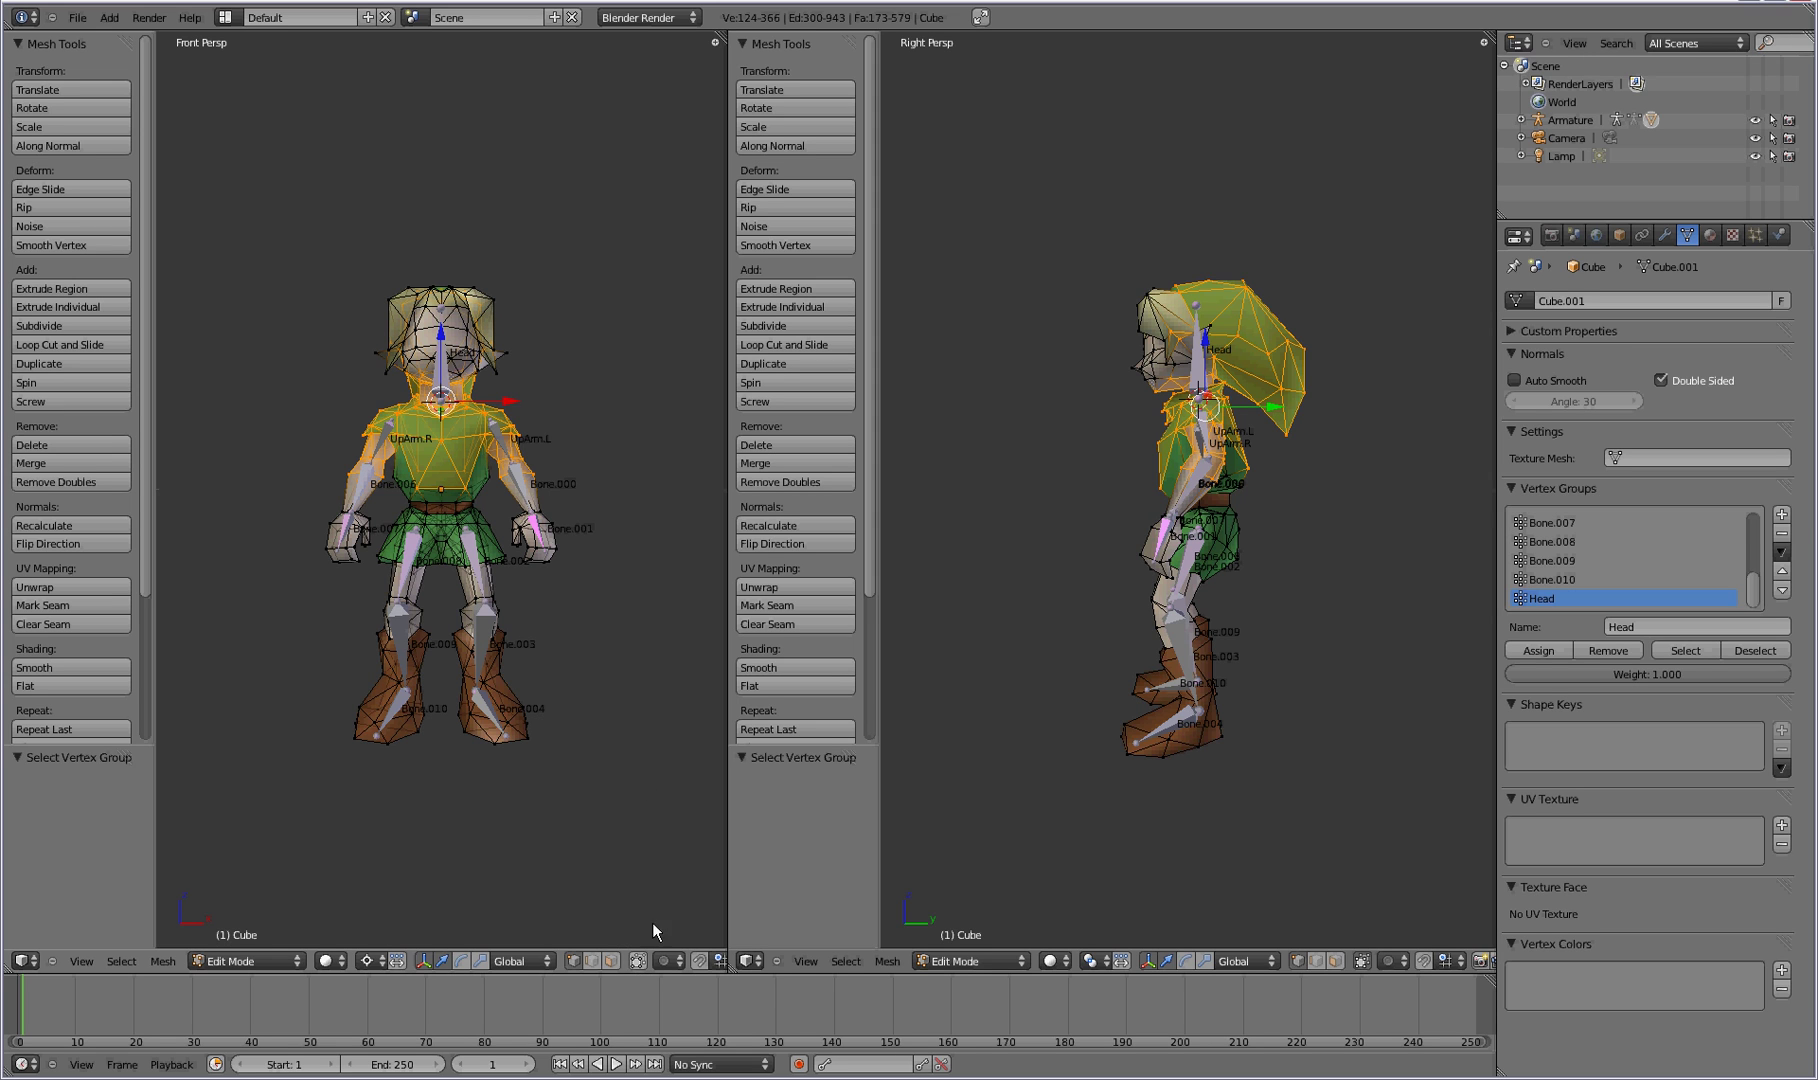
key("c")
mouse_move(495, 296)
middle_mouse_down()
mouse_move(413, 301)
mouse_move(394, 322)
mouse_move(492, 351)
mouse_move(446, 355)
middle_mouse_up()
right_click(571, 313)
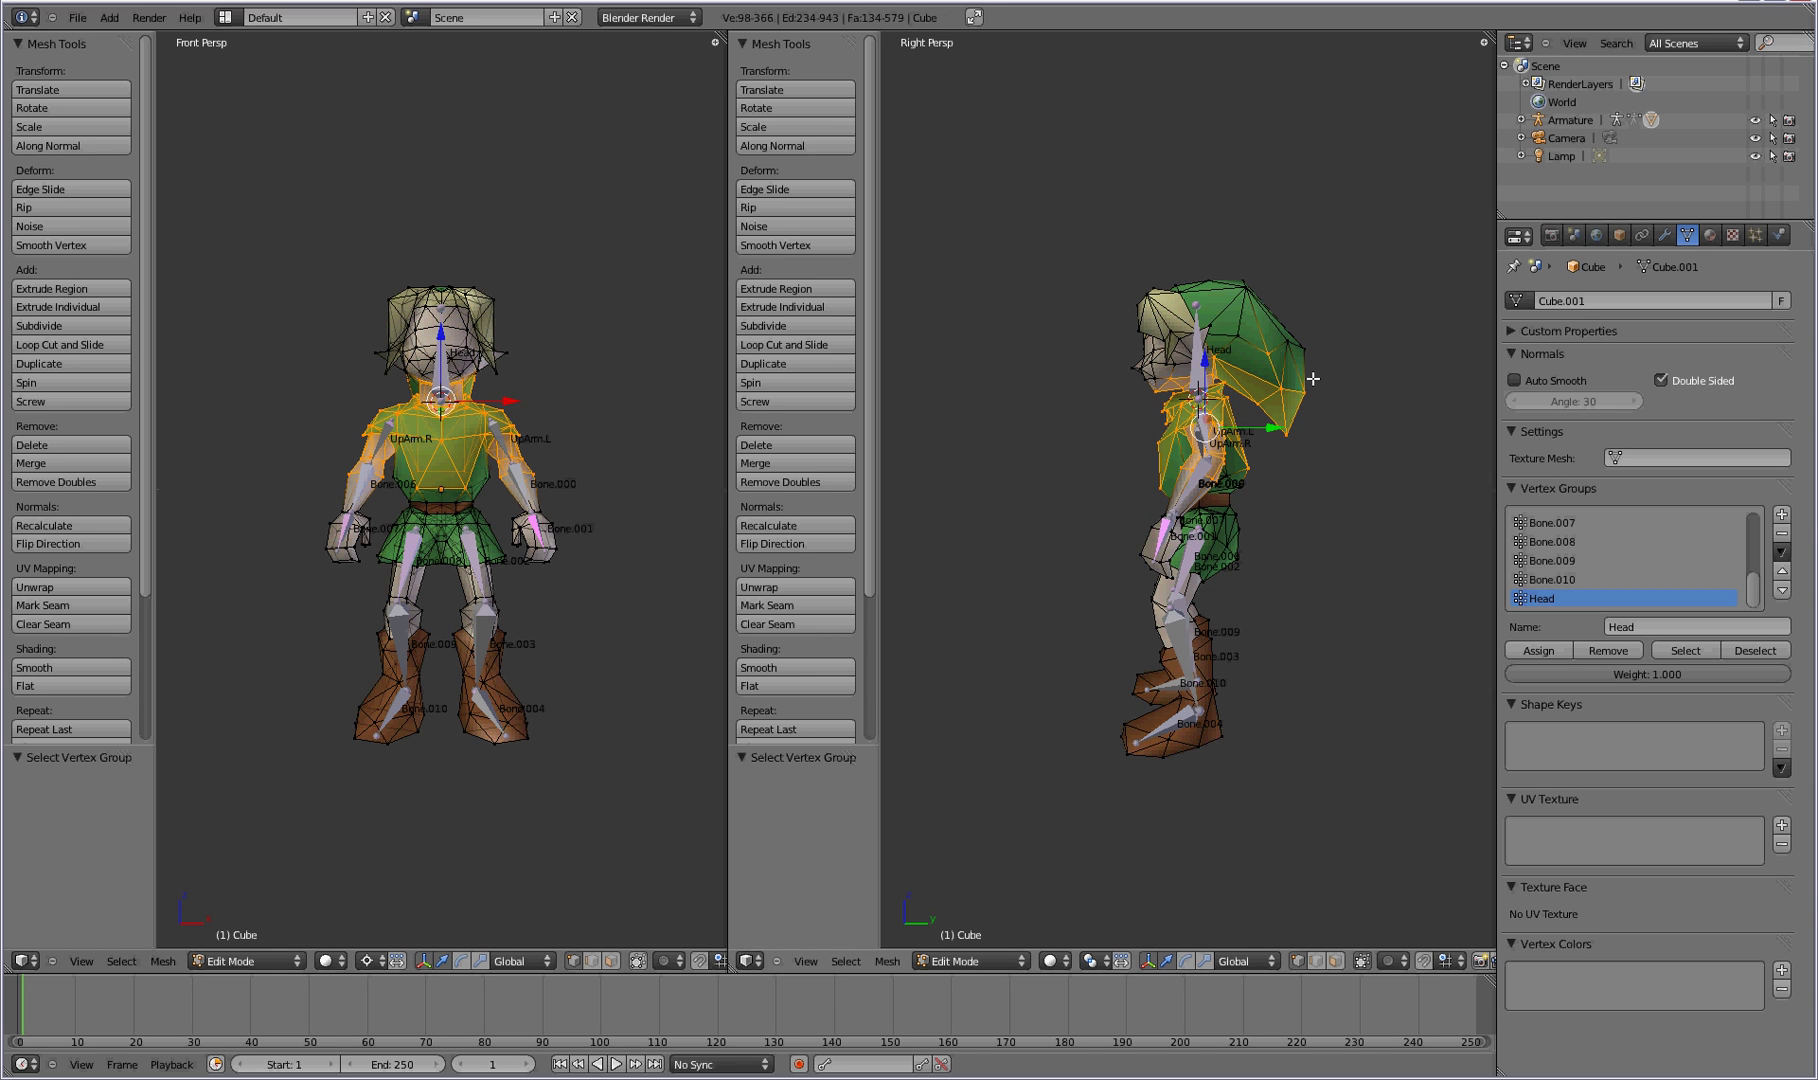
mouse_move(1309, 382)
middle_mouse_down()
mouse_move(1288, 419)
mouse_move(1246, 343)
mouse_move(1152, 372)
mouse_move(1116, 345)
middle_mouse_up()
key("c")
right_click(1116, 345)
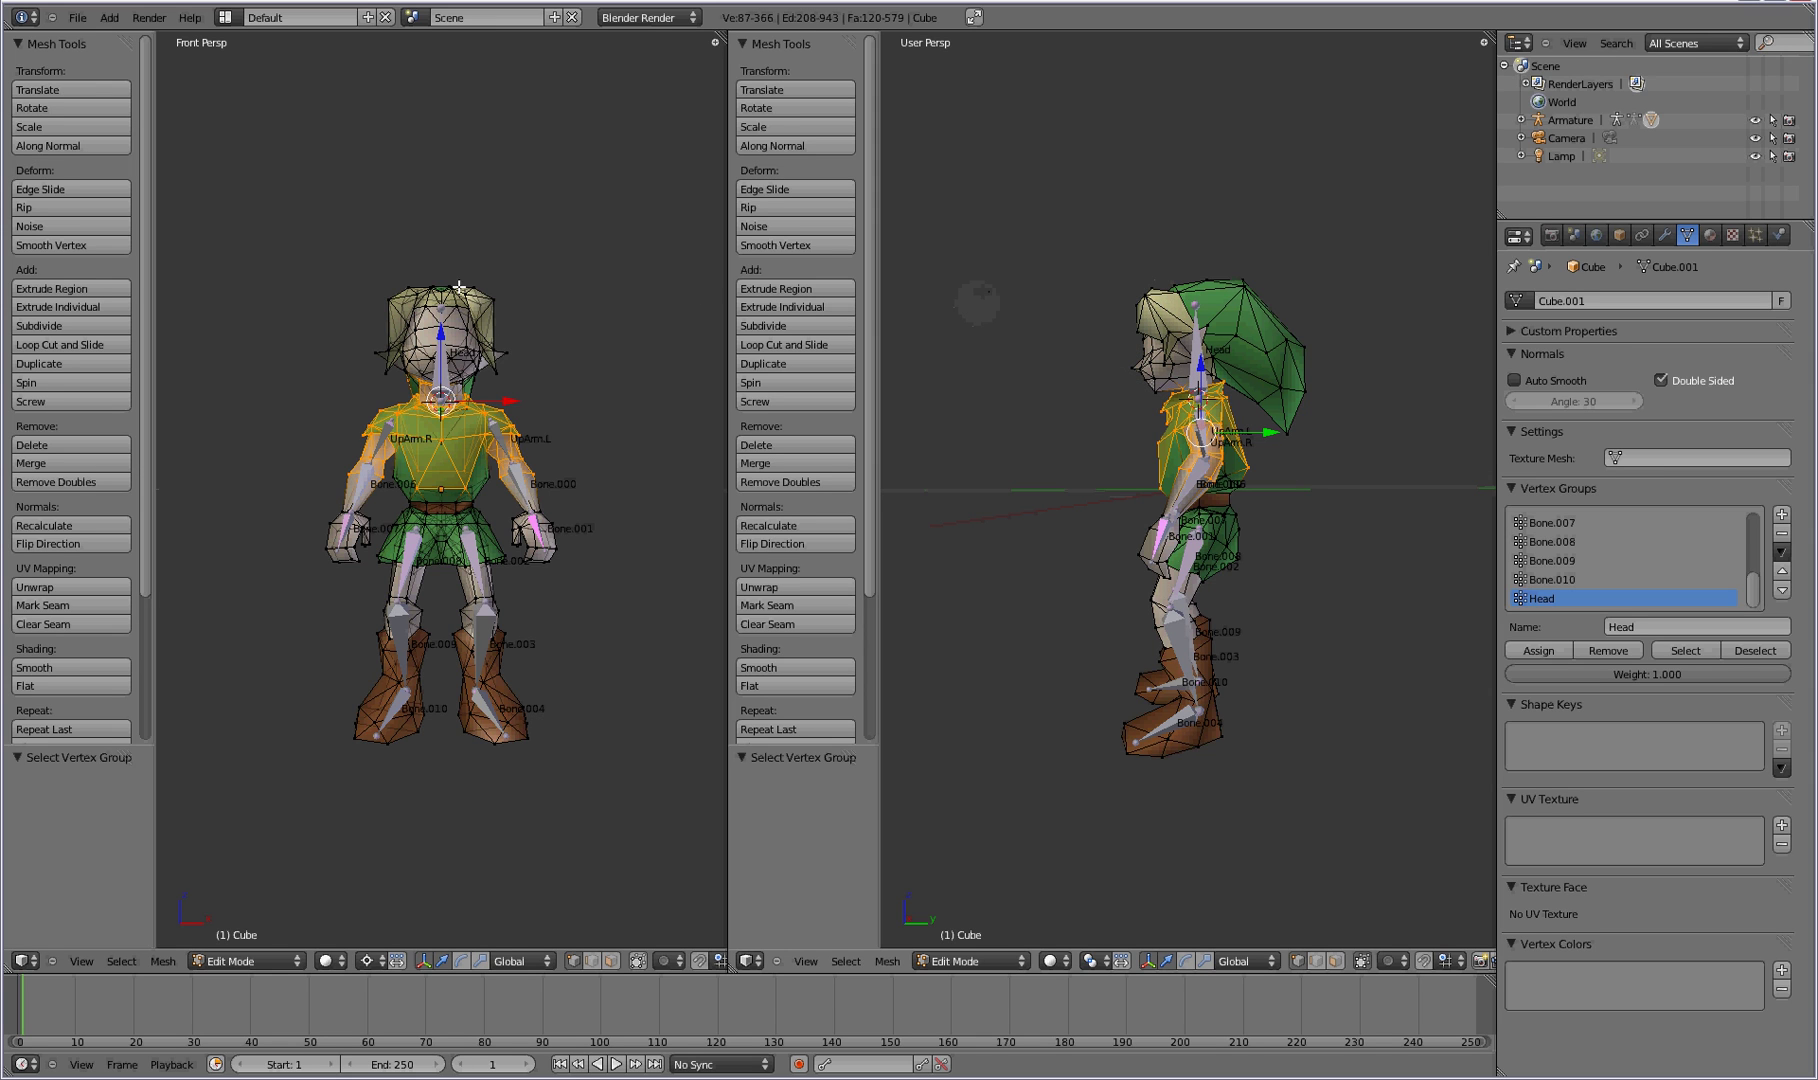
key("c")
middle_click_drag(420, 360, 536, 331)
right_click(536, 331)
Remove the selected torso and arm vertices from the Head group, clear the selection and select the group's vertices again.
left_click(1609, 651)
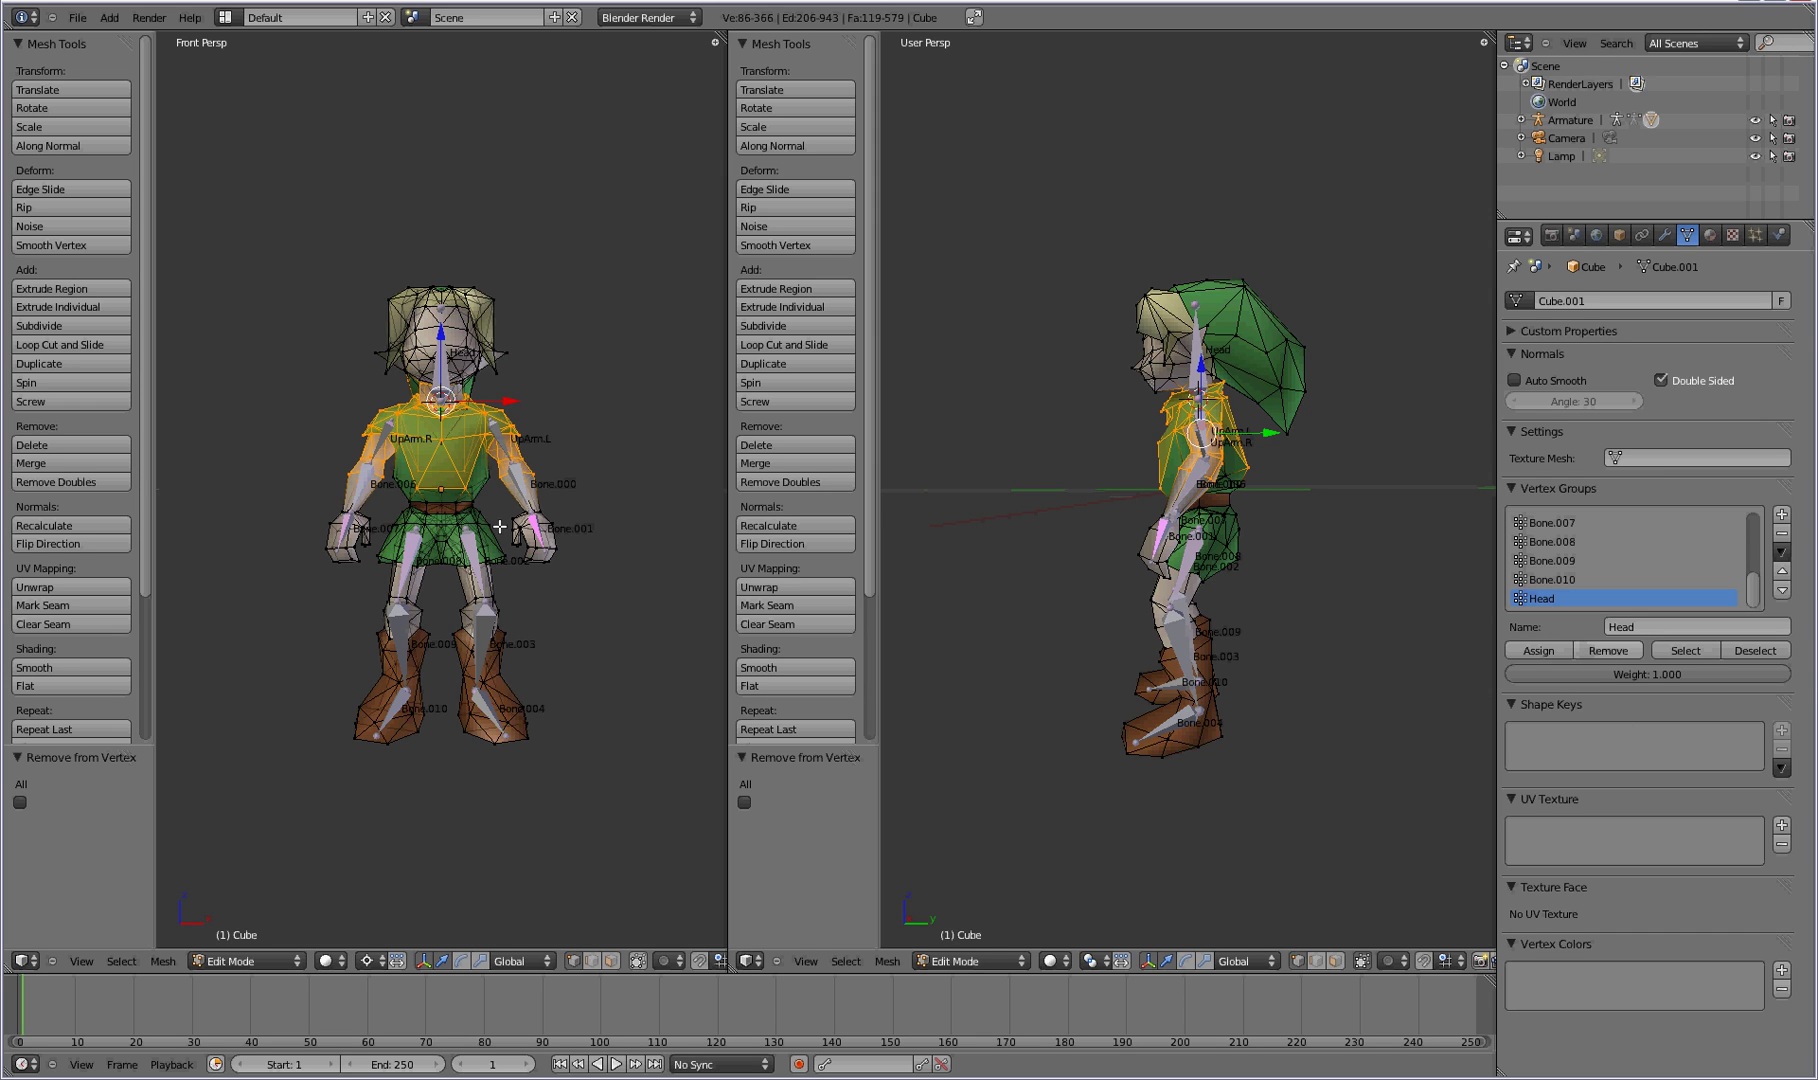
key("a")
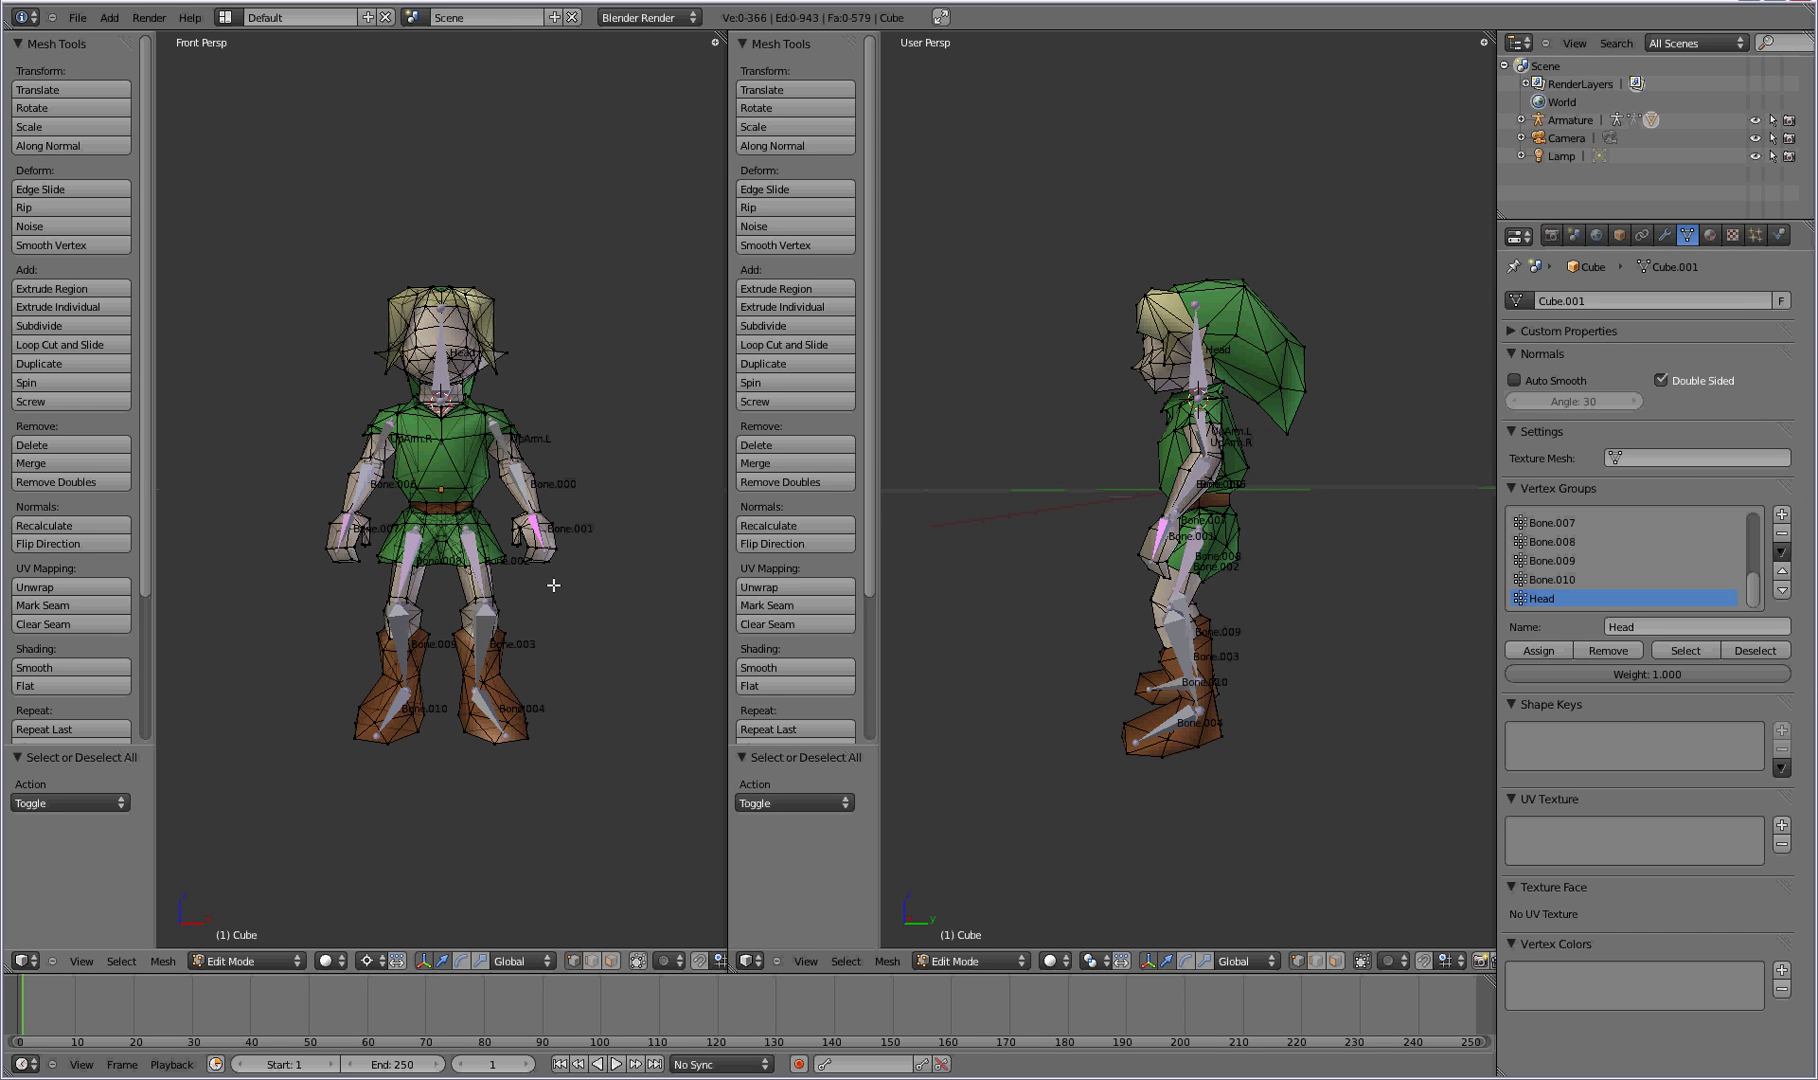
left_click(1699, 655)
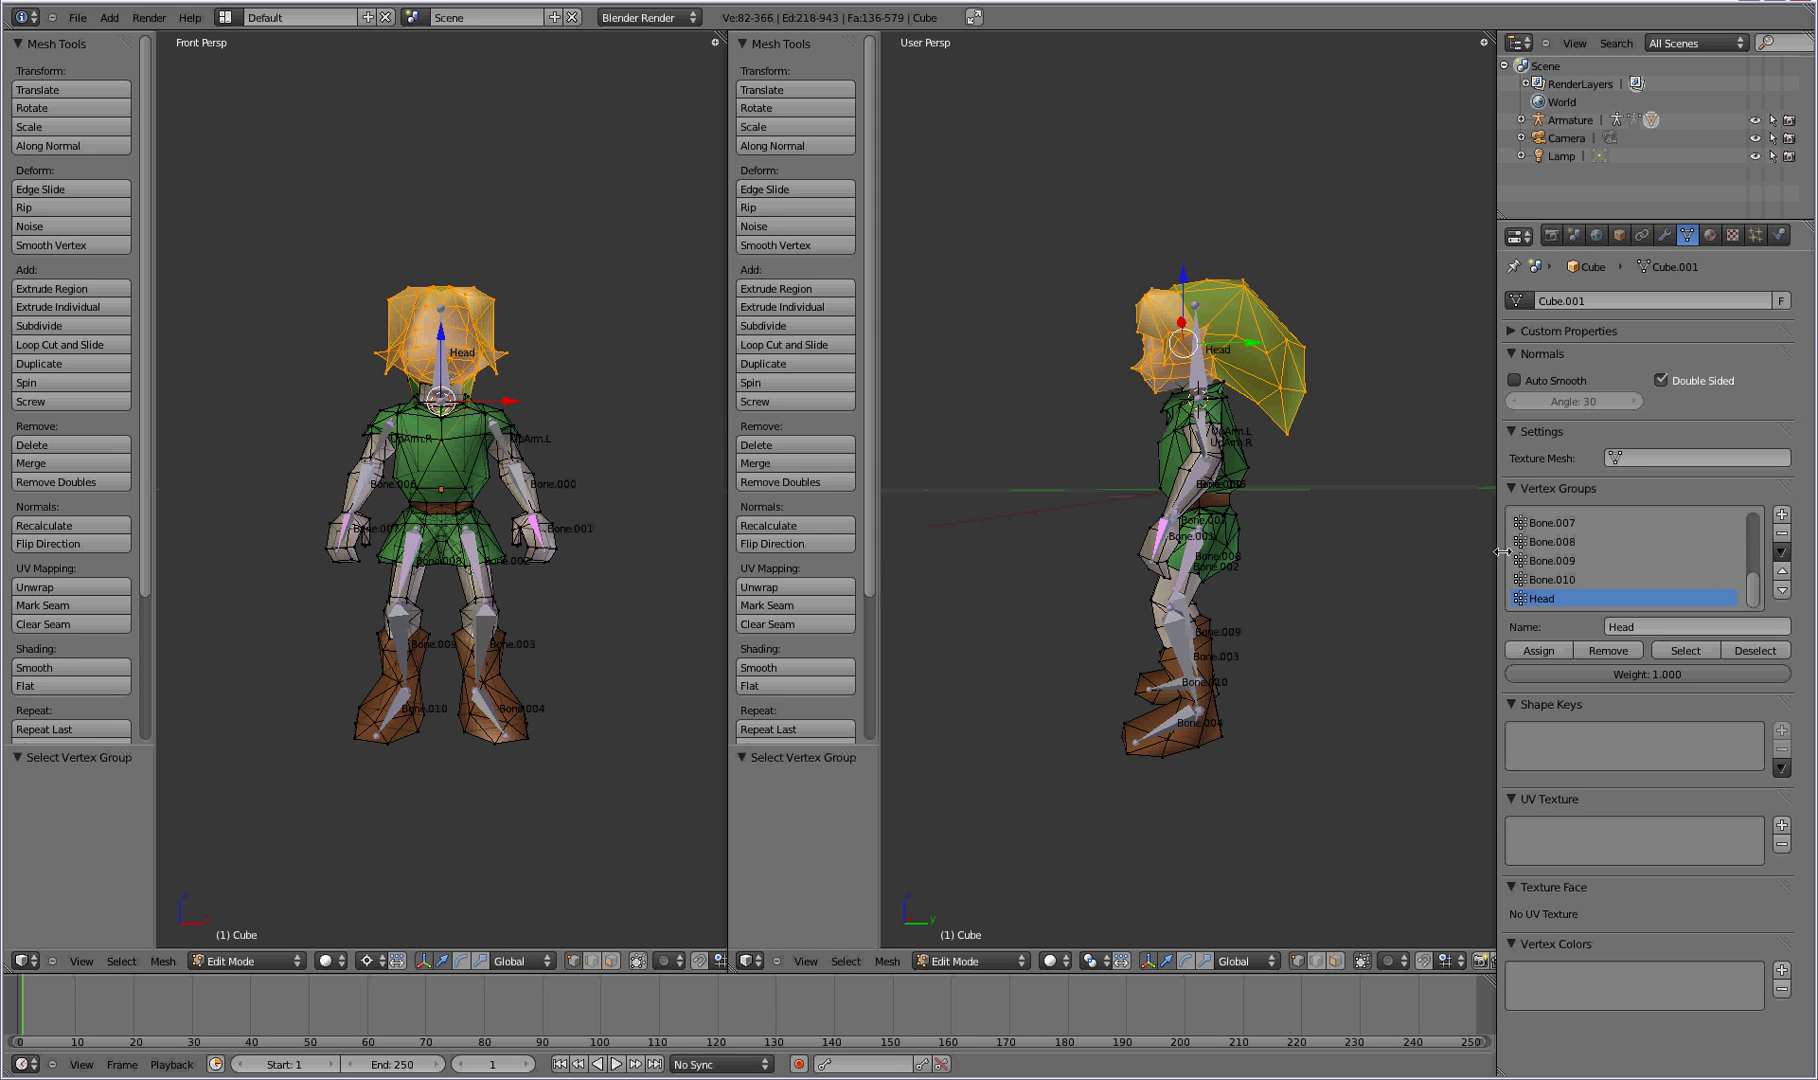
Open the recent file Link_Armatured_Skinned.blend.
left_click(1584, 583)
left_click(78, 17)
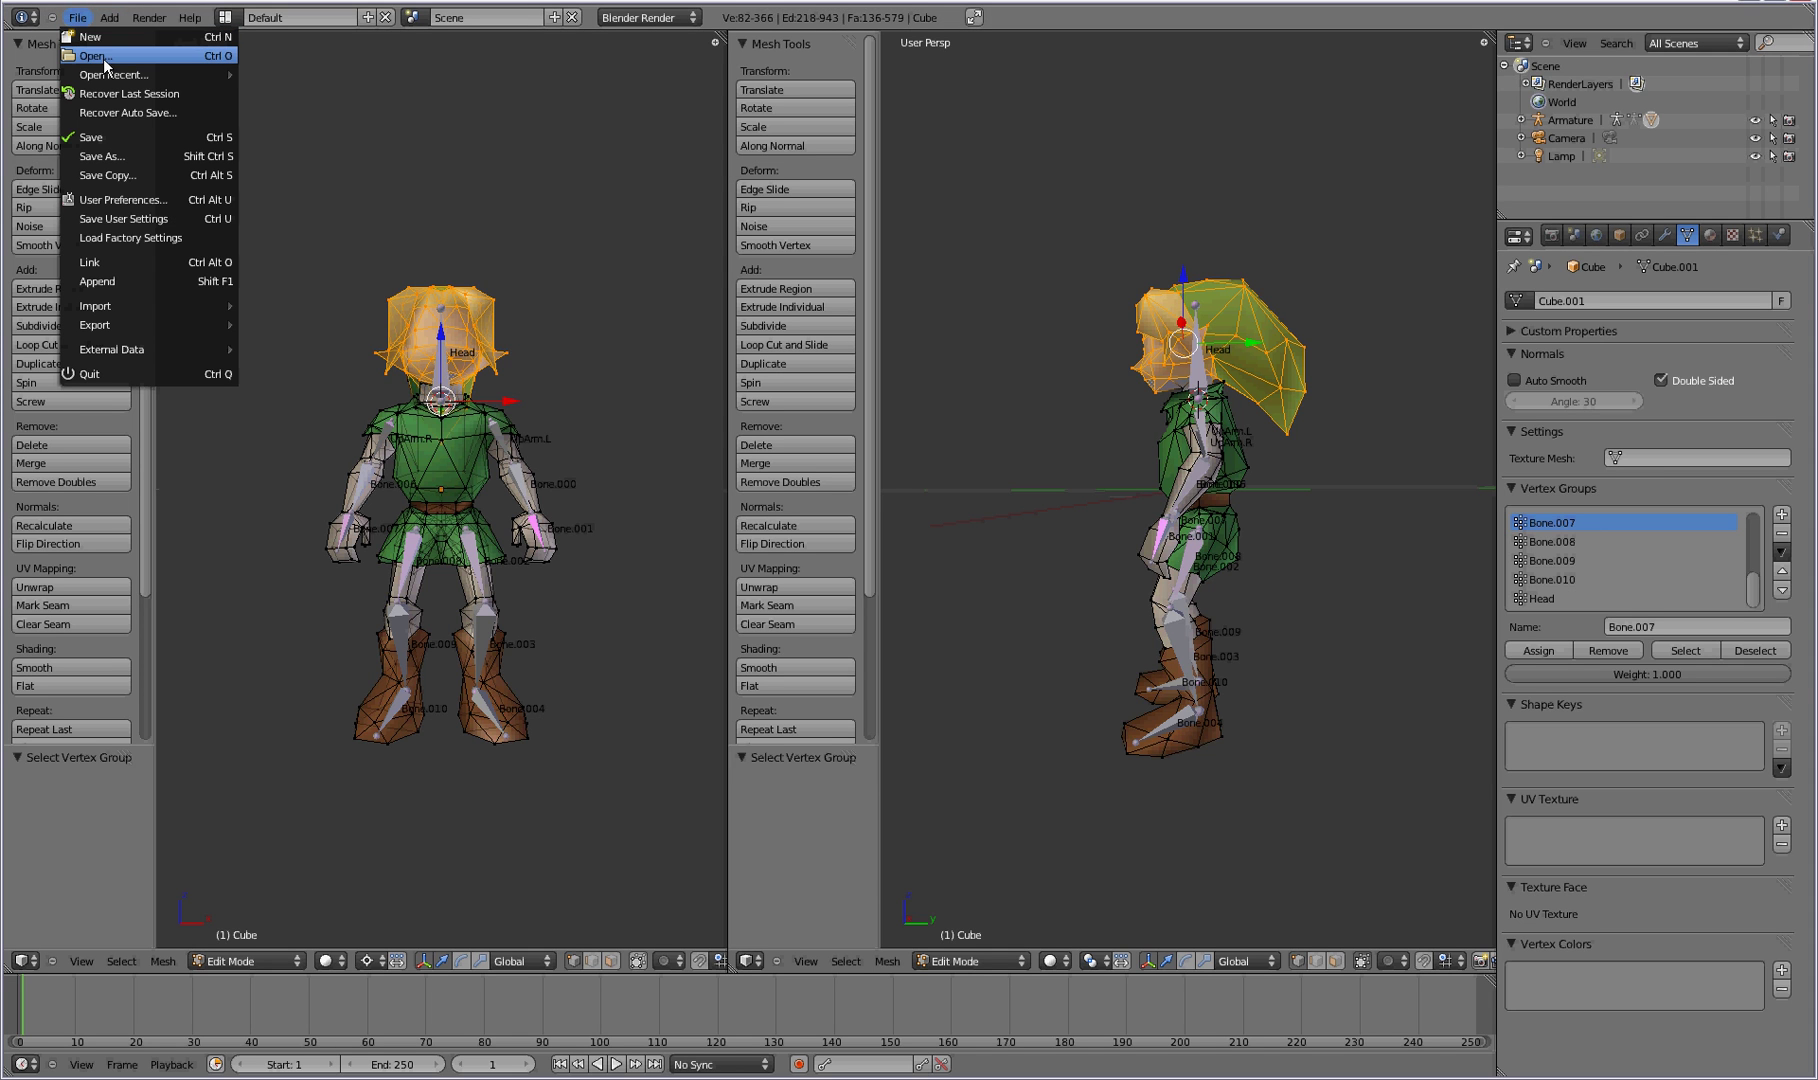
mouse_move(110, 75)
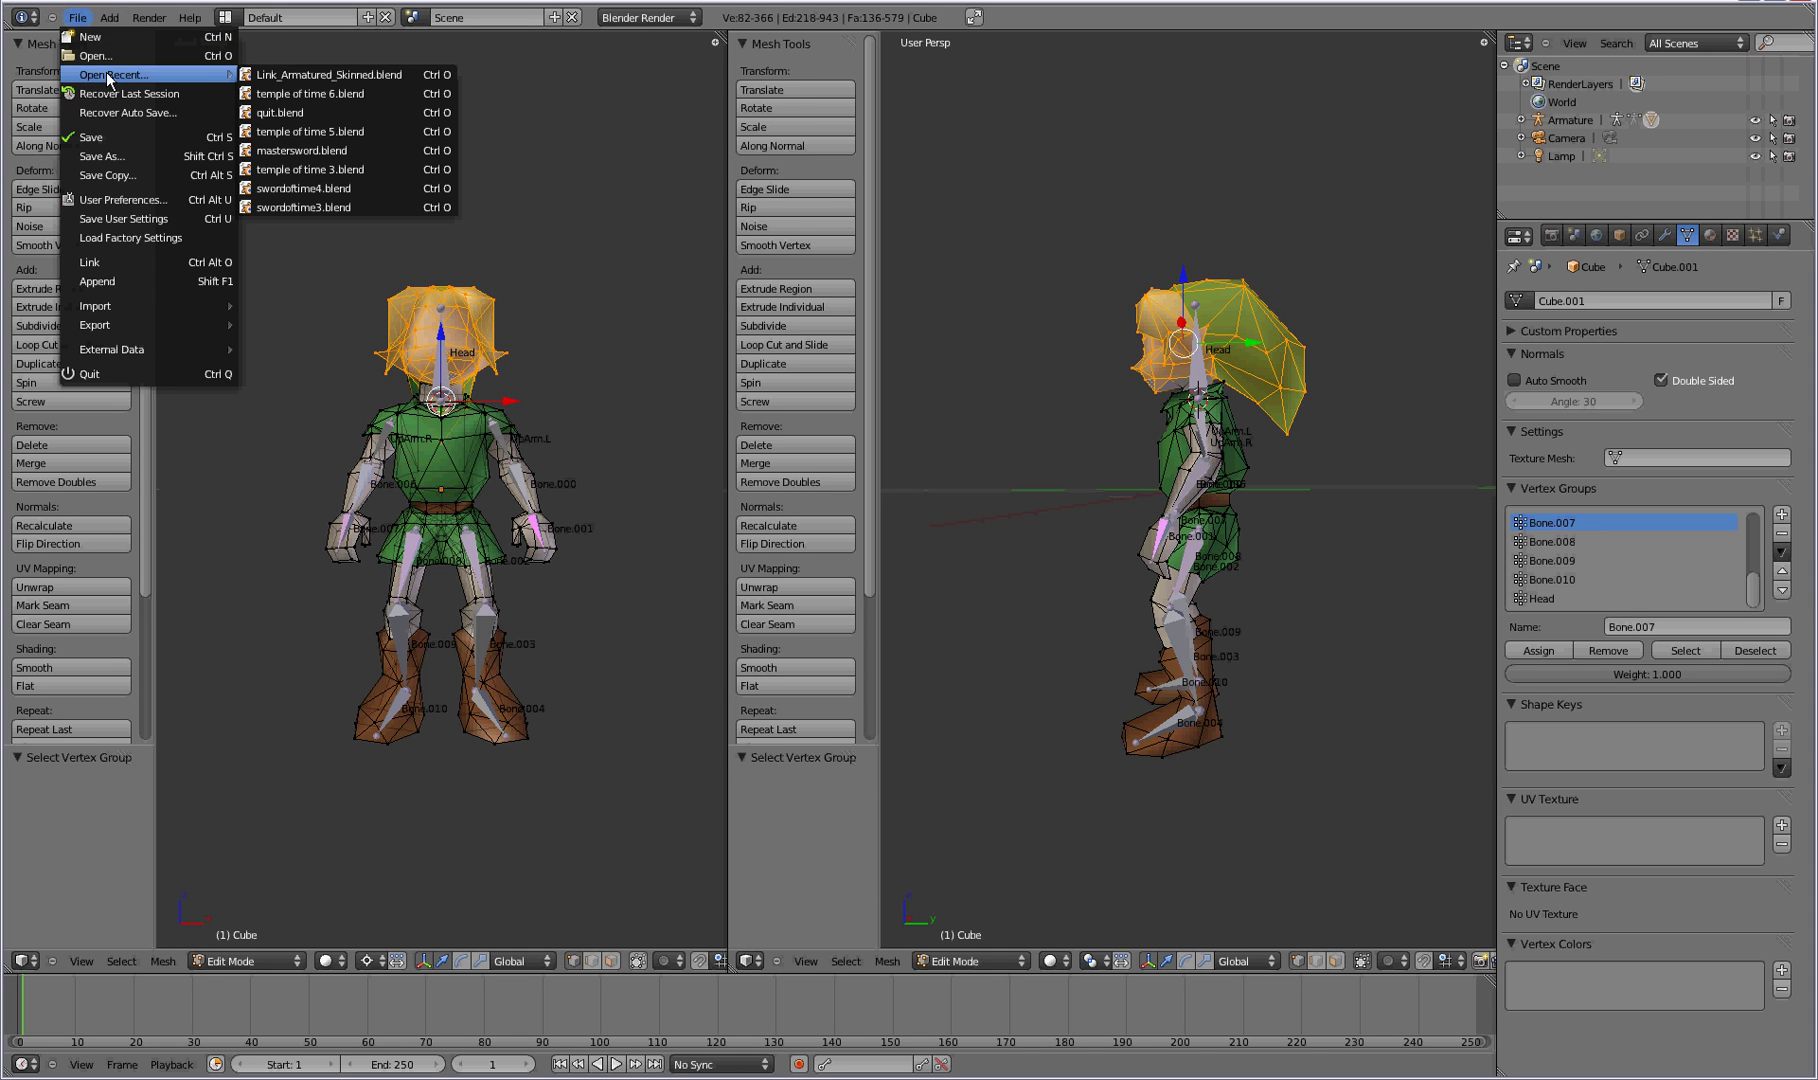
left_click(289, 73)
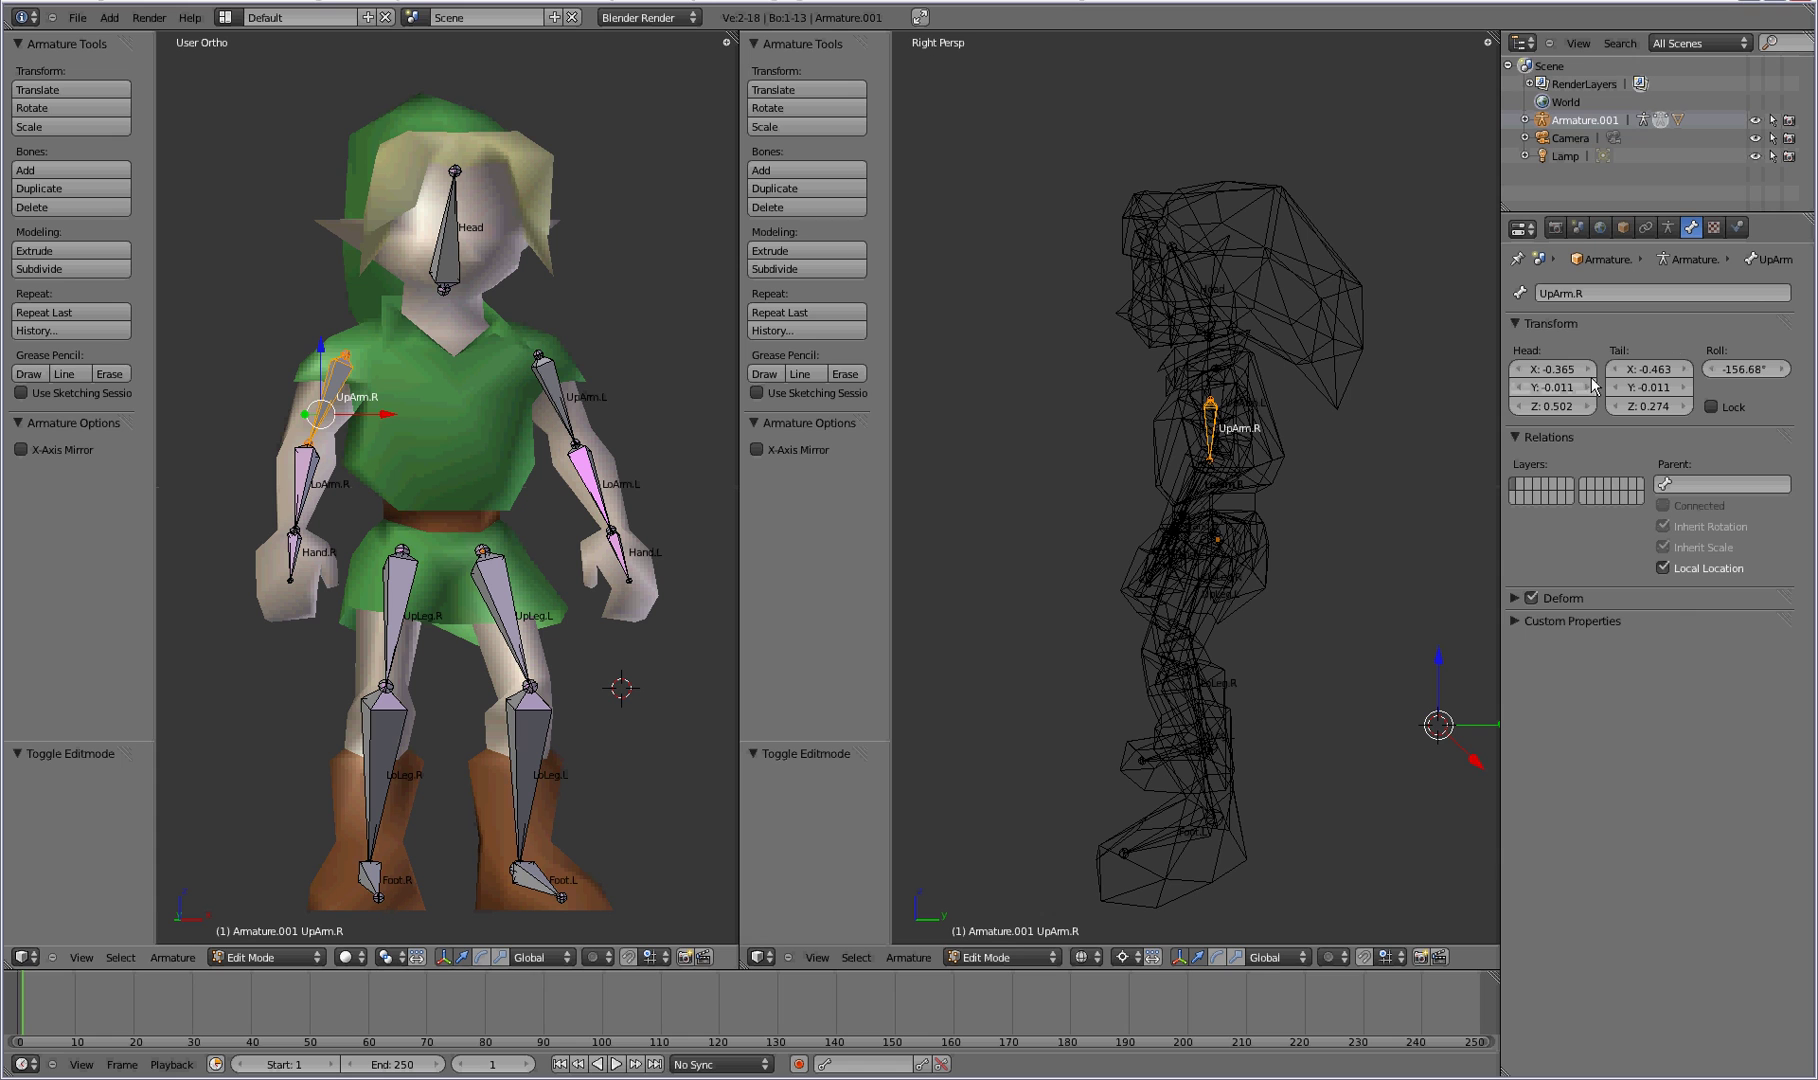
View the armature's and the UpArm.R bone's properties and clear the bone selection.
left_click(1666, 230)
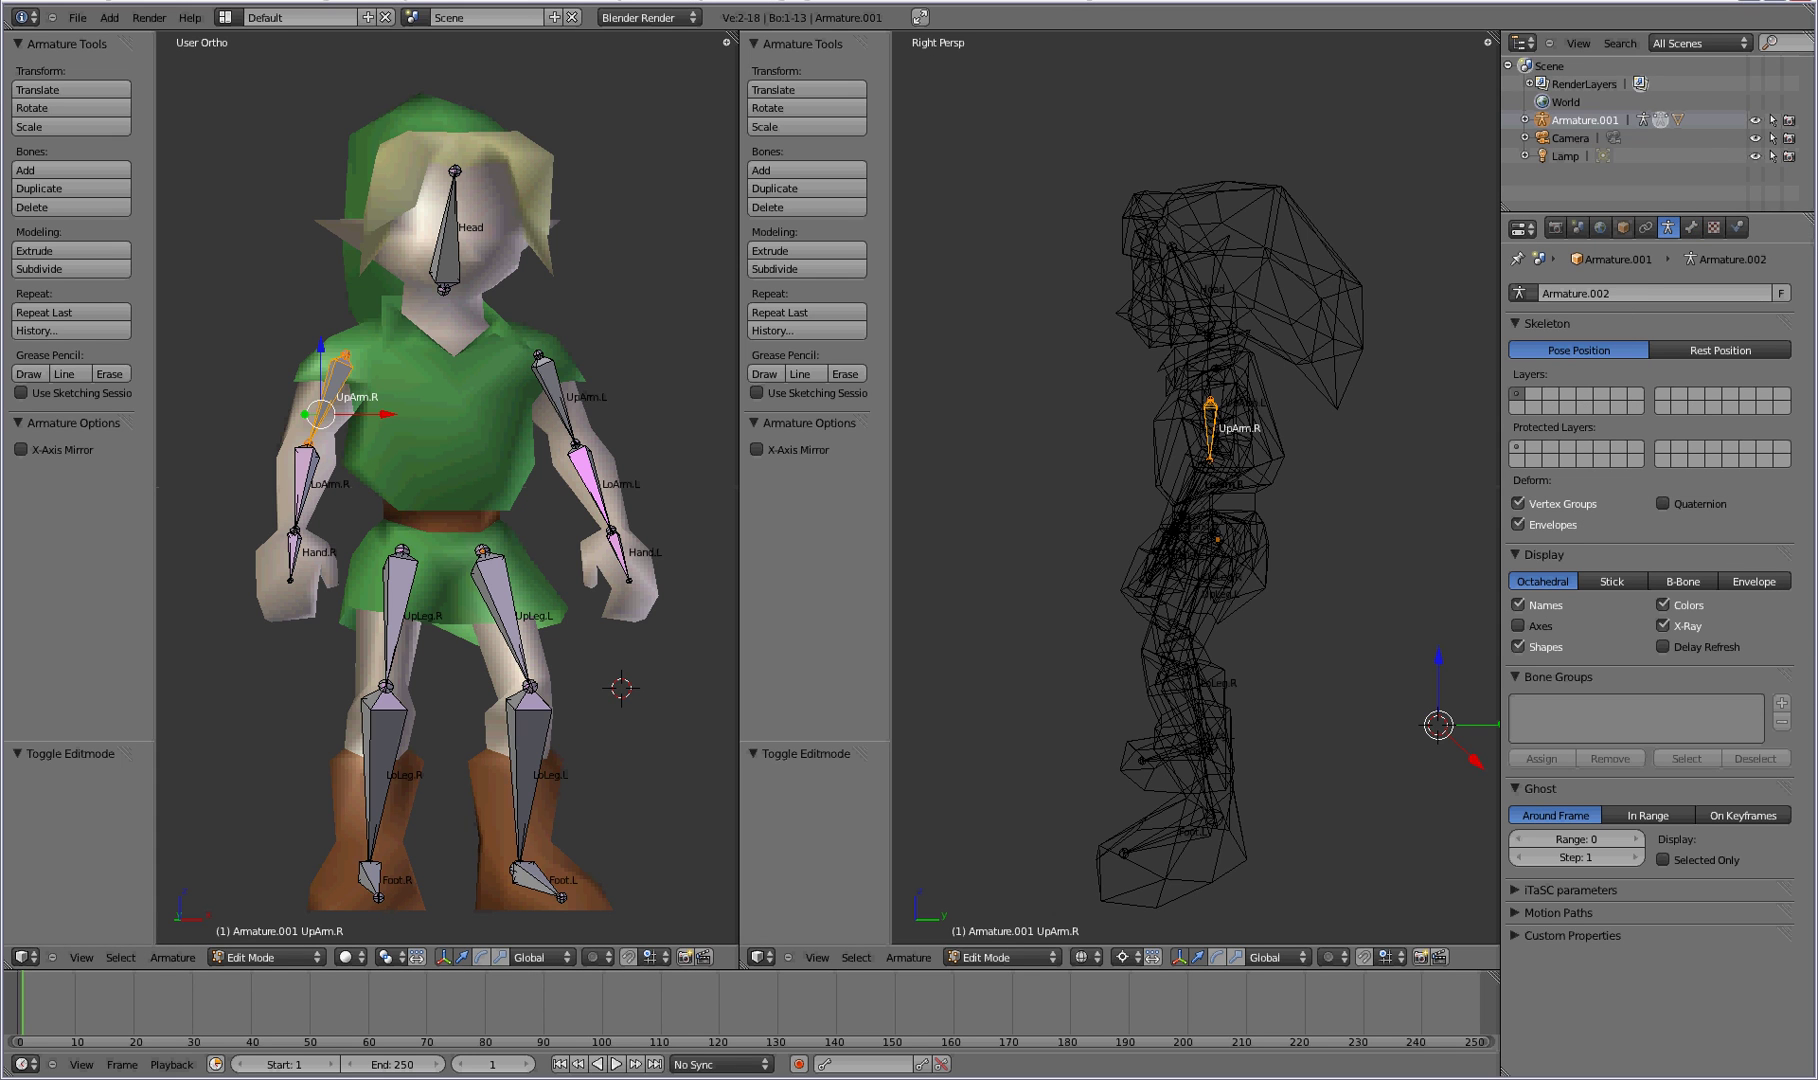
left_click(1690, 228)
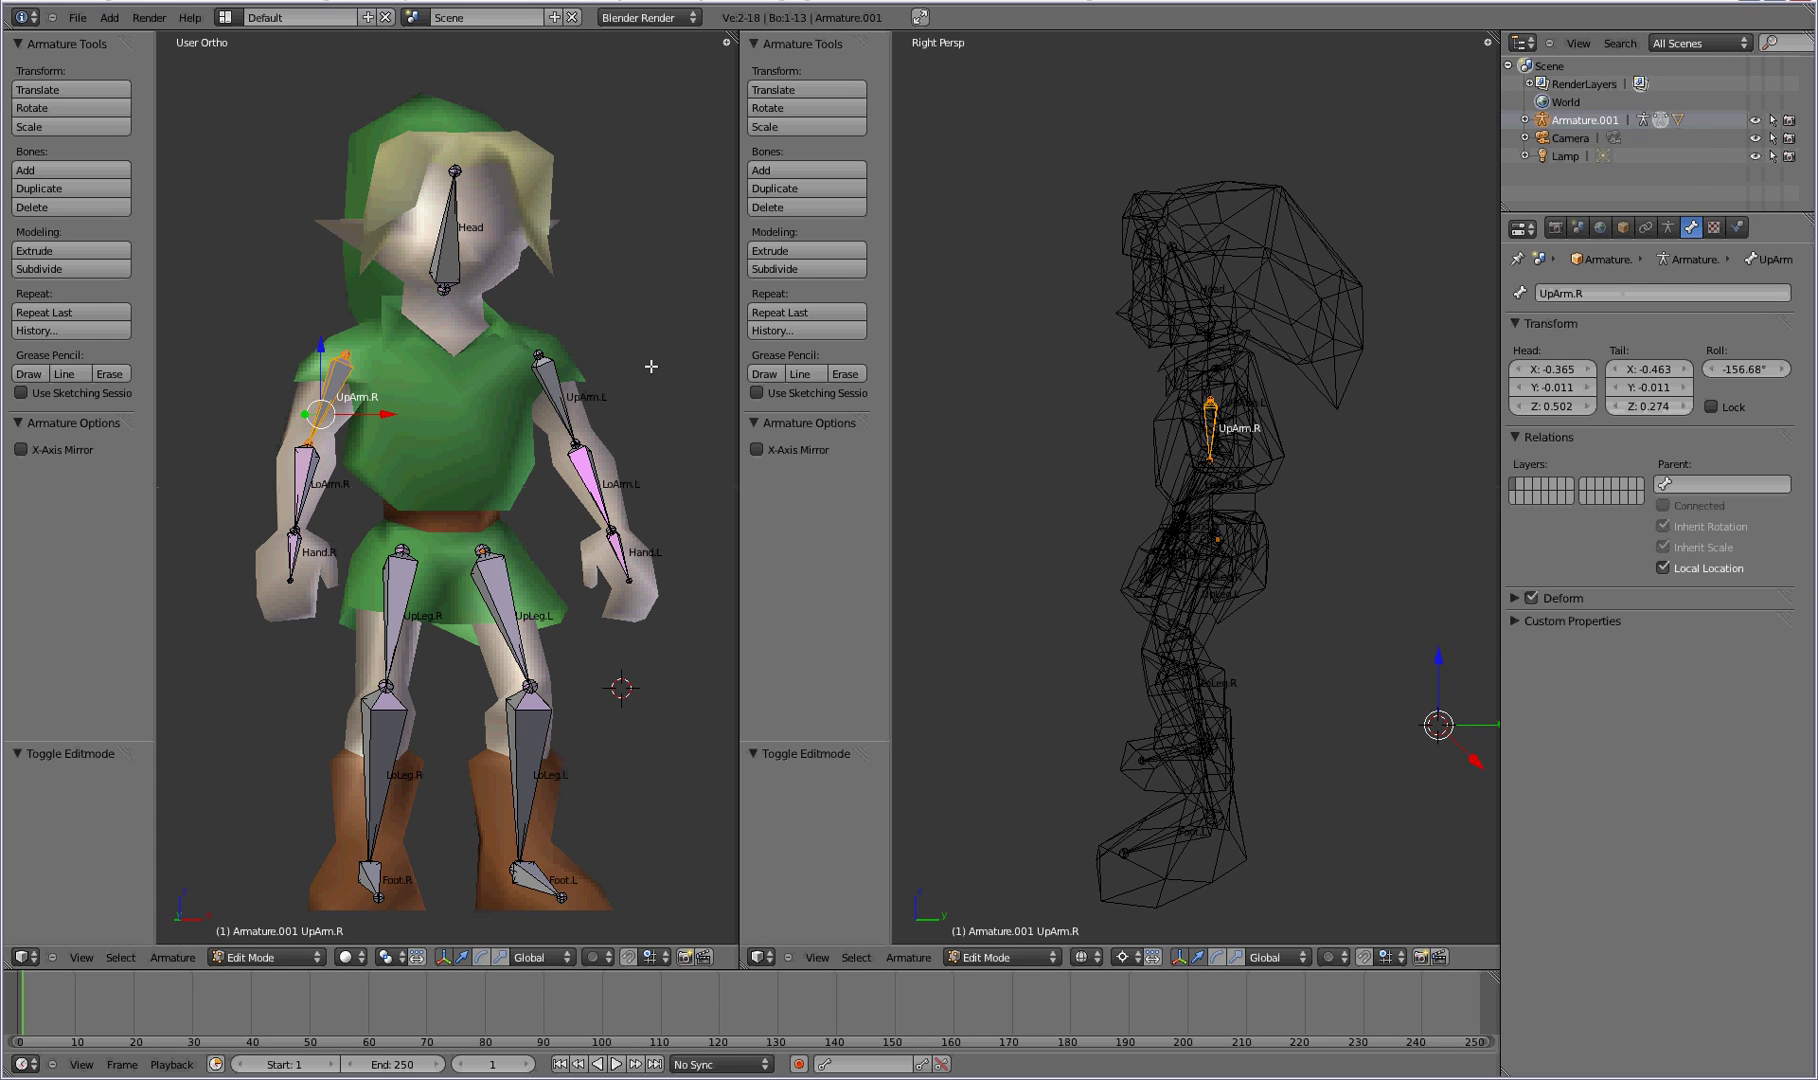
key("ctrl+i")
key("ctrl+i")
key("a")
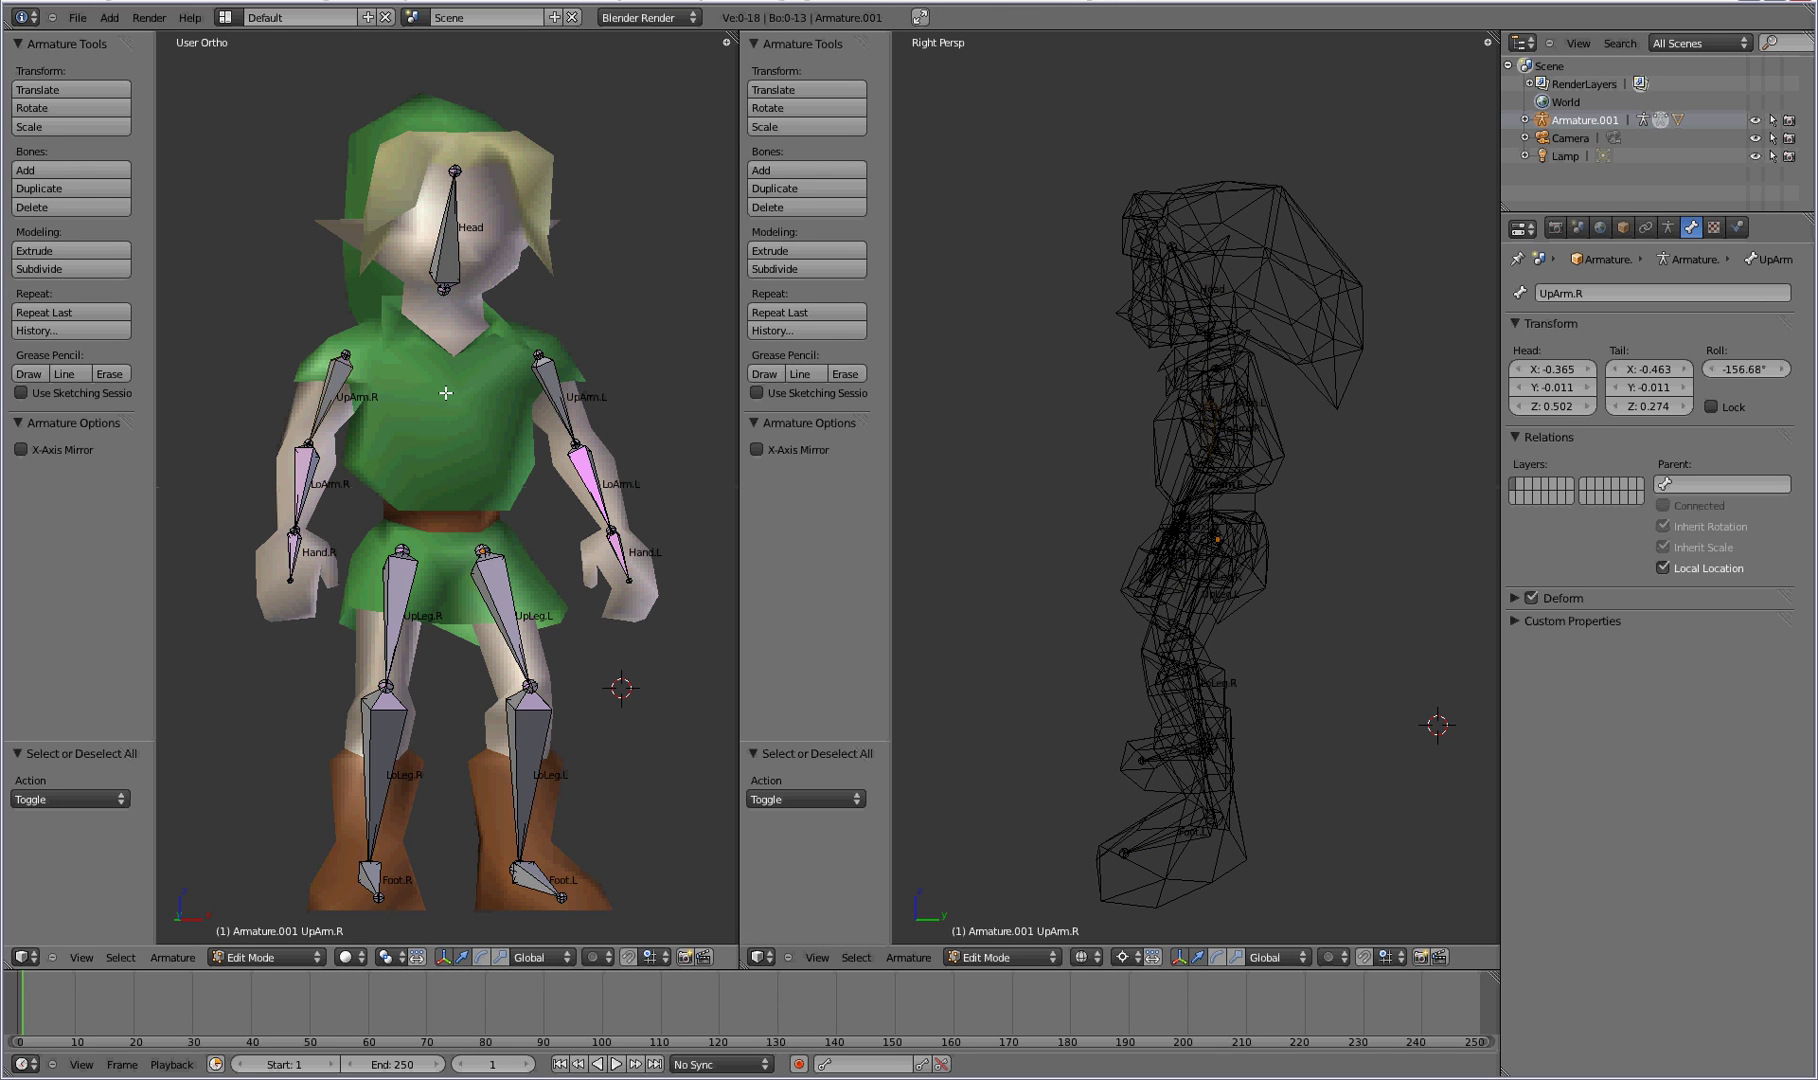
Enter Edit Mode on the character mesh, display its vertex groups and clear the vertex selection.
key("Tab")
right_click(415, 339)
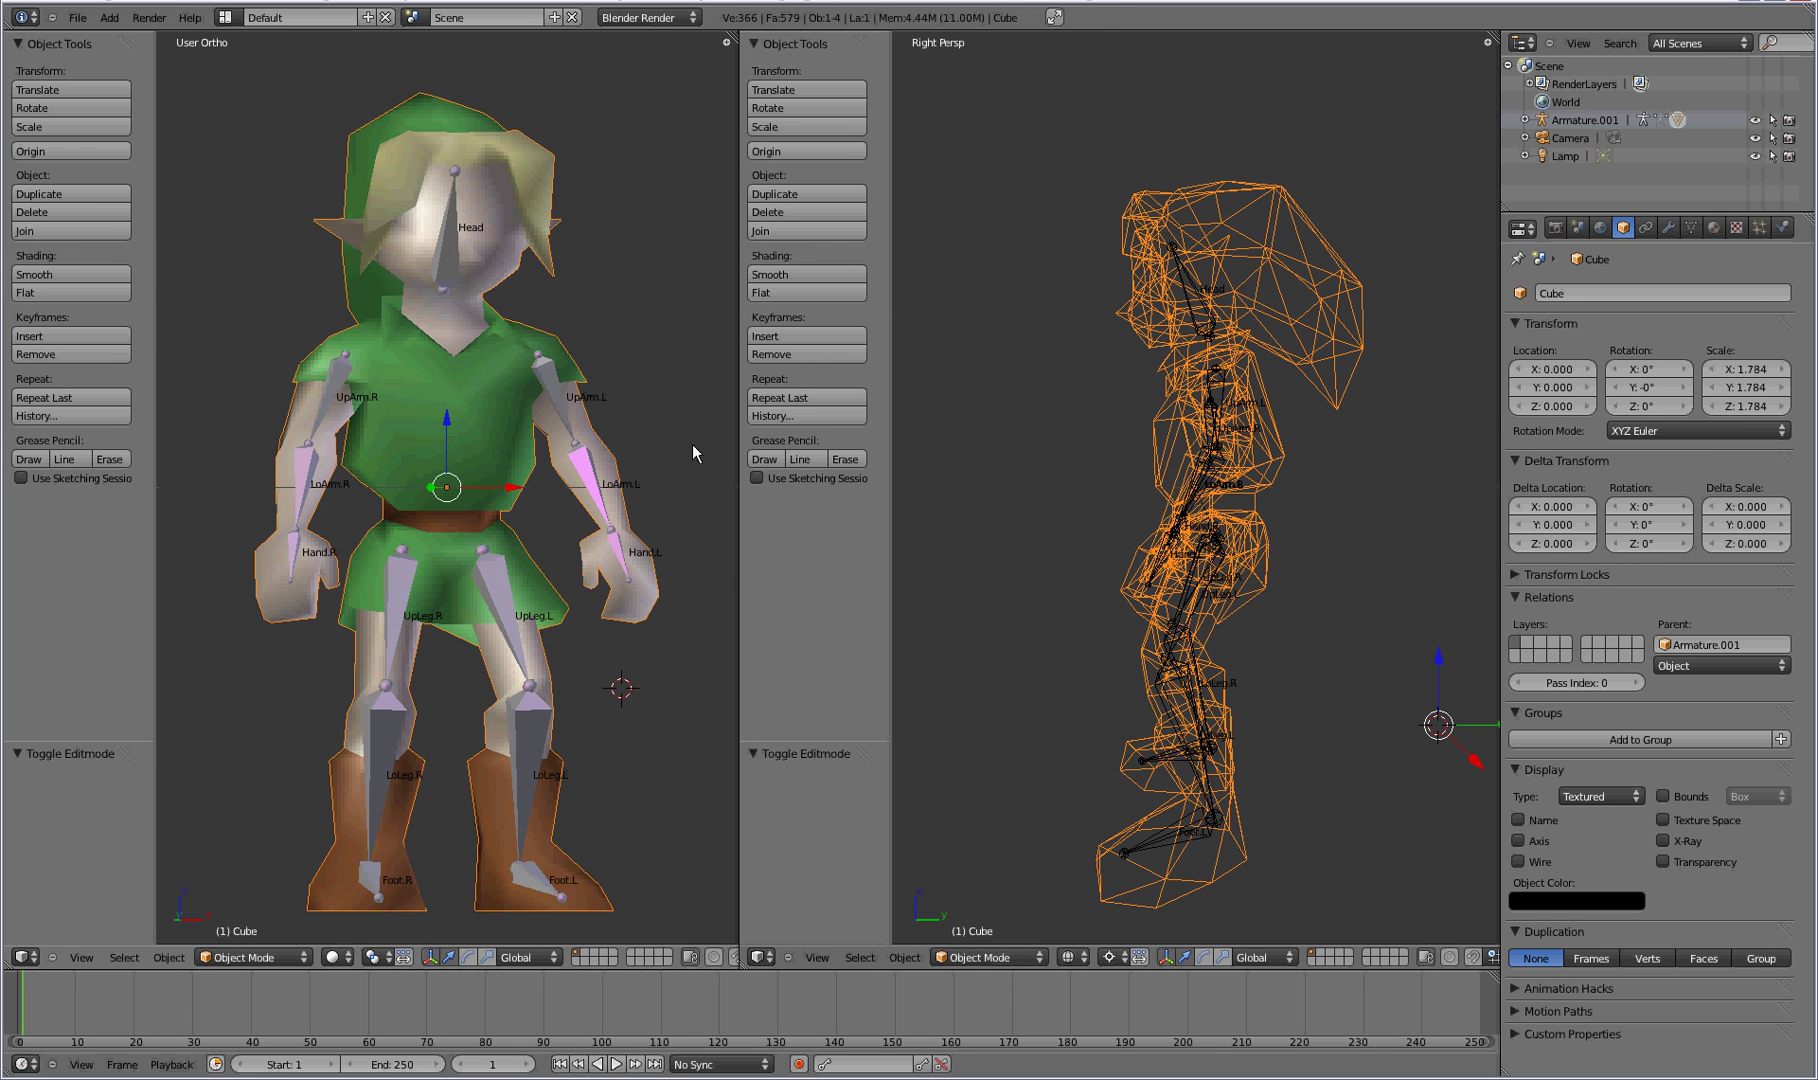
key("Tab")
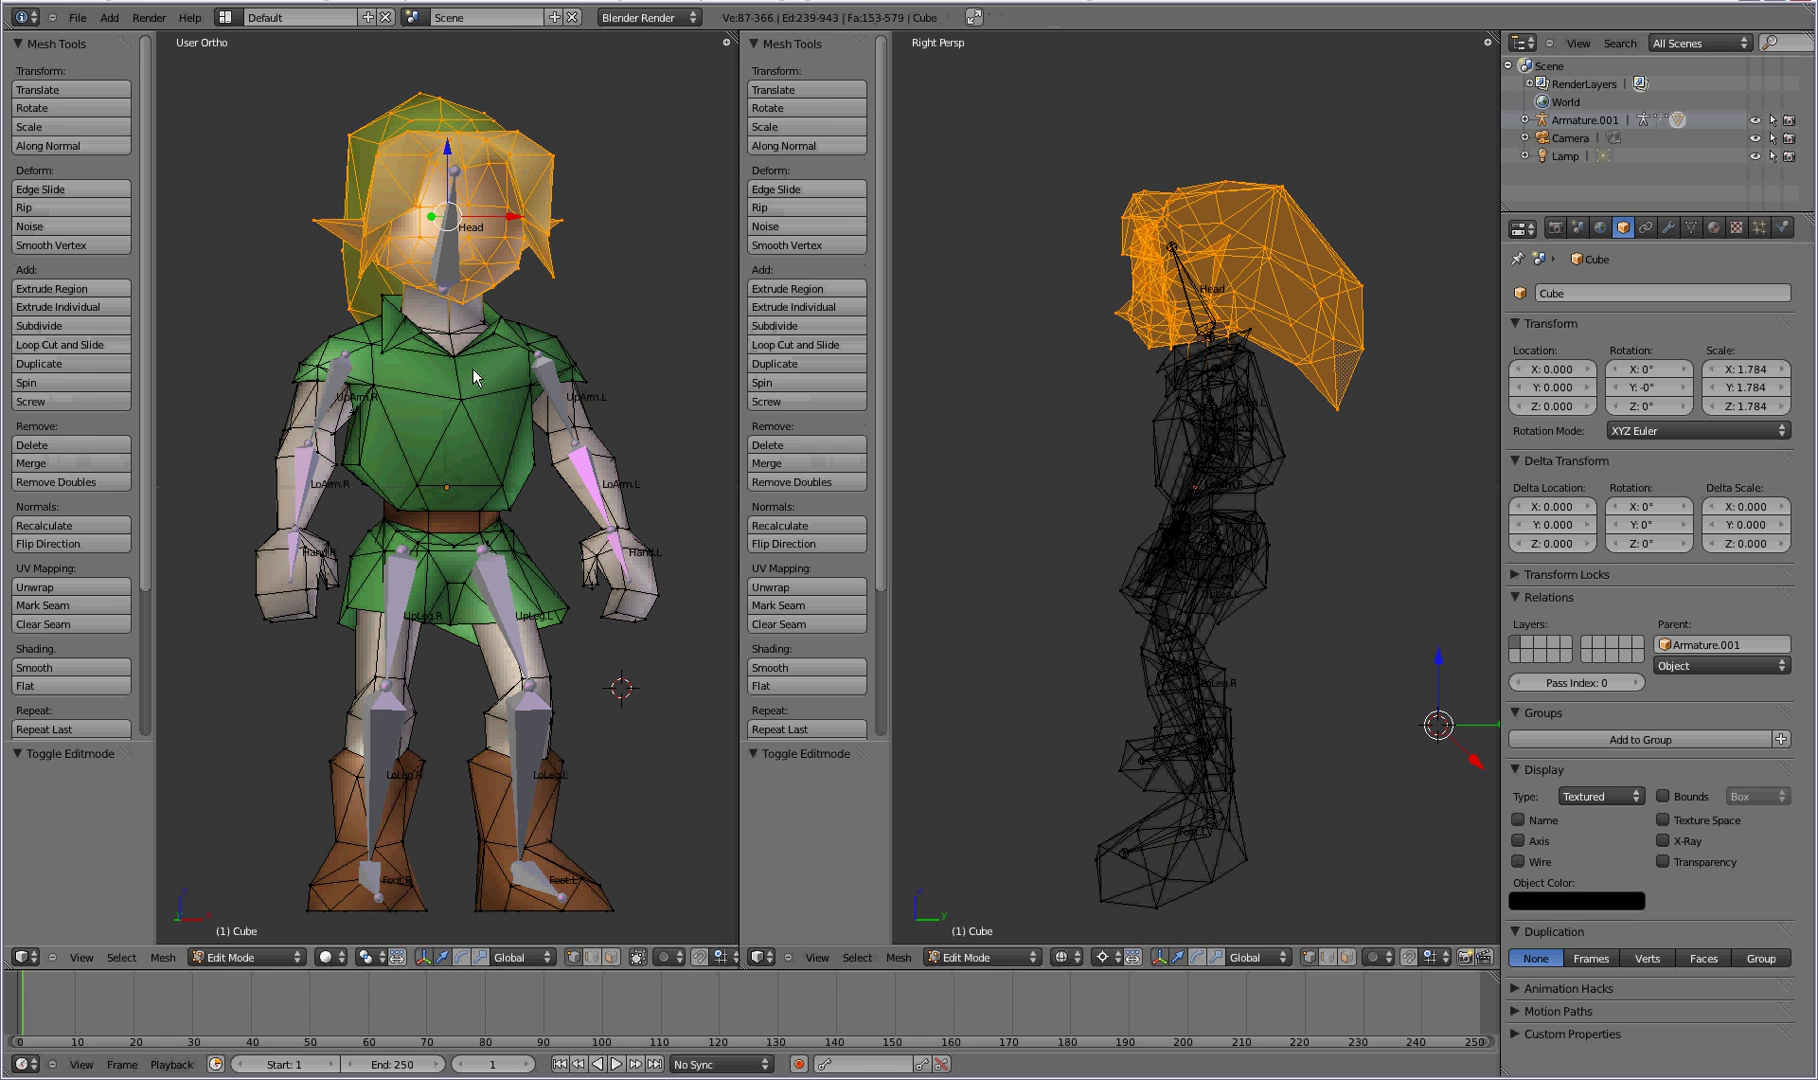
left_click(1690, 228)
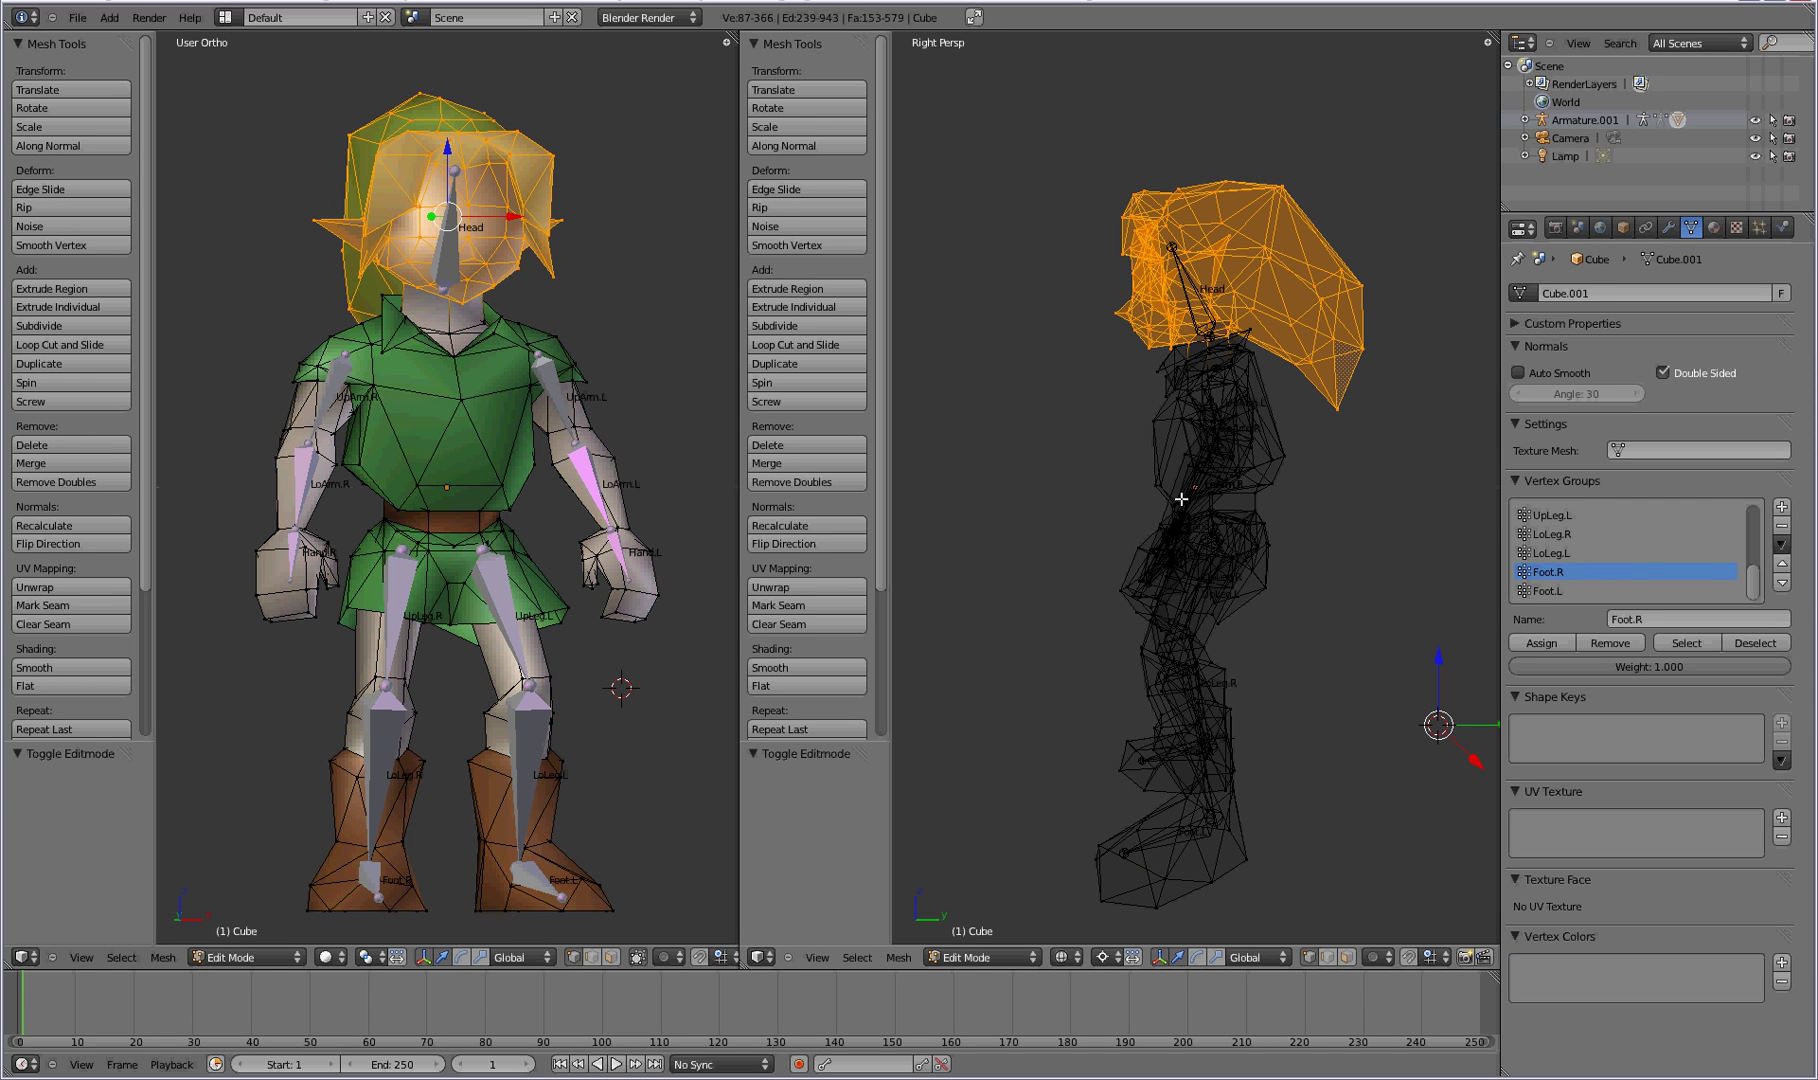
key("a")
Examine the foot and lower-leg groups by selecting the vertices of Foot.L, Foot.R, LoLeg.L and LoLeg.R.
left_click(1611, 590)
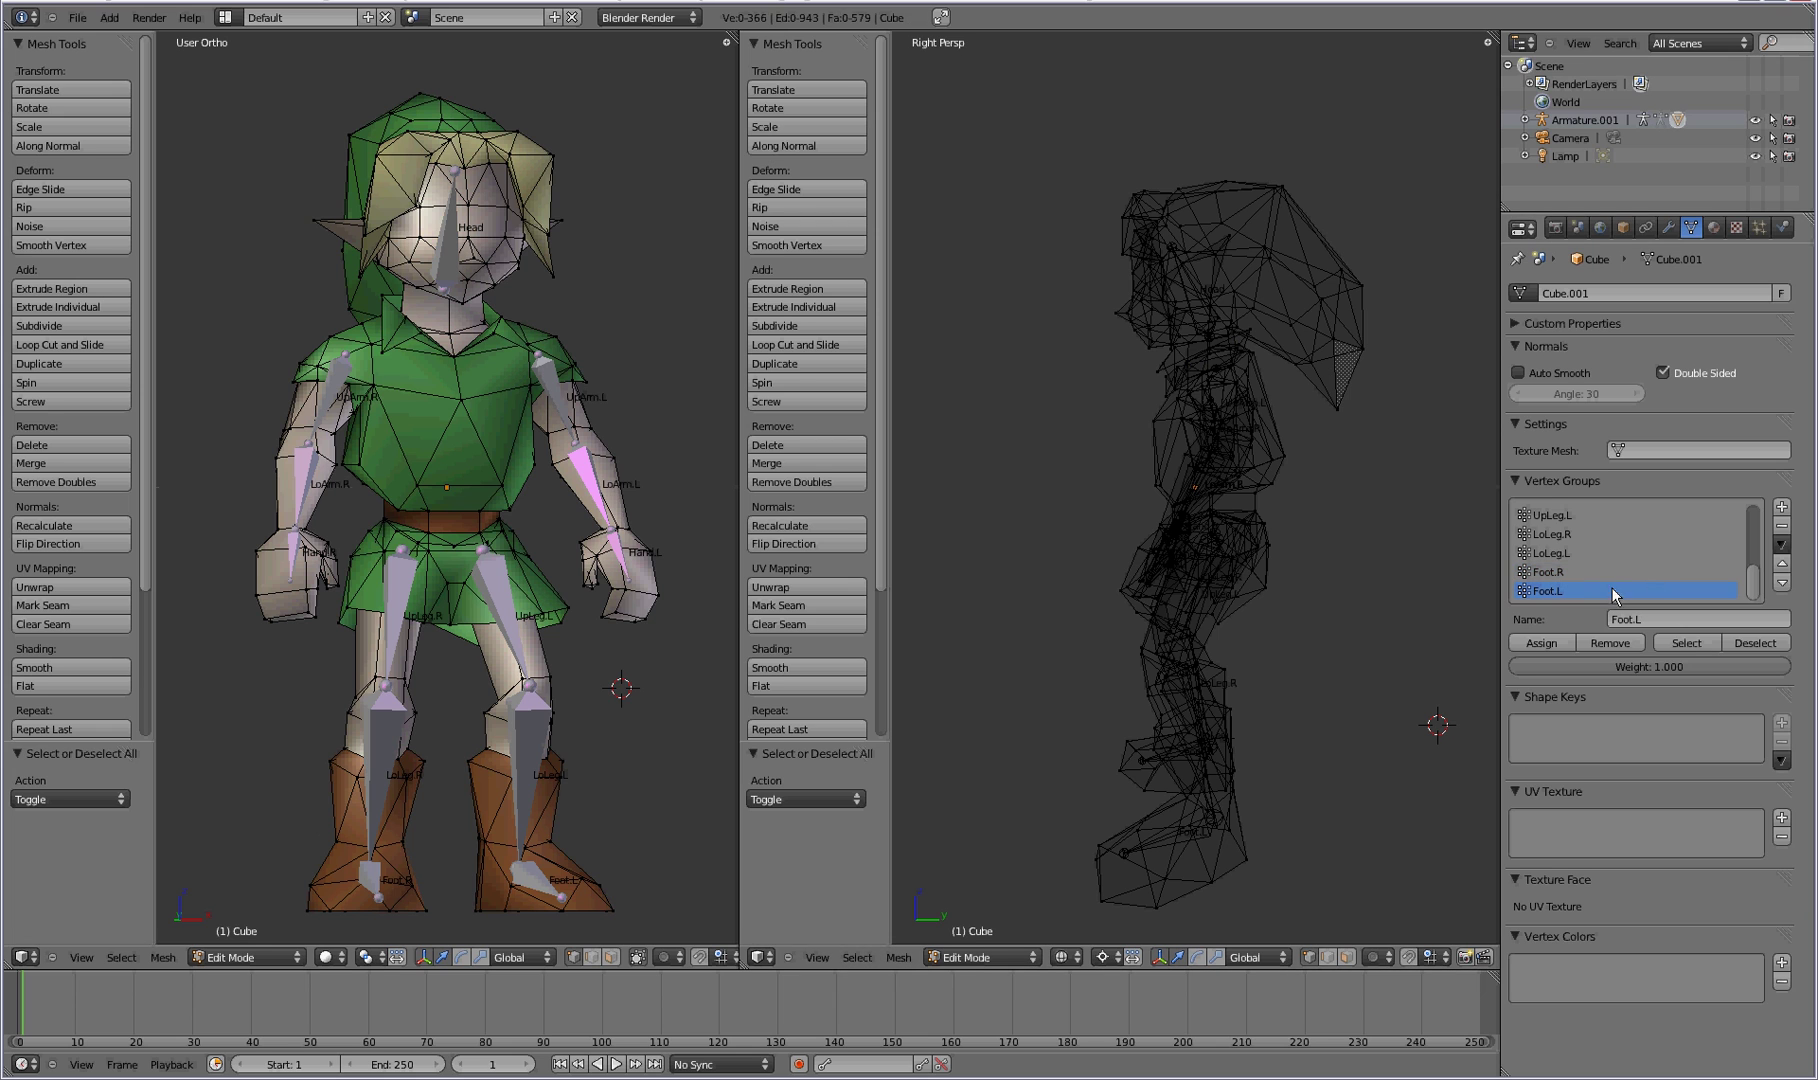
left_click(1677, 644)
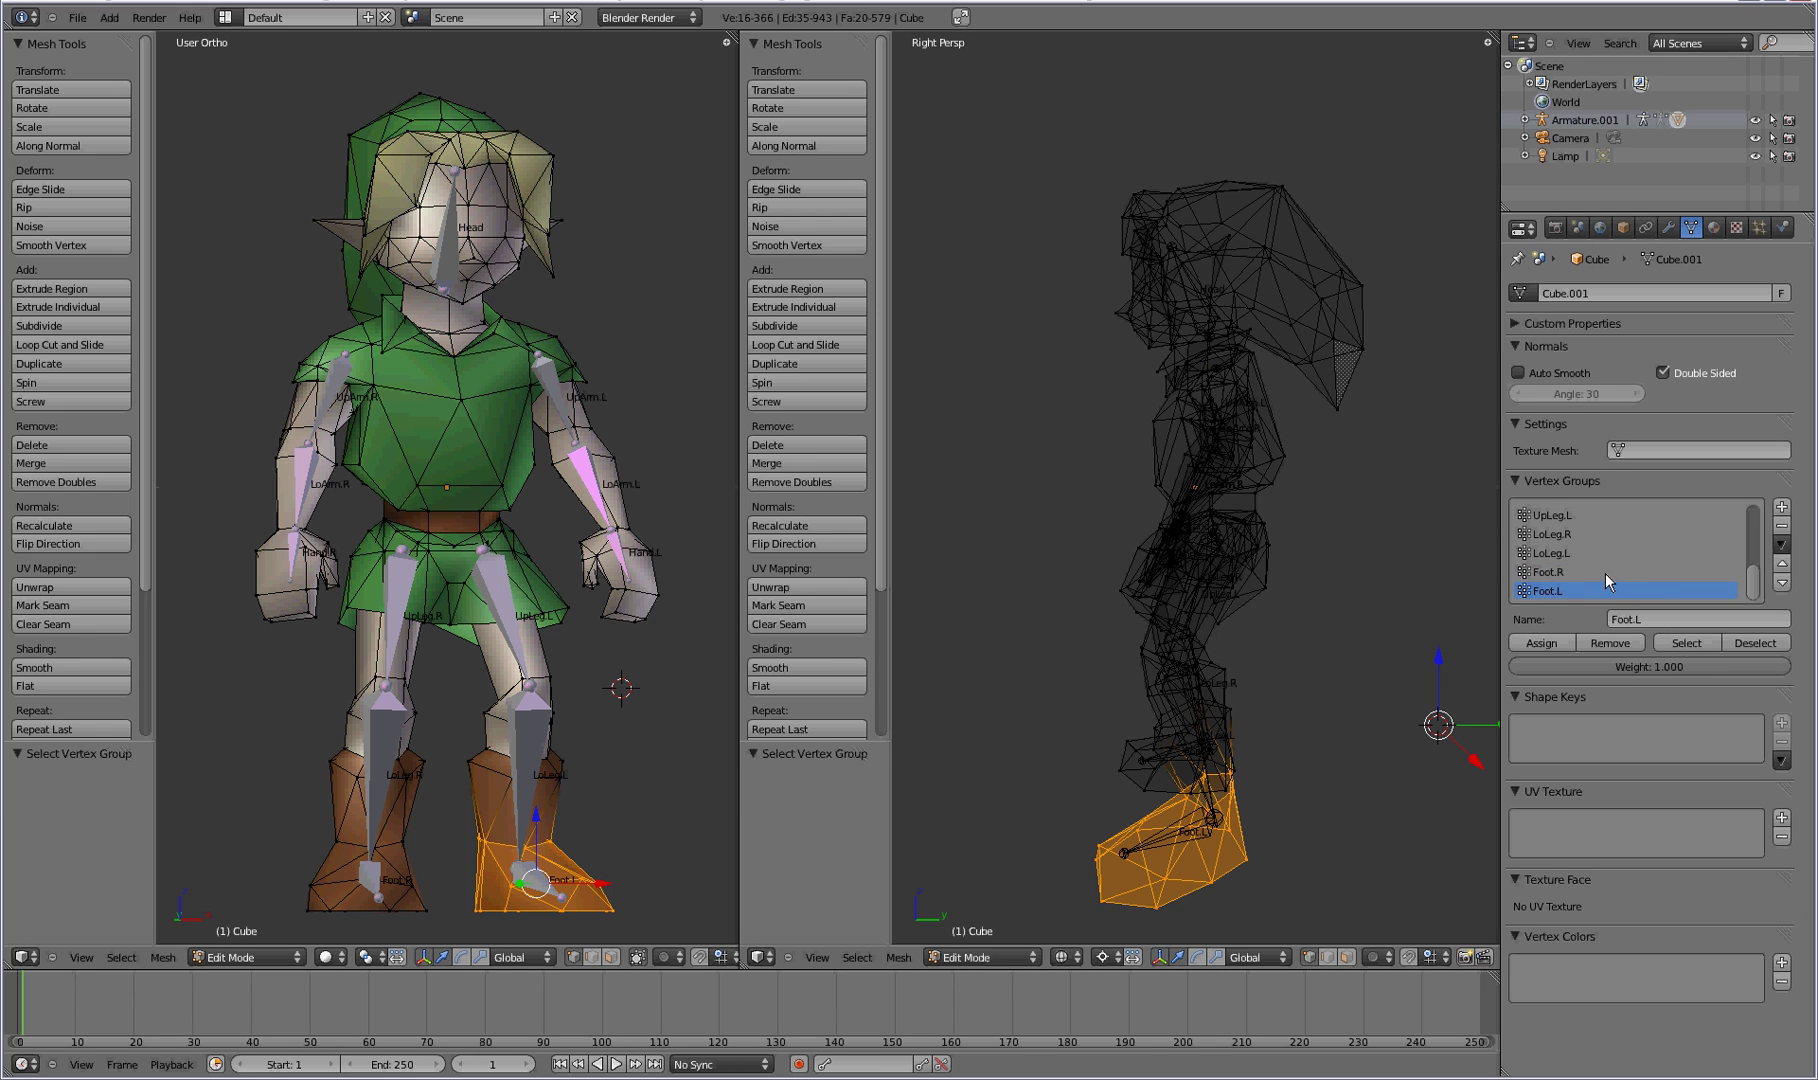
left_click(1690, 643)
key("Up")
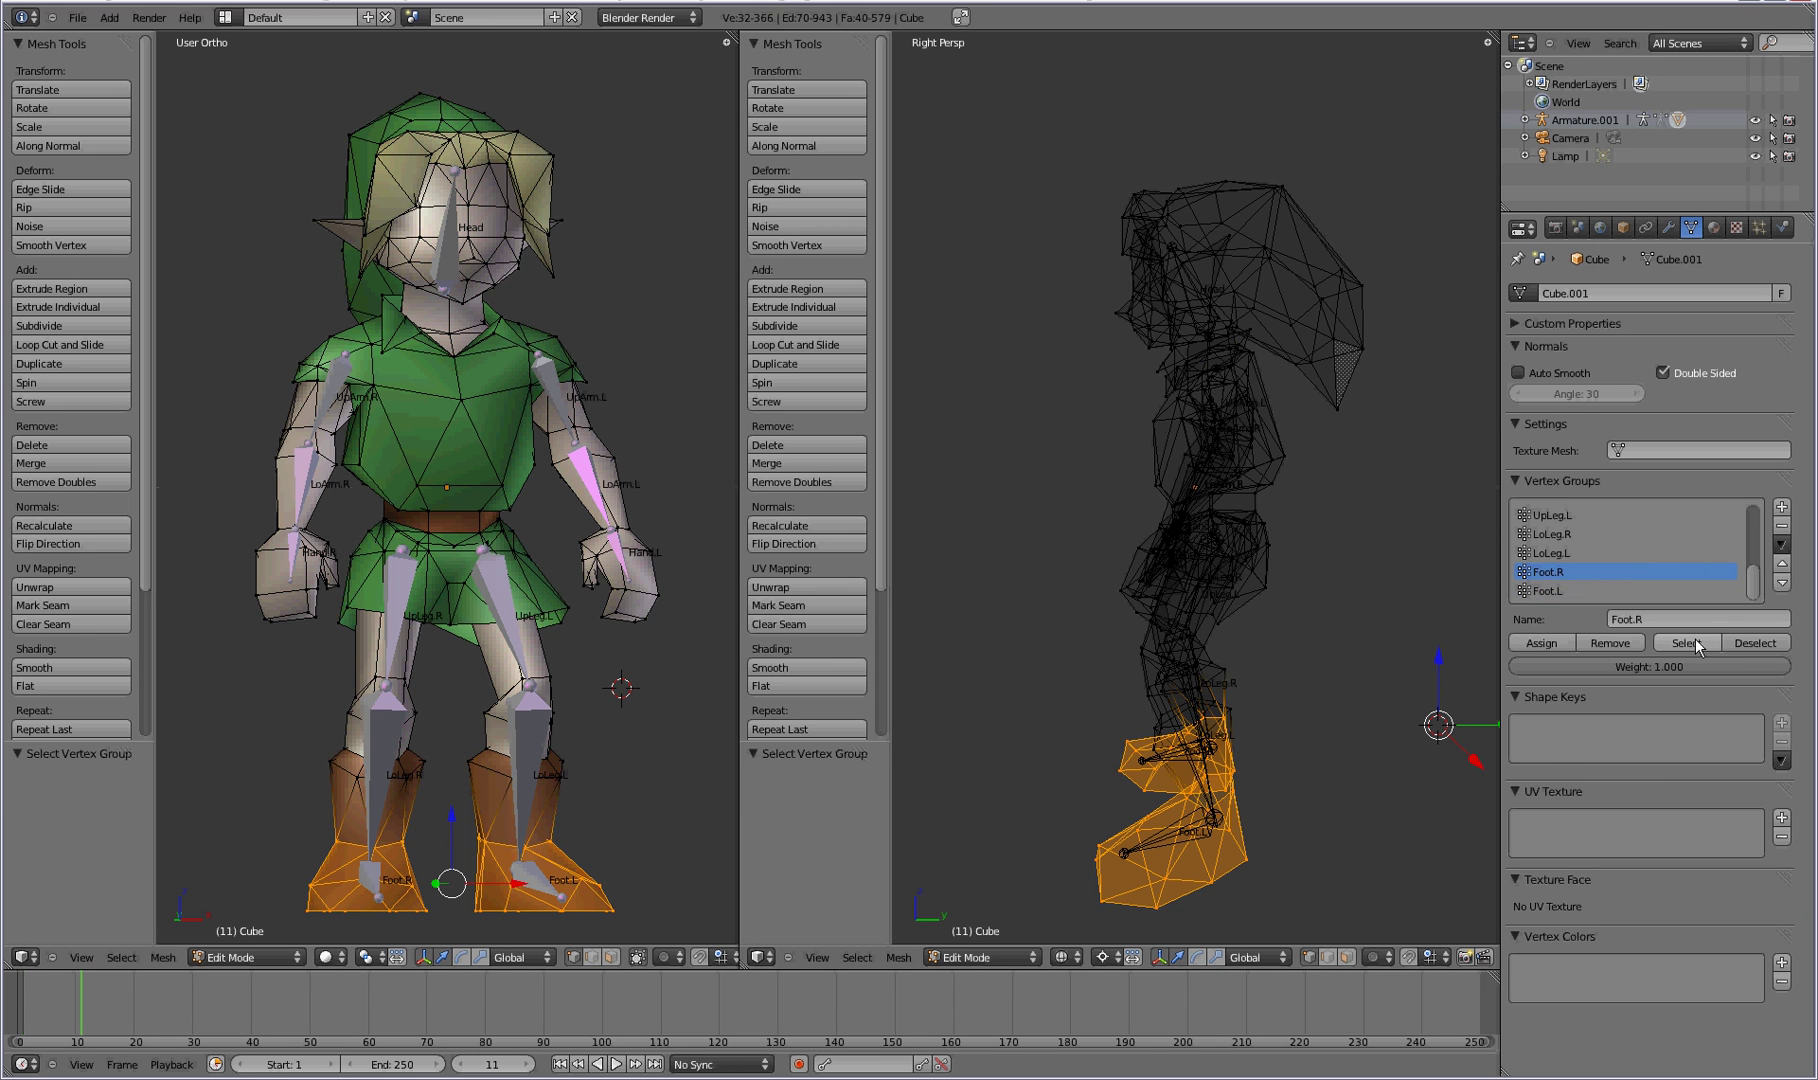
key("Up")
left_click(1617, 553)
left_click(1686, 643)
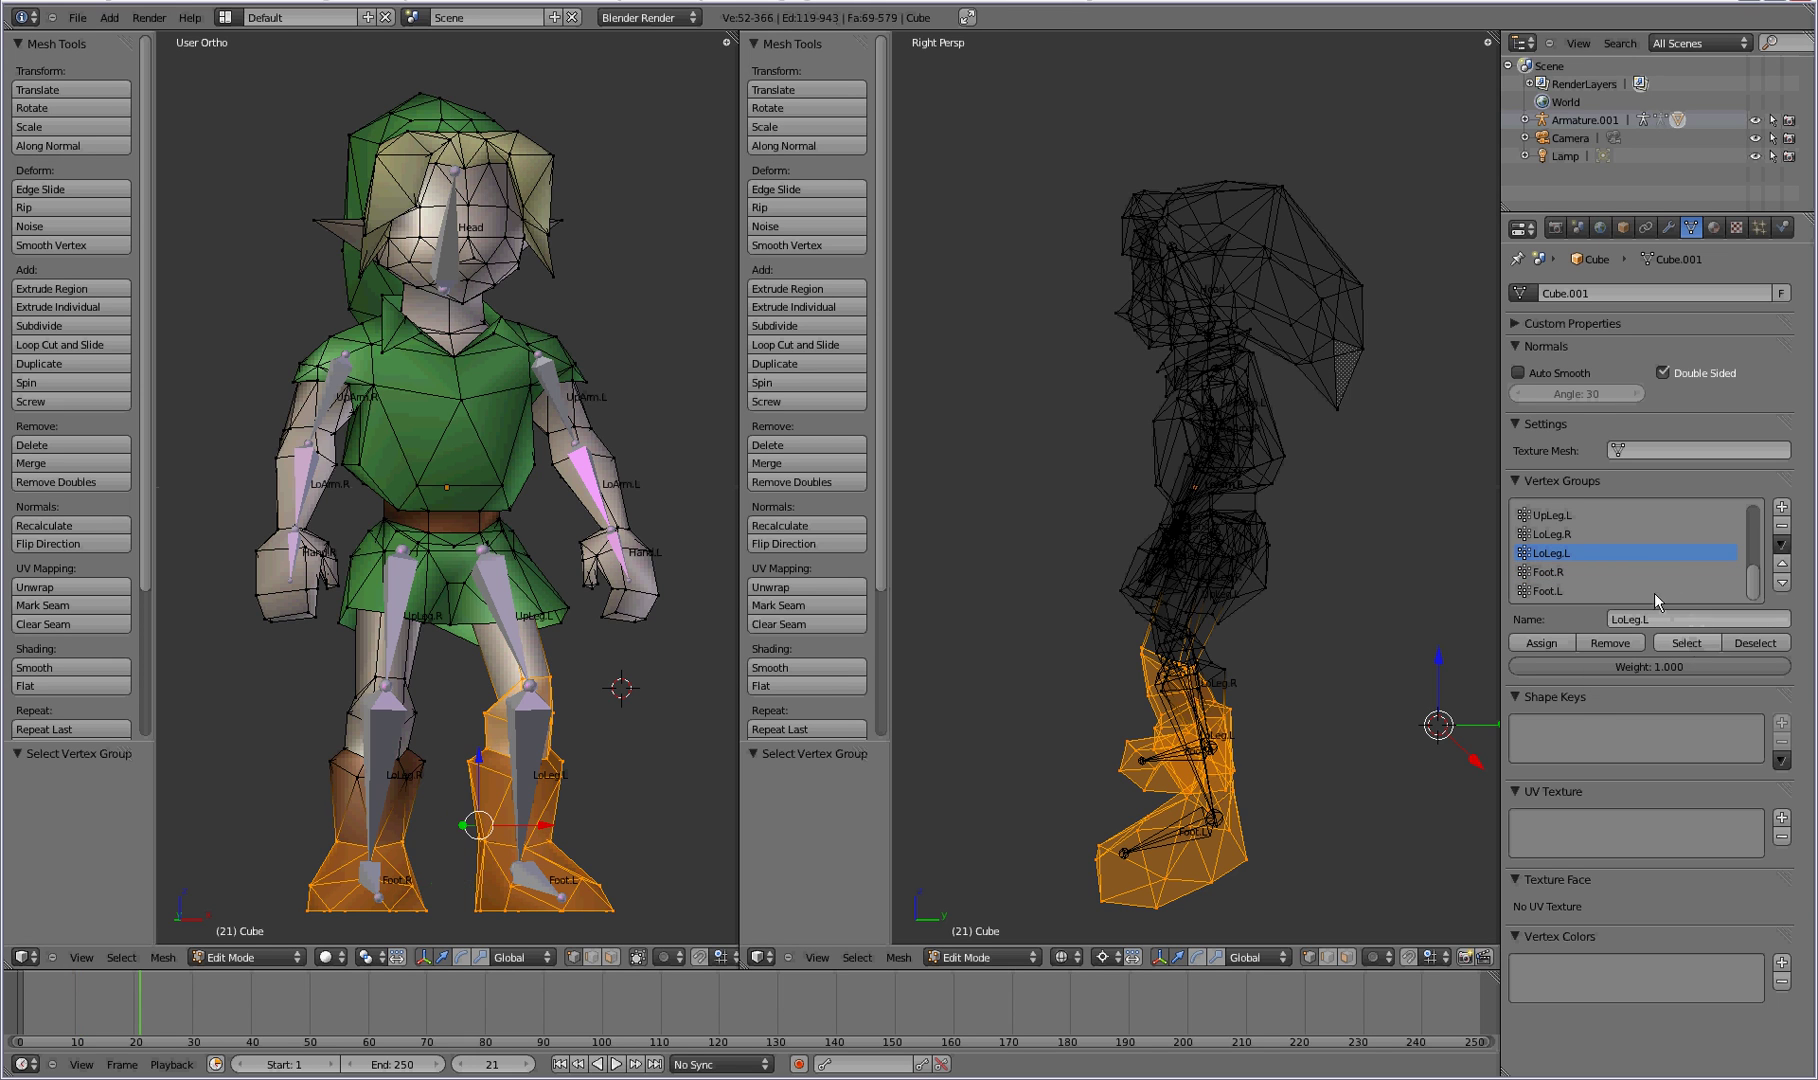
left_click(1594, 533)
left_click(1704, 641)
Add the vertices of groups UpLeg.L and UpLeg.R to the selection to check the upper legs.
left_click(1604, 513)
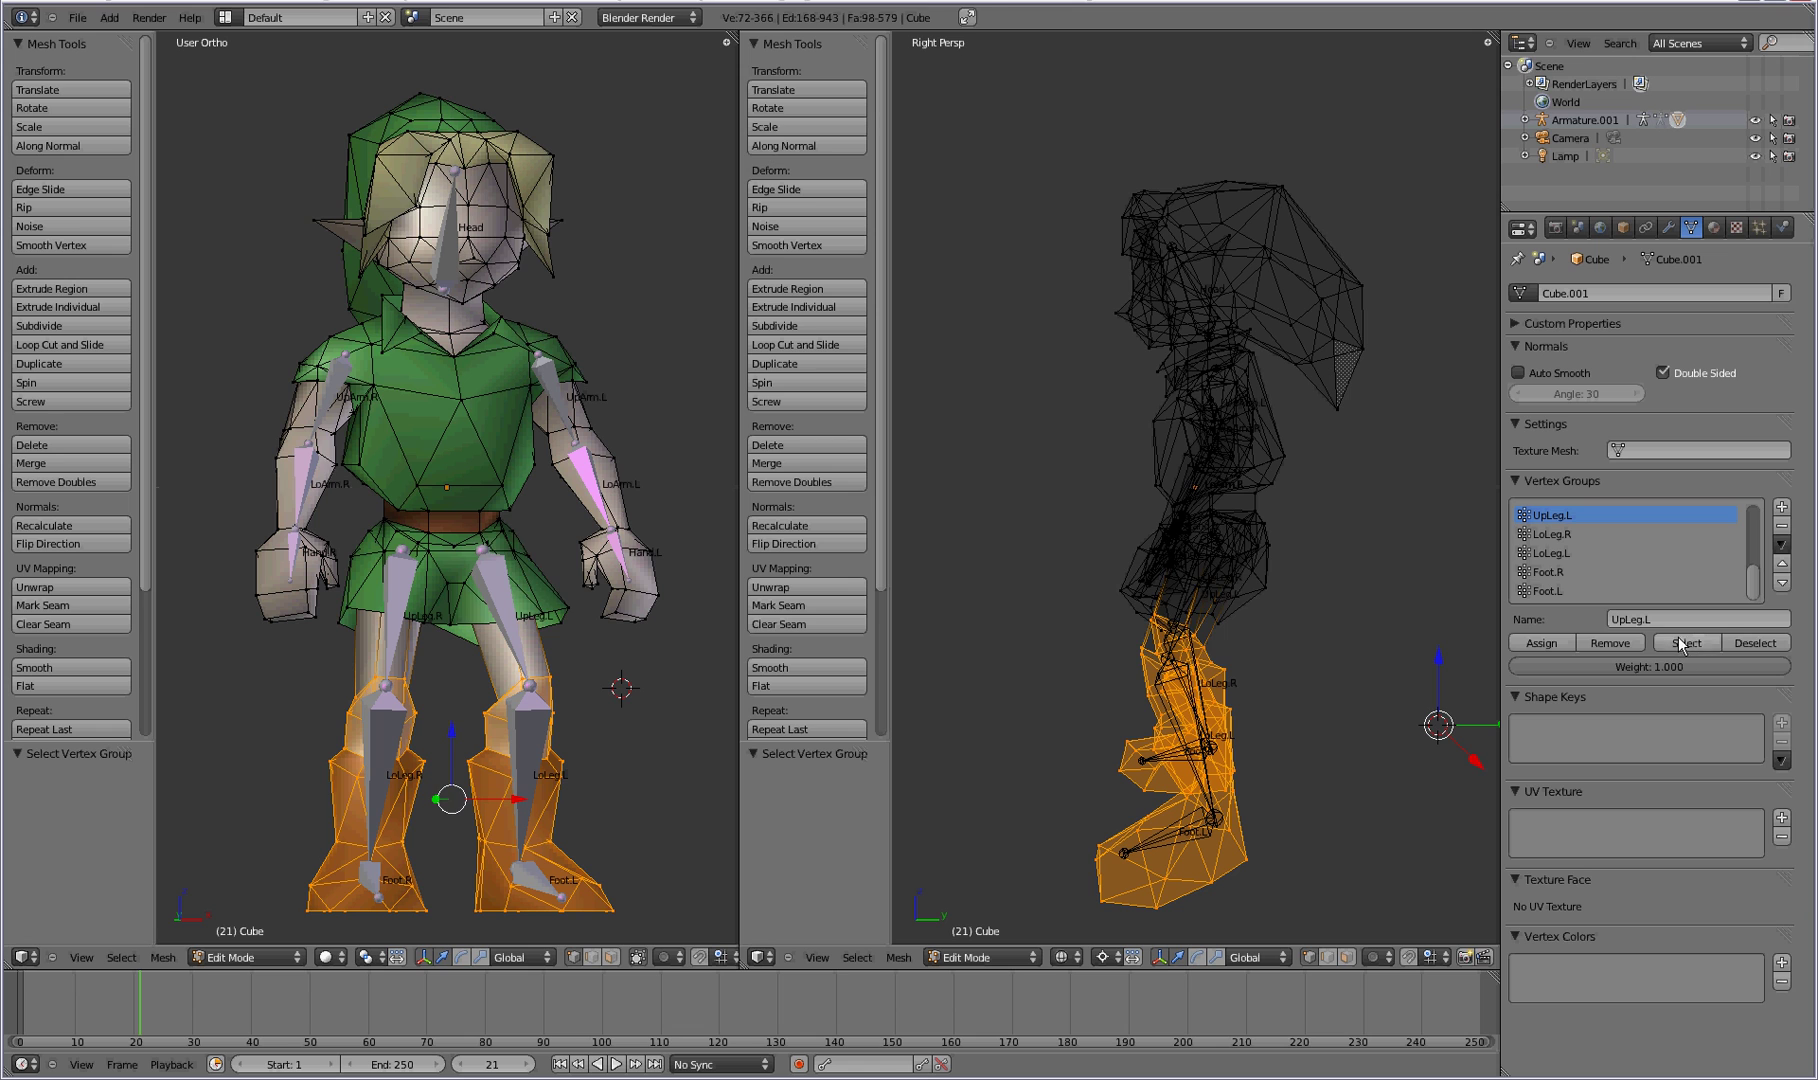
left_click(1682, 643)
scroll(1648, 538, "up", 1)
left_click(1595, 535)
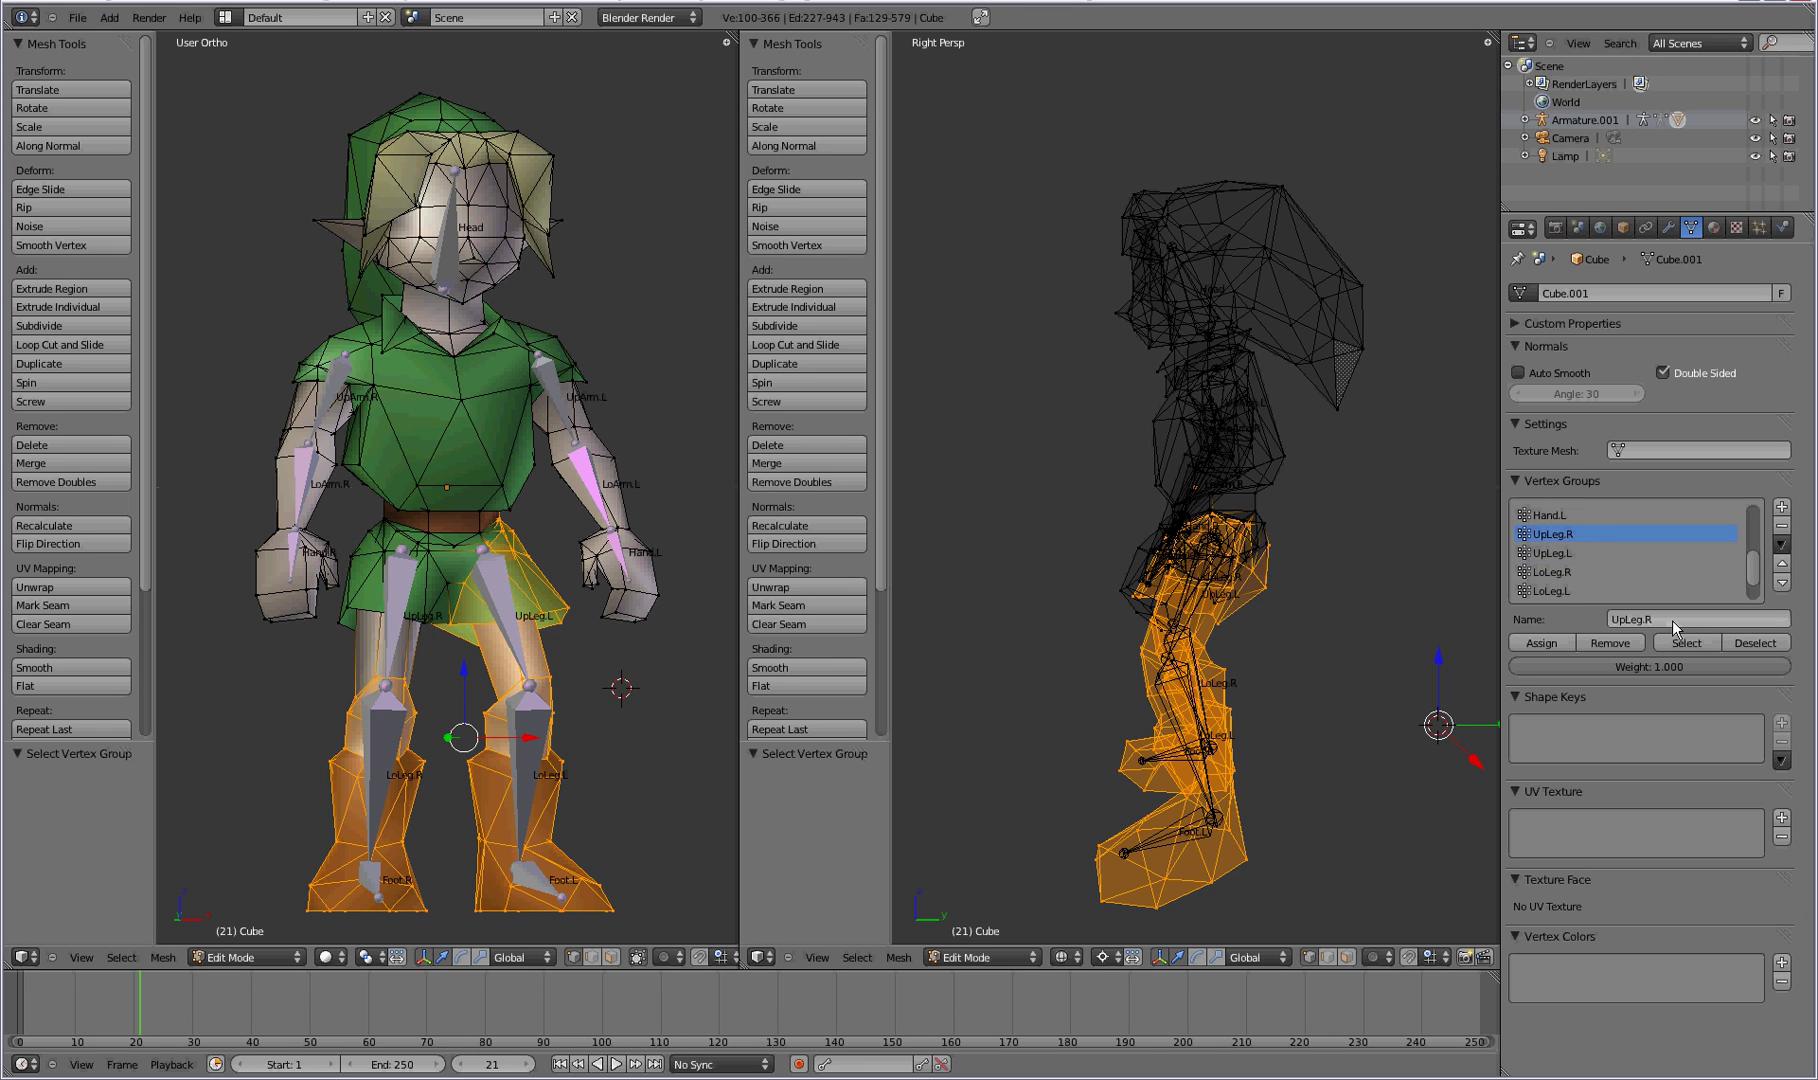
left_click(1686, 643)
Examine the hand and lower-arm groups by adding the vertices of Hand.L, Hand.R, LoArm.L and LoArm.R to the selection.
left_click(1554, 514)
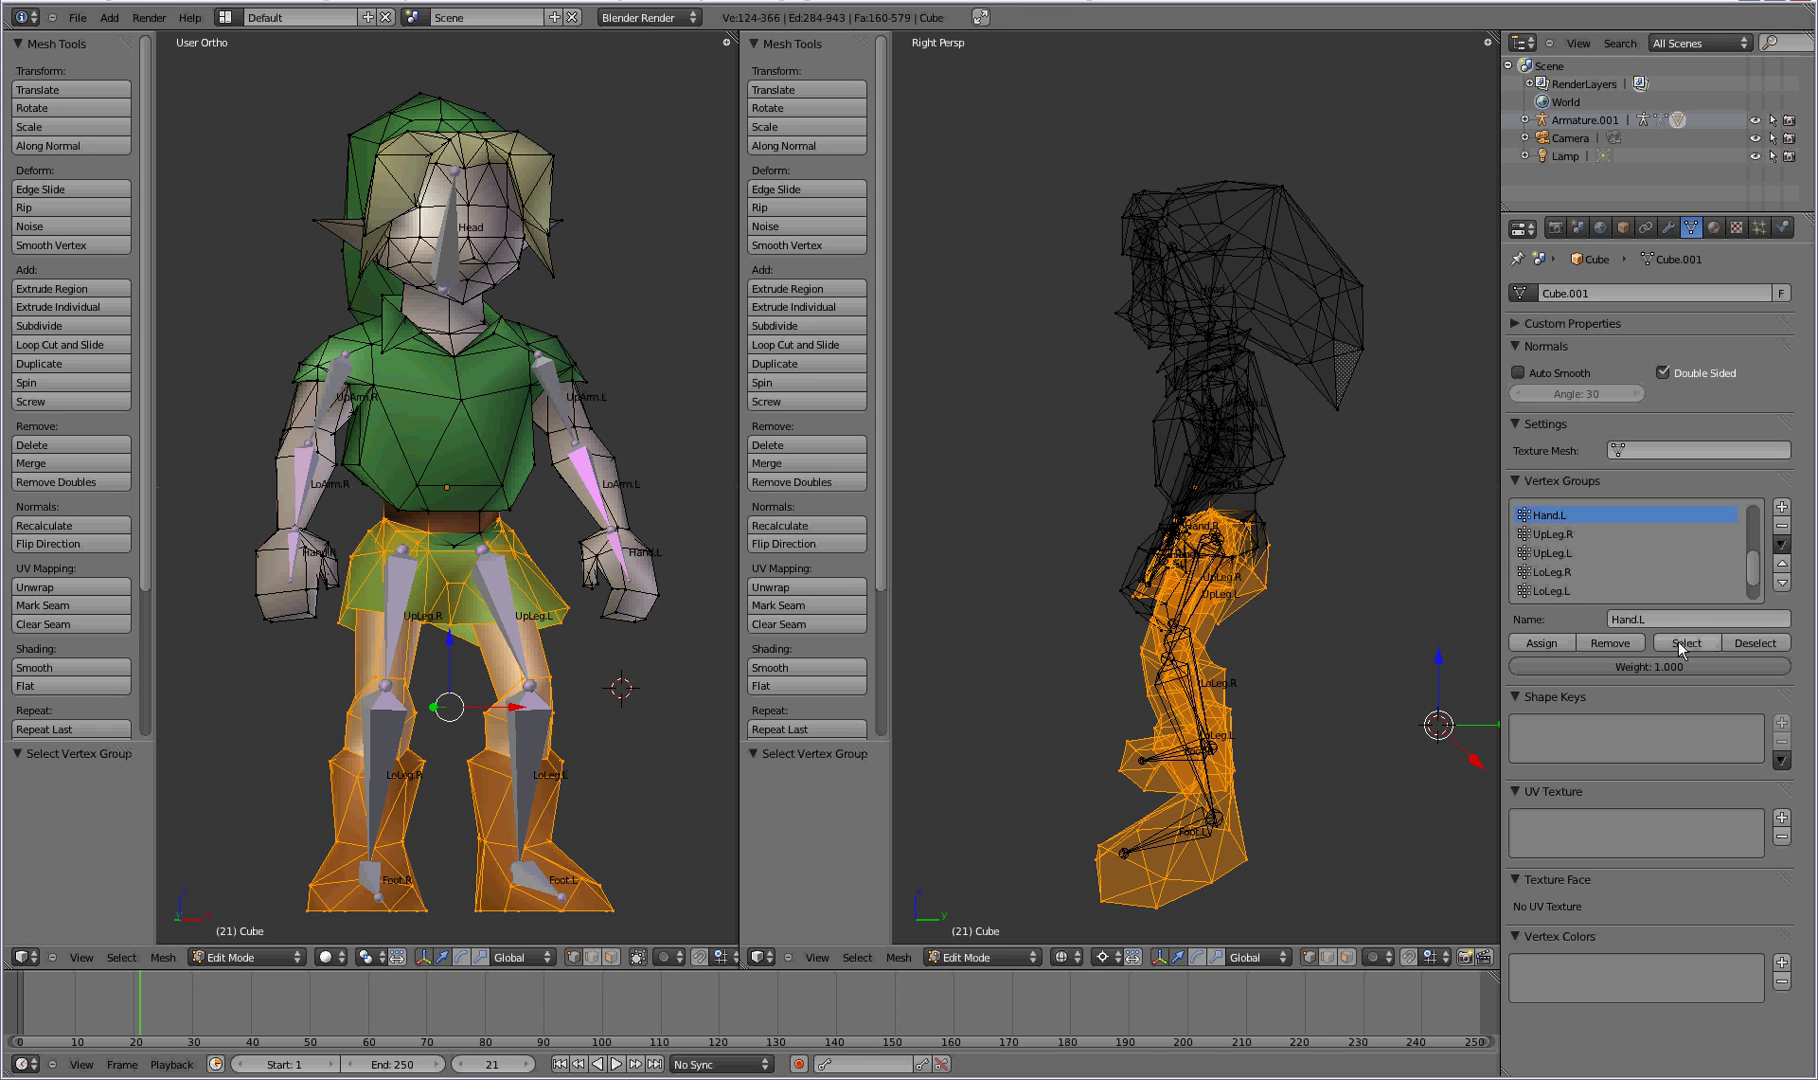
left_click(1683, 643)
scroll(1648, 562, "up", 2)
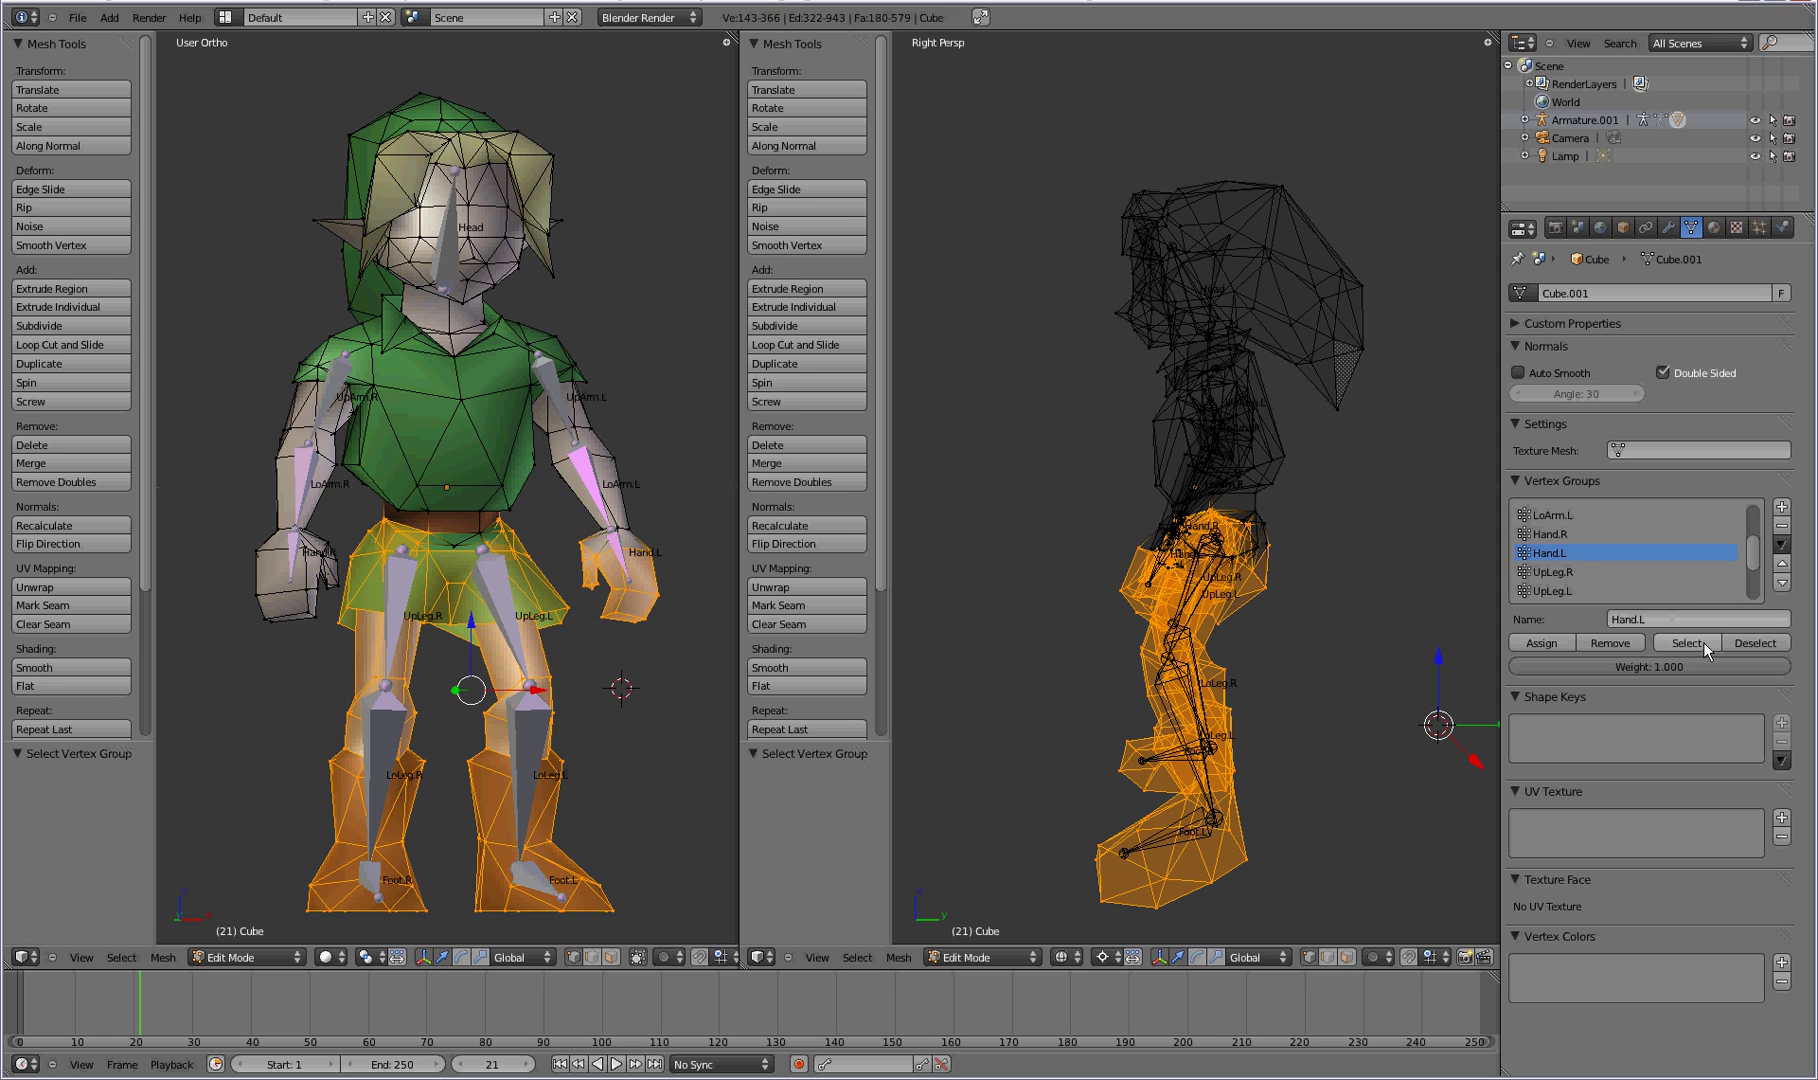
left_click(1560, 535)
left_click(1682, 641)
left_click(1556, 515)
scroll(1723, 570, "up", 1)
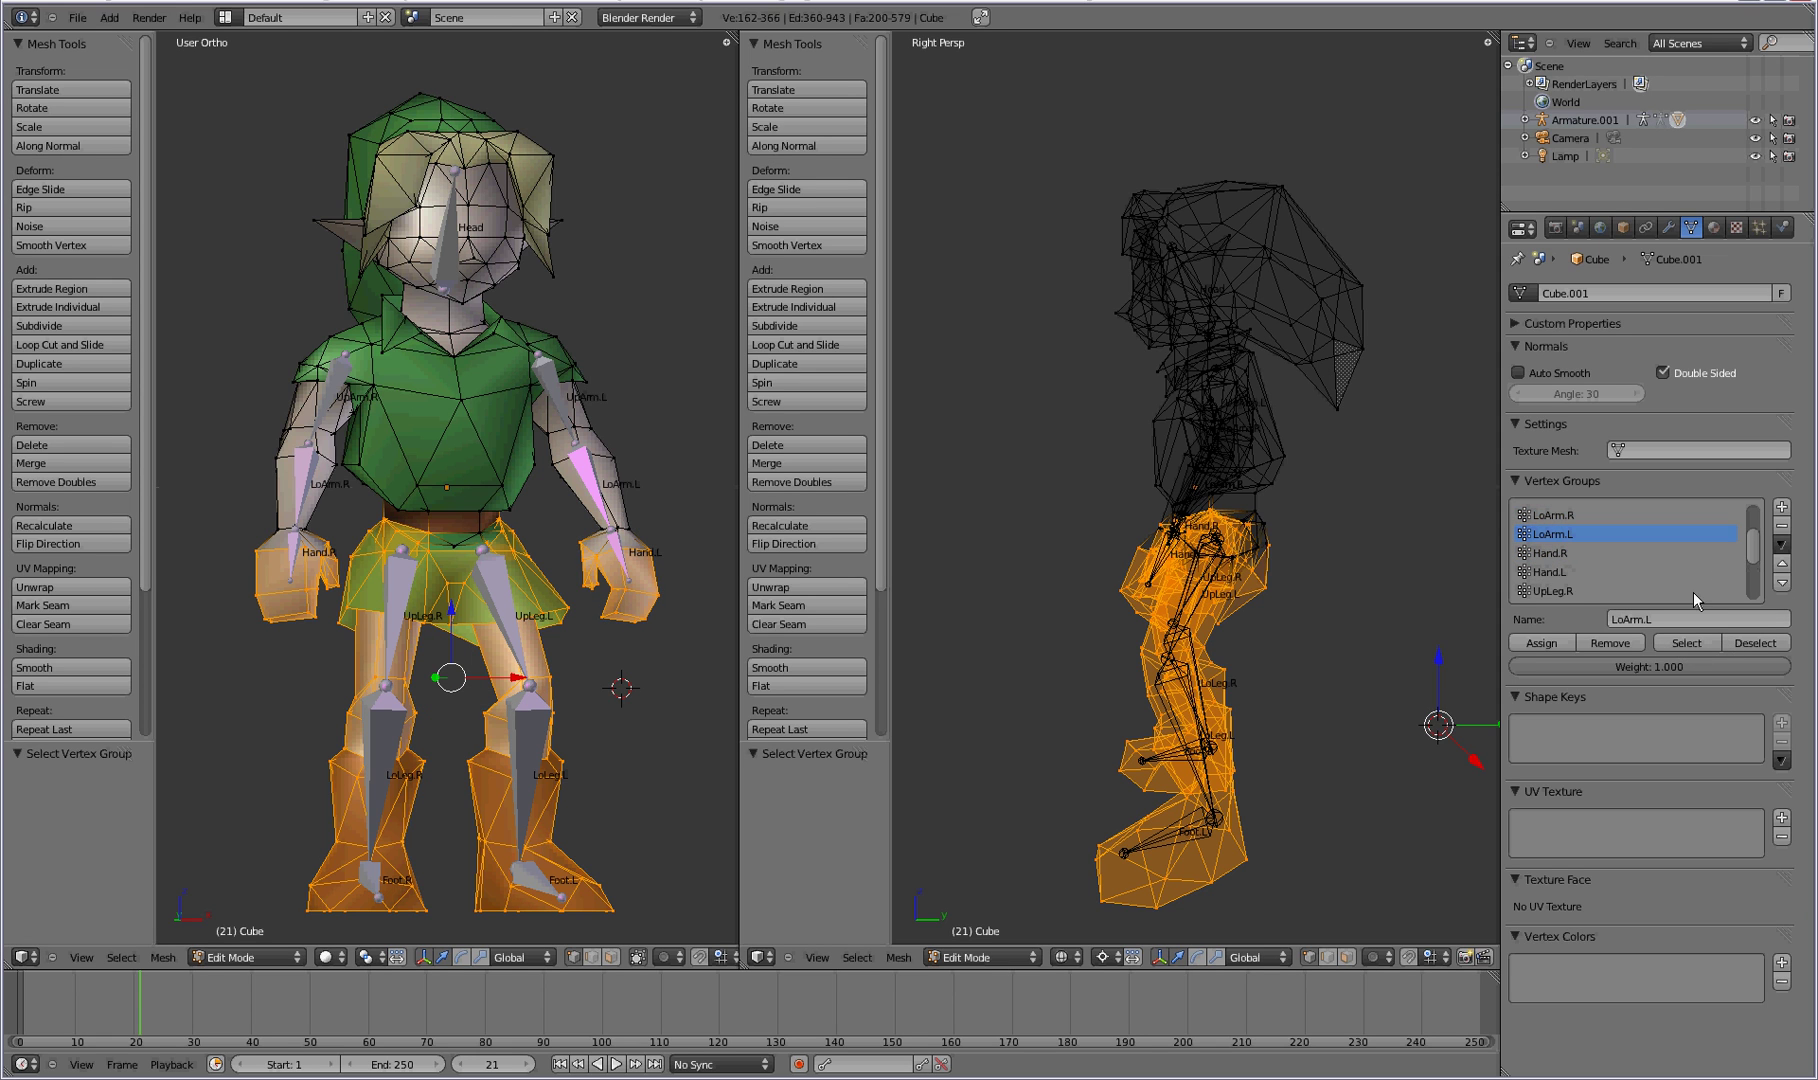
left_click(1687, 643)
left_click(1594, 514)
left_click(1714, 643)
Check the vertices of groups UpArm.L, UpArm.R and Head by adding them to the selection, and clear the selection.
scroll(1682, 579, "up", 3)
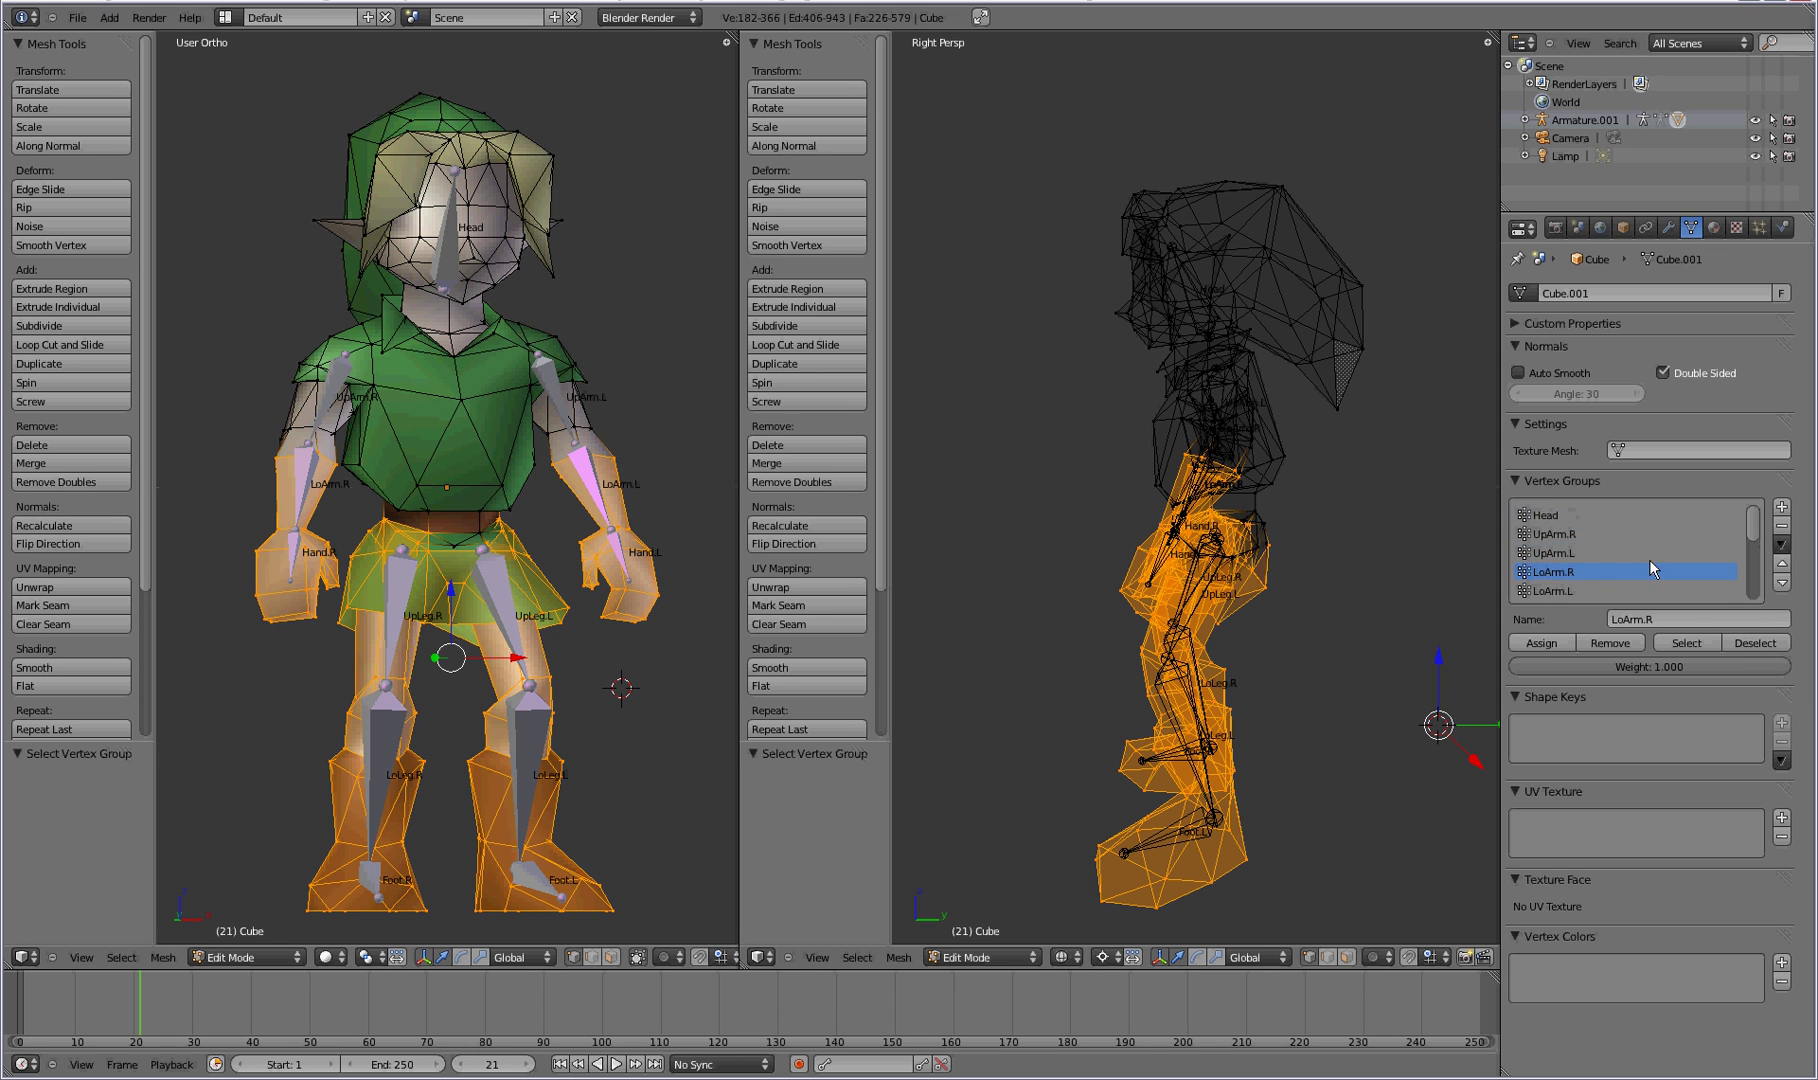
left_click(1565, 552)
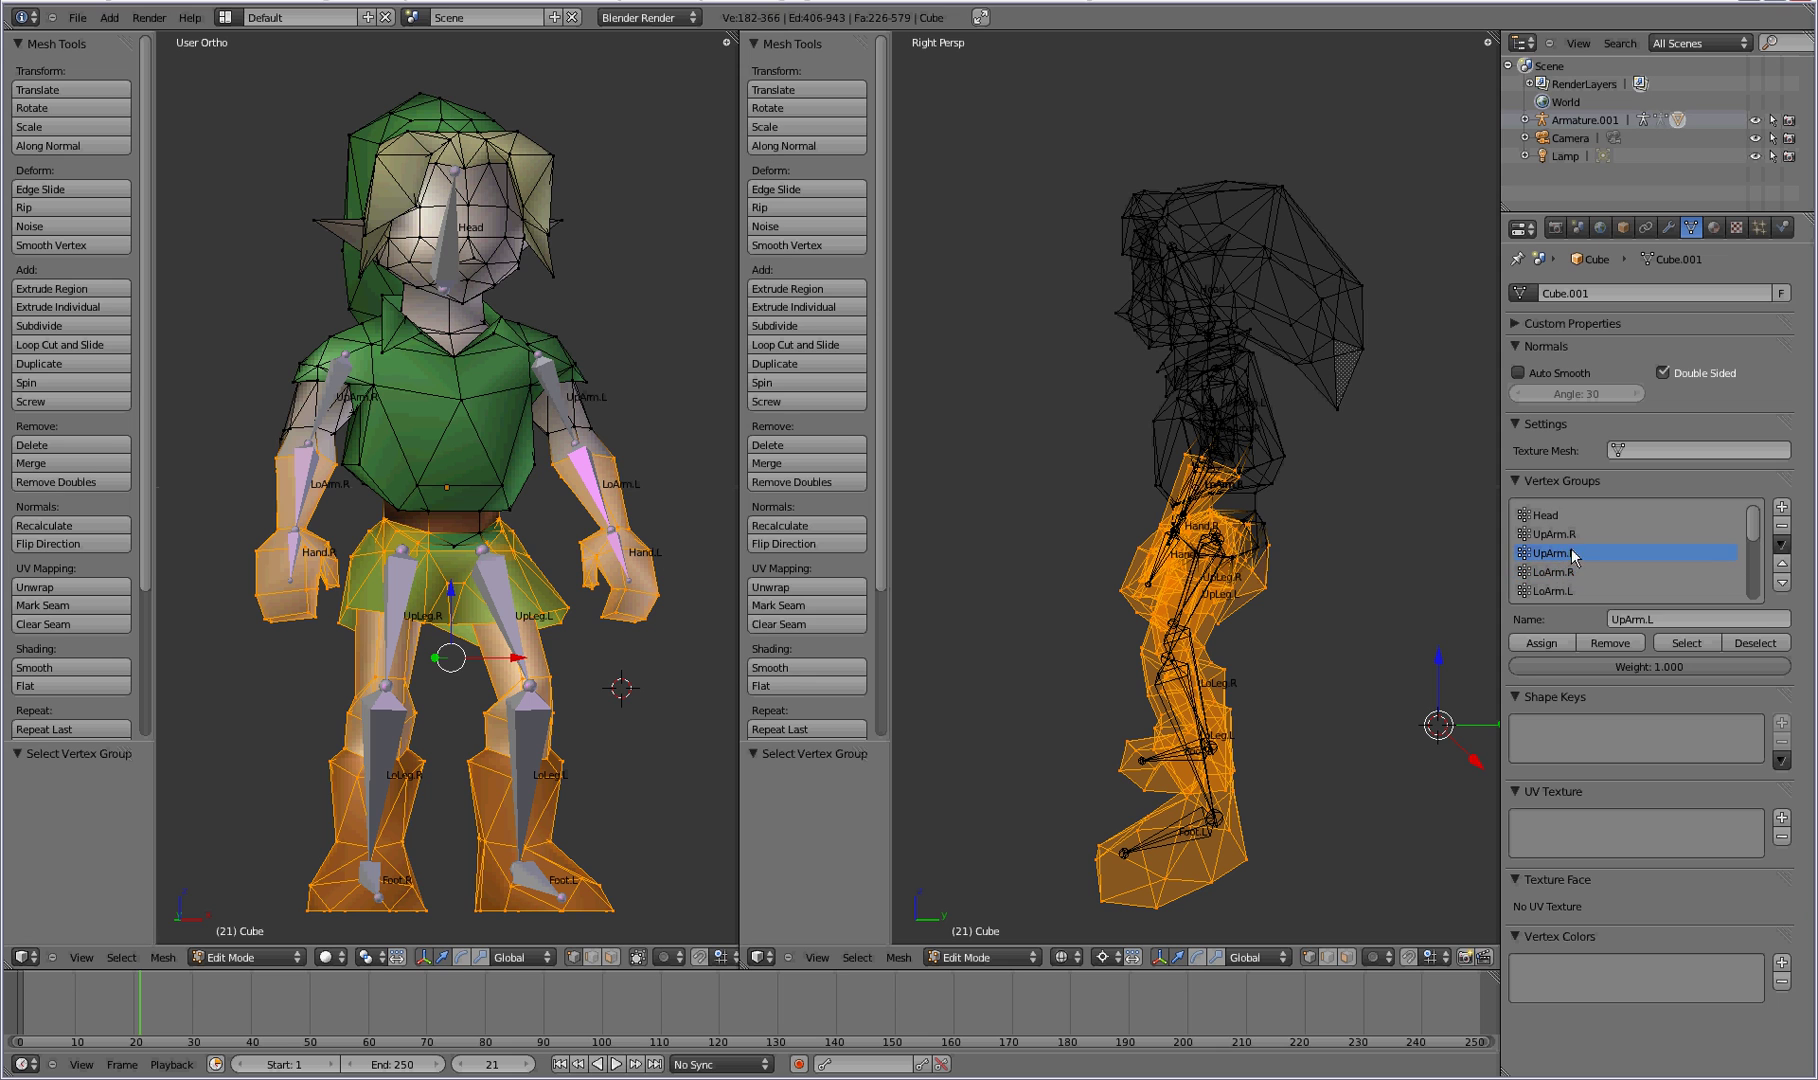
left_click(1685, 638)
left_click(1688, 643)
left_click(1690, 643)
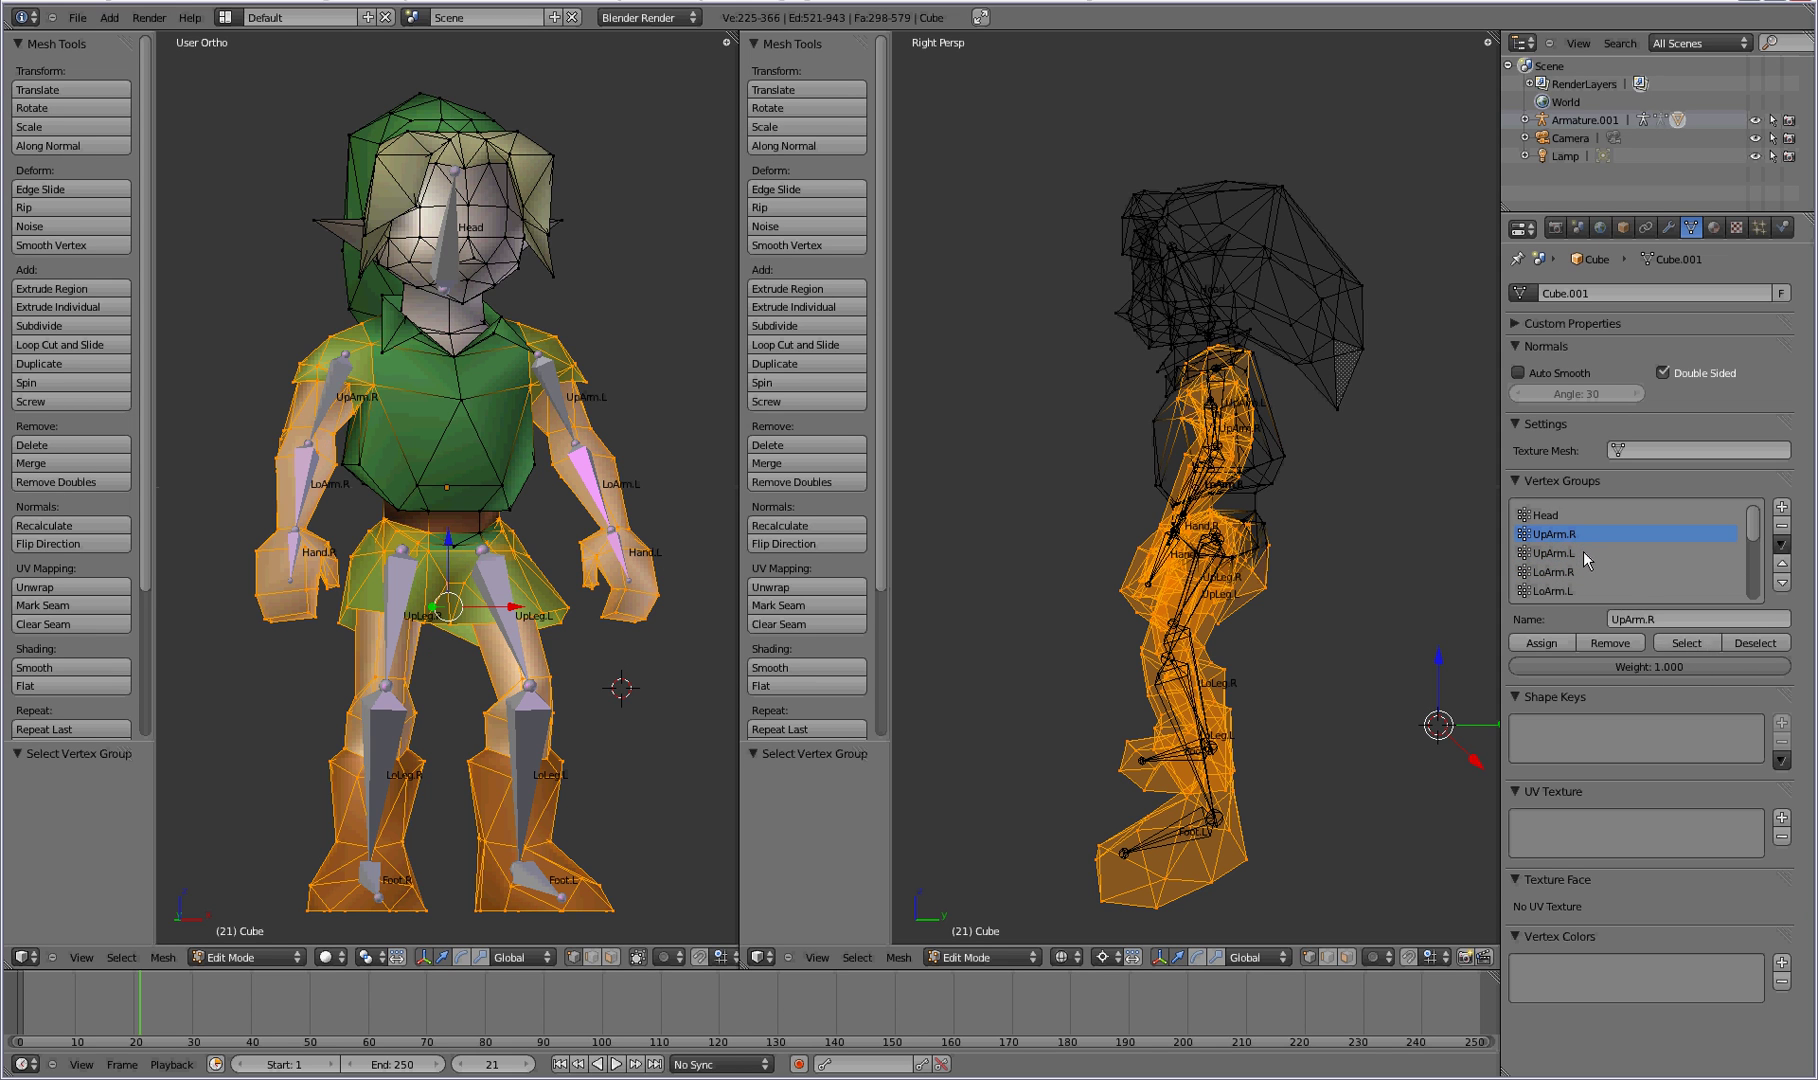
left_click(1562, 516)
left_click(1687, 643)
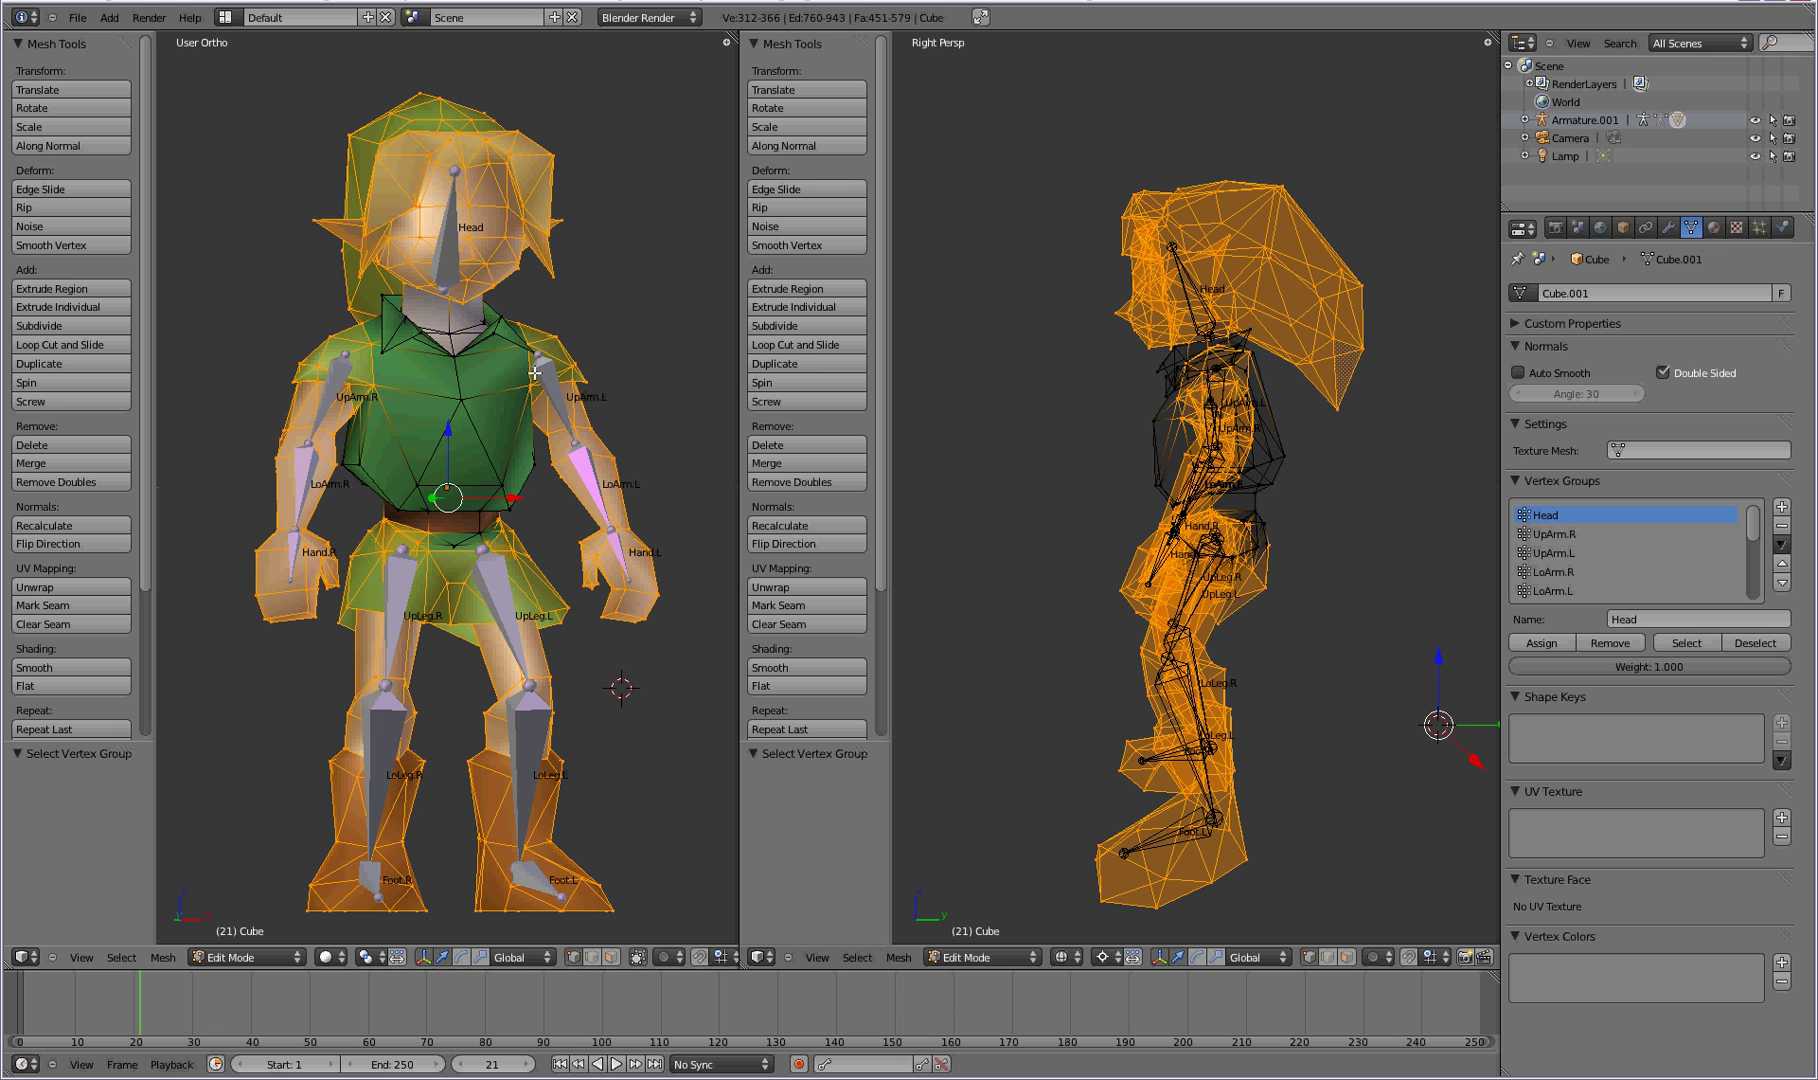
key("a")
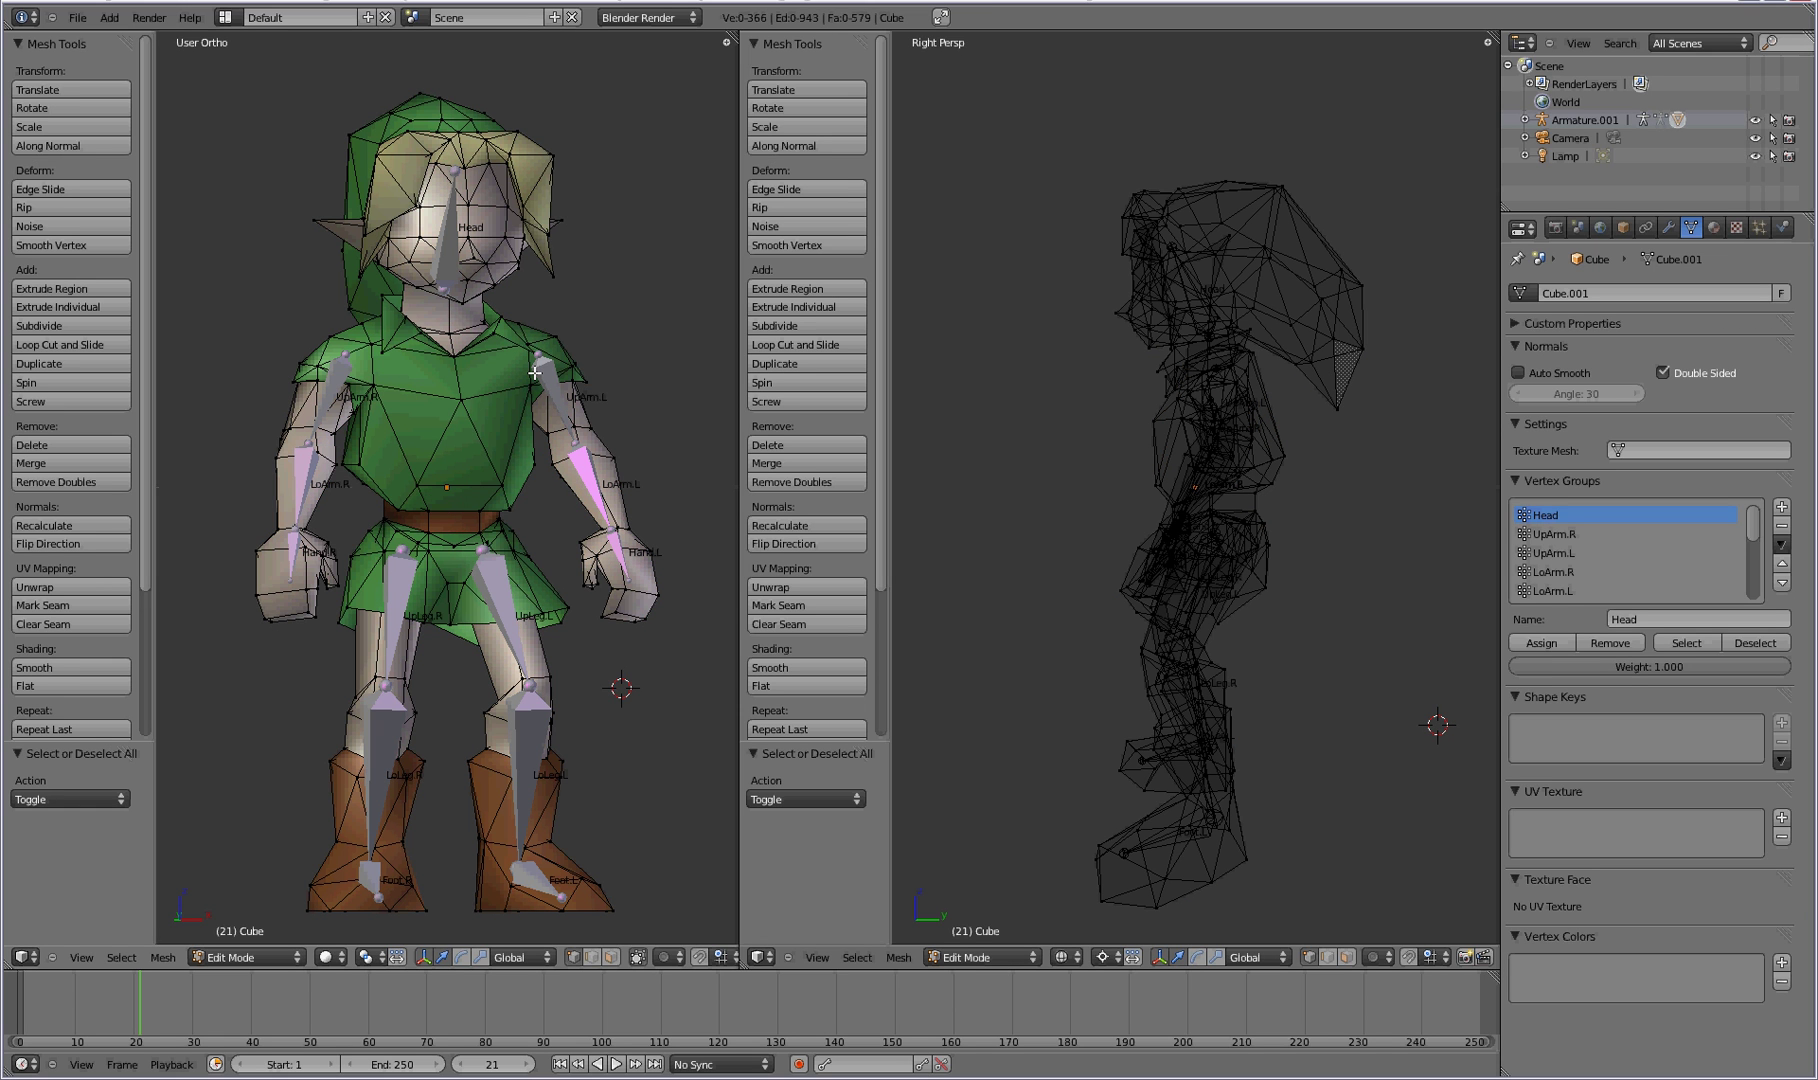
Return to Object Mode, select the armature instead of the mesh and switch it to Pose Mode.
key("Tab")
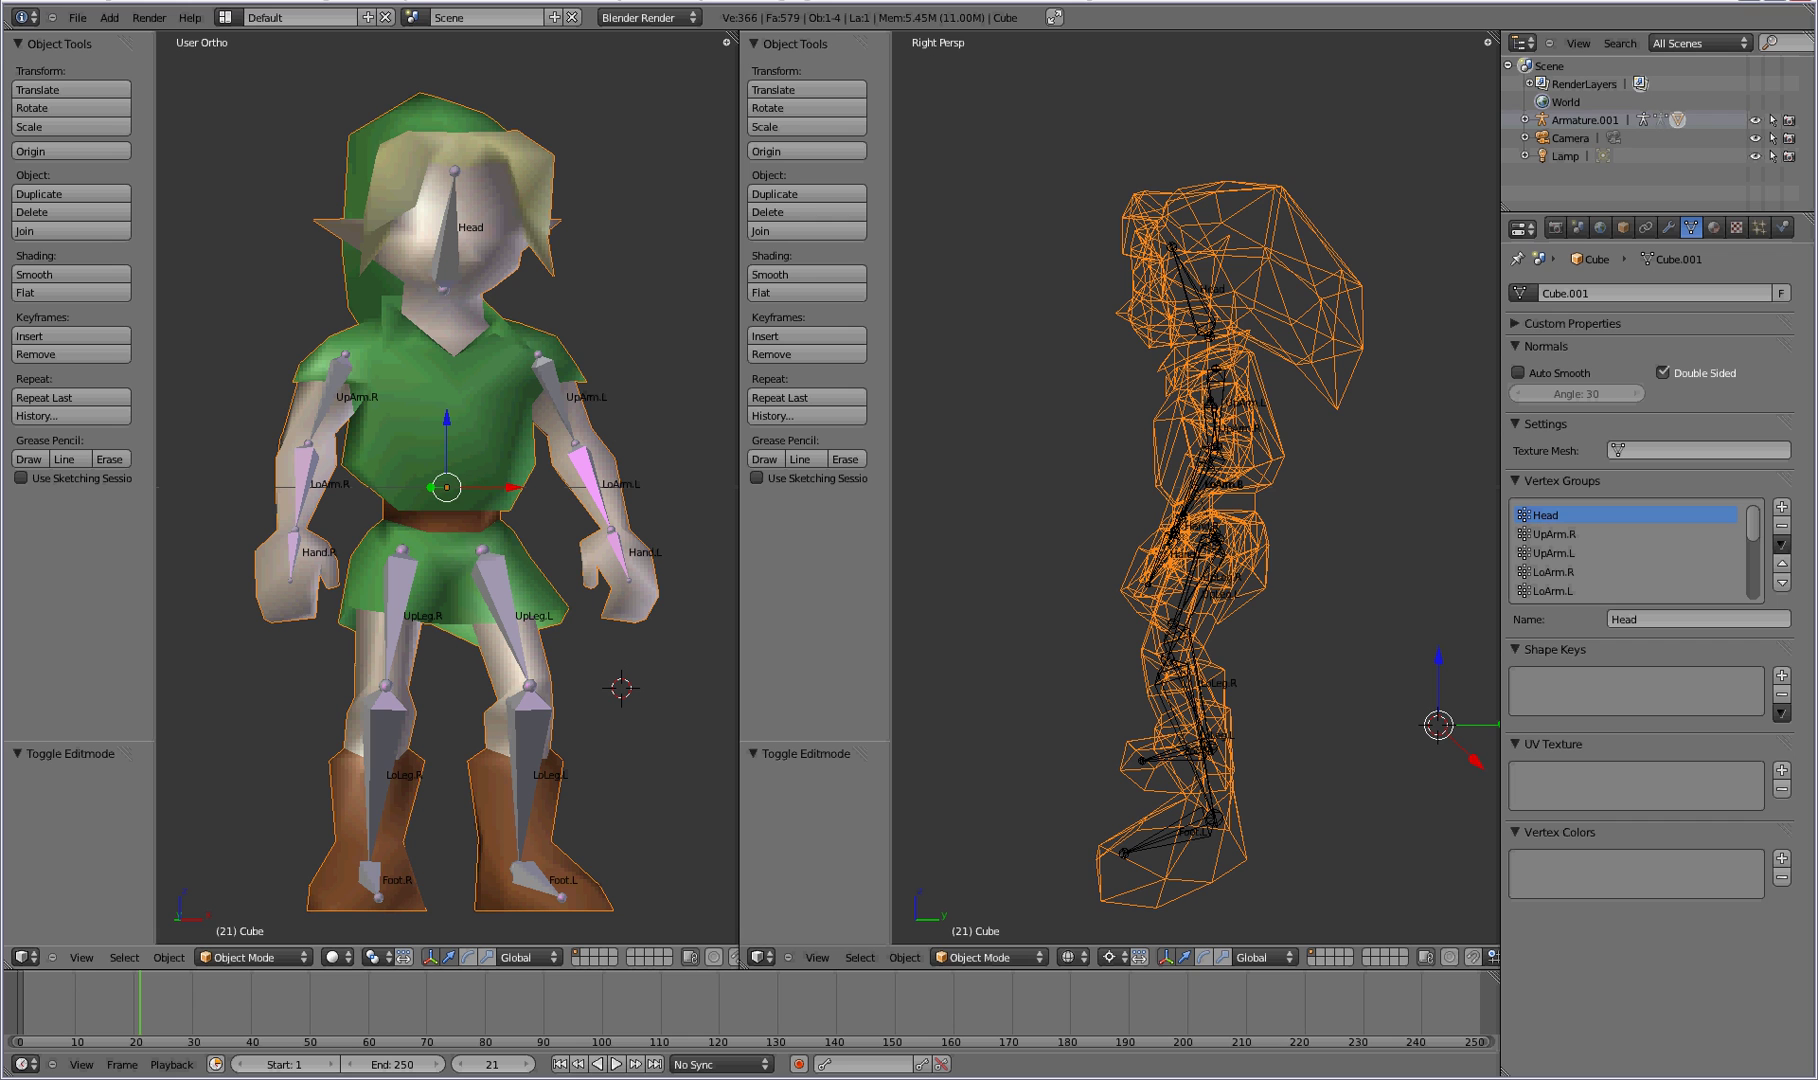
key("a")
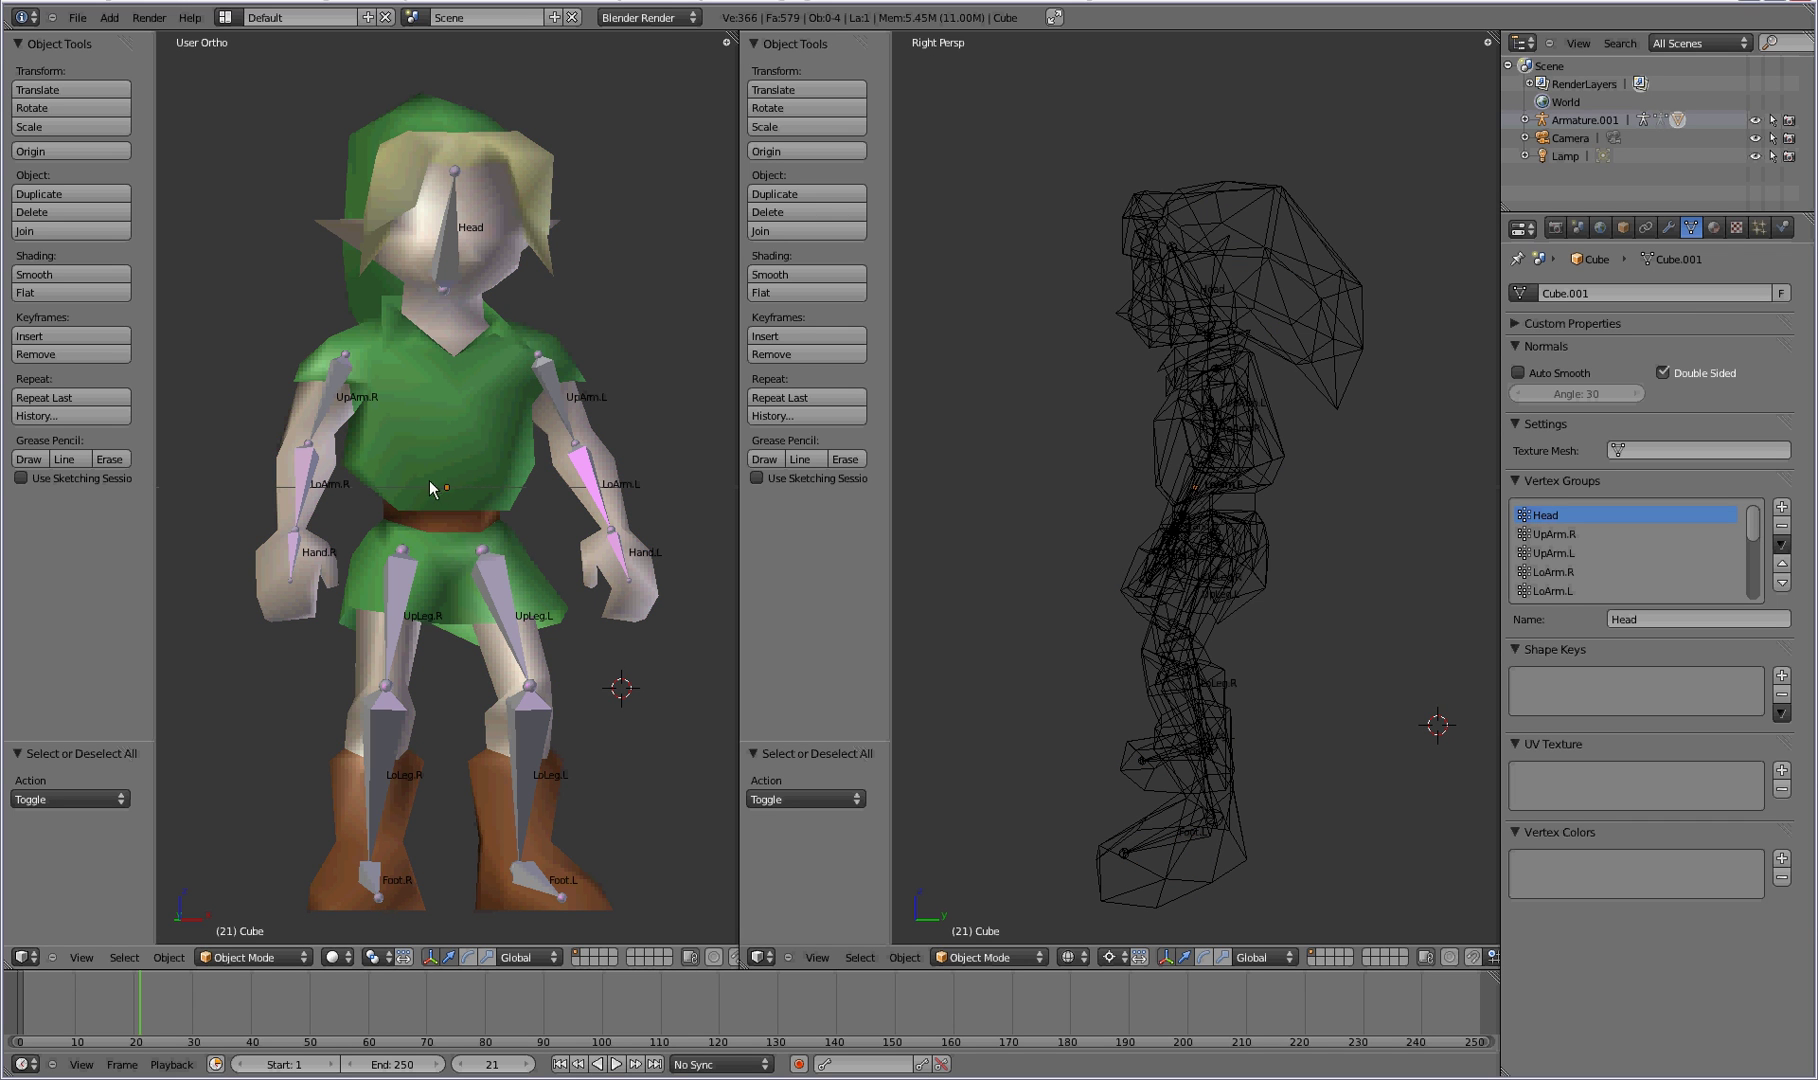
right_click(548, 384)
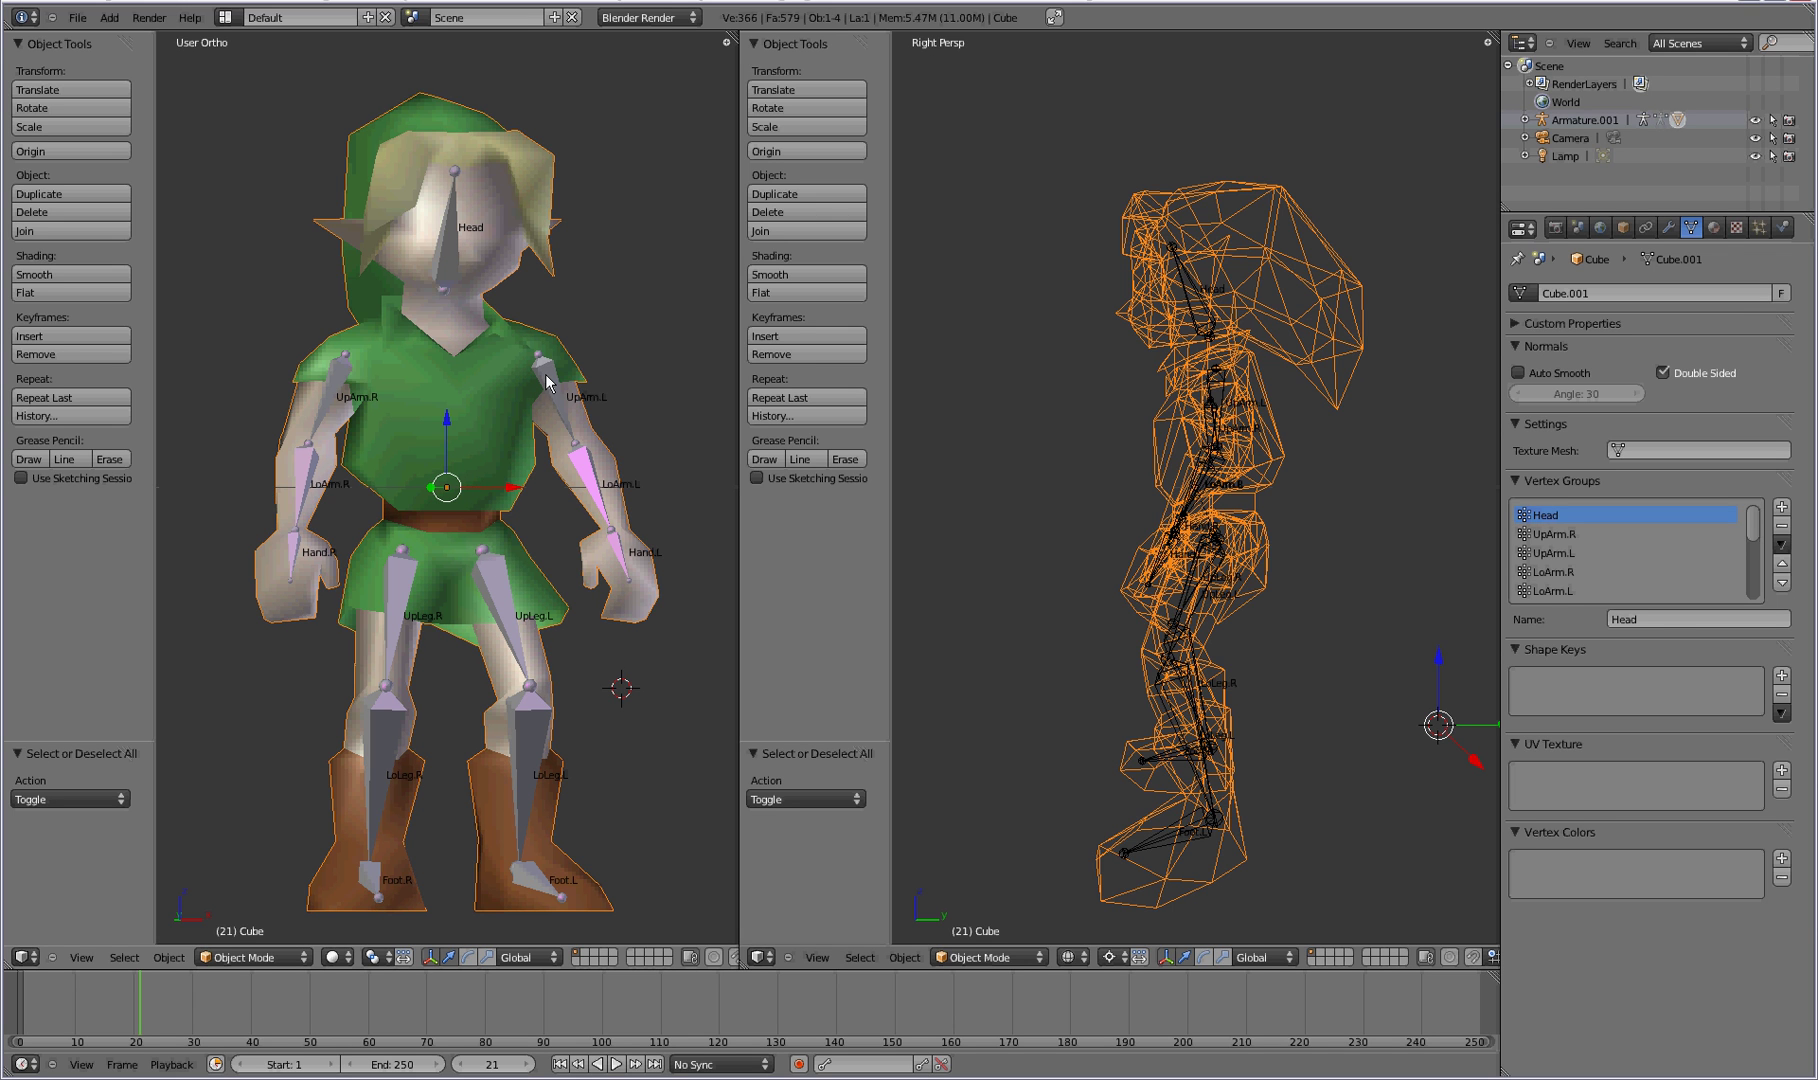
right_click(543, 389)
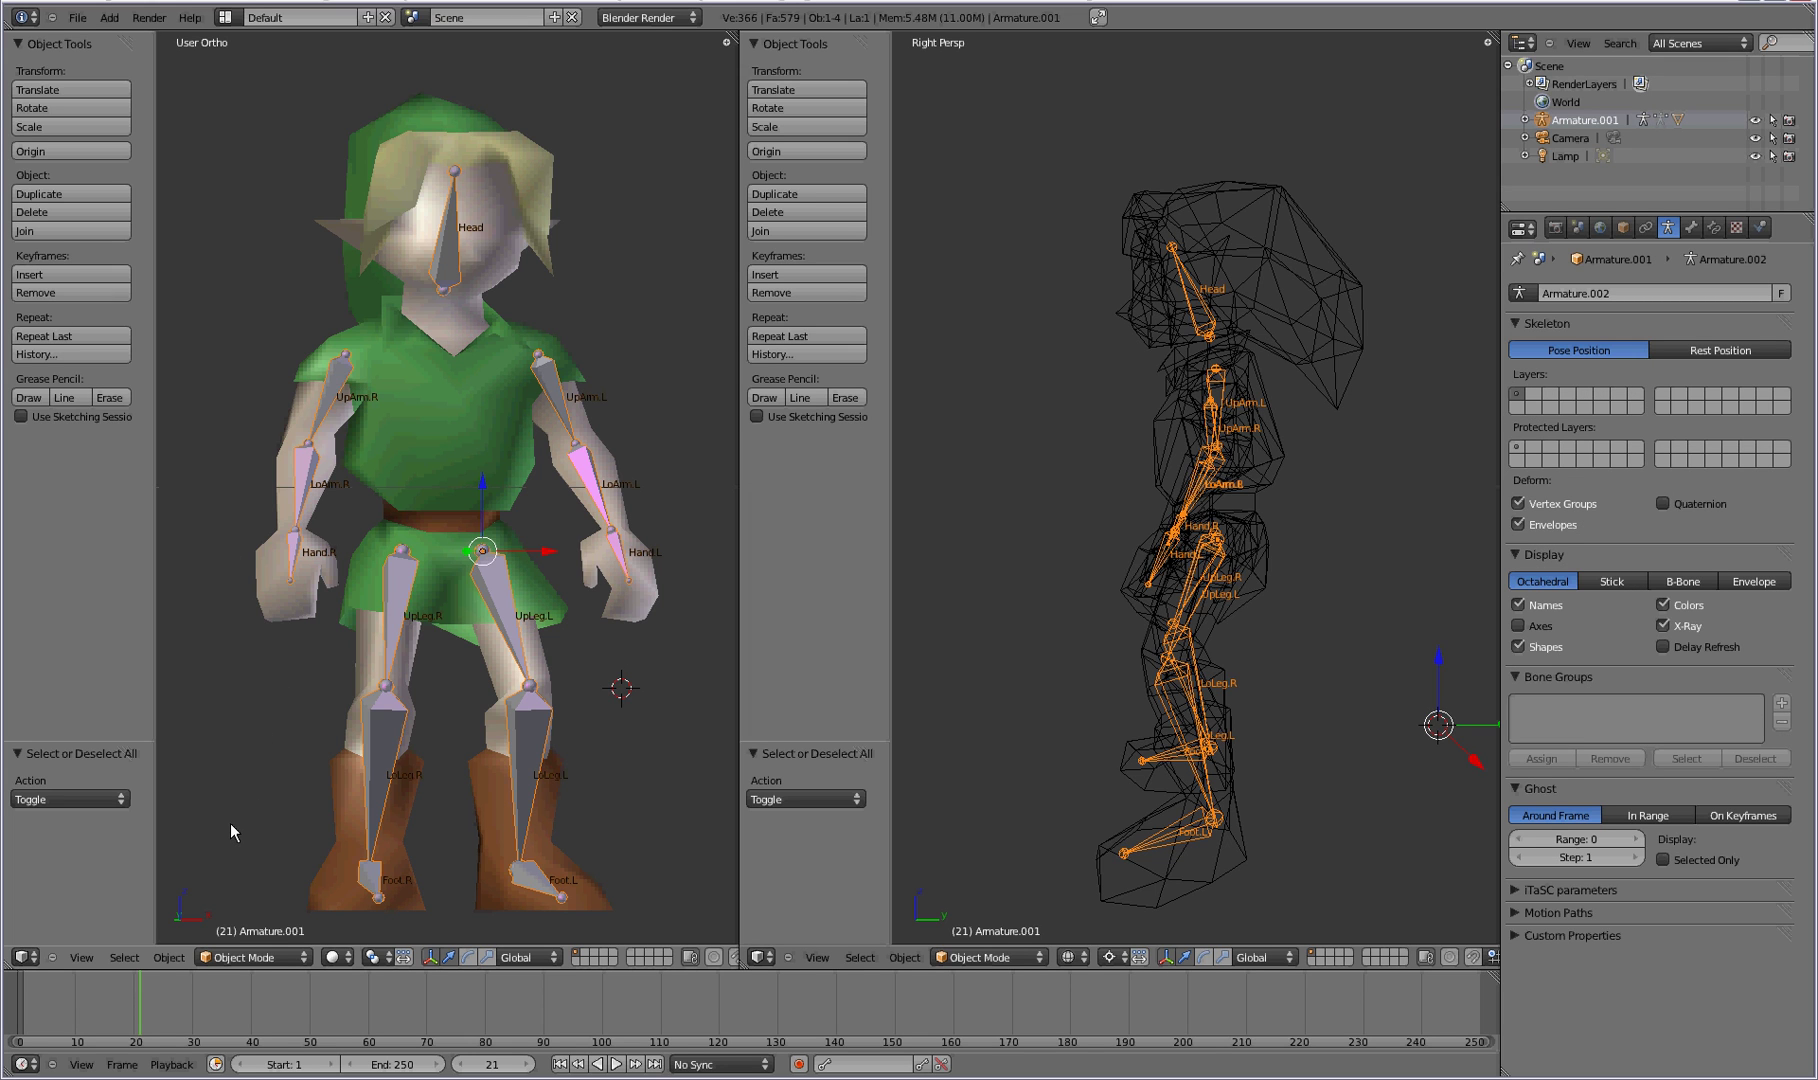
left_click(273, 958)
key("ctrl+Tab")
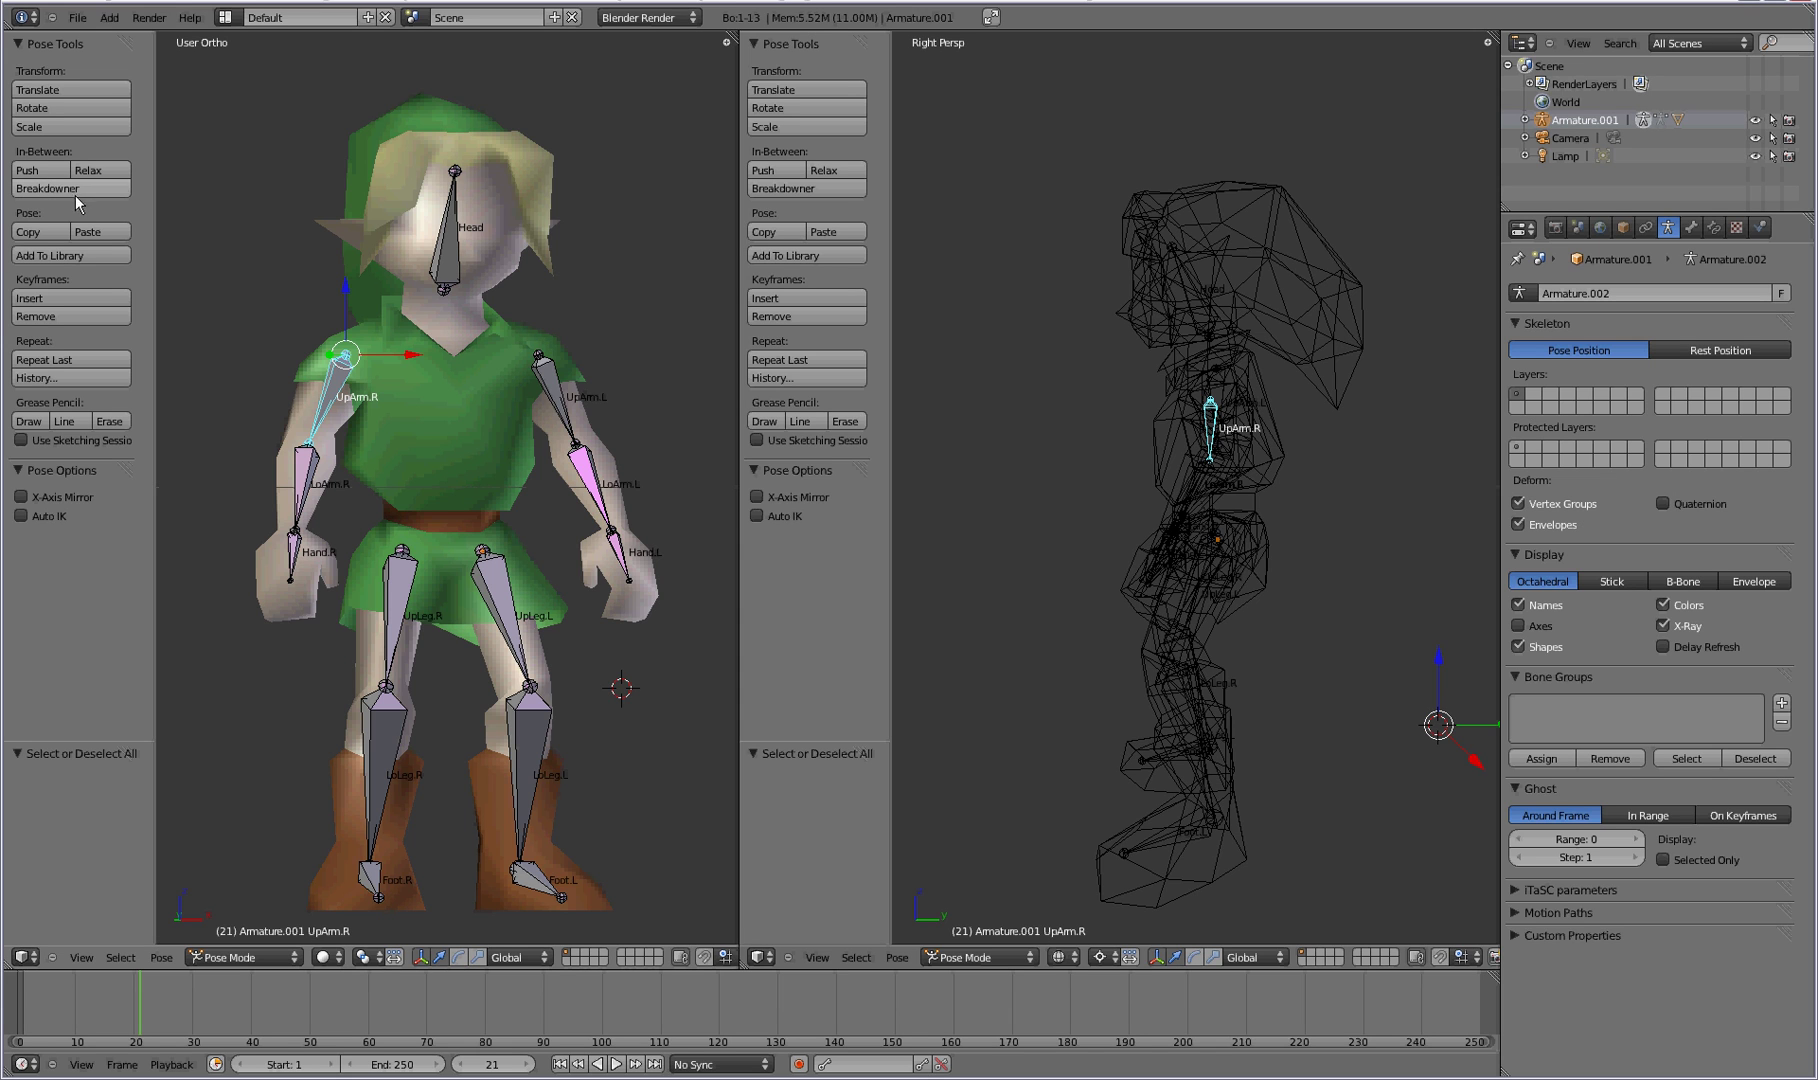
Select the bones LoArm.R, UpArm.L, LoArm.L and UpLeg.L one after another in Pose Mode.
right_click(303, 484)
right_click(549, 395)
right_click(603, 478)
right_click(505, 630)
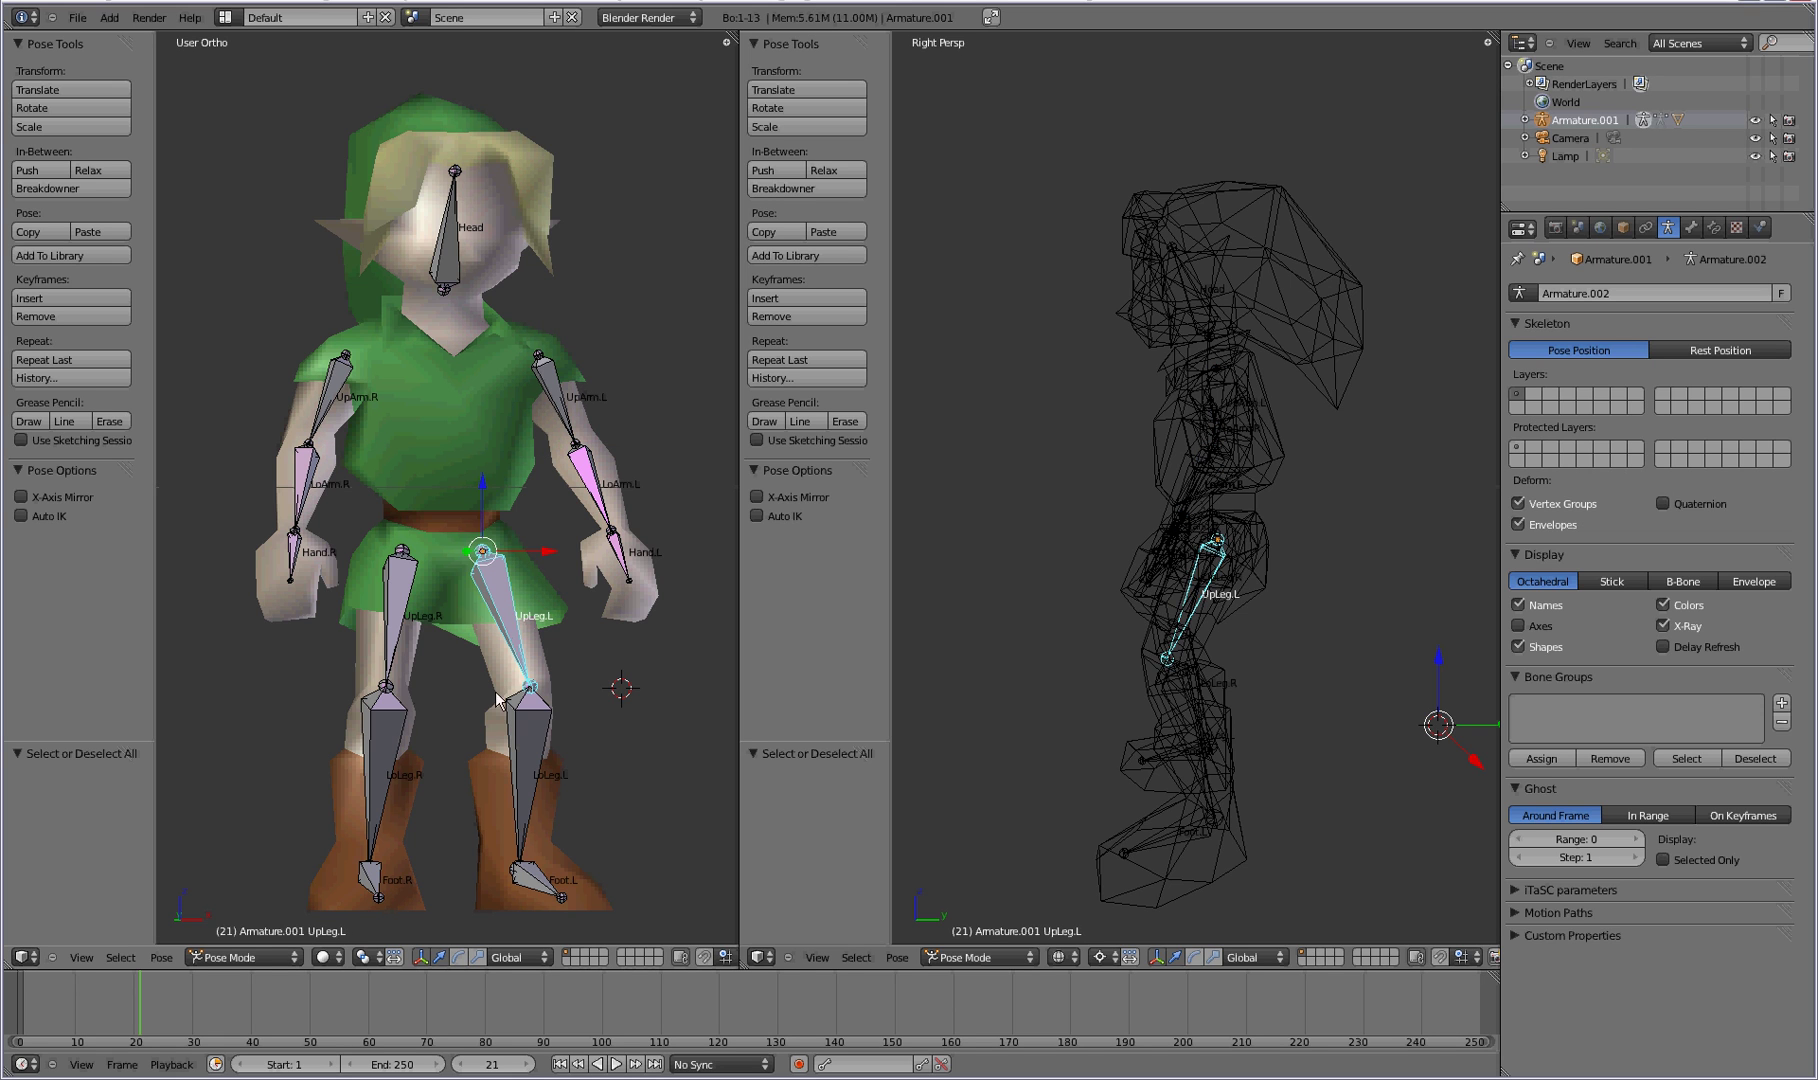
Select the bones UpLeg.R, LoLeg.R and LoLeg.L in turn, and try rotating LoLeg.L about the knee in the front view.
right_click(393, 626)
right_click(393, 730)
right_click(525, 763)
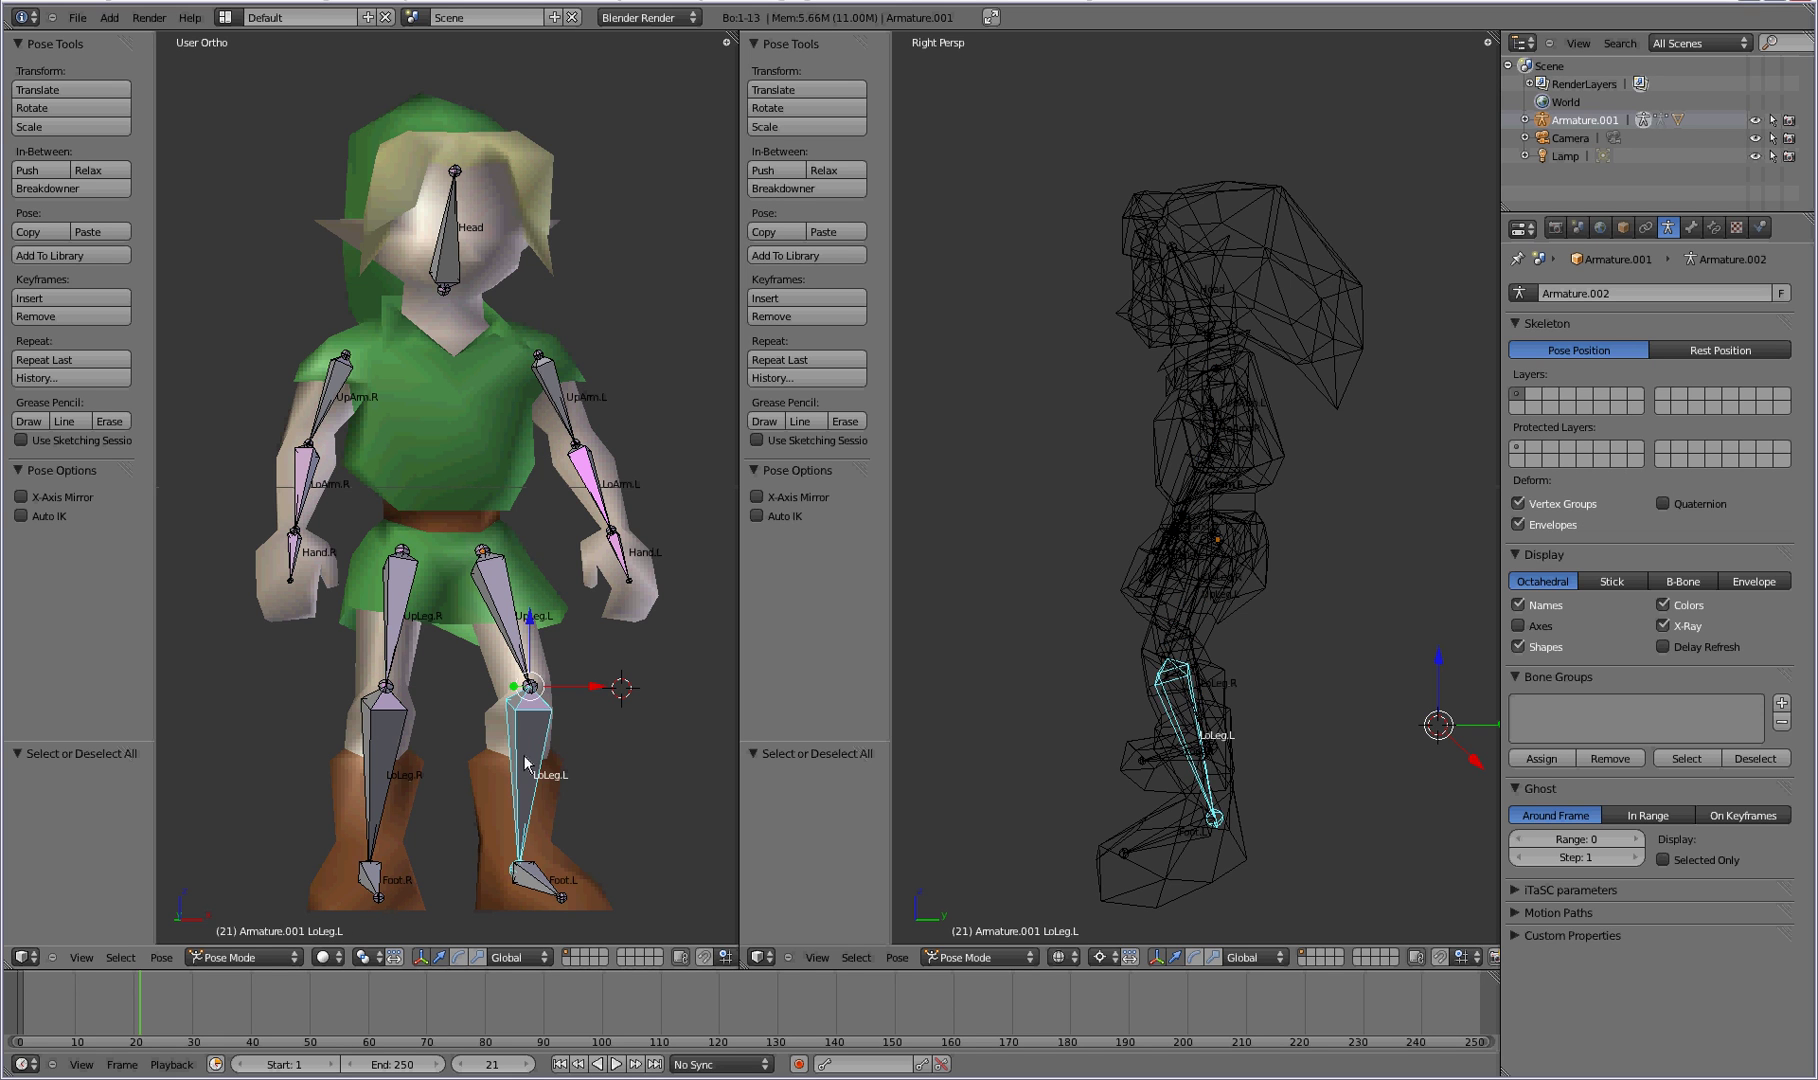
key("r")
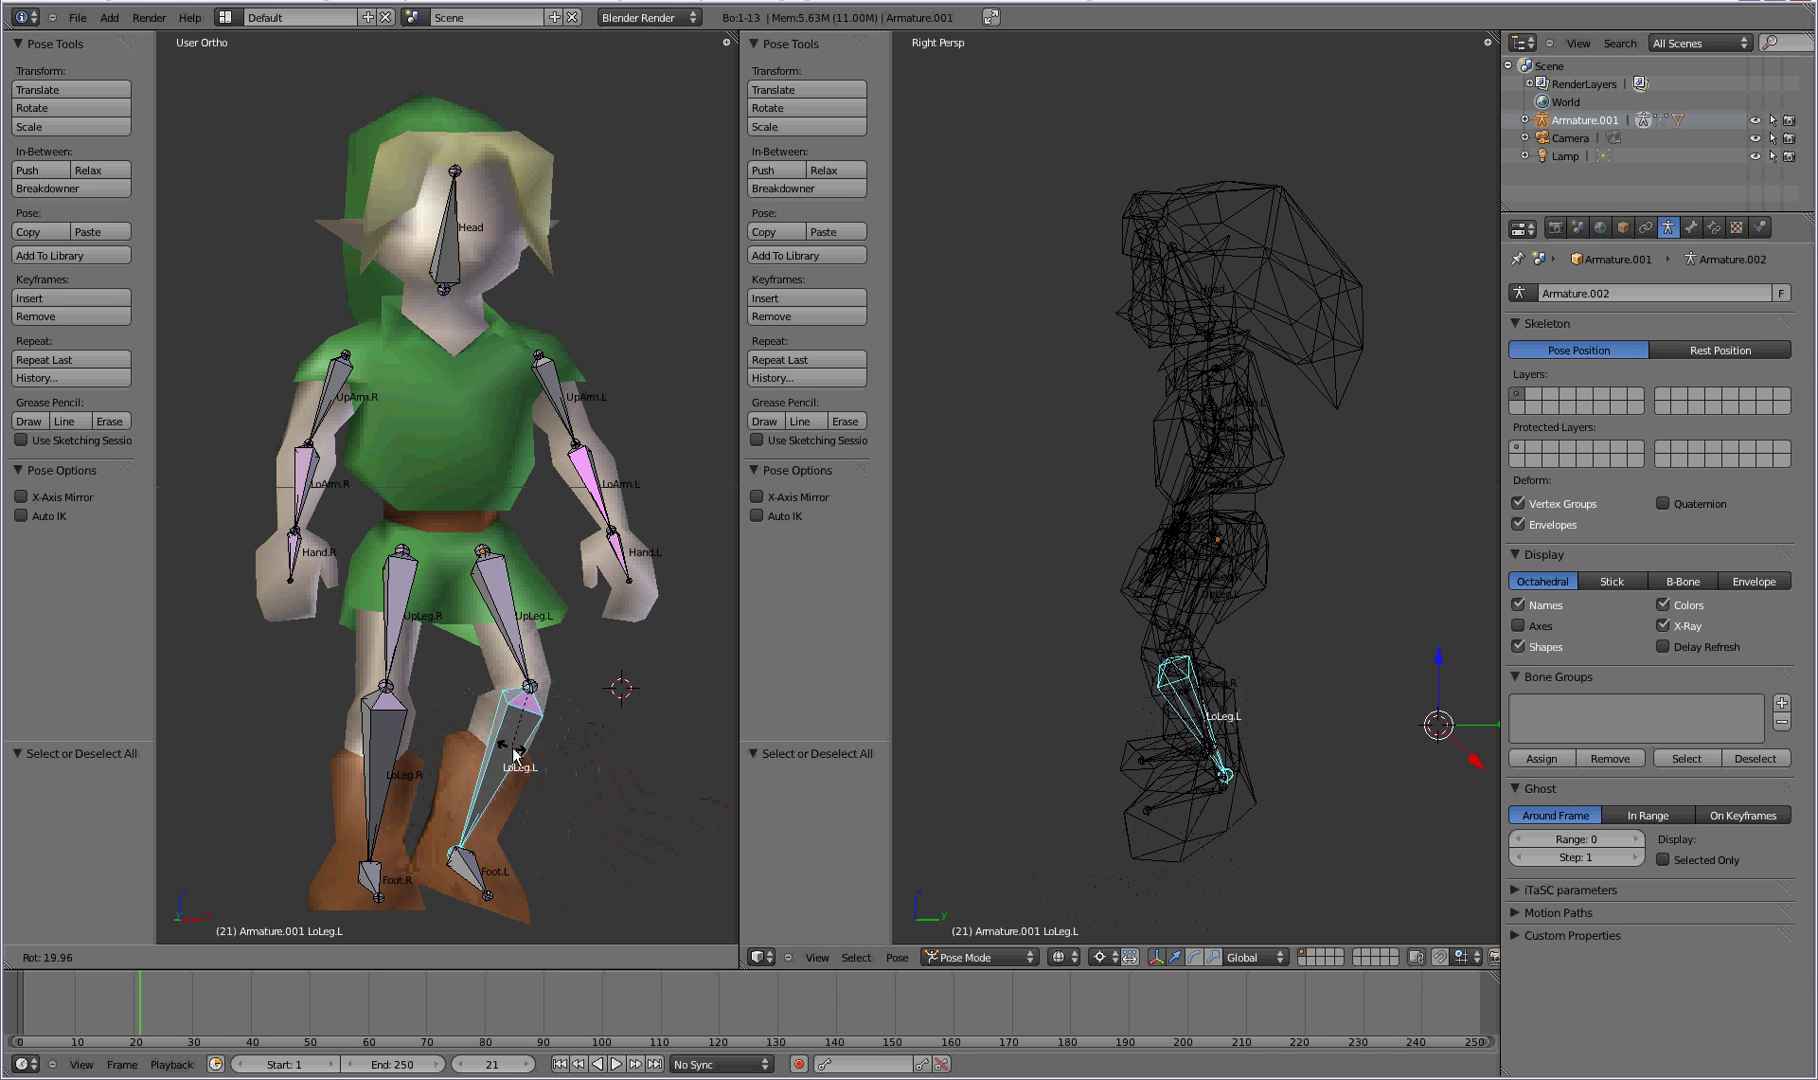
right_click(505, 748)
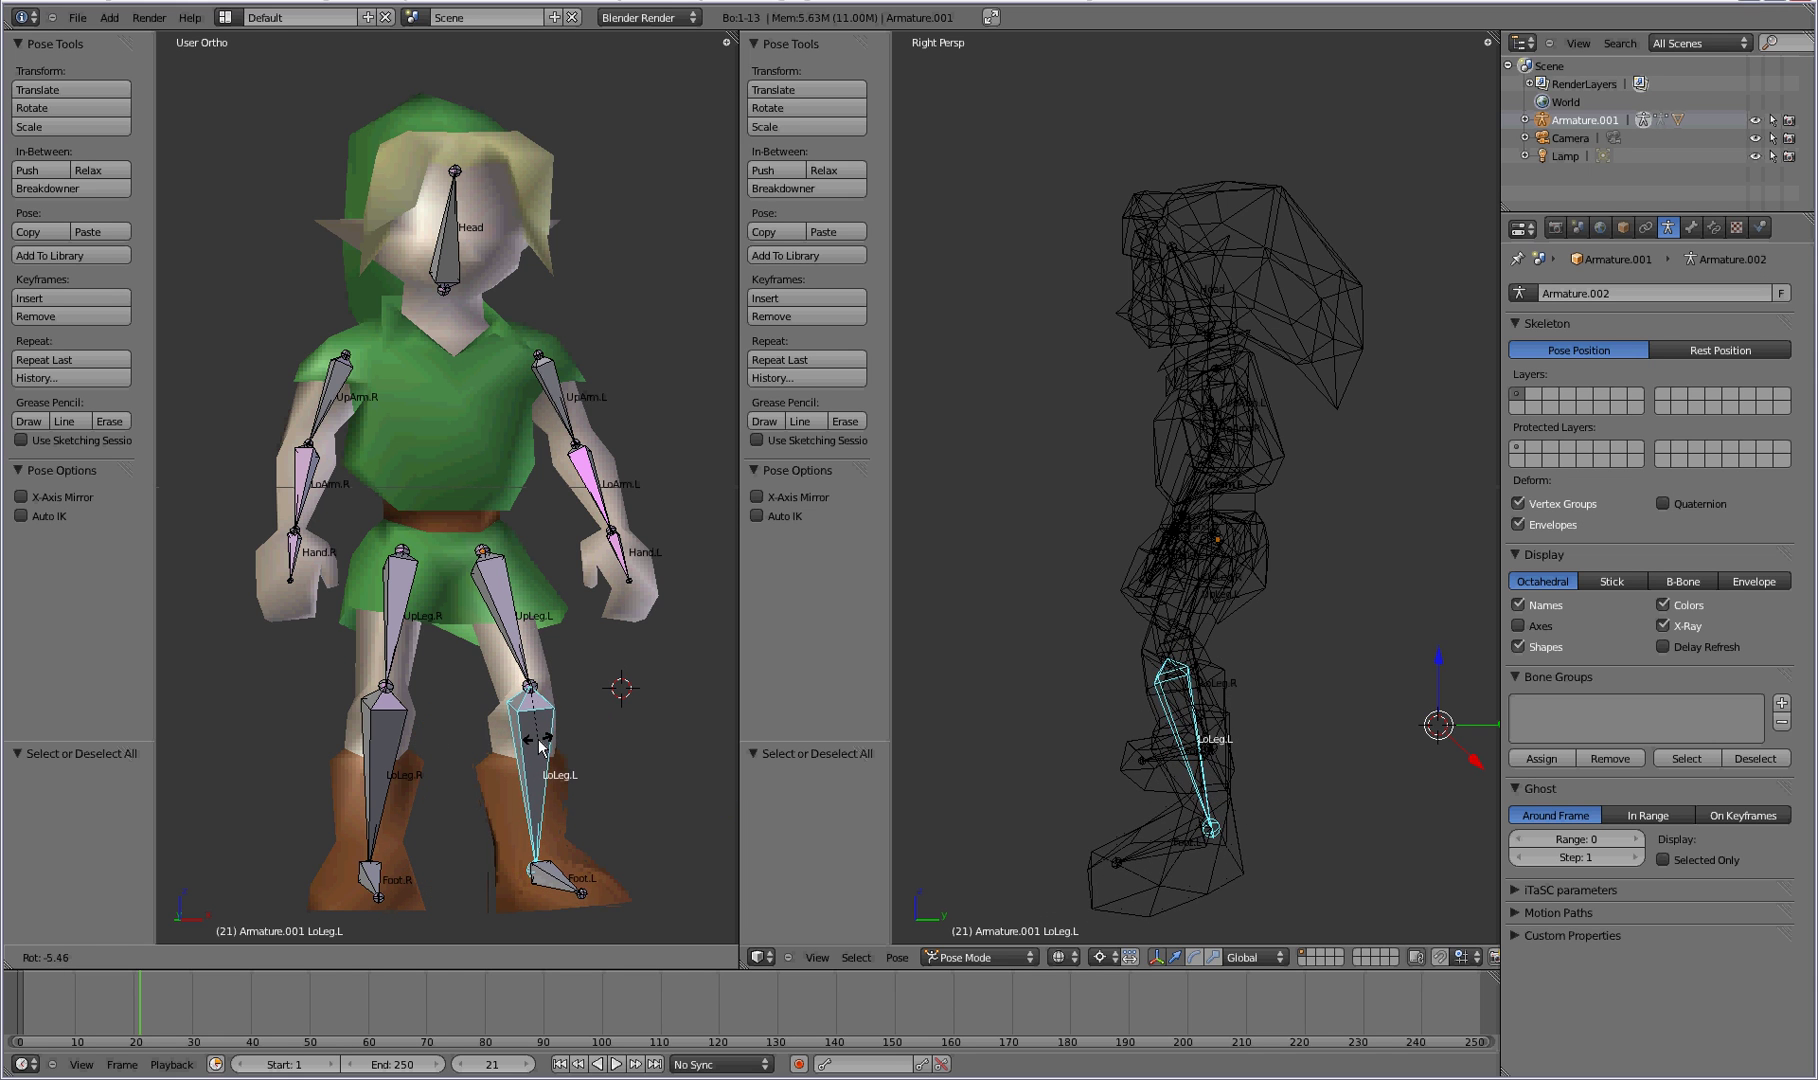
Select the leg and foot bones one after another, and try moving UpLeg.L away from the hip.
right_click(503, 583)
left_click(397, 578)
right_click(393, 697)
right_click(371, 884)
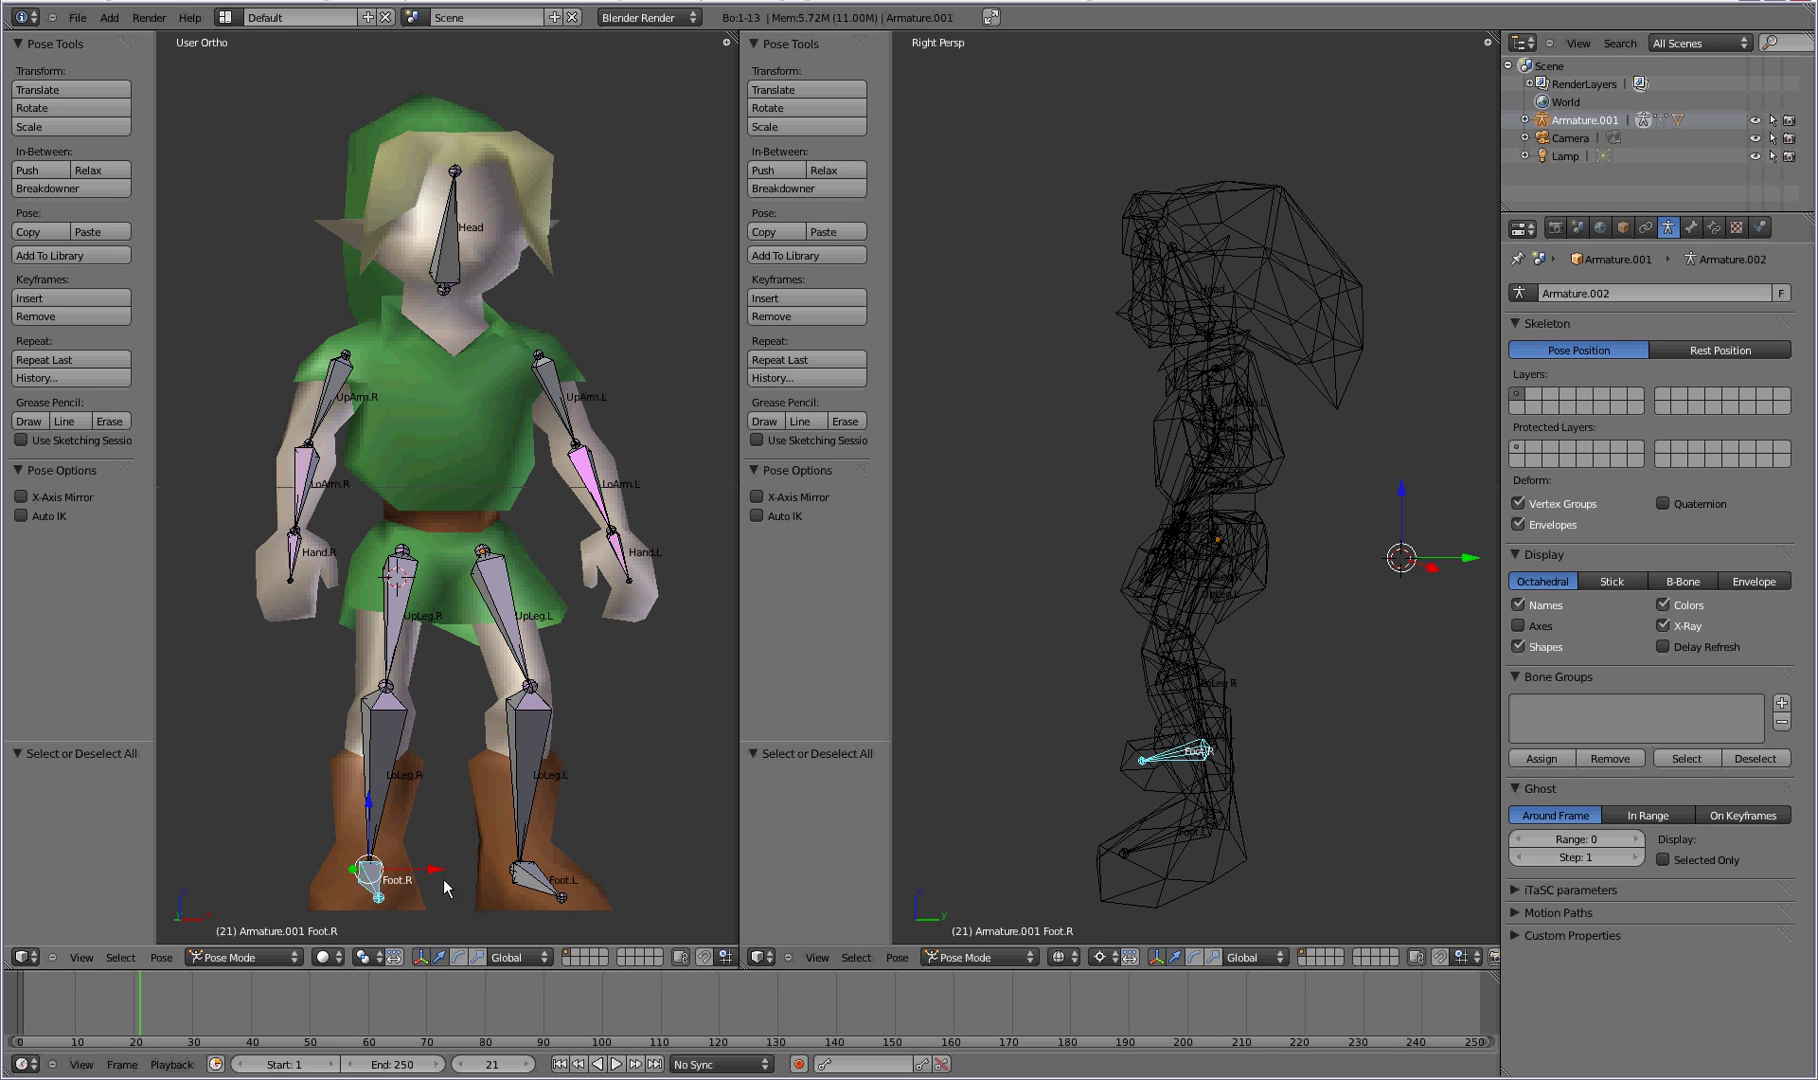
right_click(527, 877)
right_click(504, 597)
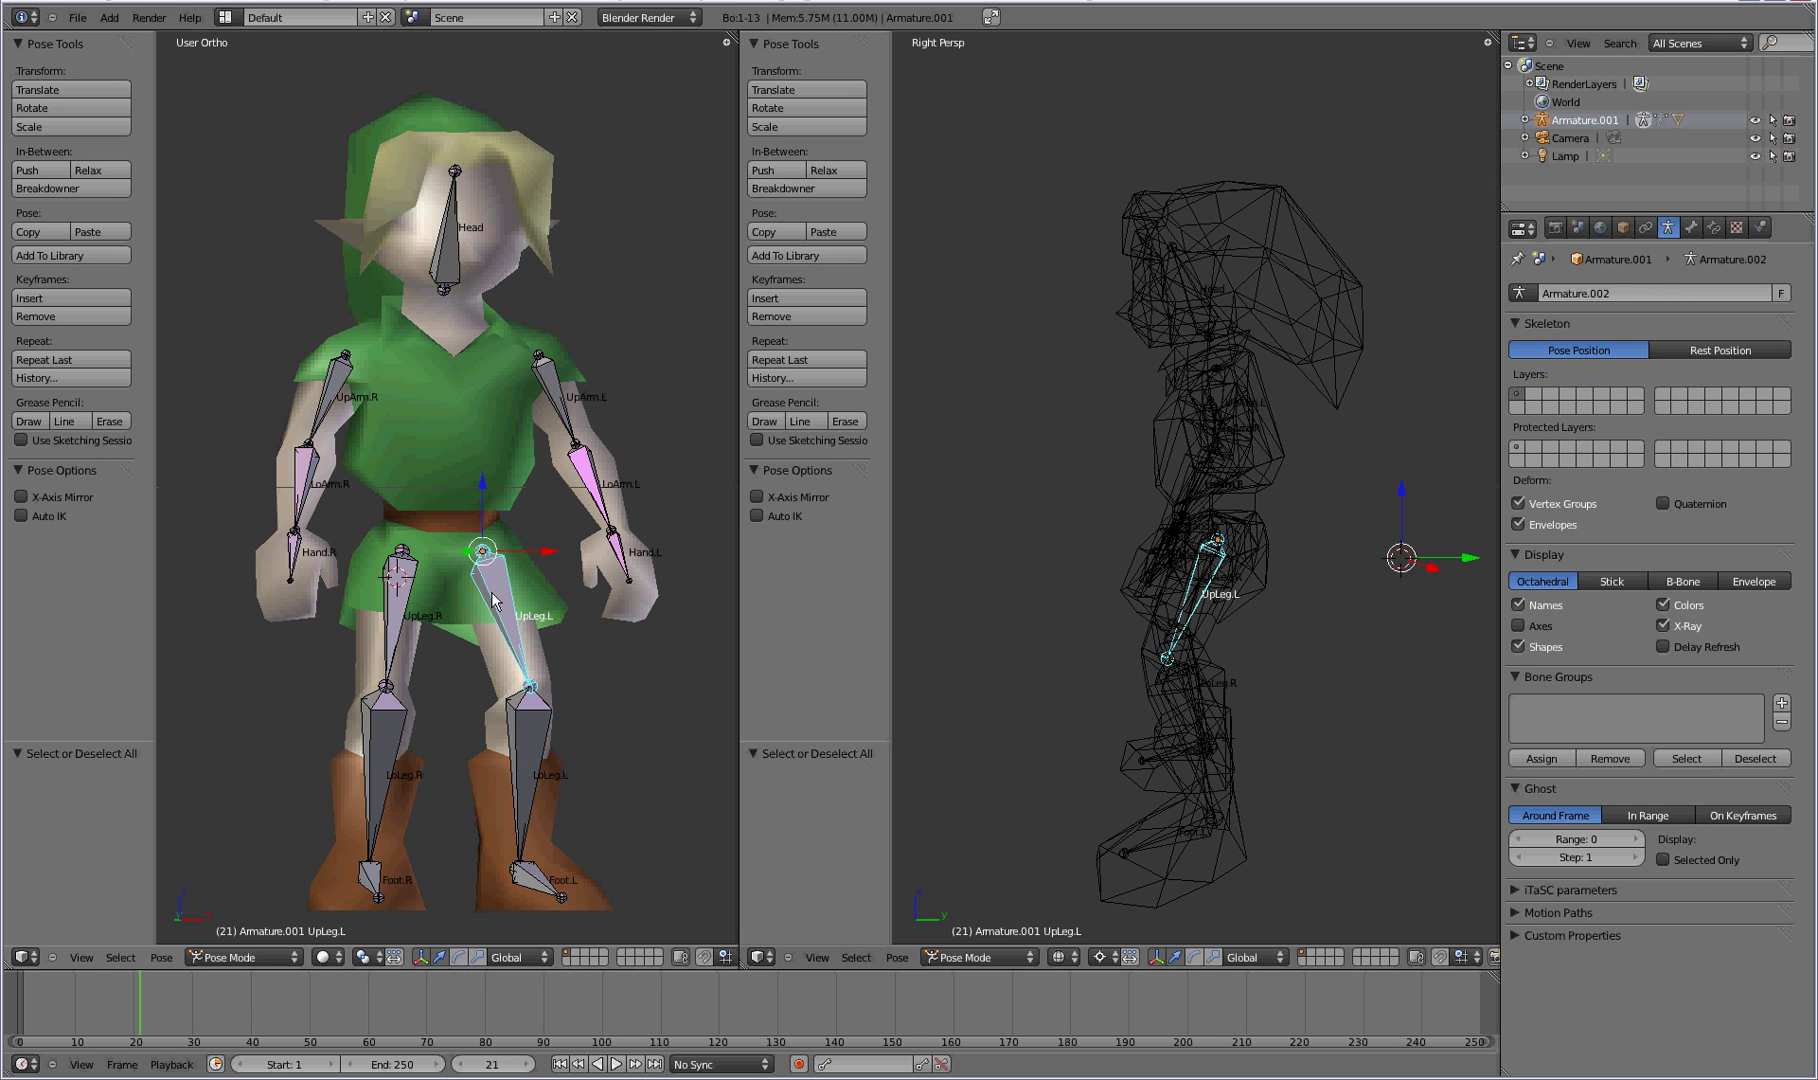
key("g")
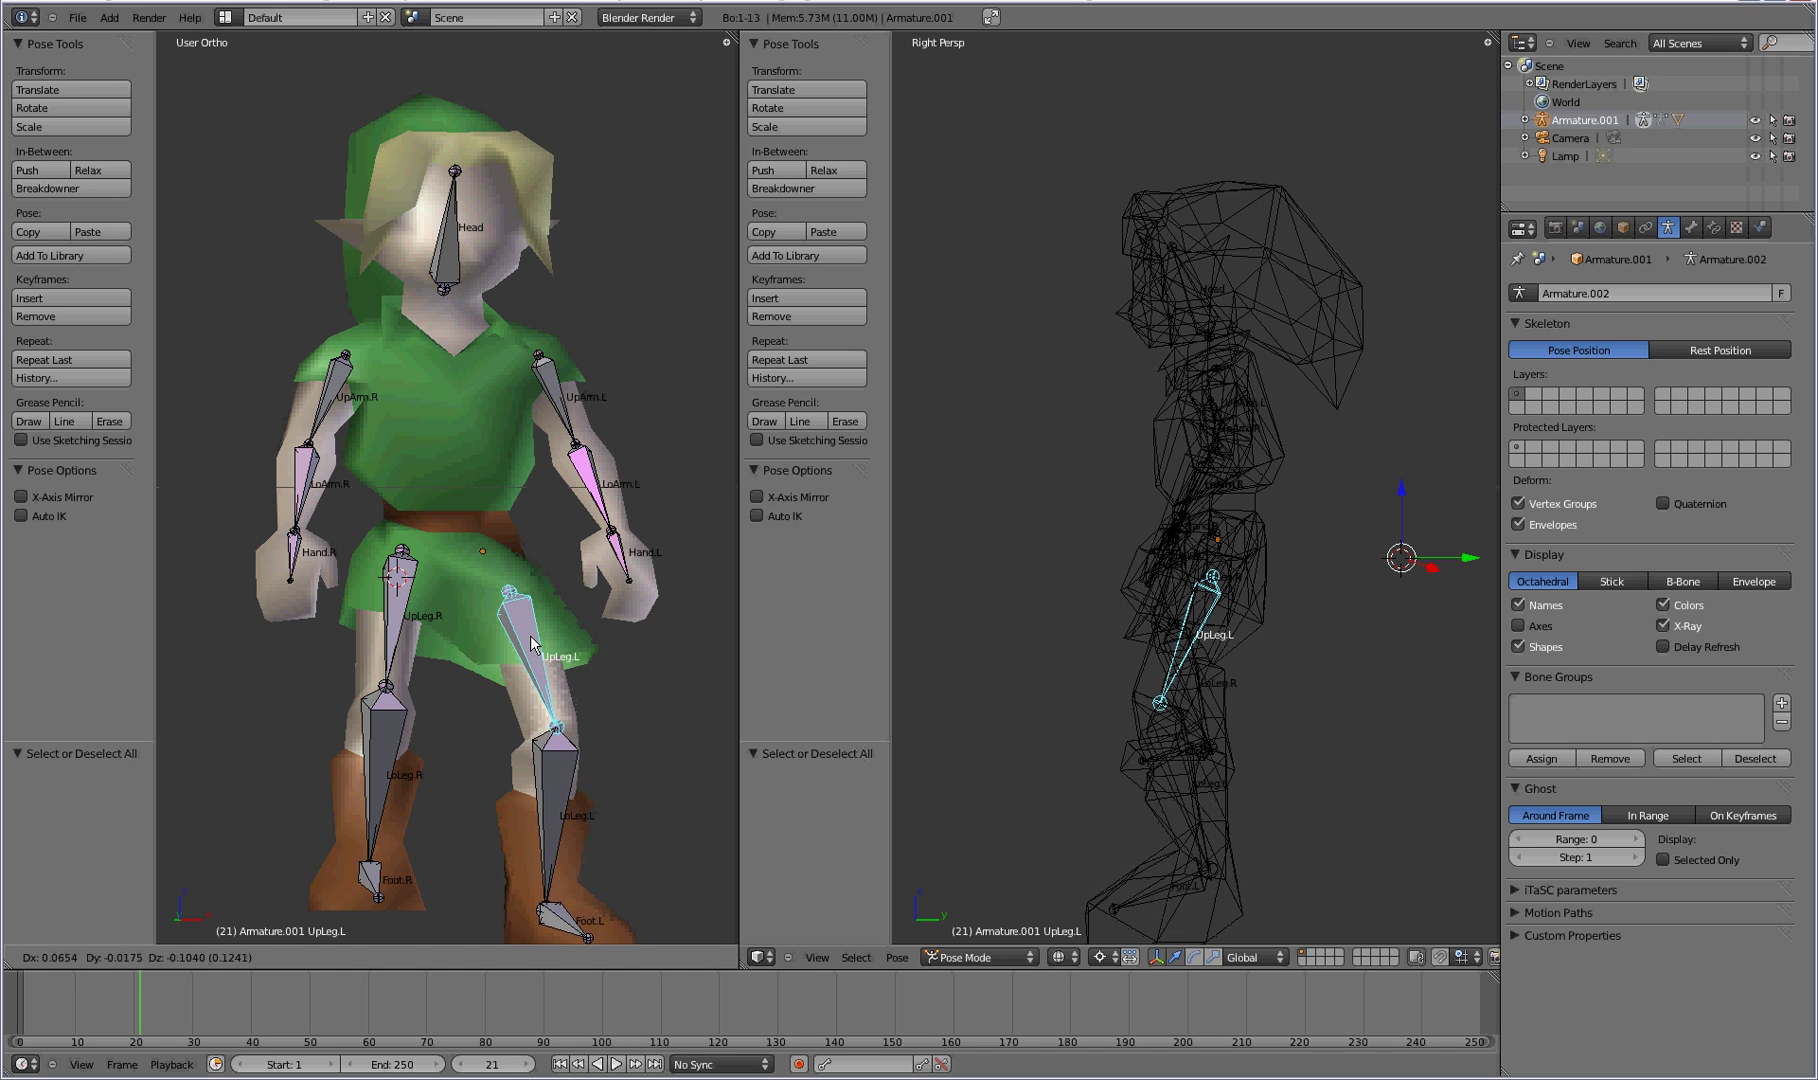
right_click(530, 645)
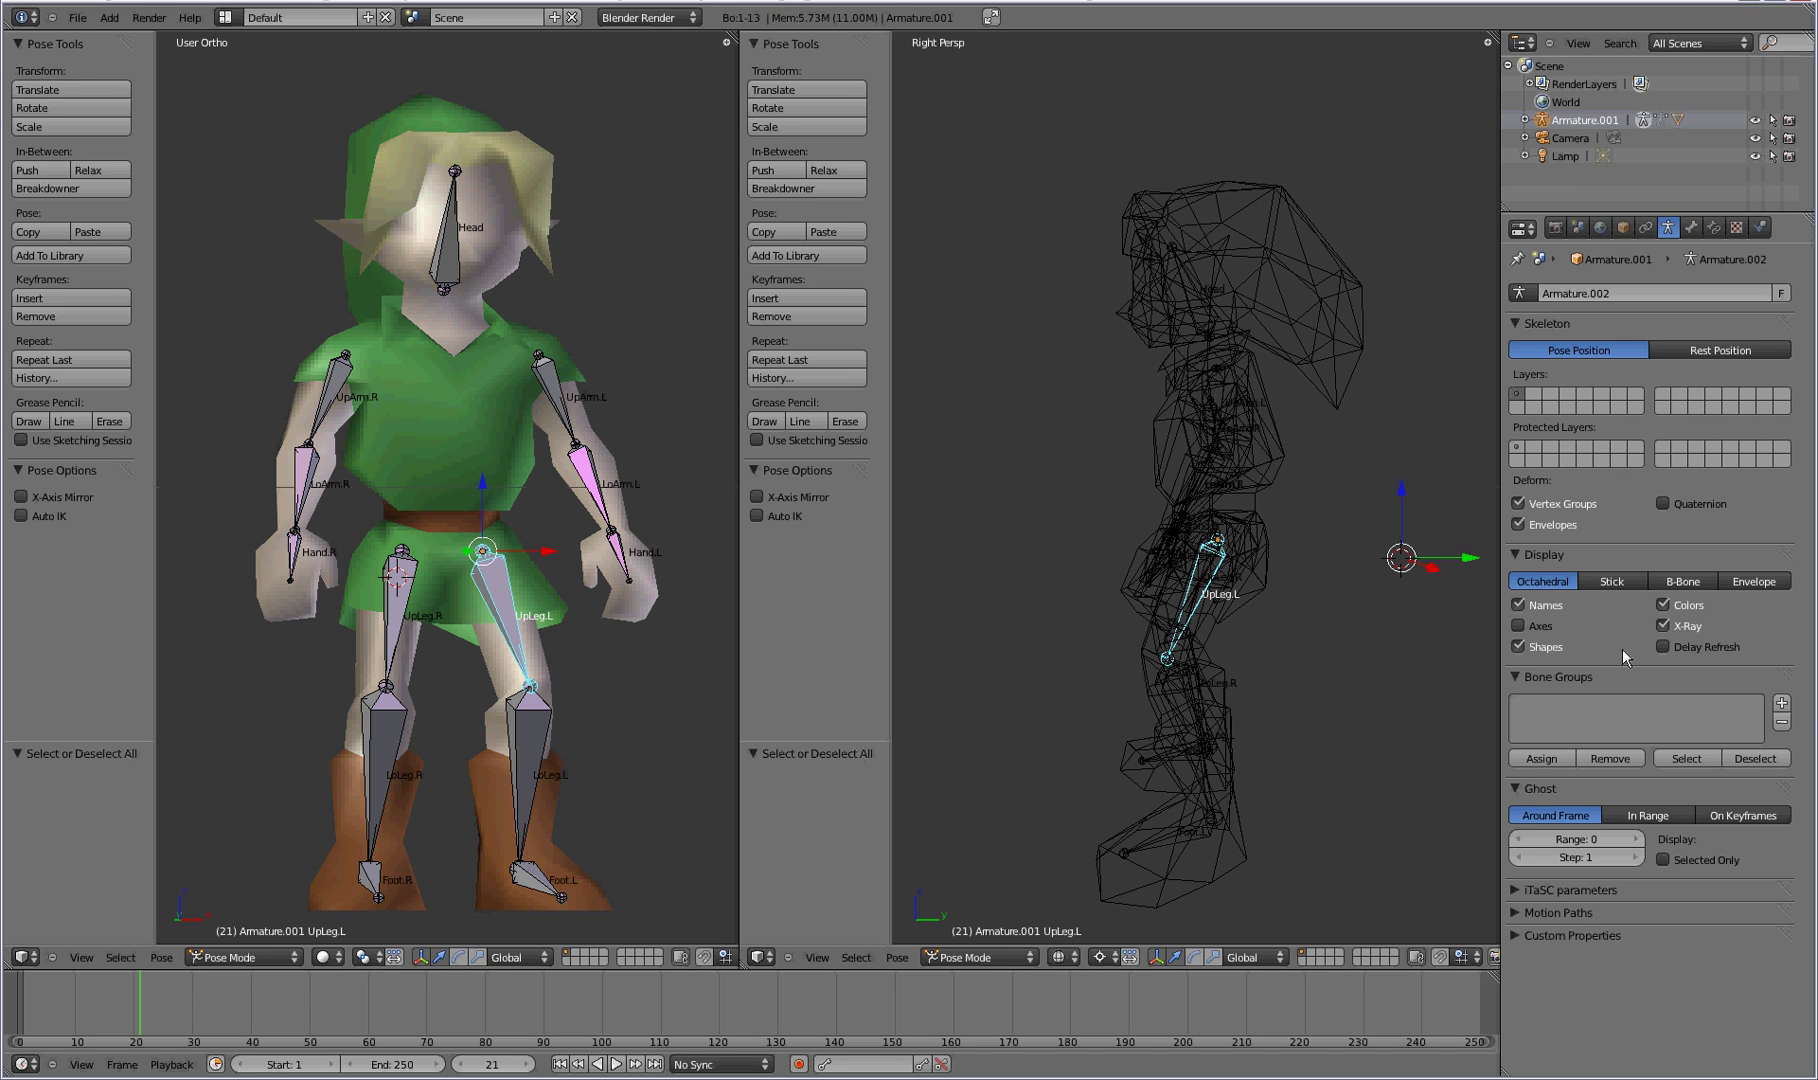
Lock the X, Y and Z location of the bone UpLeg.L in its transform locks.
left_click(1689, 229)
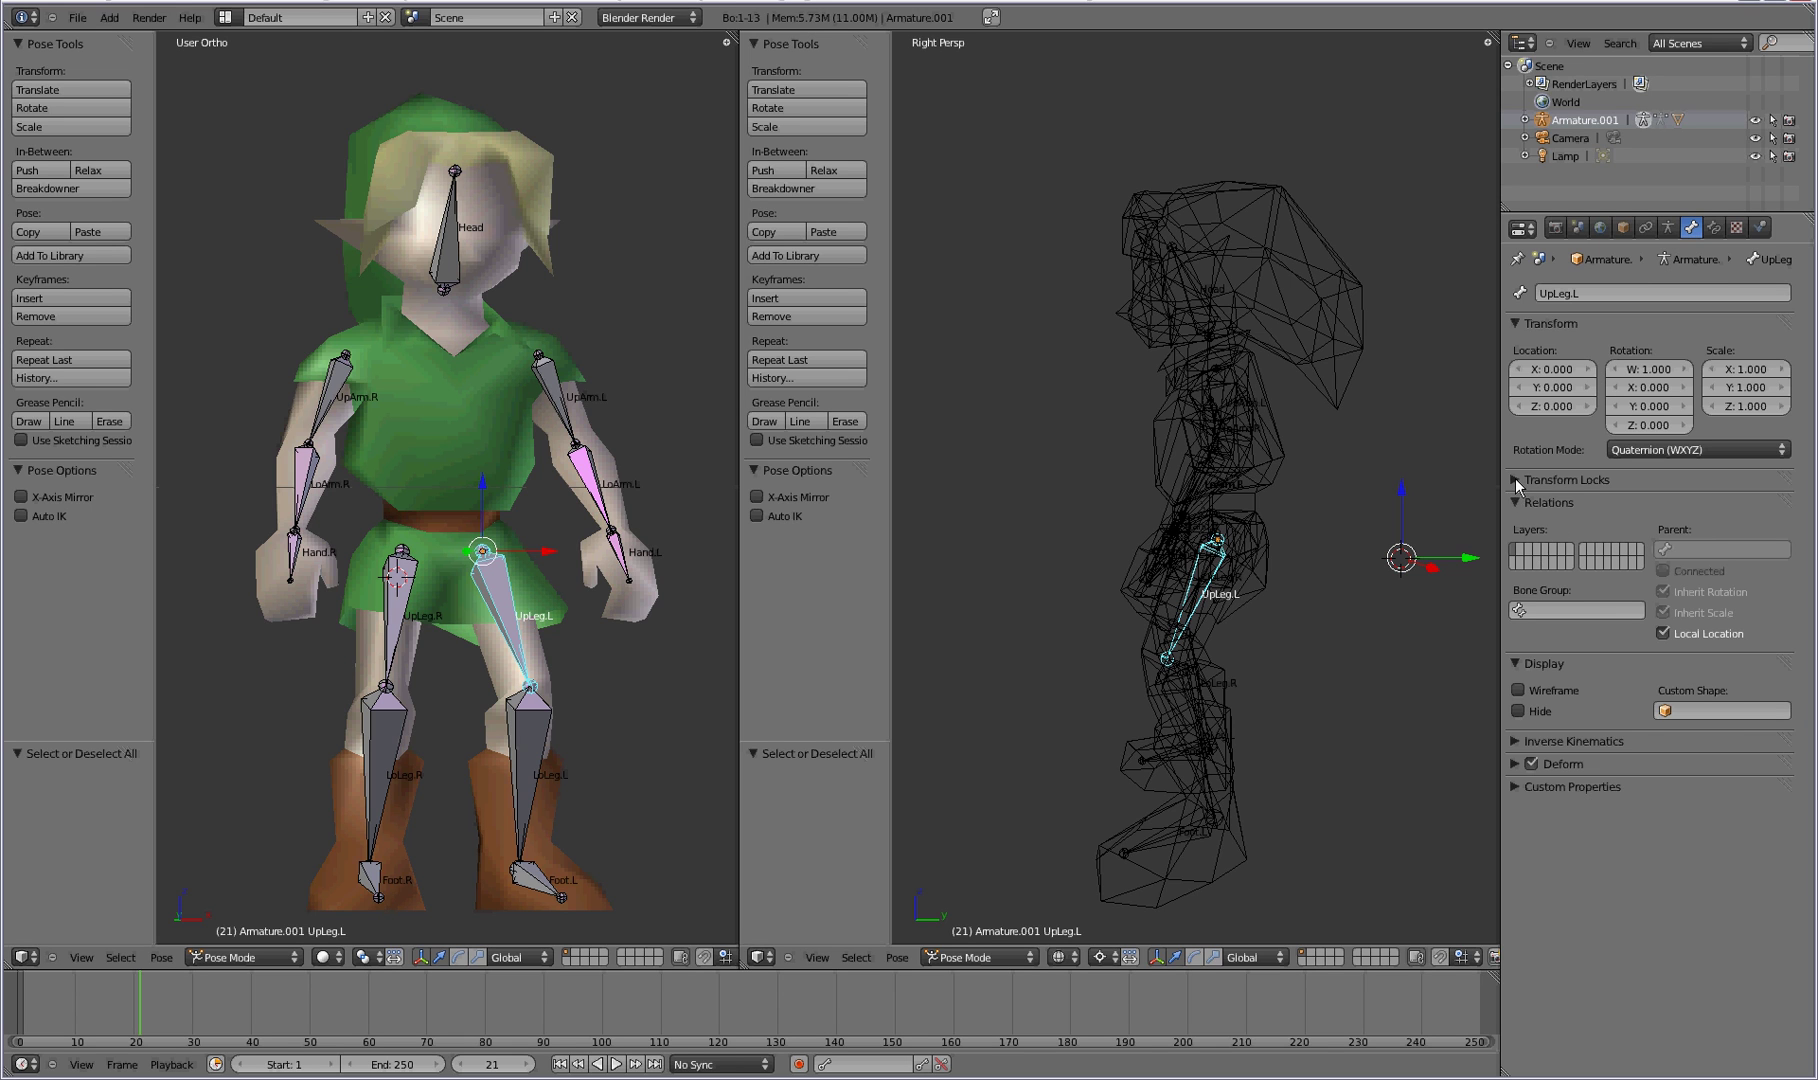
left_click(1515, 479)
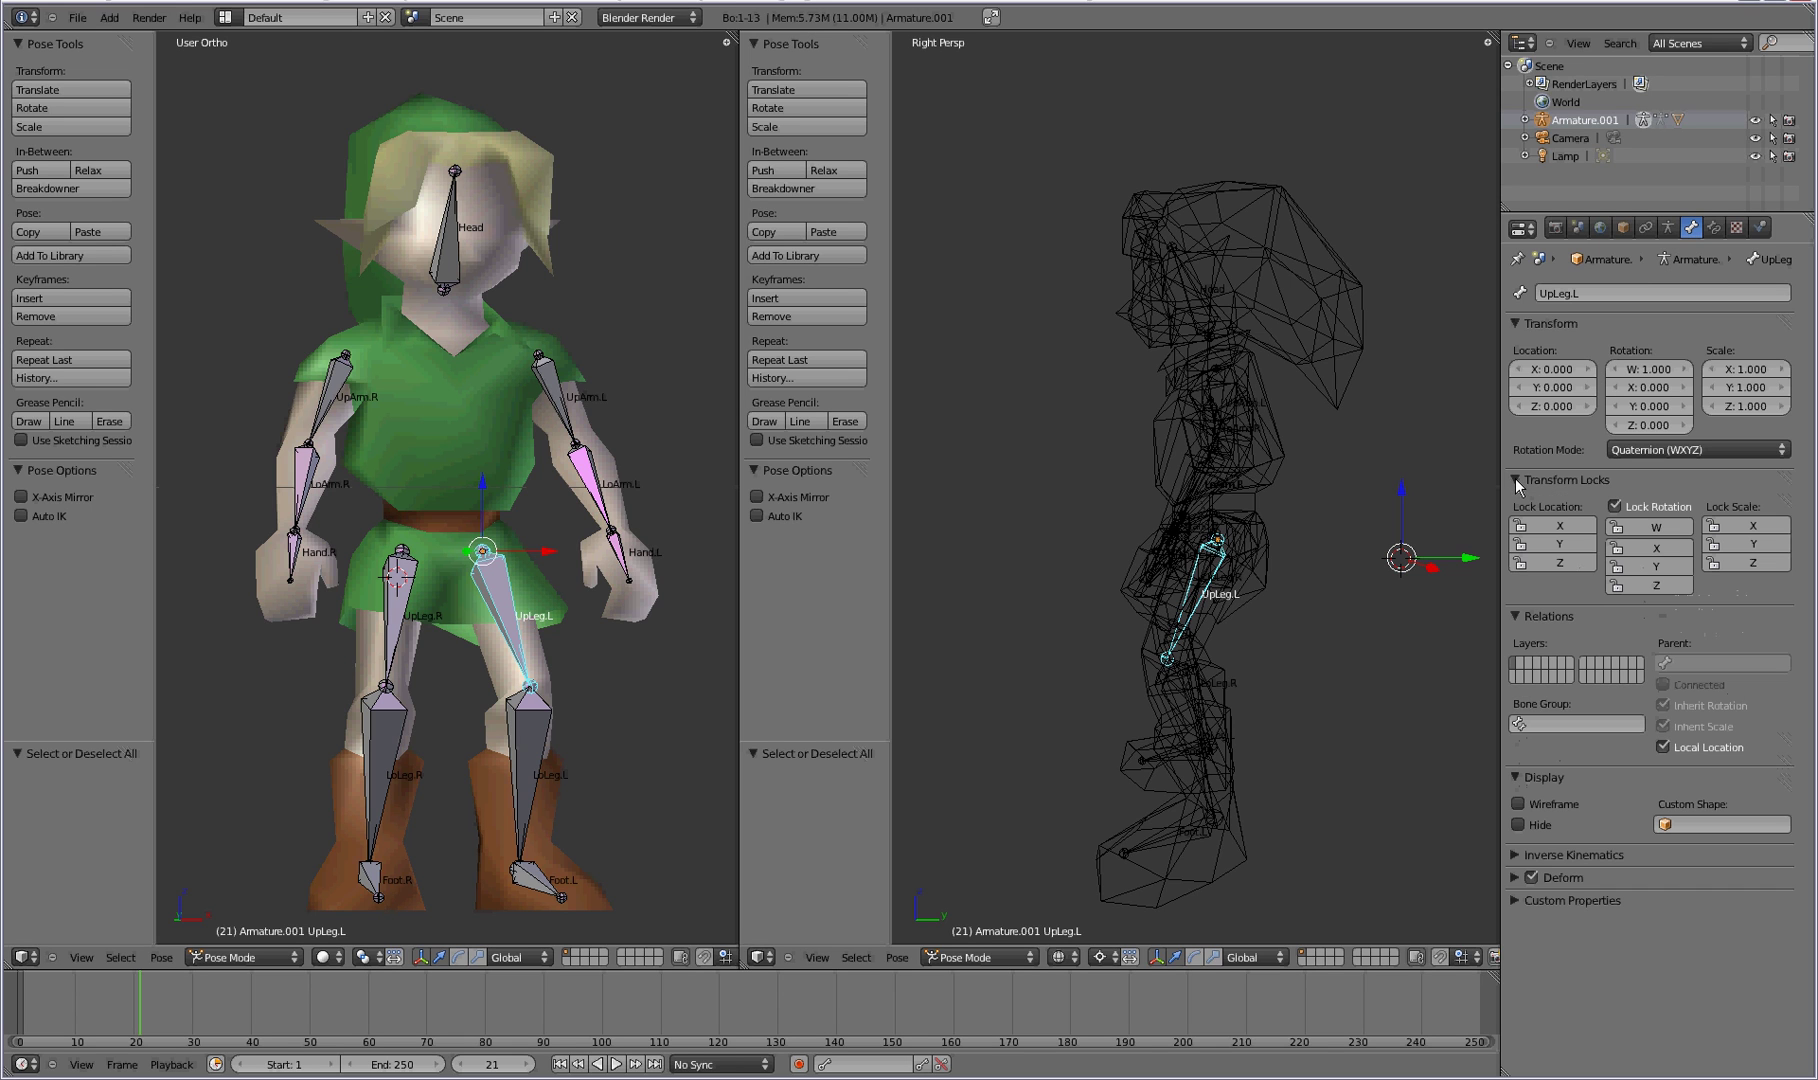
left_click(1562, 540)
left_click(1567, 562)
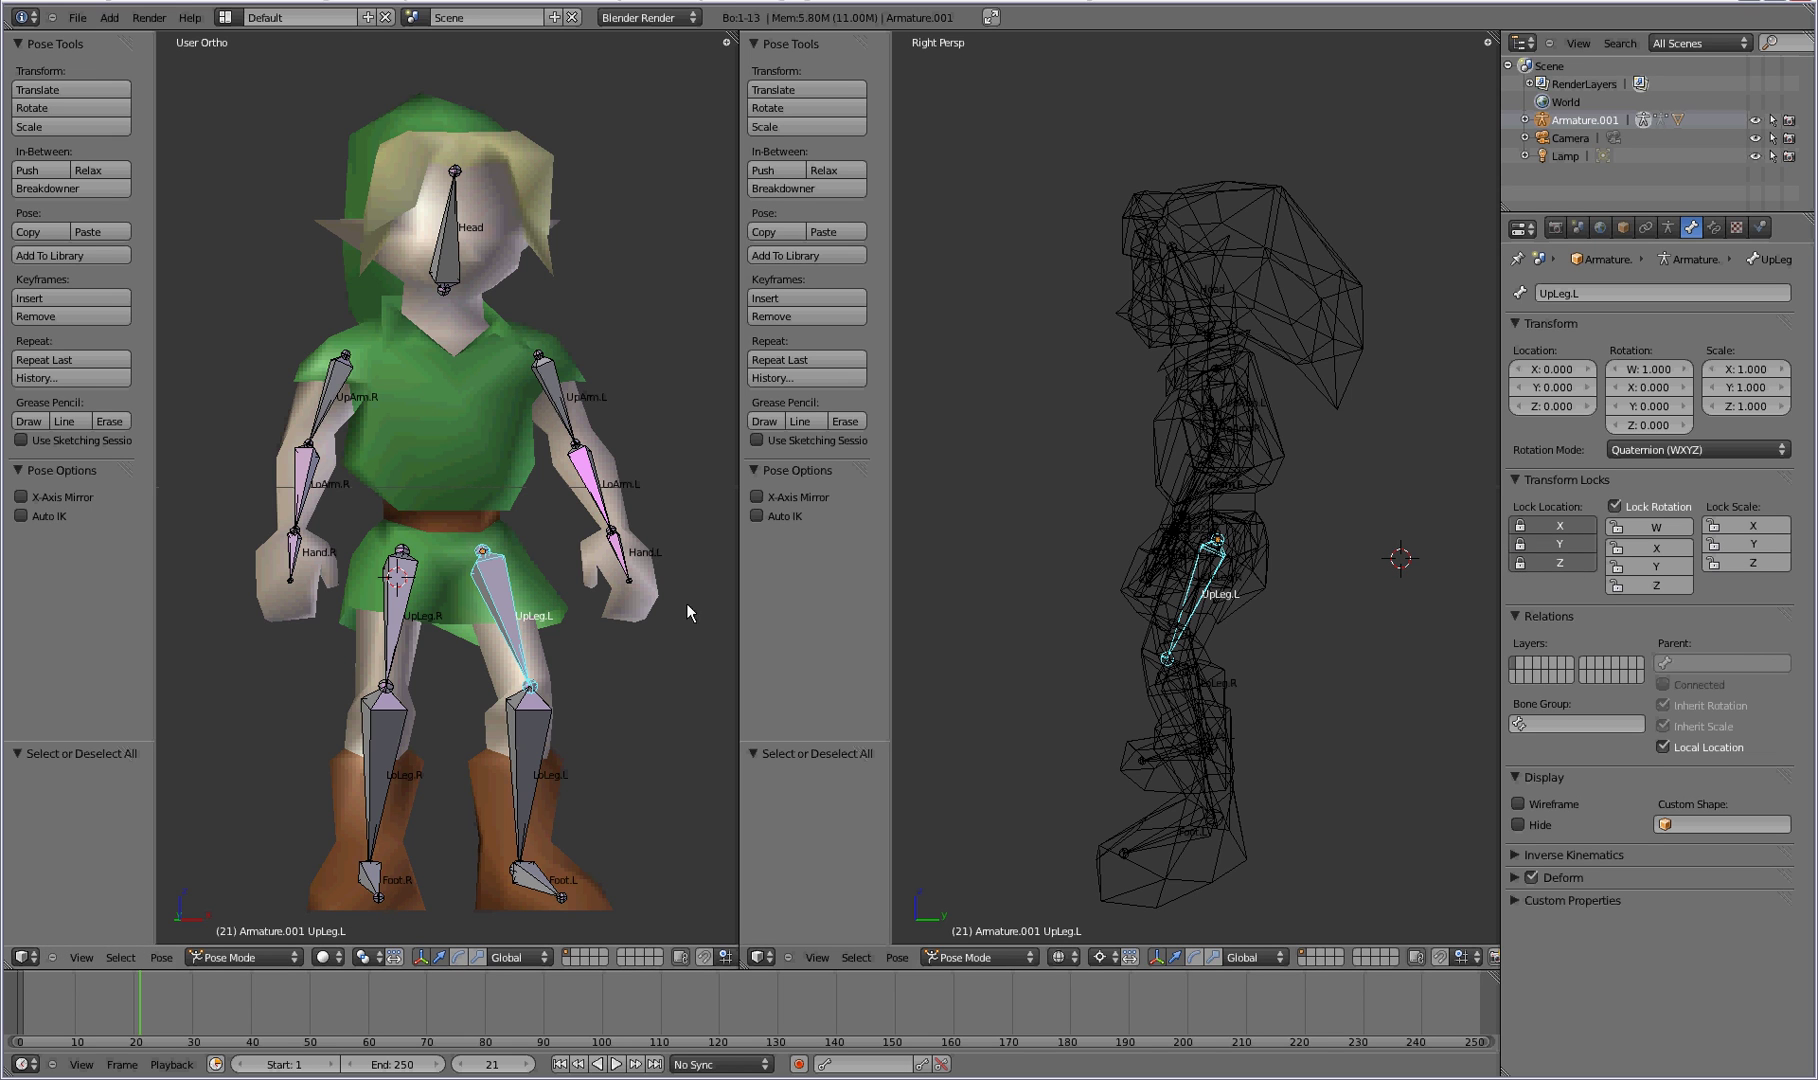
Test the leg bones in the side view by trying to move UpLeg.R and to rotate UpLeg.L, cancelling both transforms.
right_click(1197, 600)
key("g")
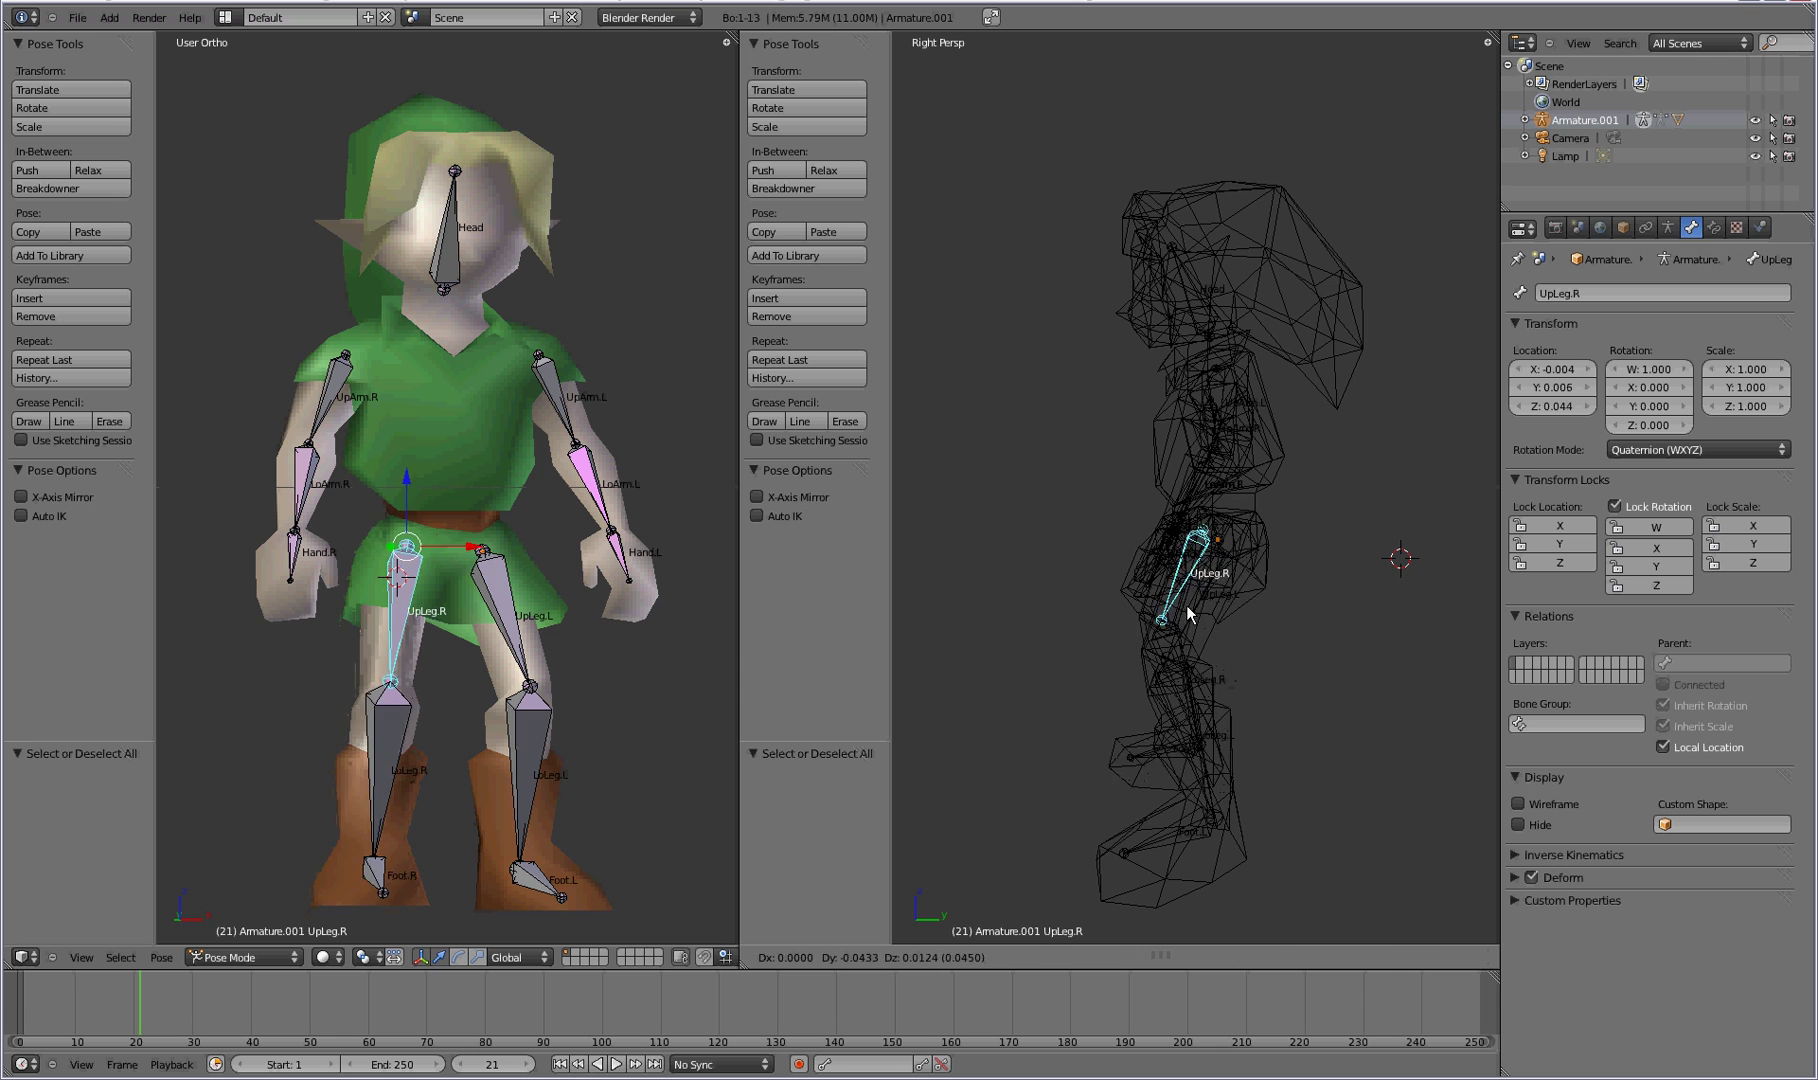
right_click(1208, 620)
right_click(1210, 622)
key("r")
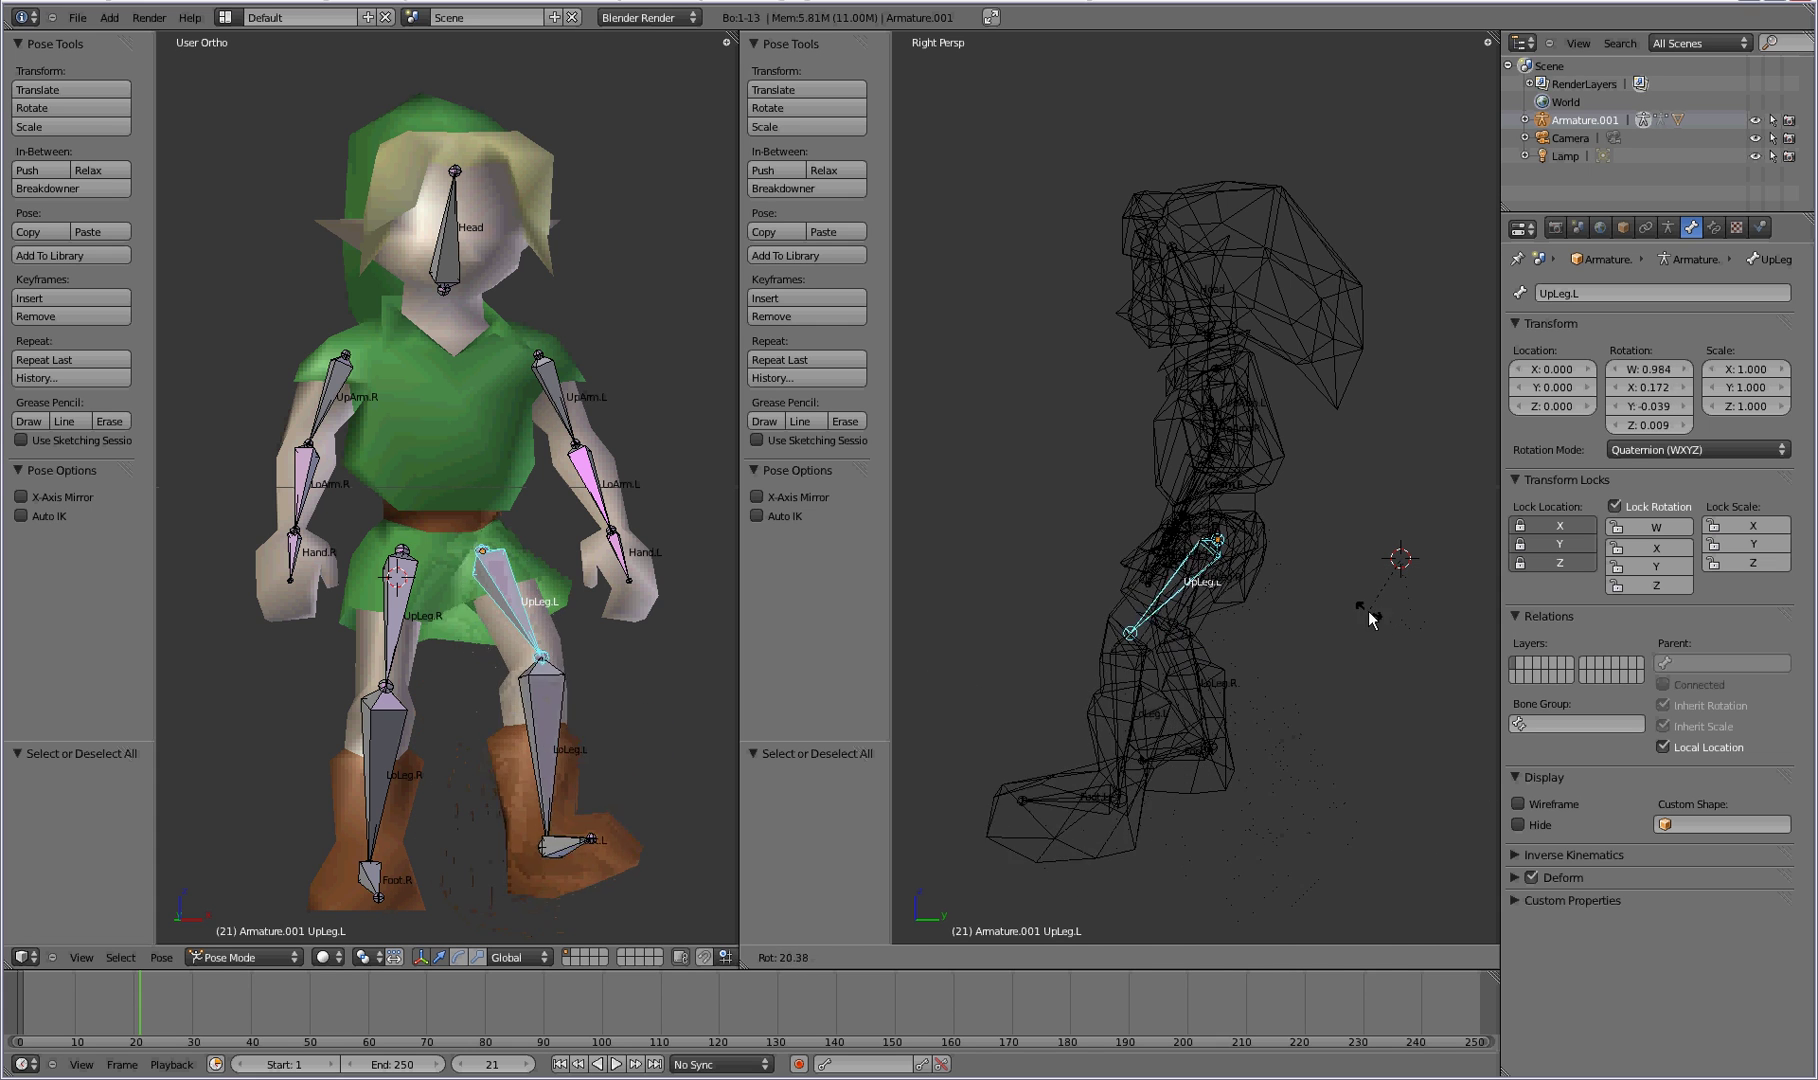
key("Escape")
Lock the X, Y and Z location of the bone UpLeg.R.
right_click(400, 600)
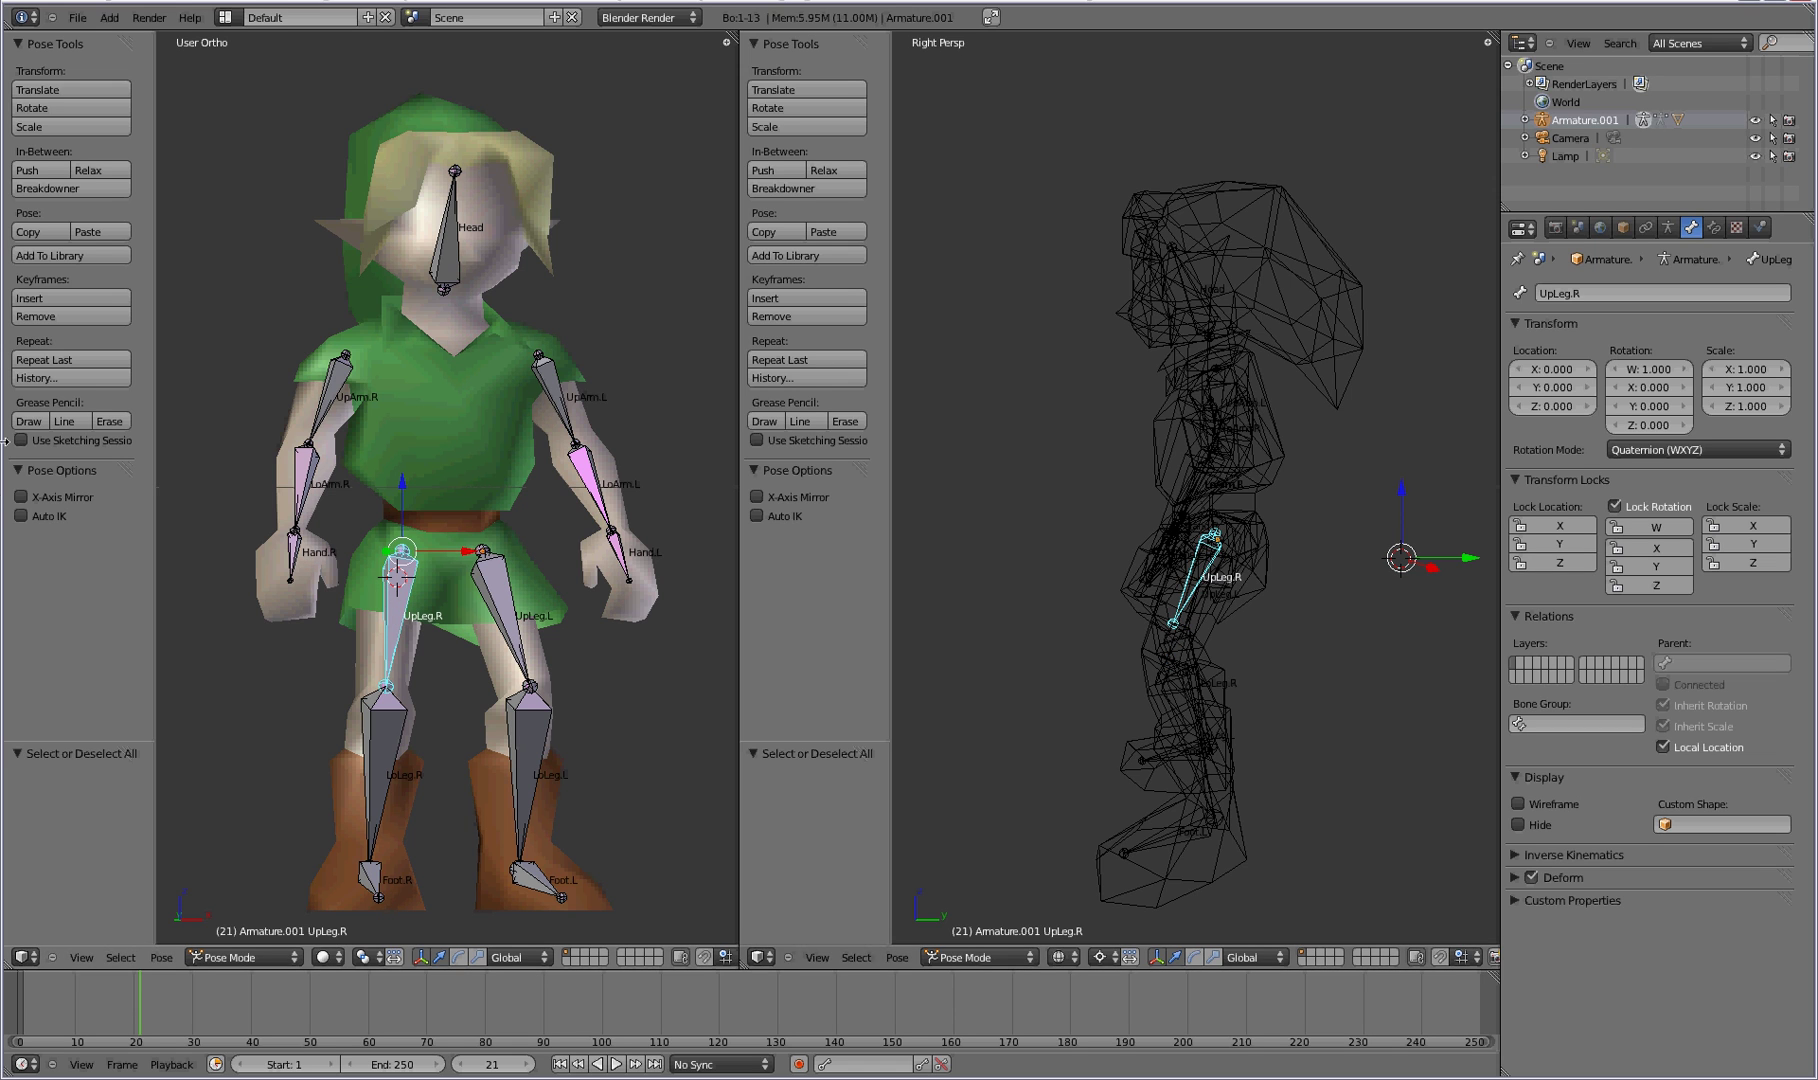
left_click(1555, 525)
left_click(1555, 544)
left_click(1555, 563)
Lock the X, Y and Z location of both upper arm bones, UpArm.R and UpArm.L.
right_click(341, 378)
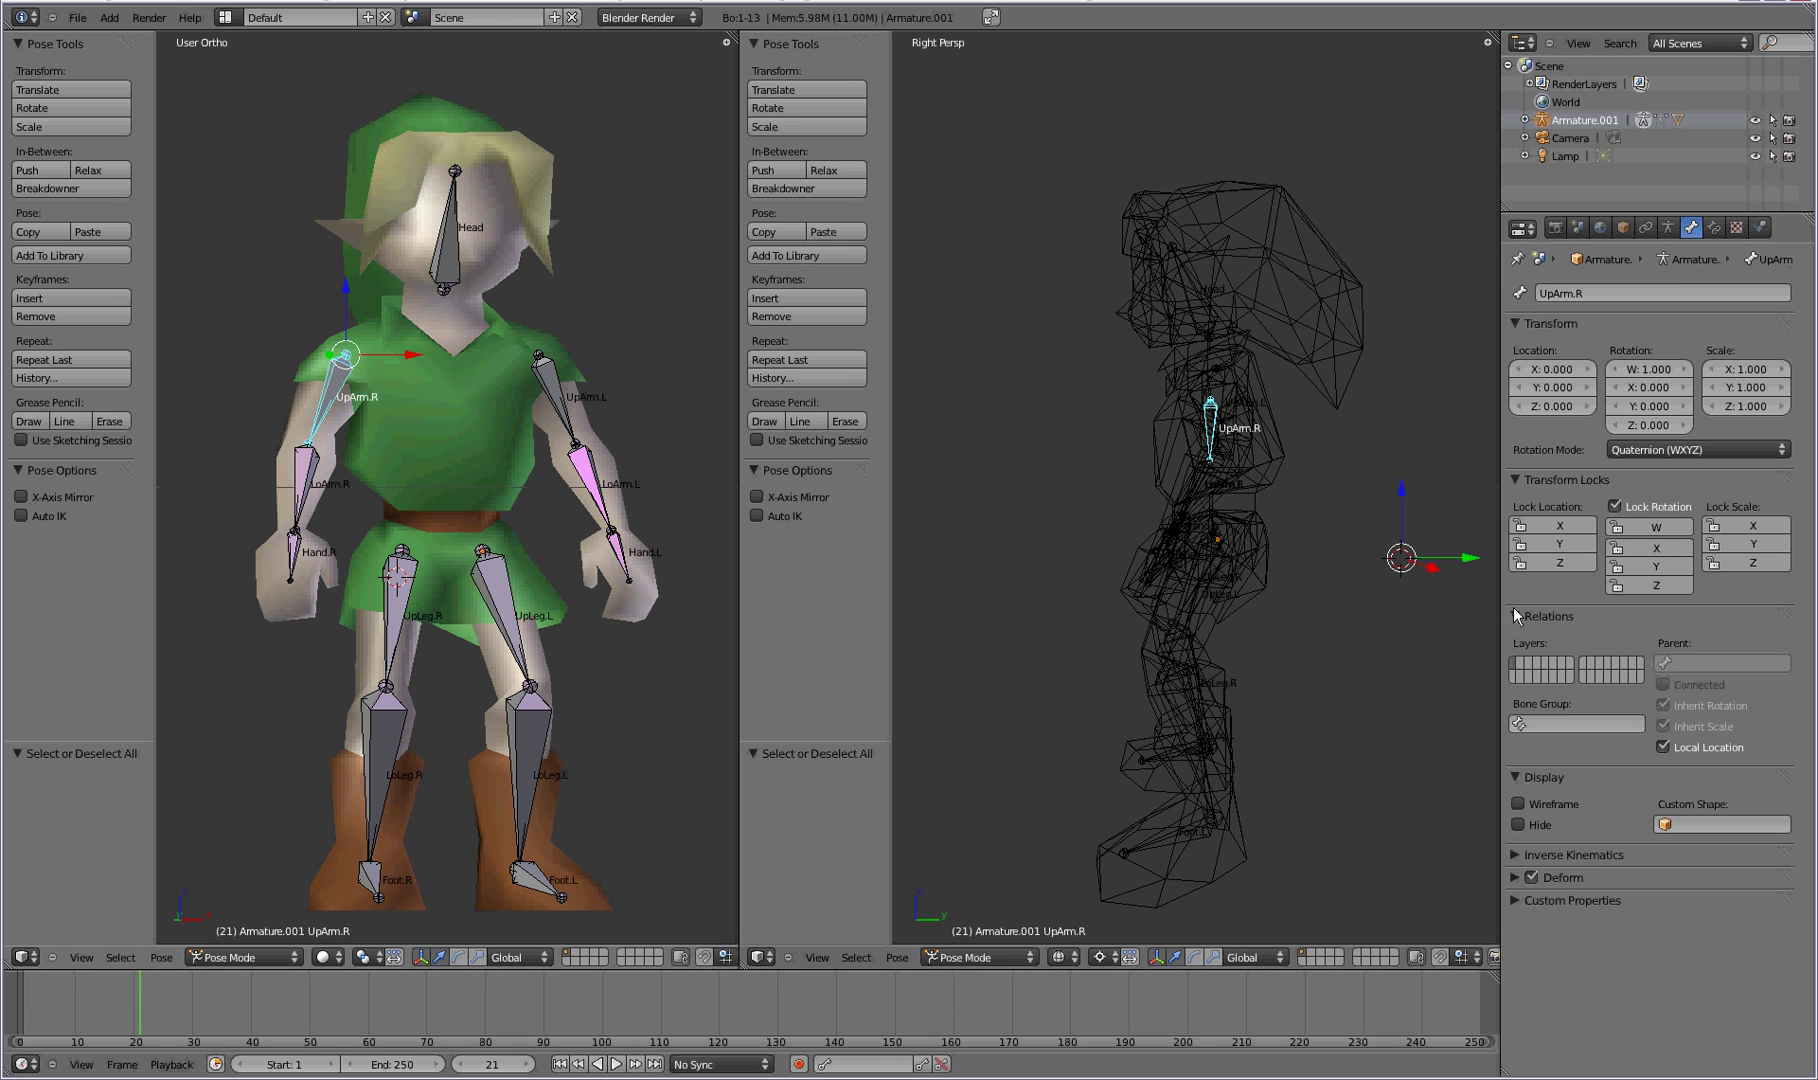
left_click(1547, 525)
left_click(1547, 544)
left_click(1552, 563)
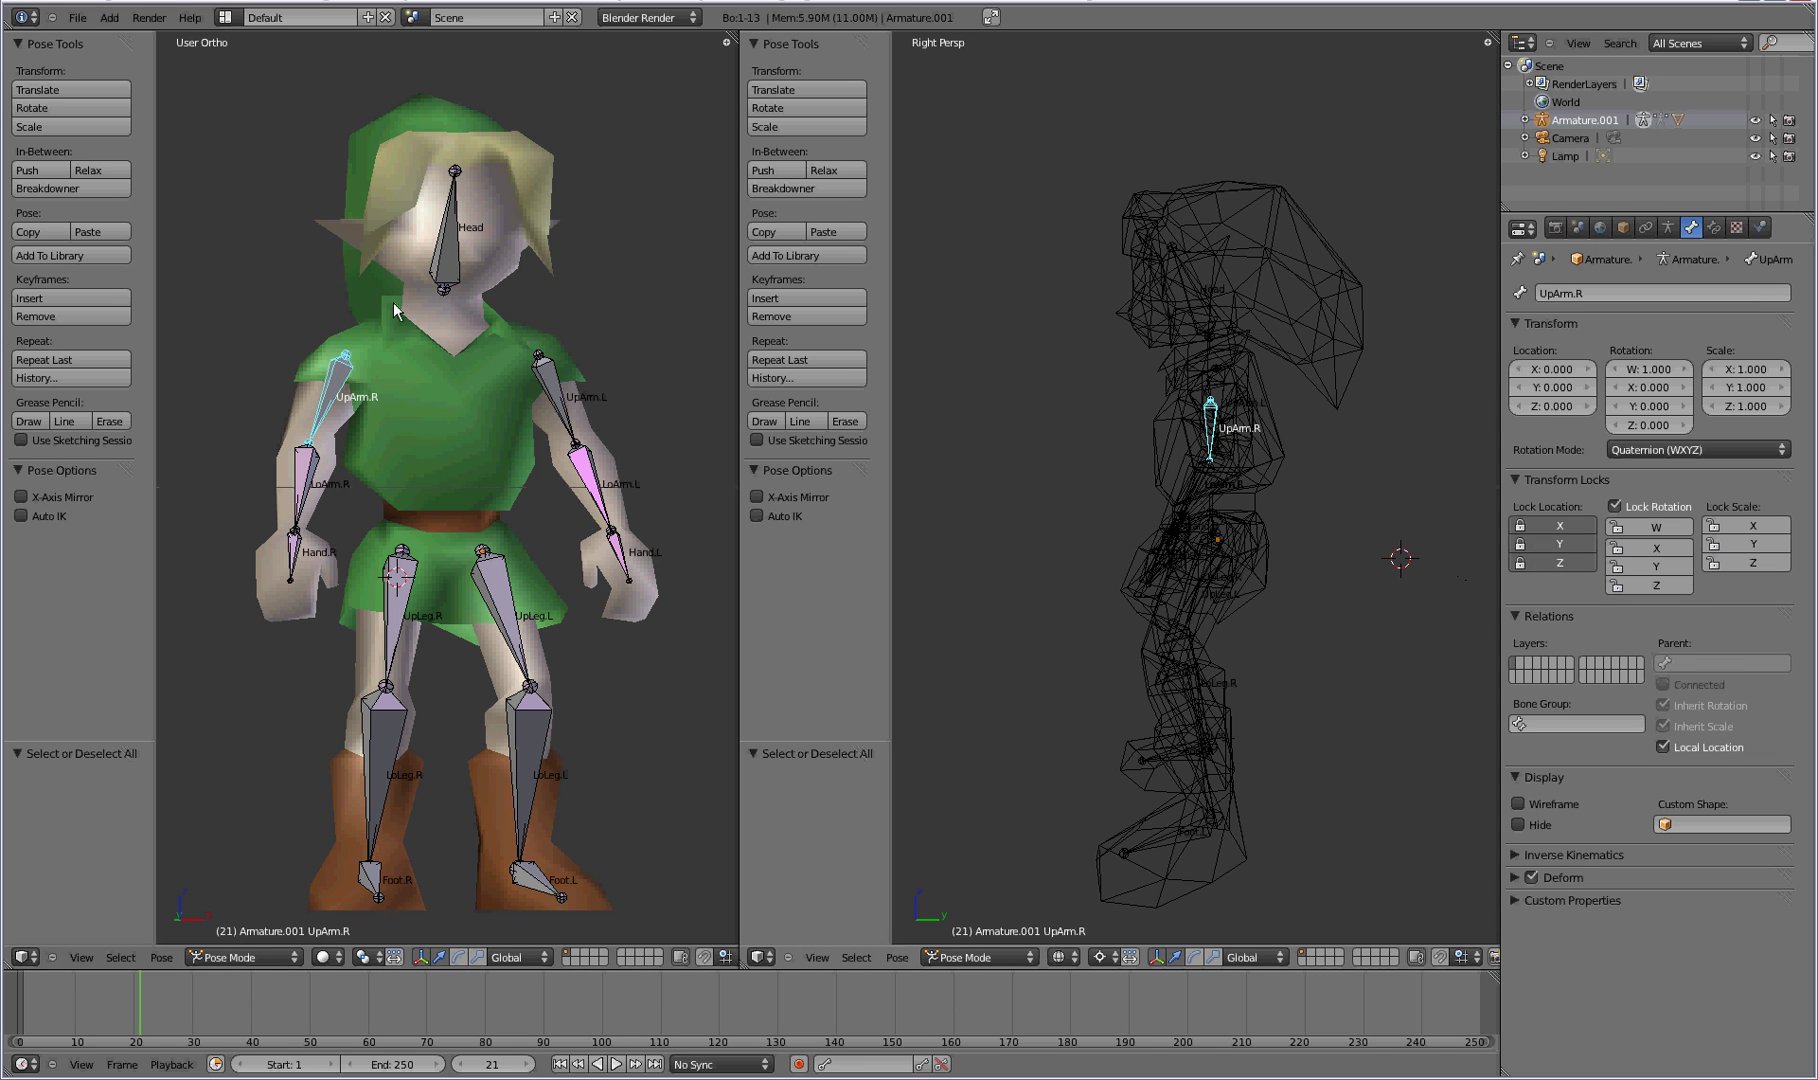
right_click(536, 362)
left_click(1555, 525)
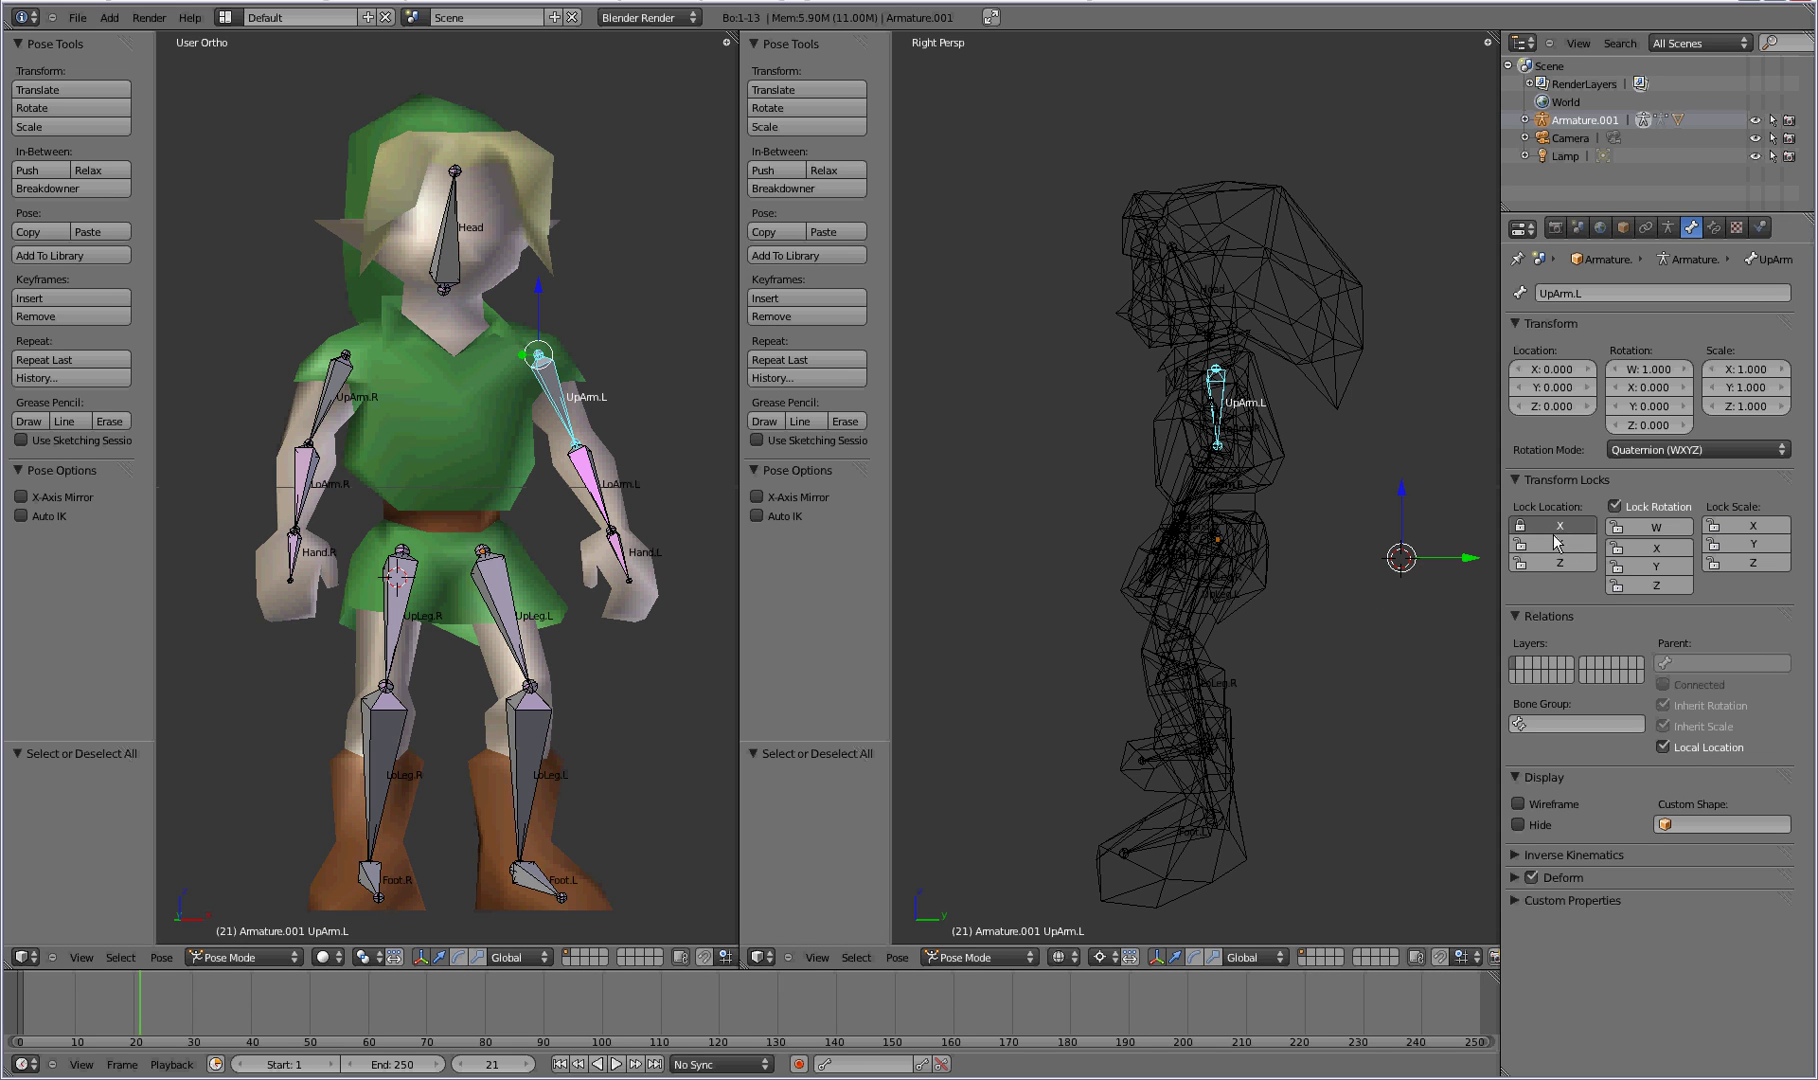
left_click(1555, 544)
left_click(1555, 563)
Lock the X, Y and Z location of the Head bone.
right_click(432, 268)
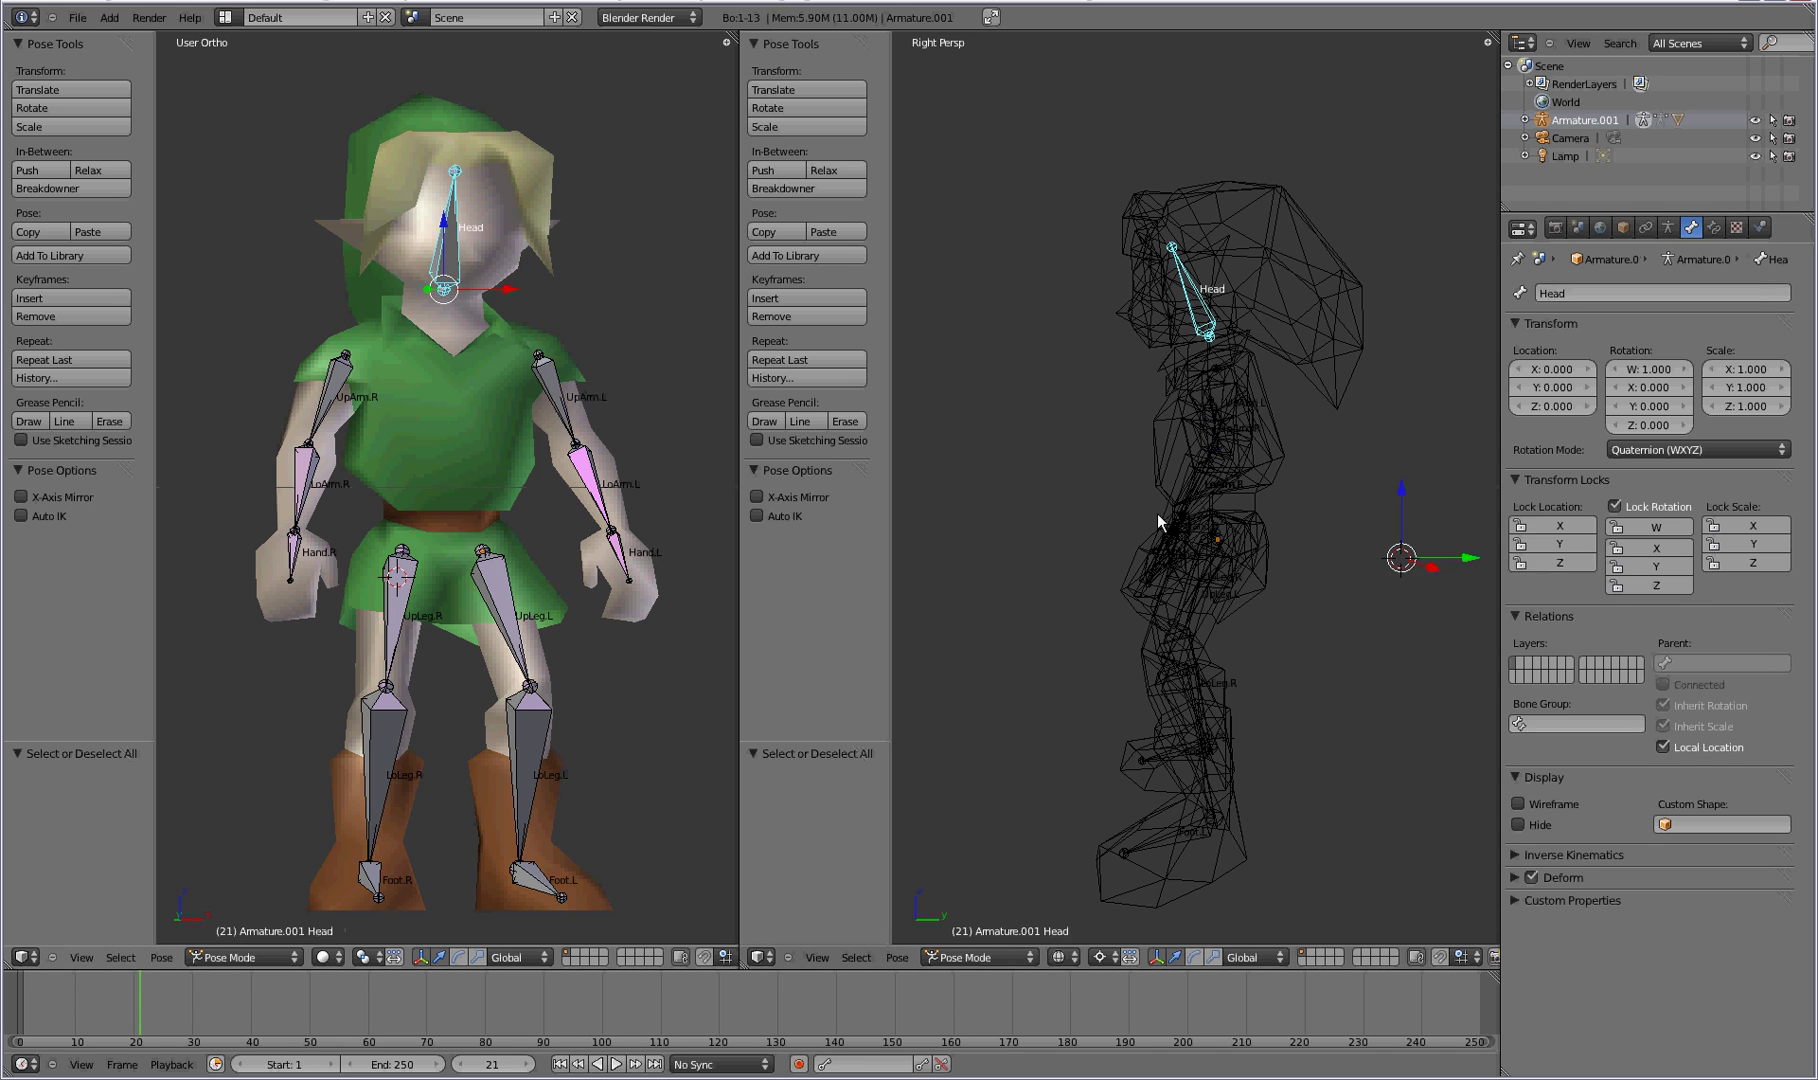
left_click(1551, 526)
left_click(1551, 544)
left_click(1545, 566)
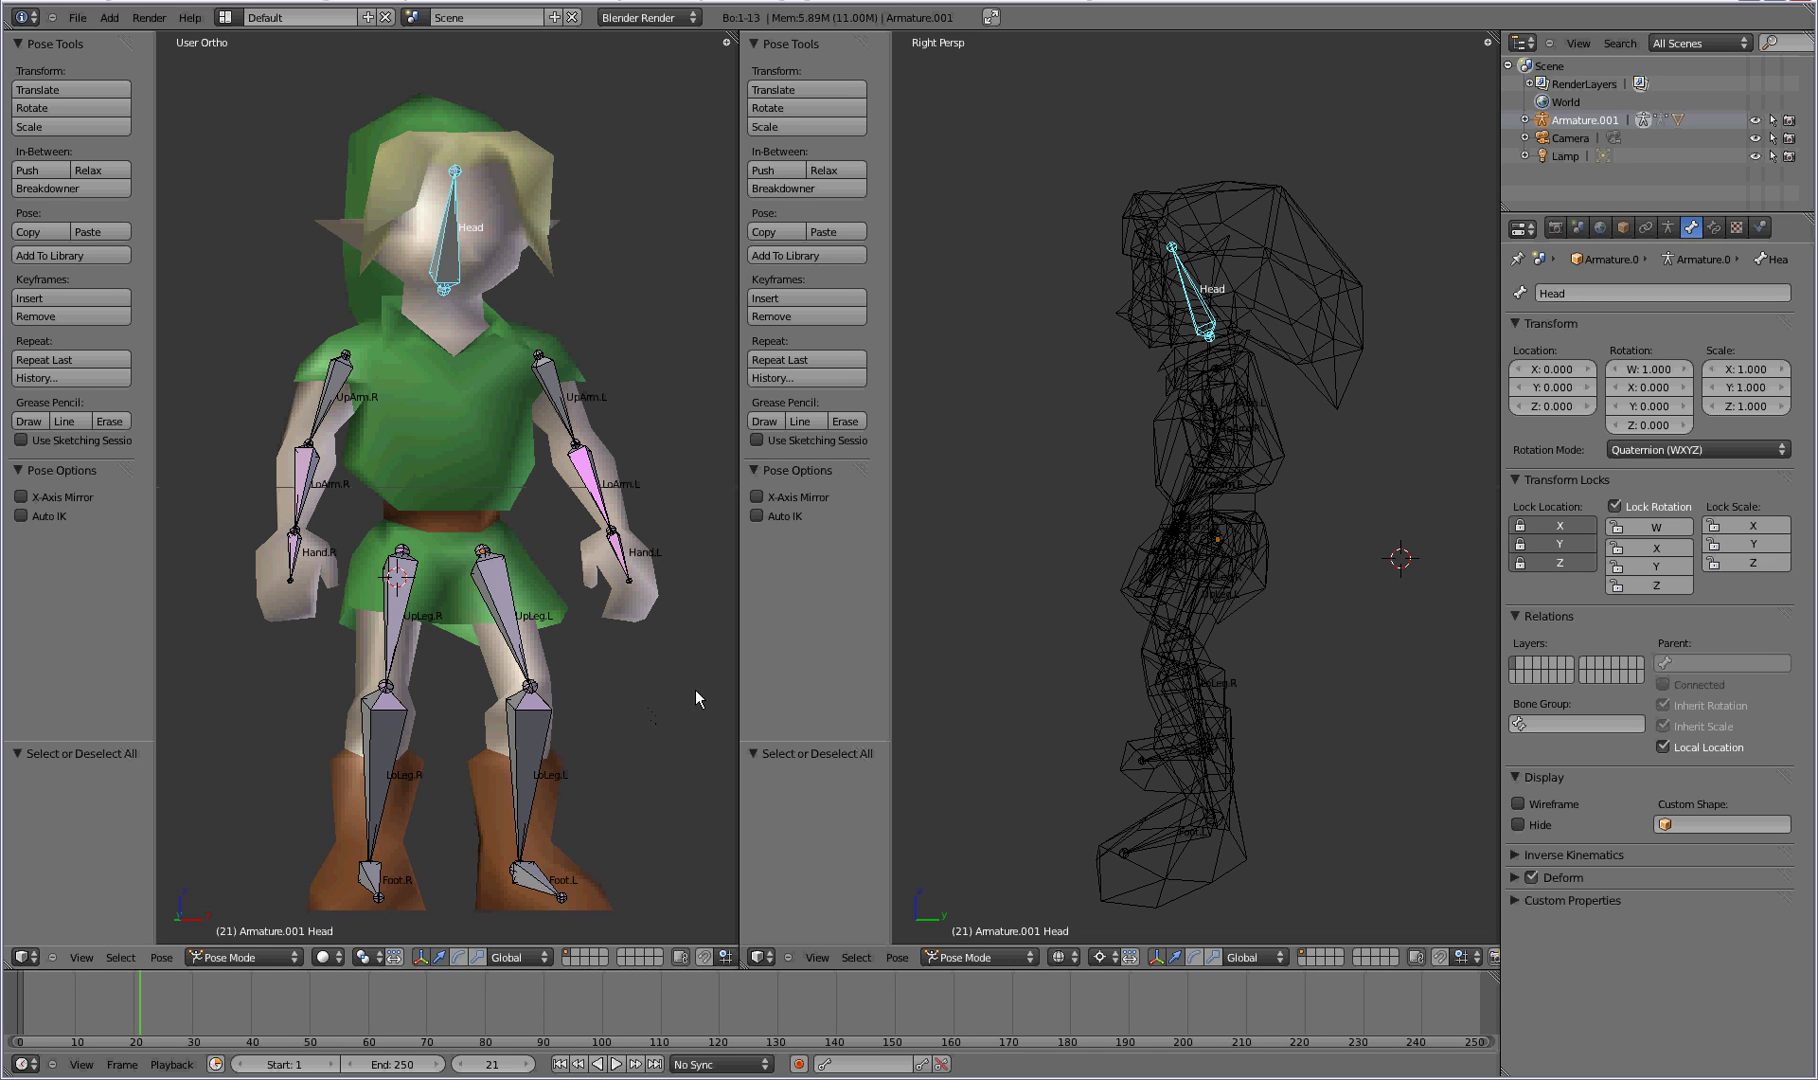
Rotate LoArm.L outward by about 33° in the front view and UpArm.L forward by about 36° in the side view.
right_click(596, 488)
key("r")
left_click(580, 565)
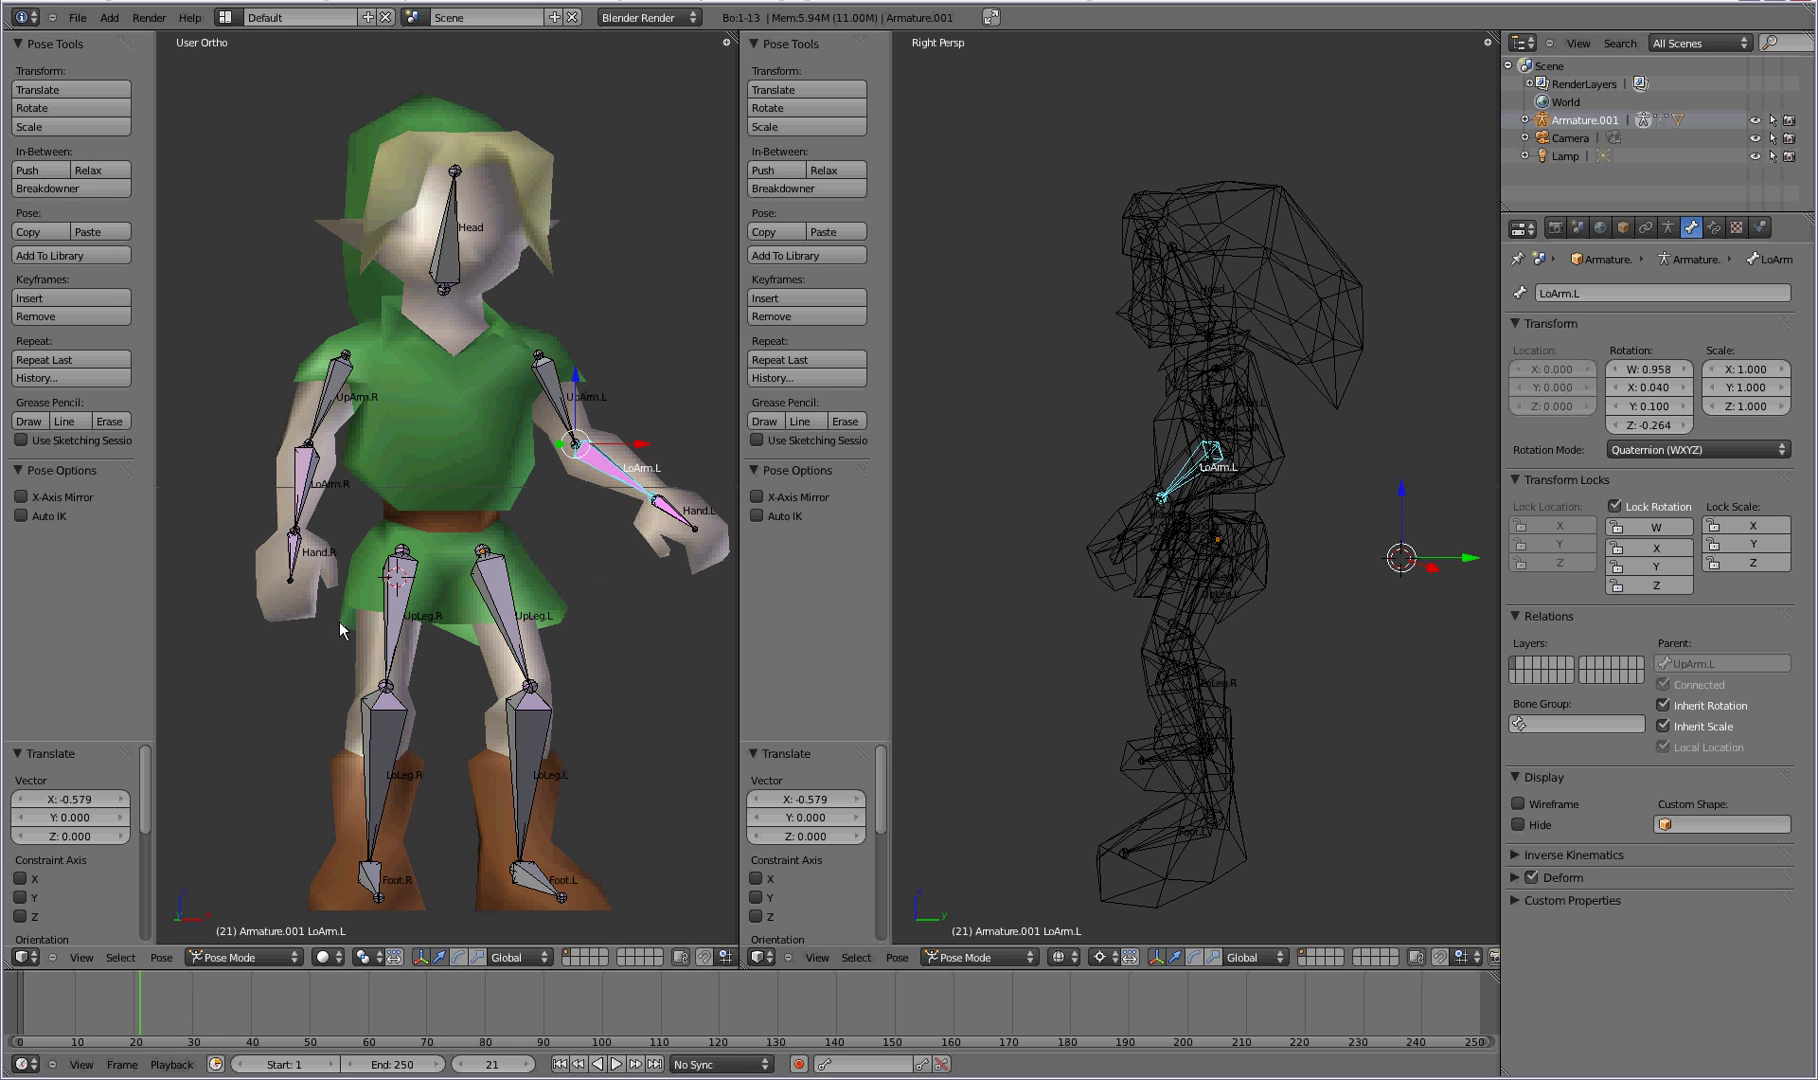
right_click(1224, 434)
key("r")
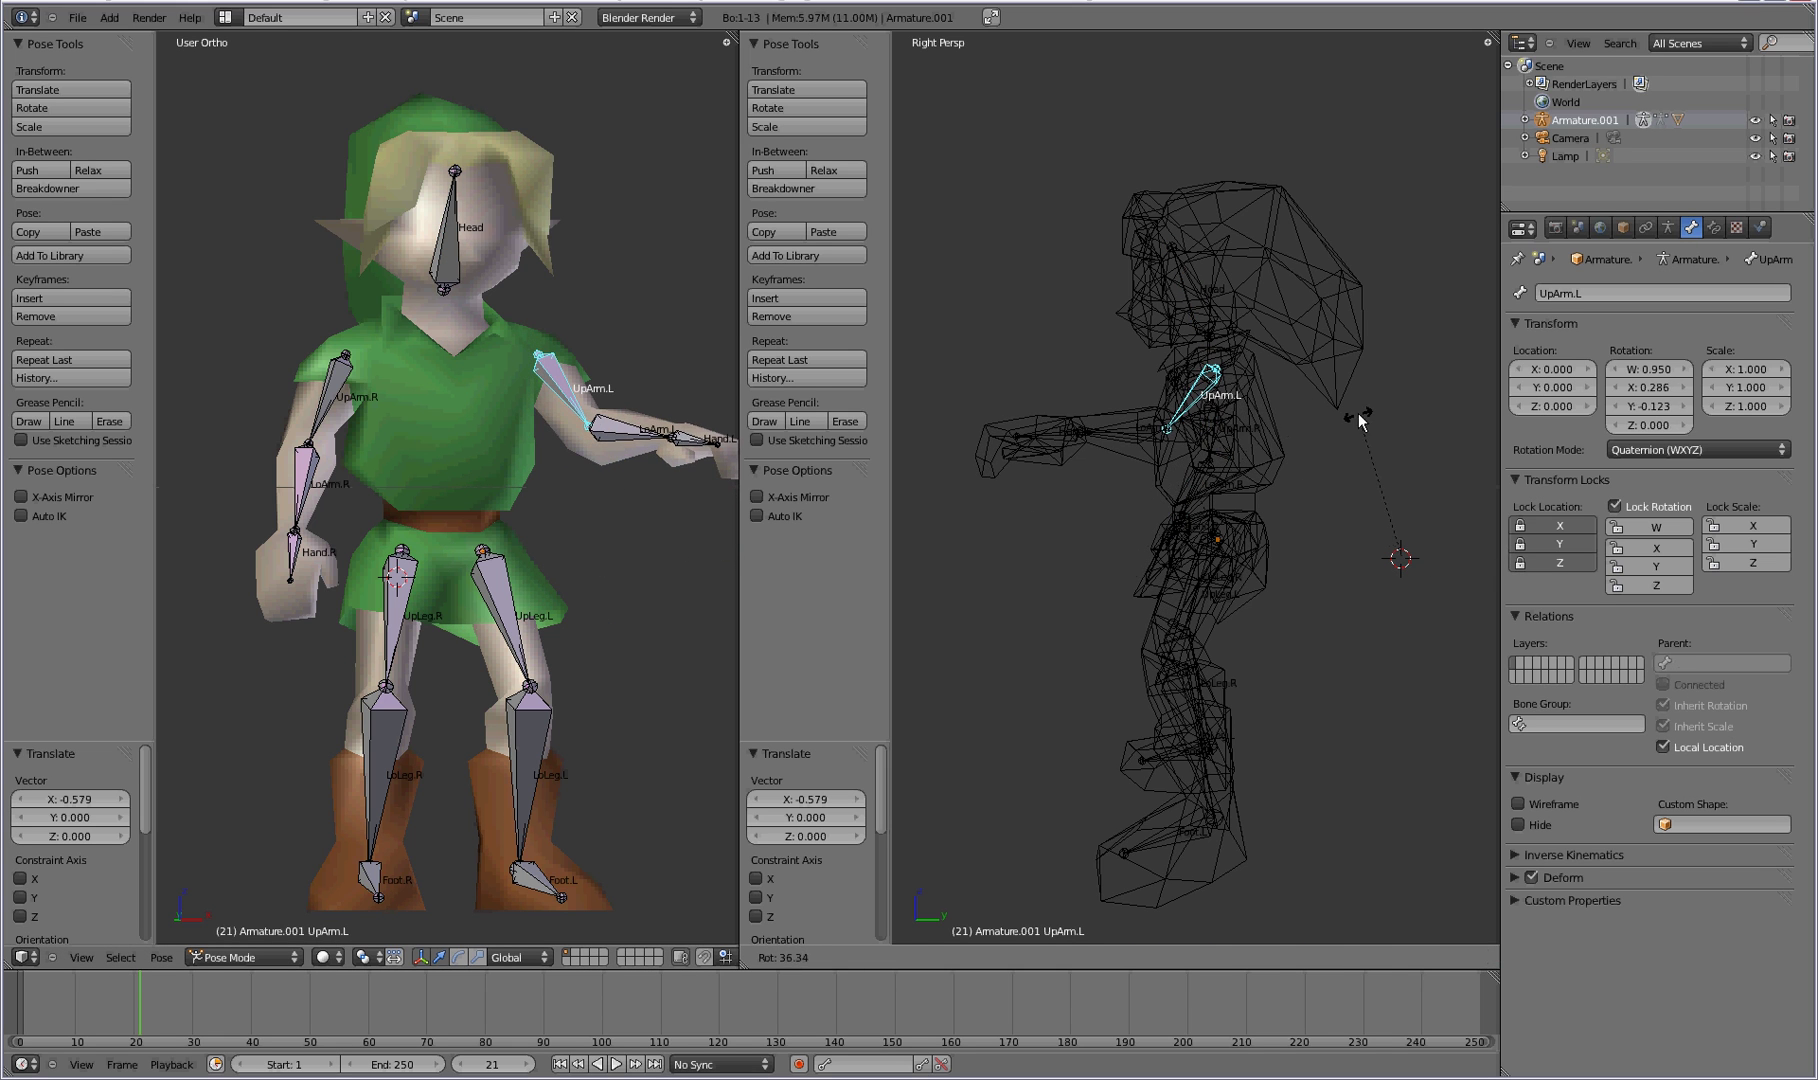
left_click(1350, 410)
Rotate UpLeg.L slightly outward in the front view and swing UpLeg.R forward by about 28° in the side view.
right_click(500, 628)
key("r")
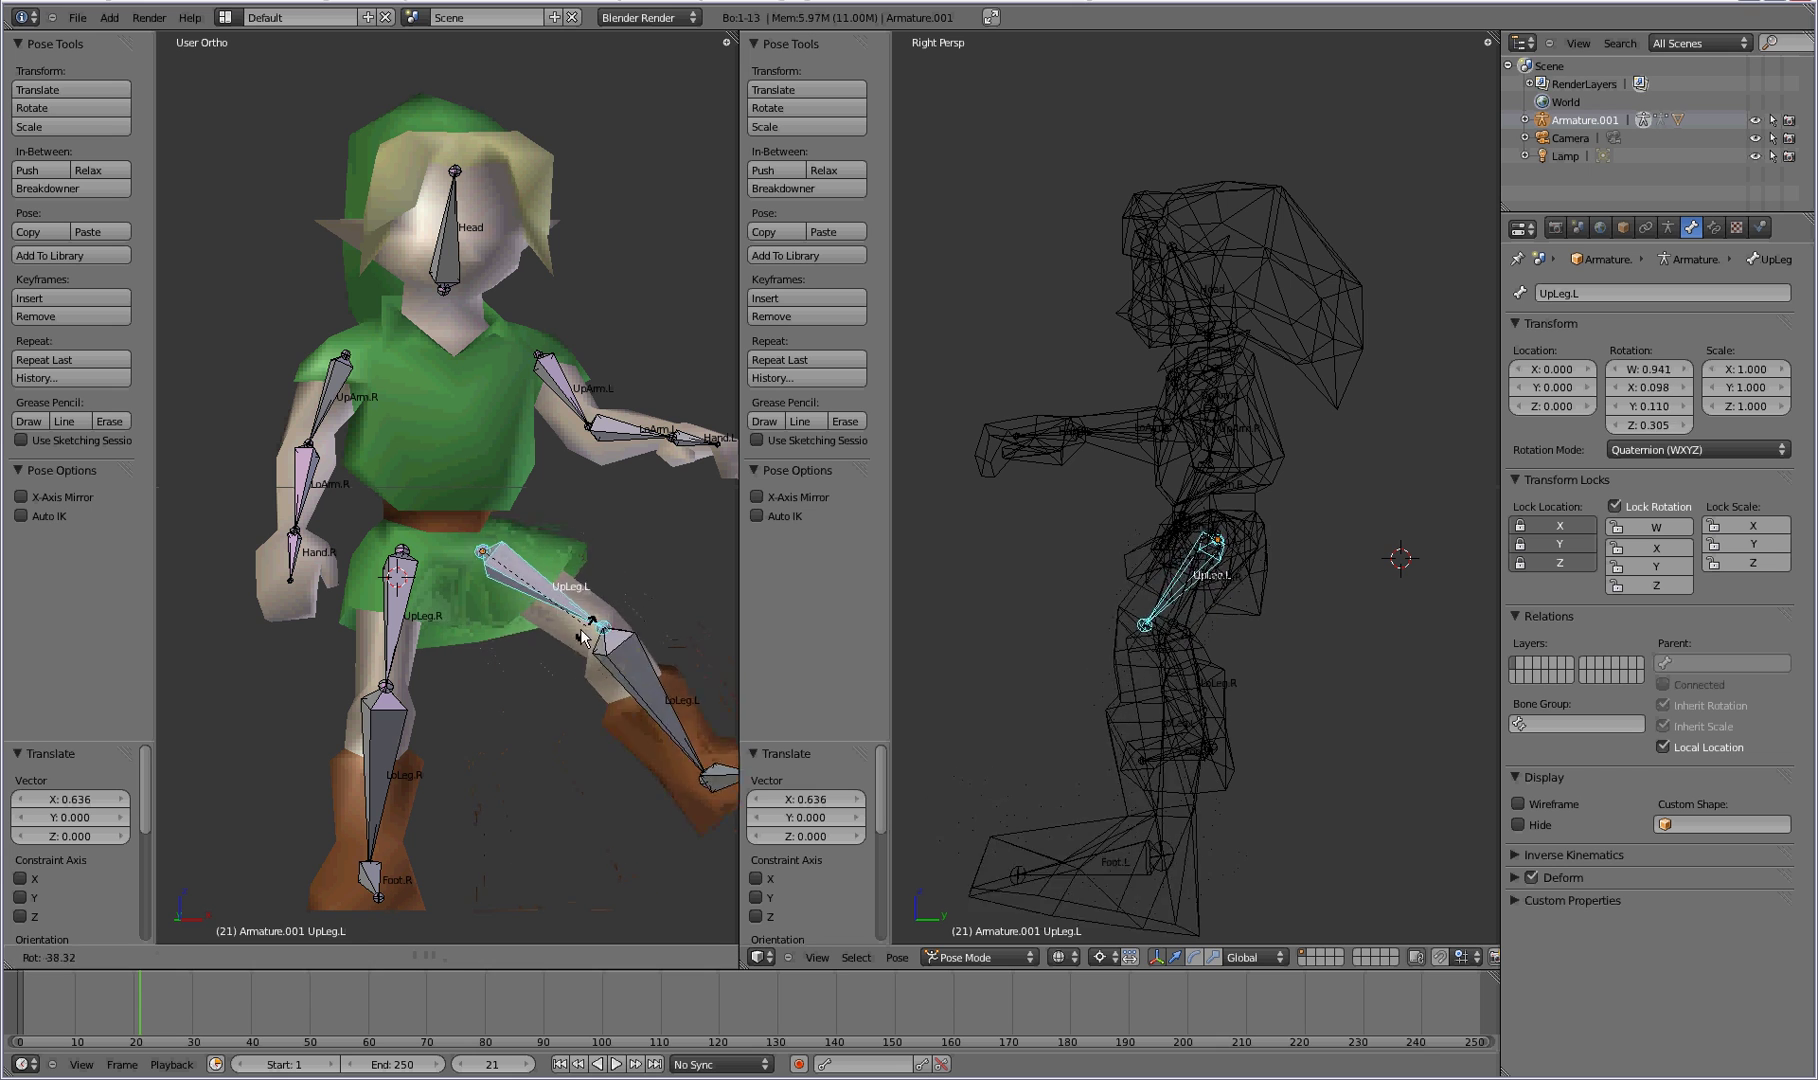
left_click(517, 645)
right_click(1150, 630)
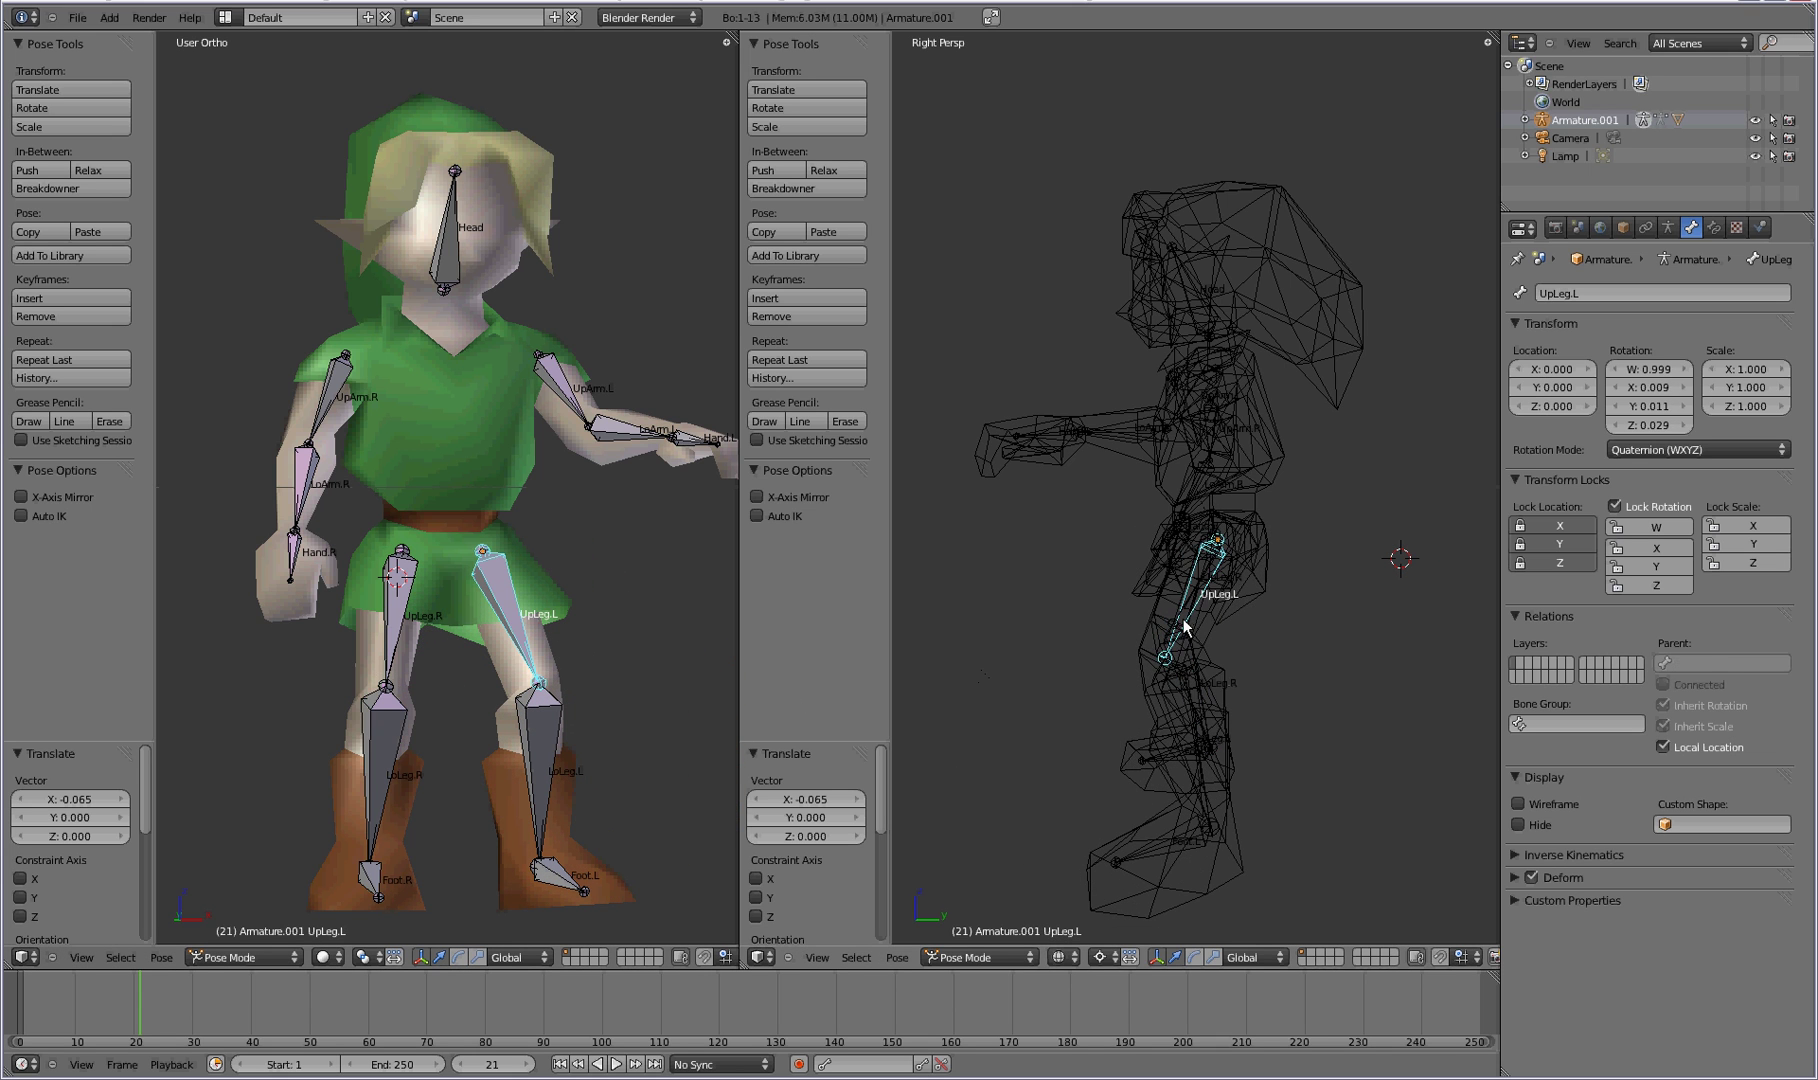
key("r")
left_click(900, 443)
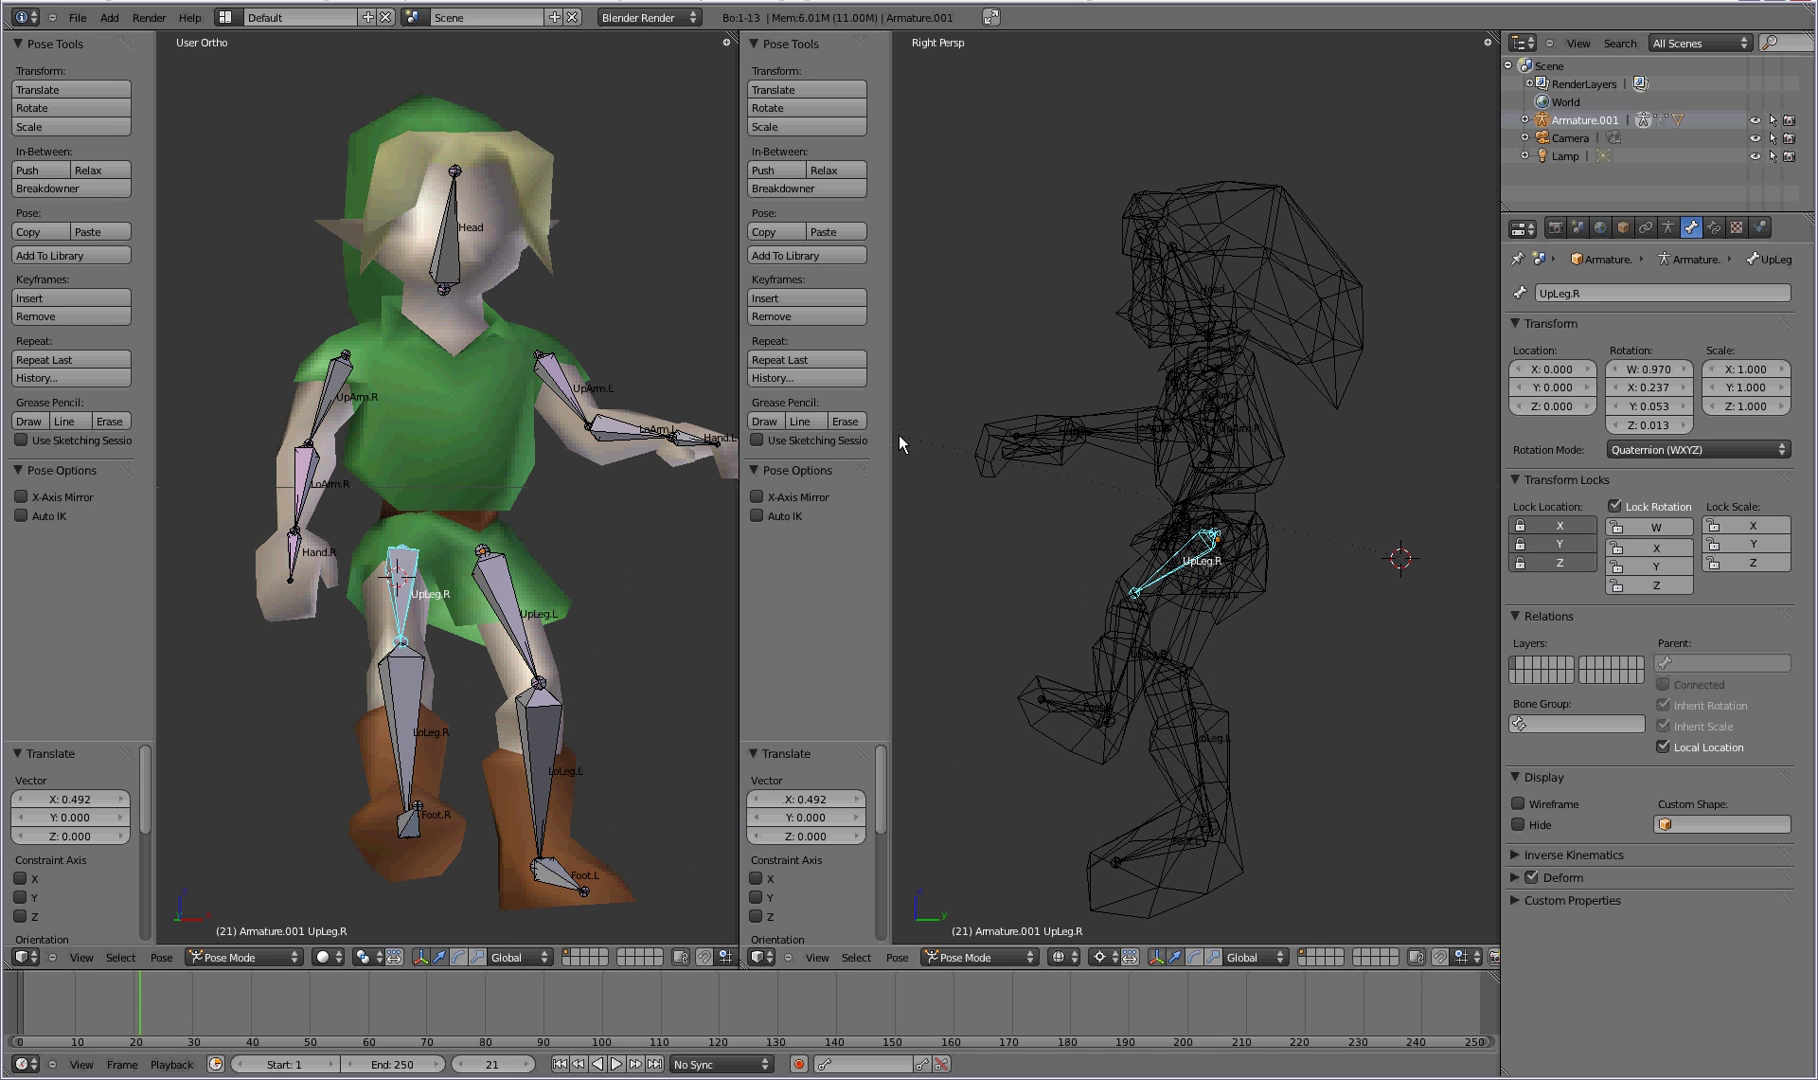
Bend LoLeg.L back by about 50° at the knee and swing UpLeg.L backward by about 38° in the side view.
right_click(1190, 784)
key("r")
left_click(1398, 600)
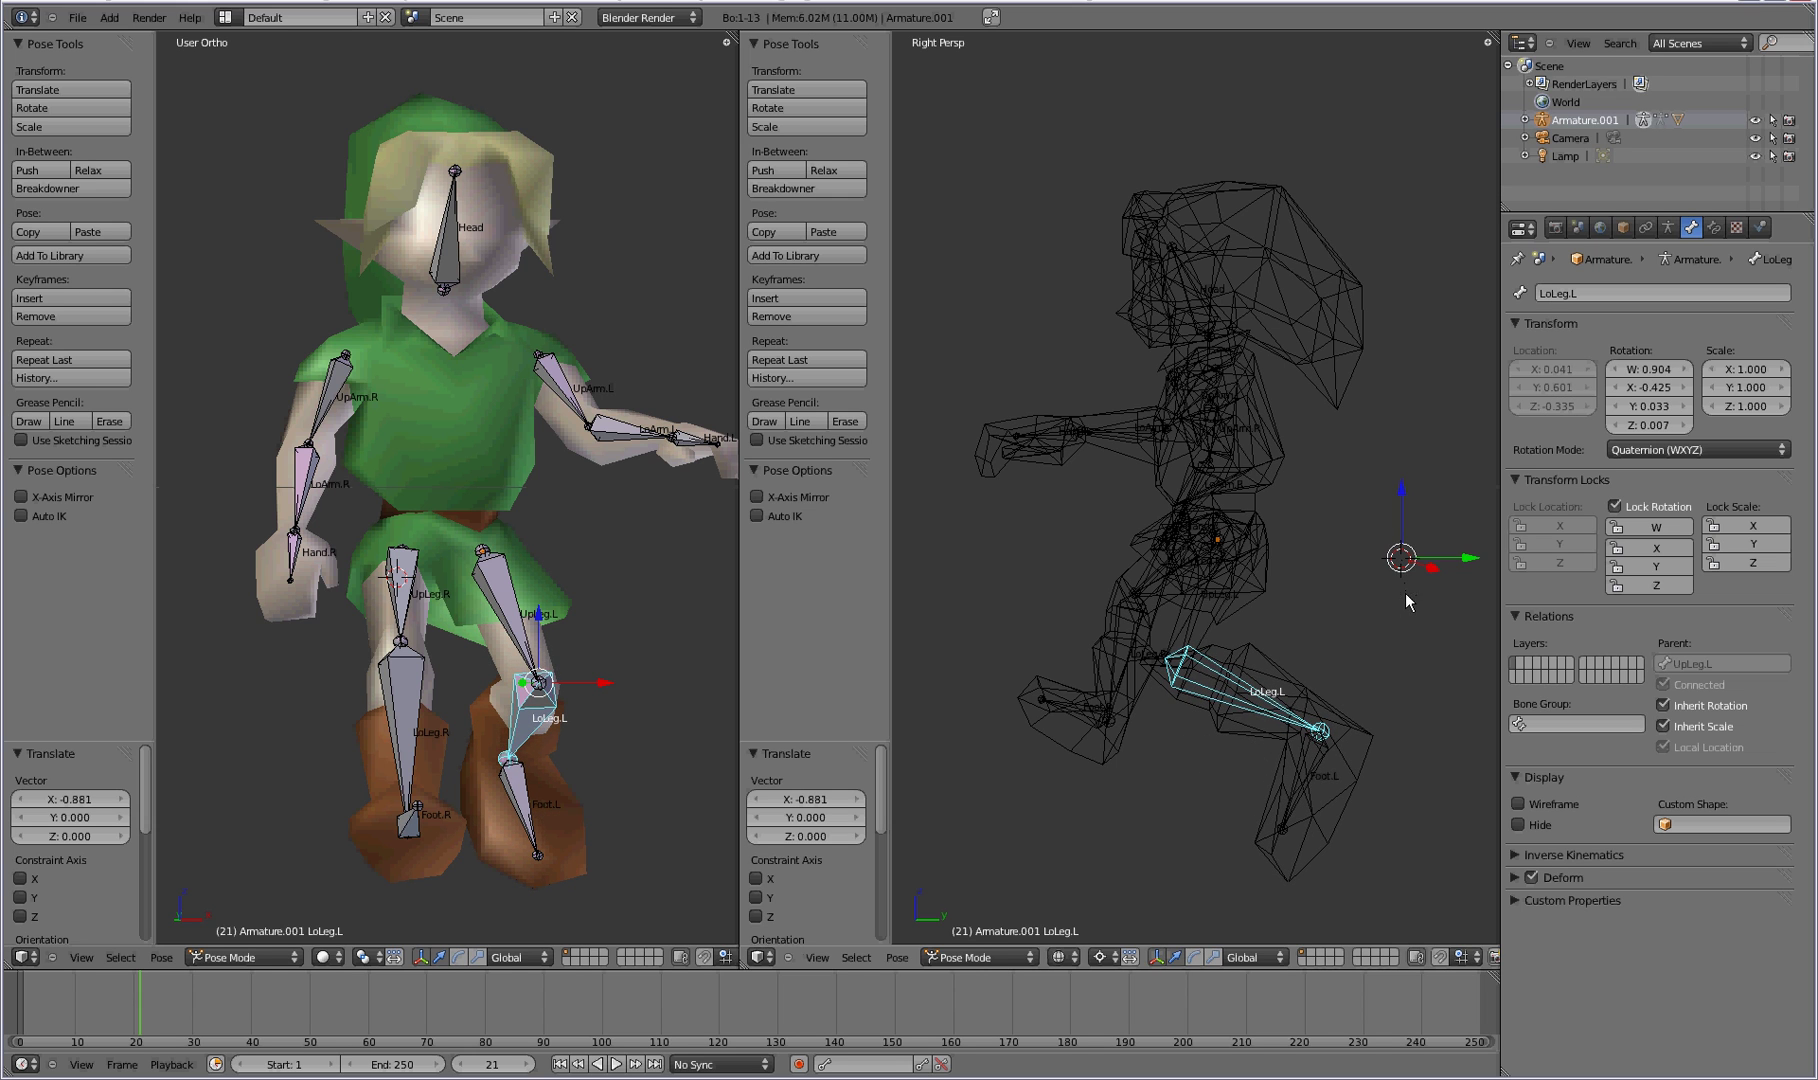
right_click(1190, 620)
key("r")
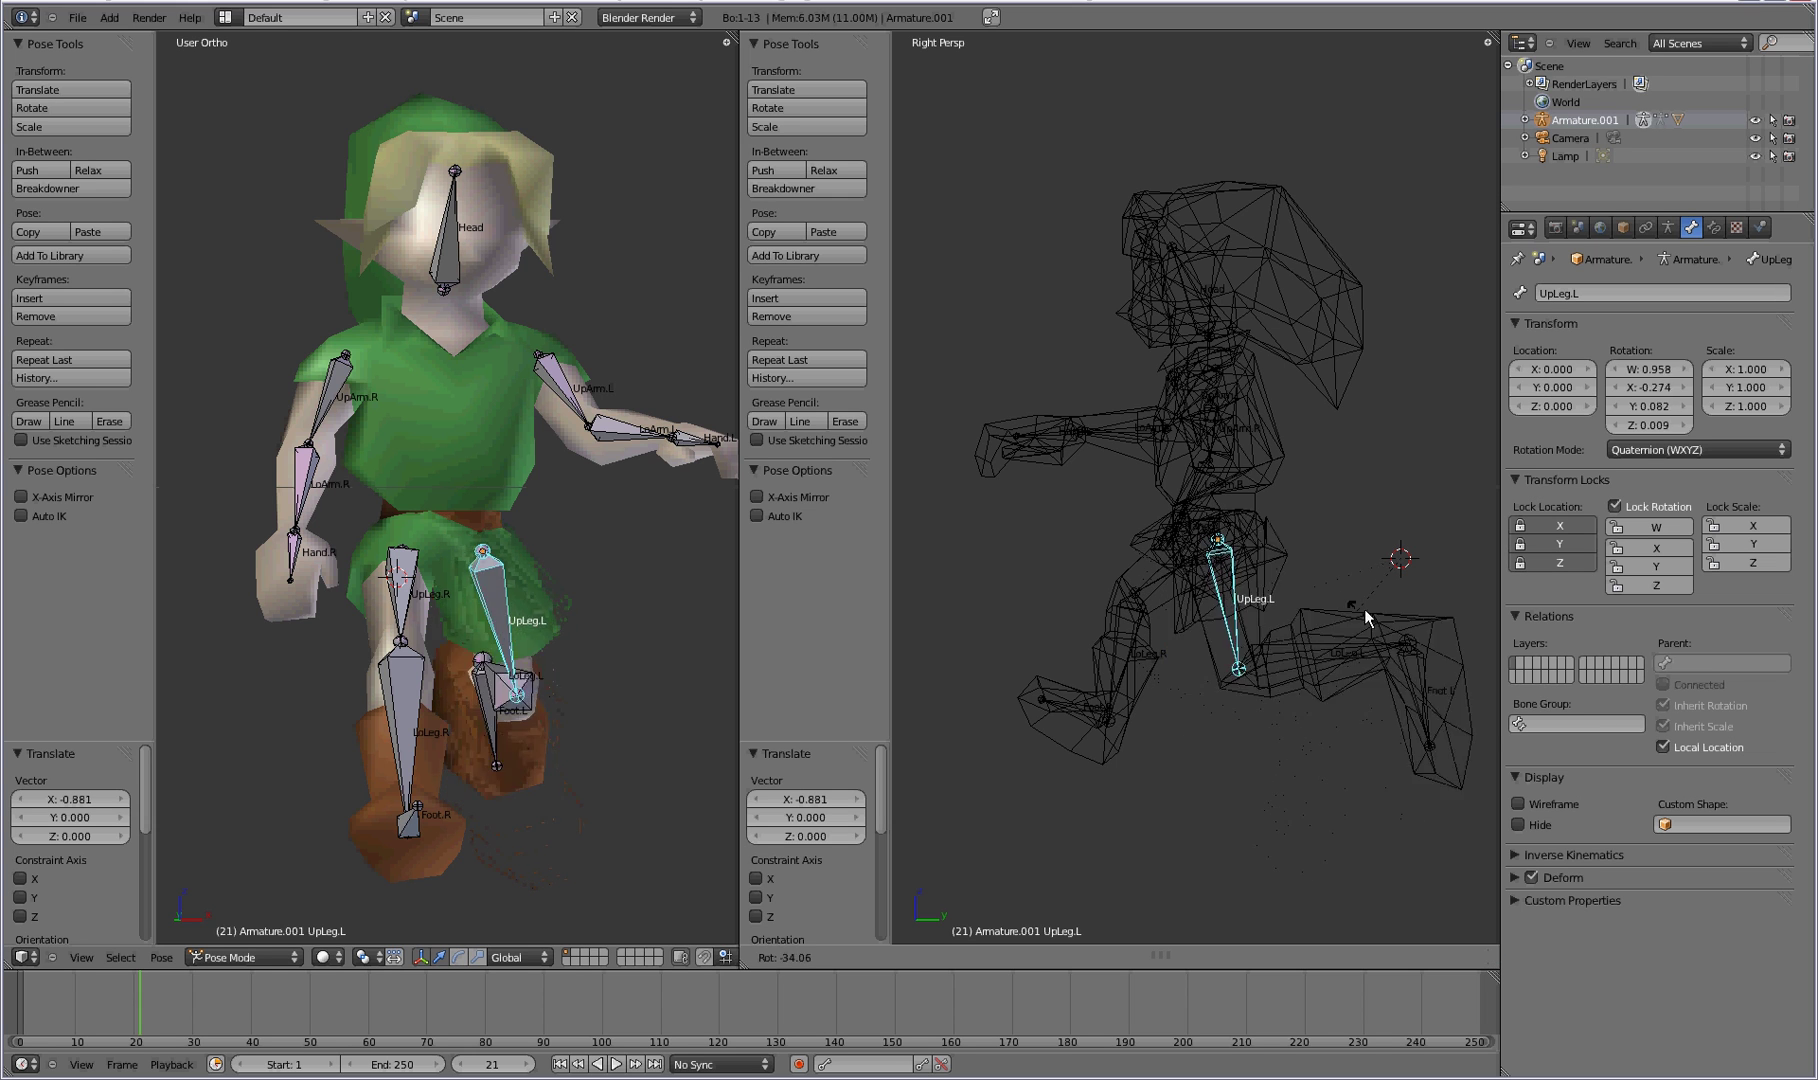
left_click(1371, 598)
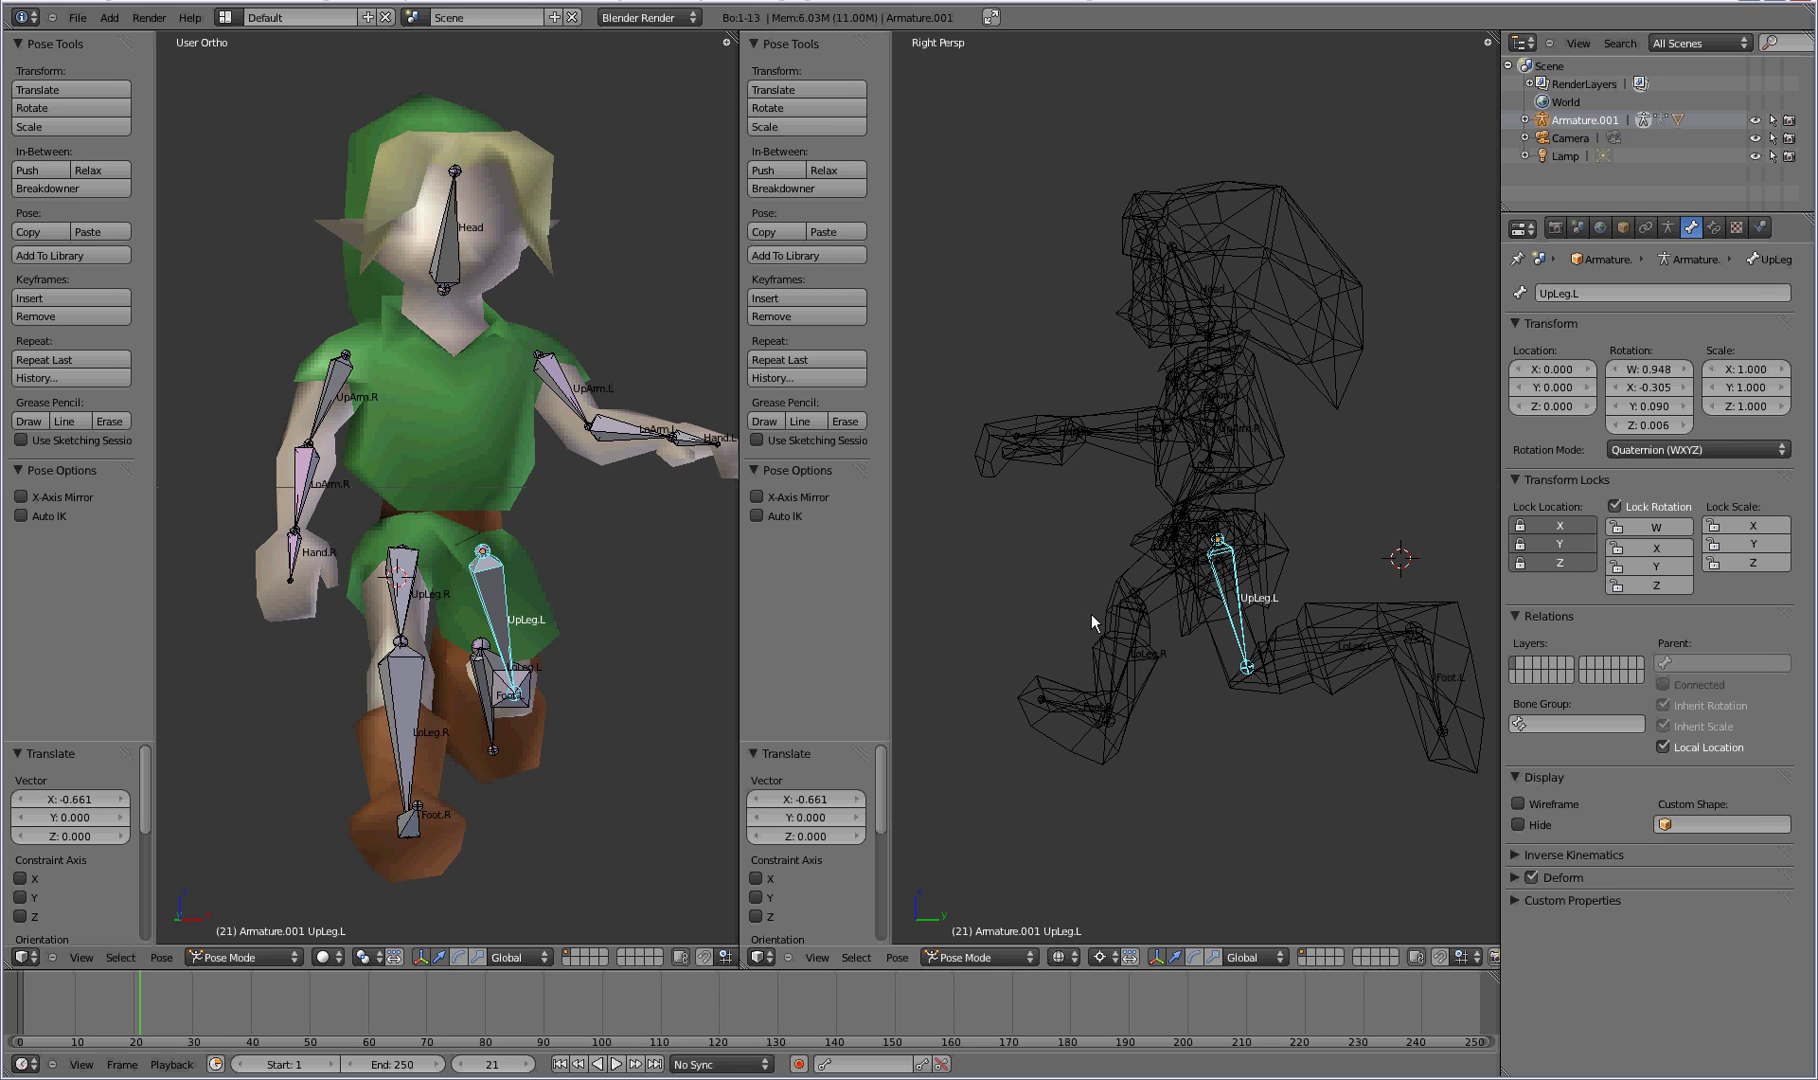
Rotate LoLeg.R forward by about 9° and turn Foot.R down by about 35° in the side view.
right_click(1150, 596)
right_click(1136, 625)
key("r")
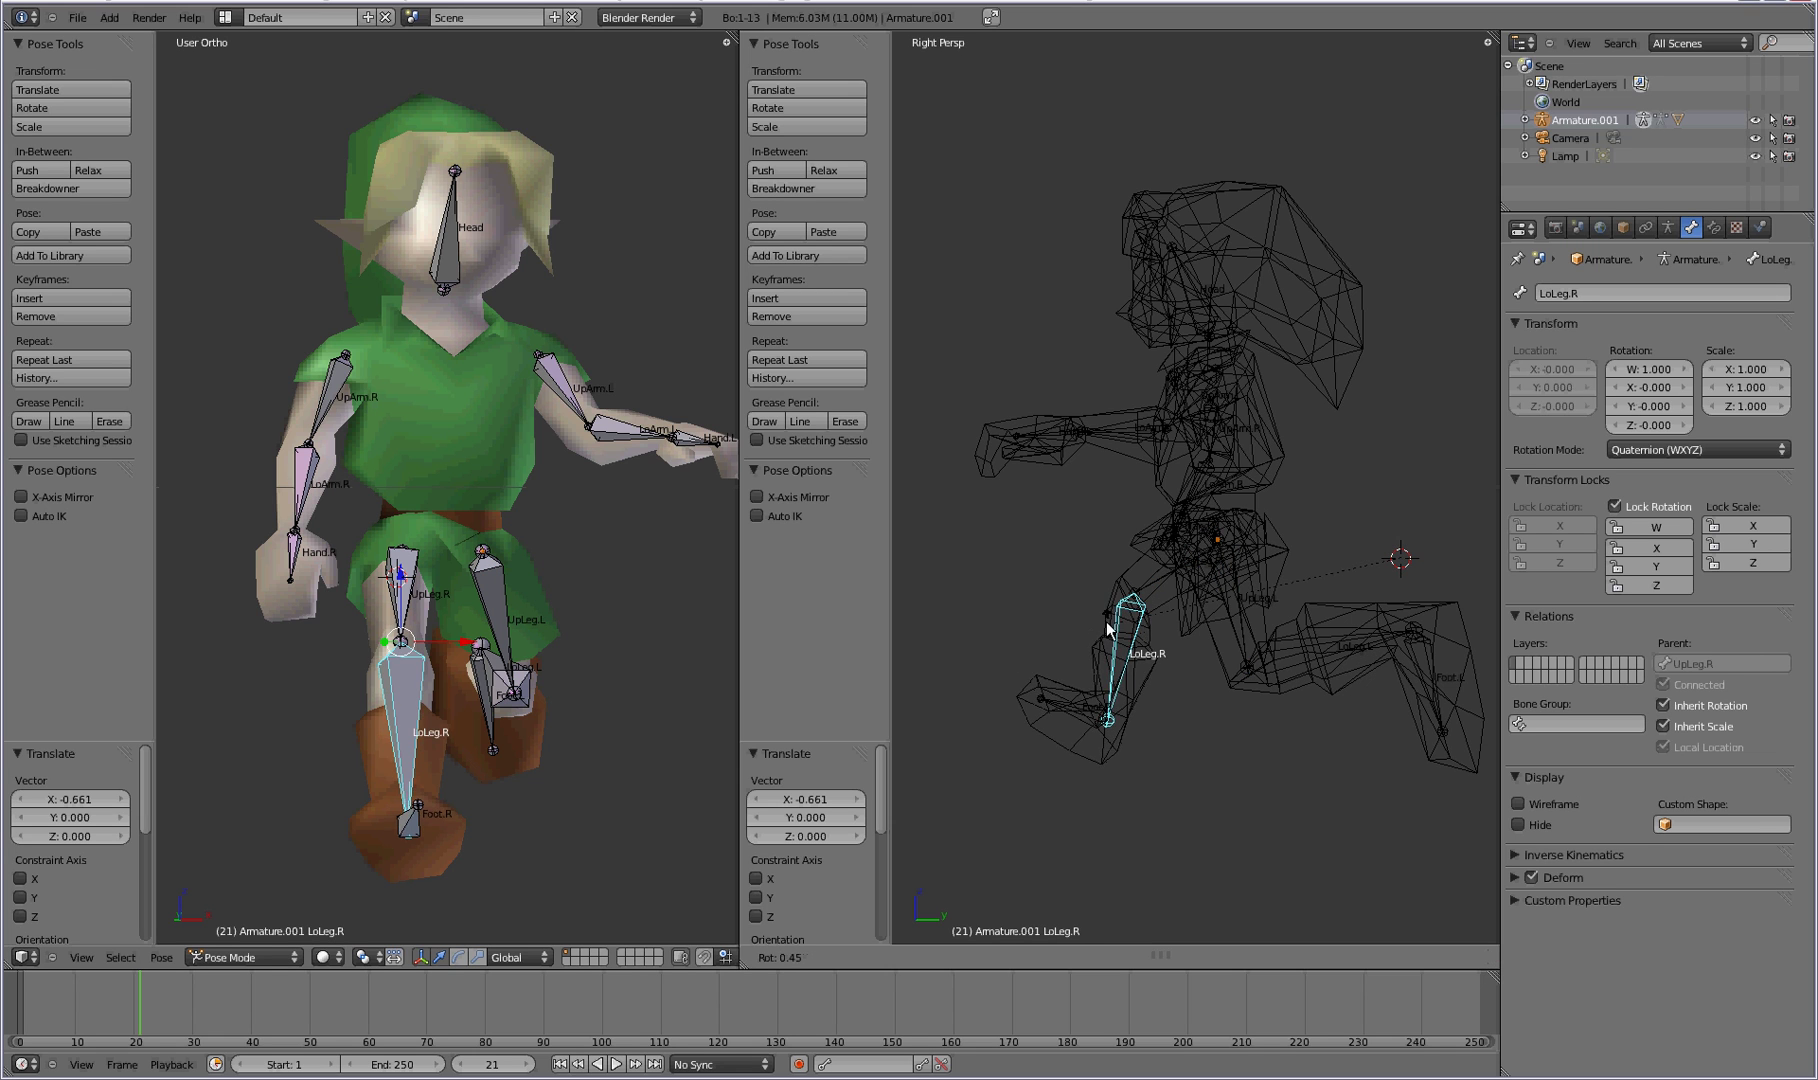
left_click(1048, 587)
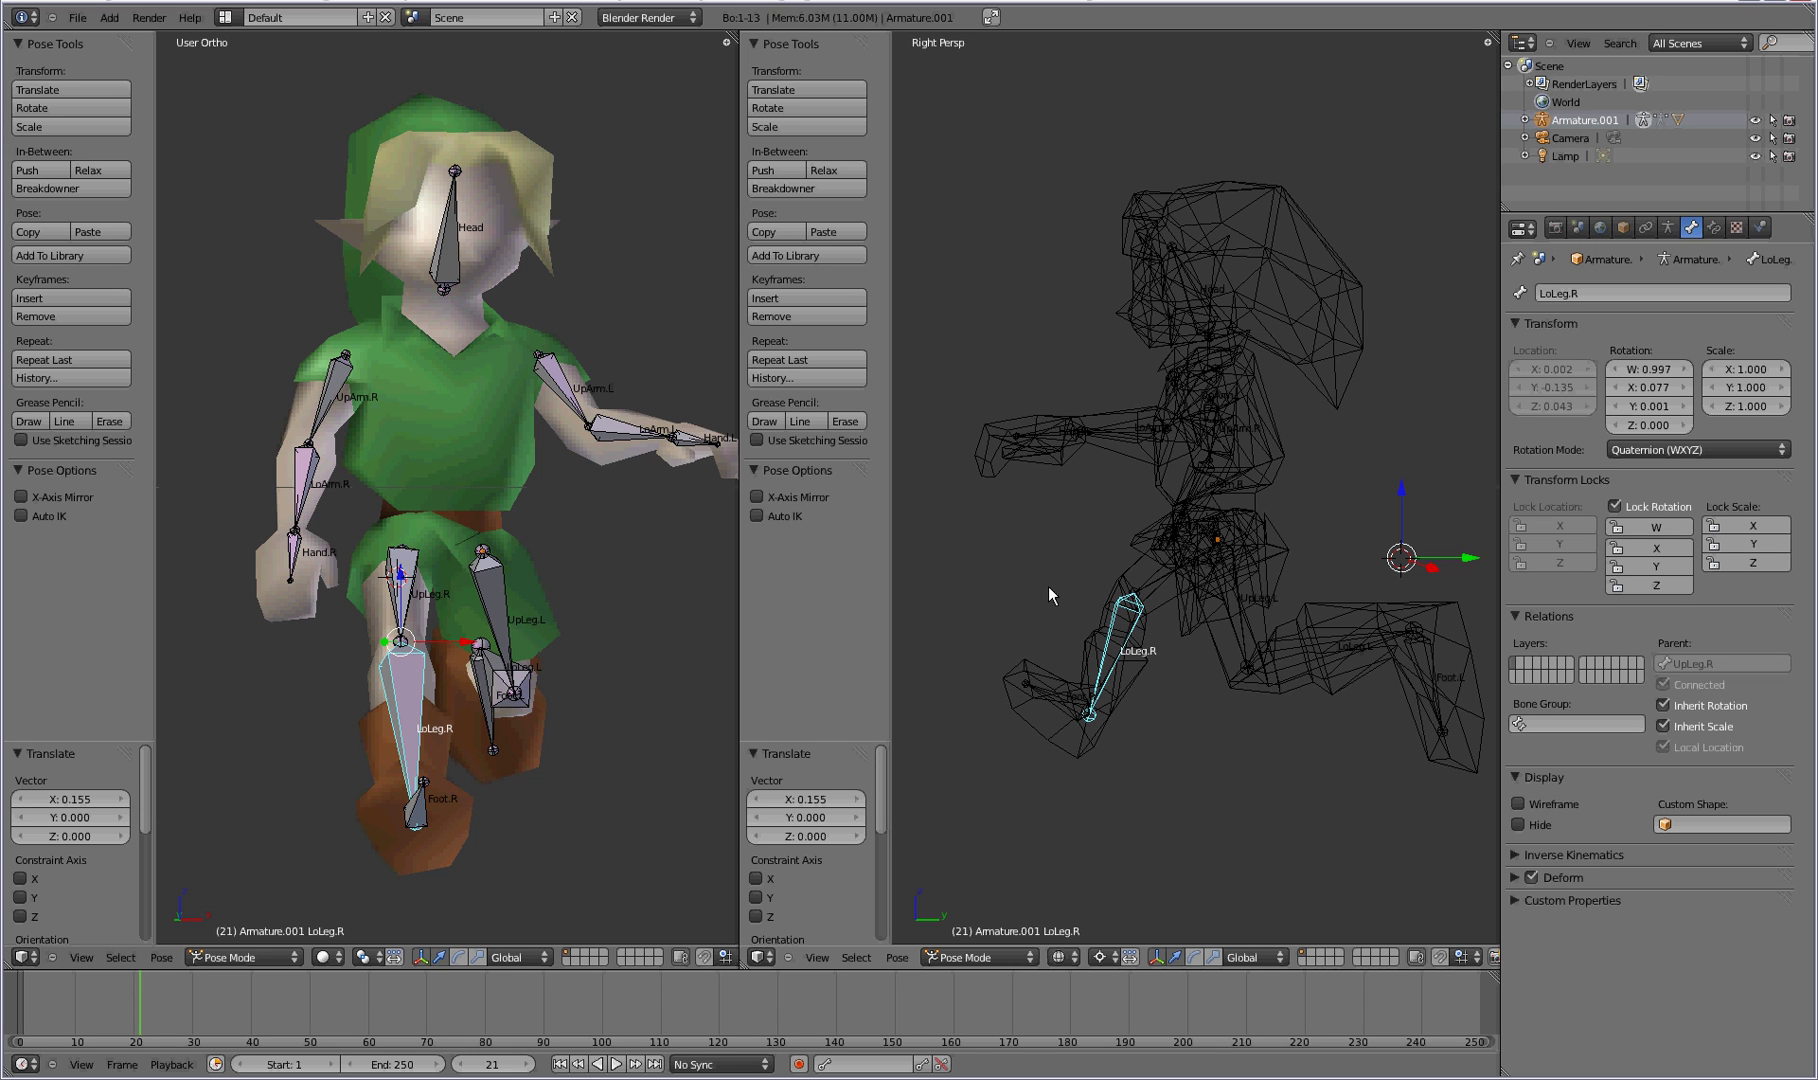
right_click(1052, 703)
key("r")
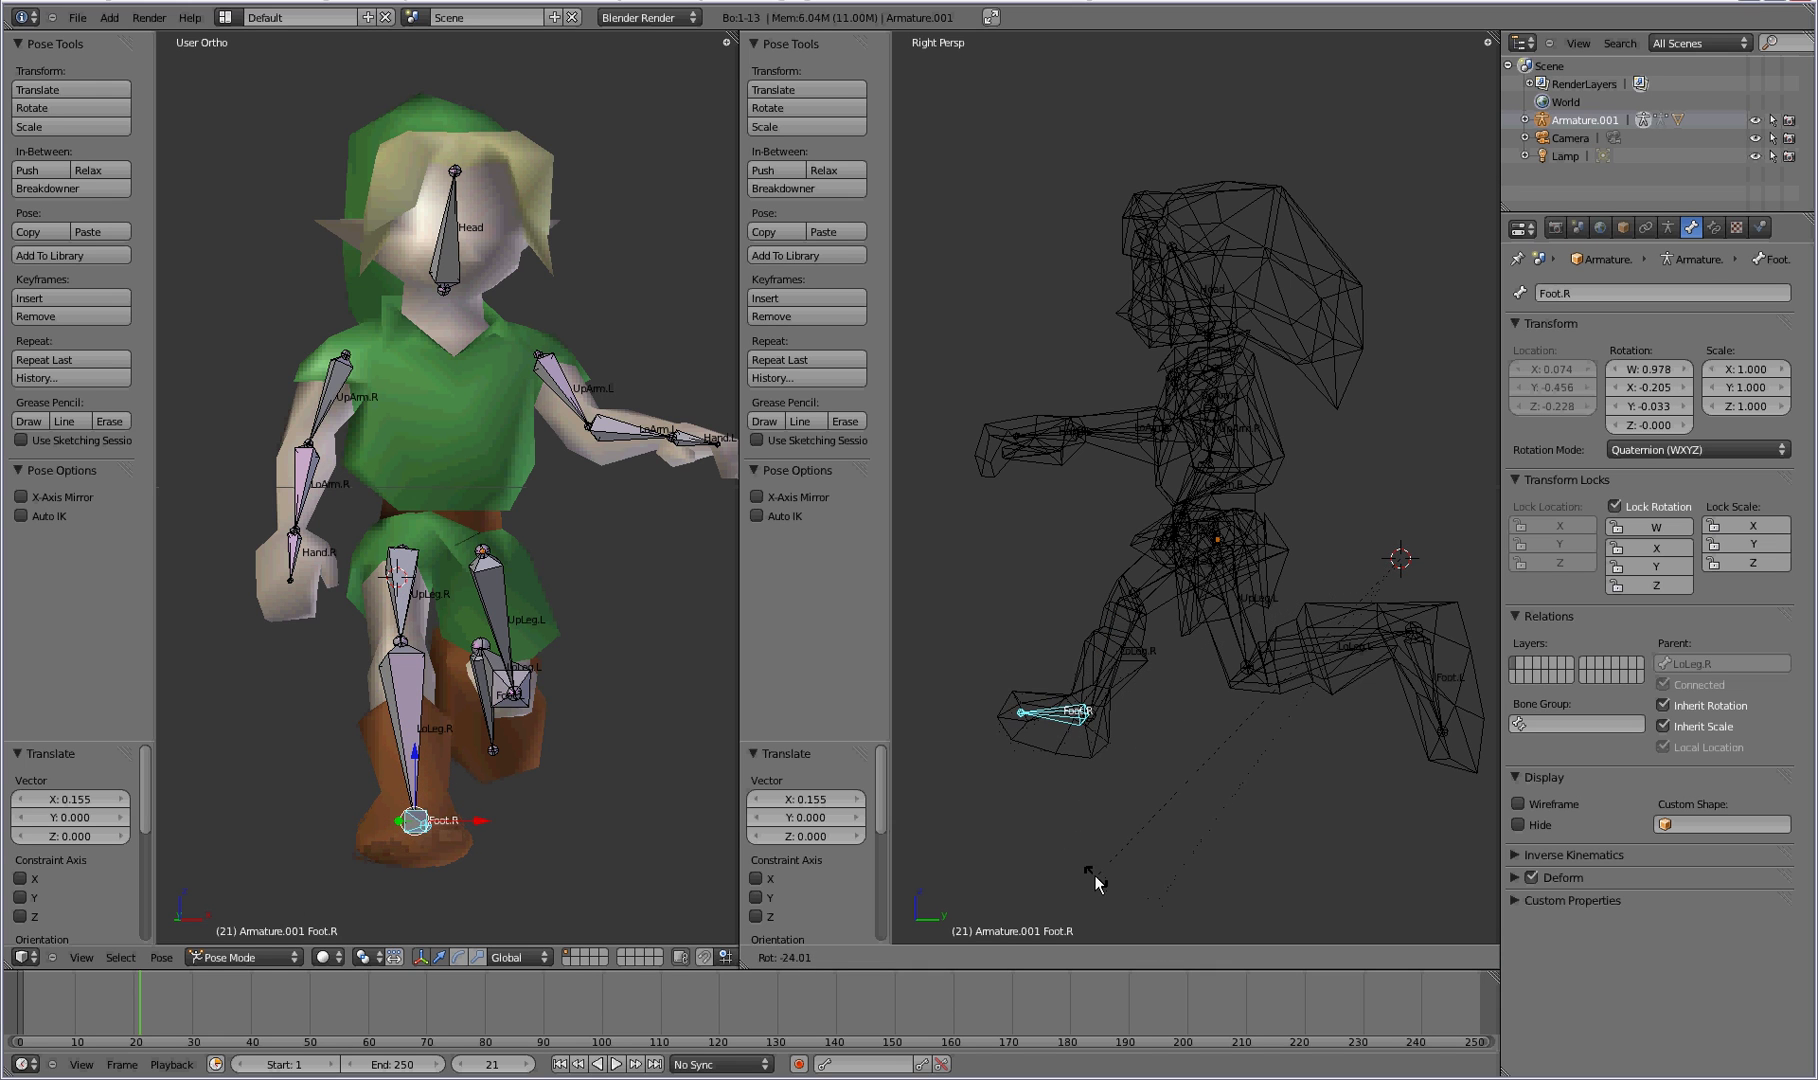
left_click(1170, 915)
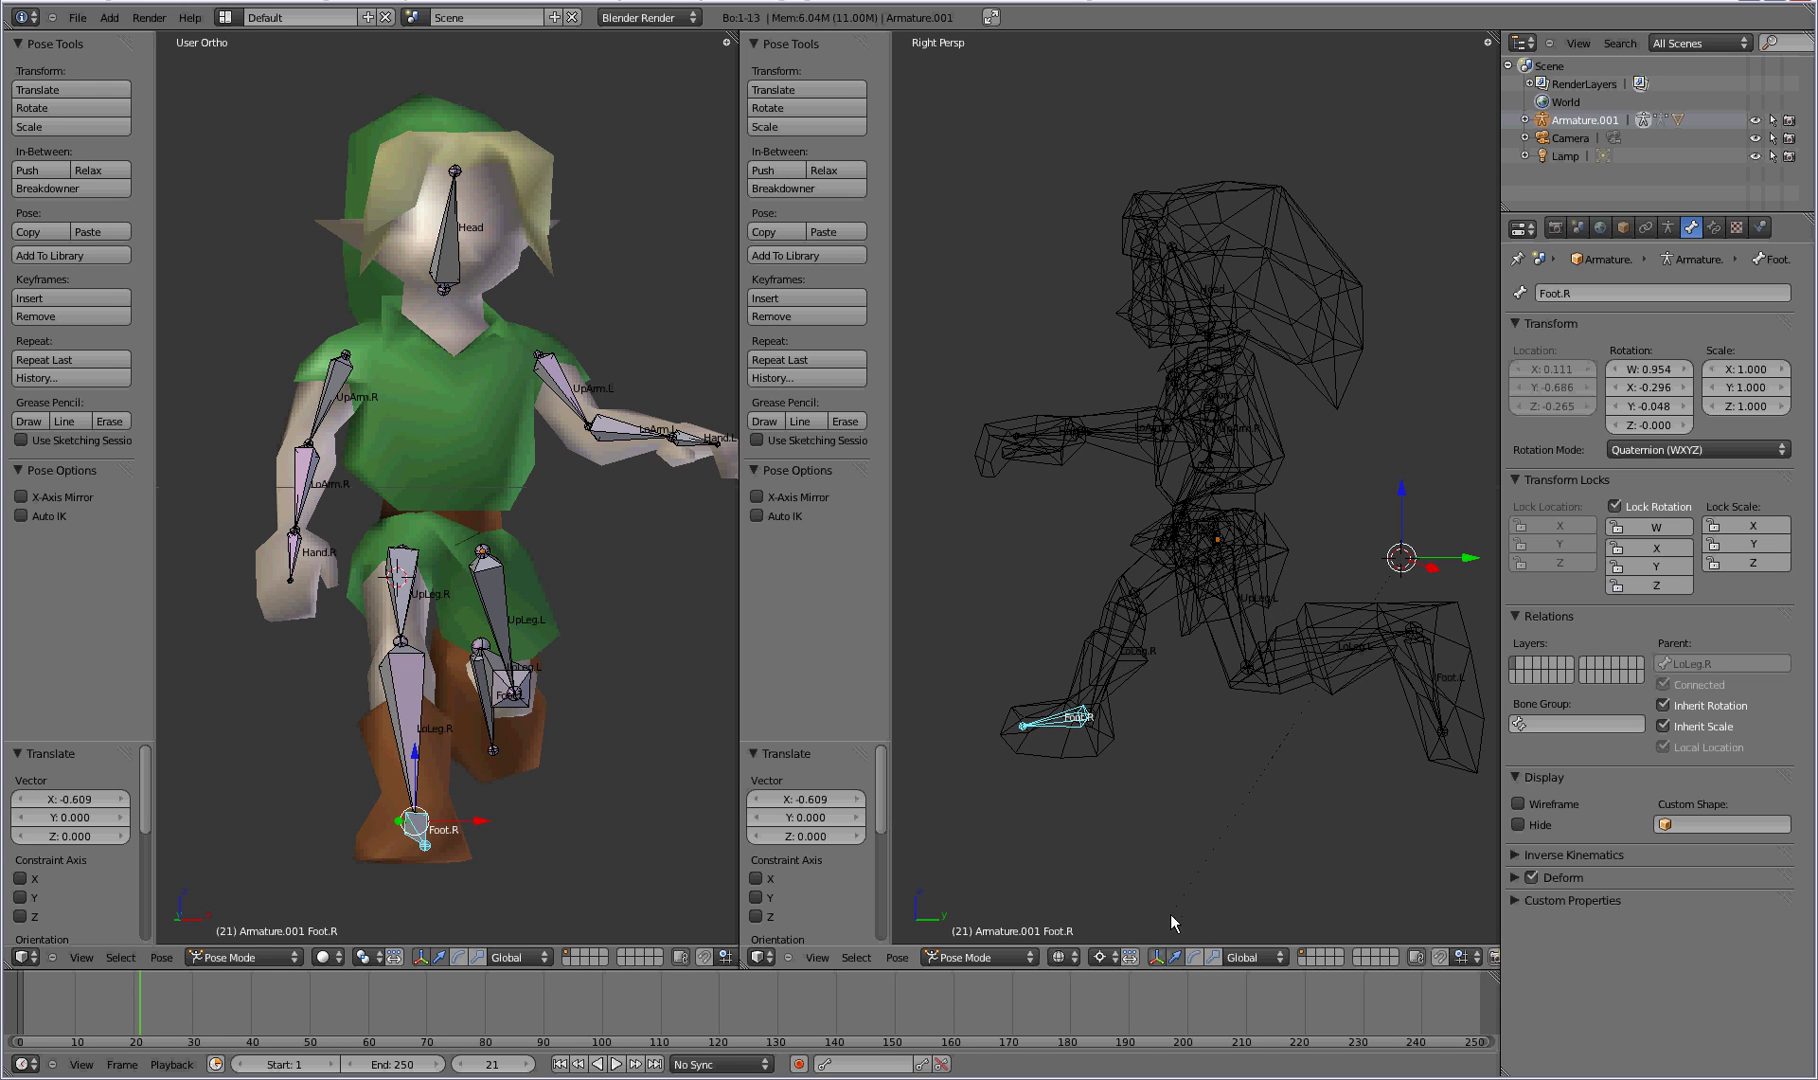
left_click(1176, 717)
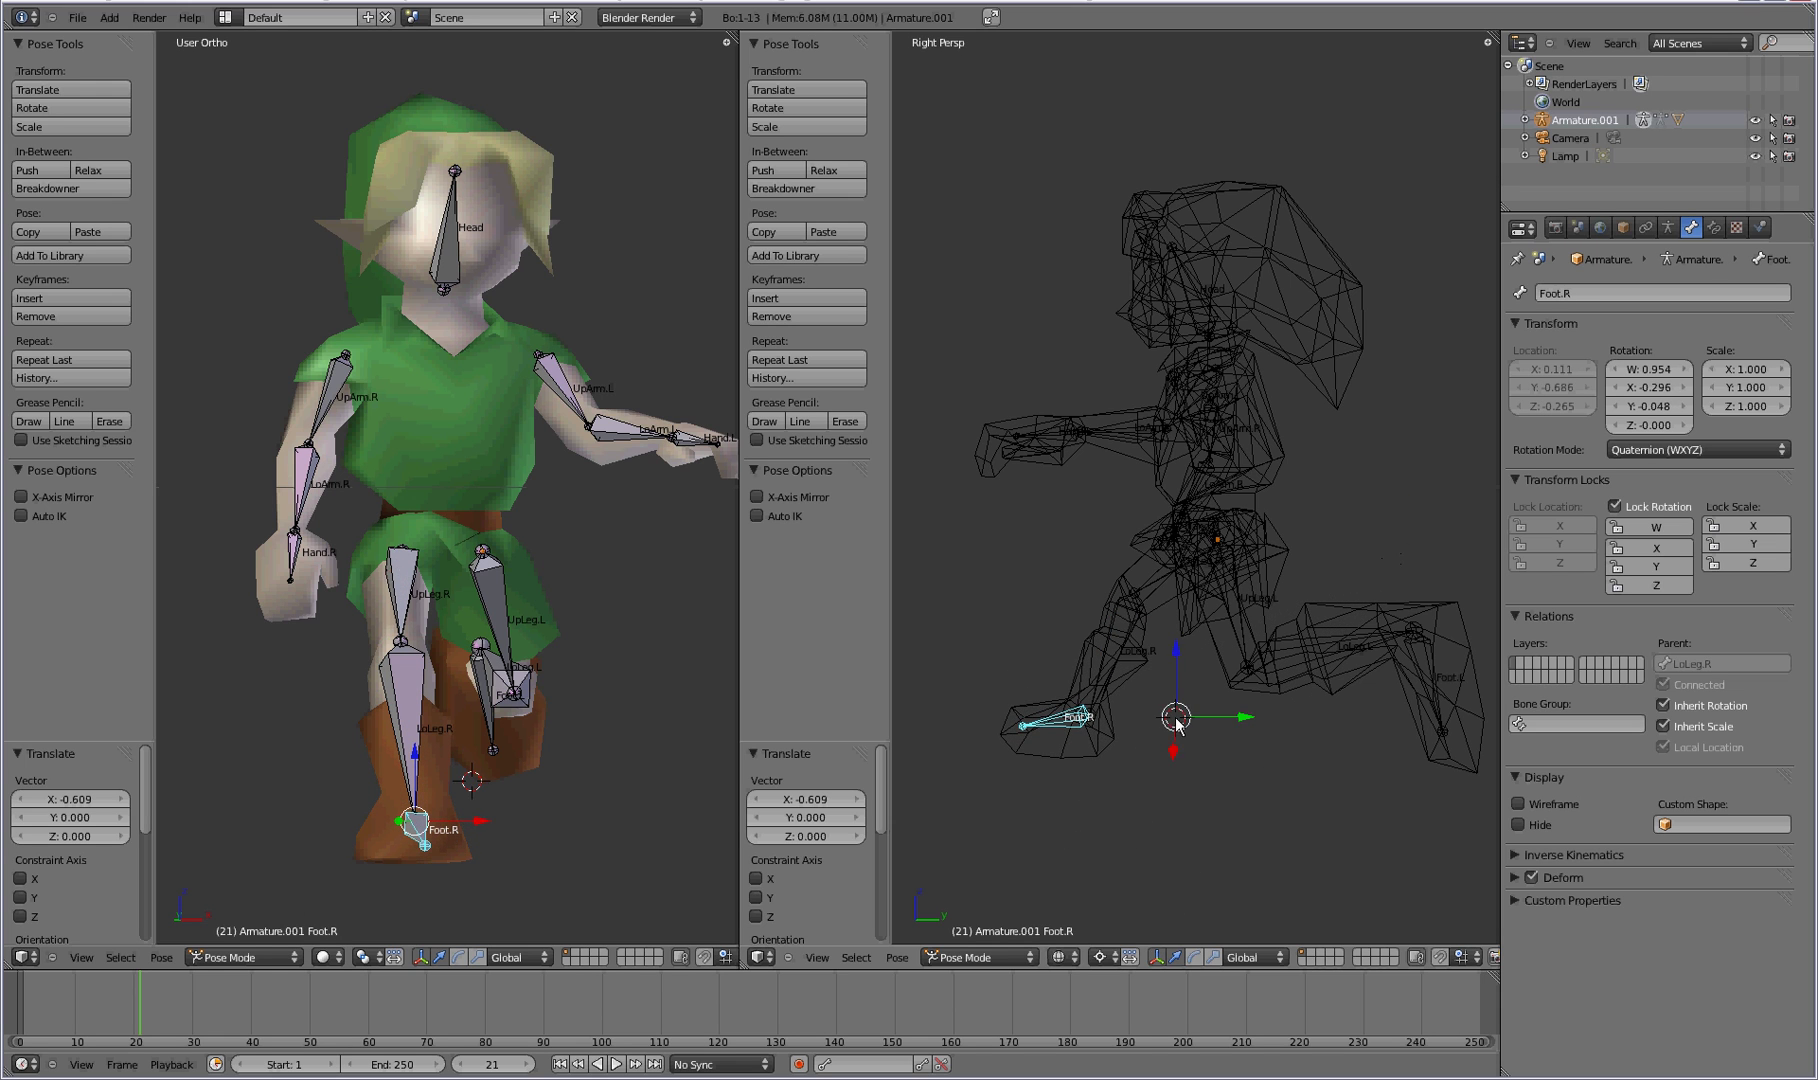
Rotate LoArm.R inward by about 17° and tilt the Head bone sideways by about 20° in the front view.
right_click(312, 478)
key("r")
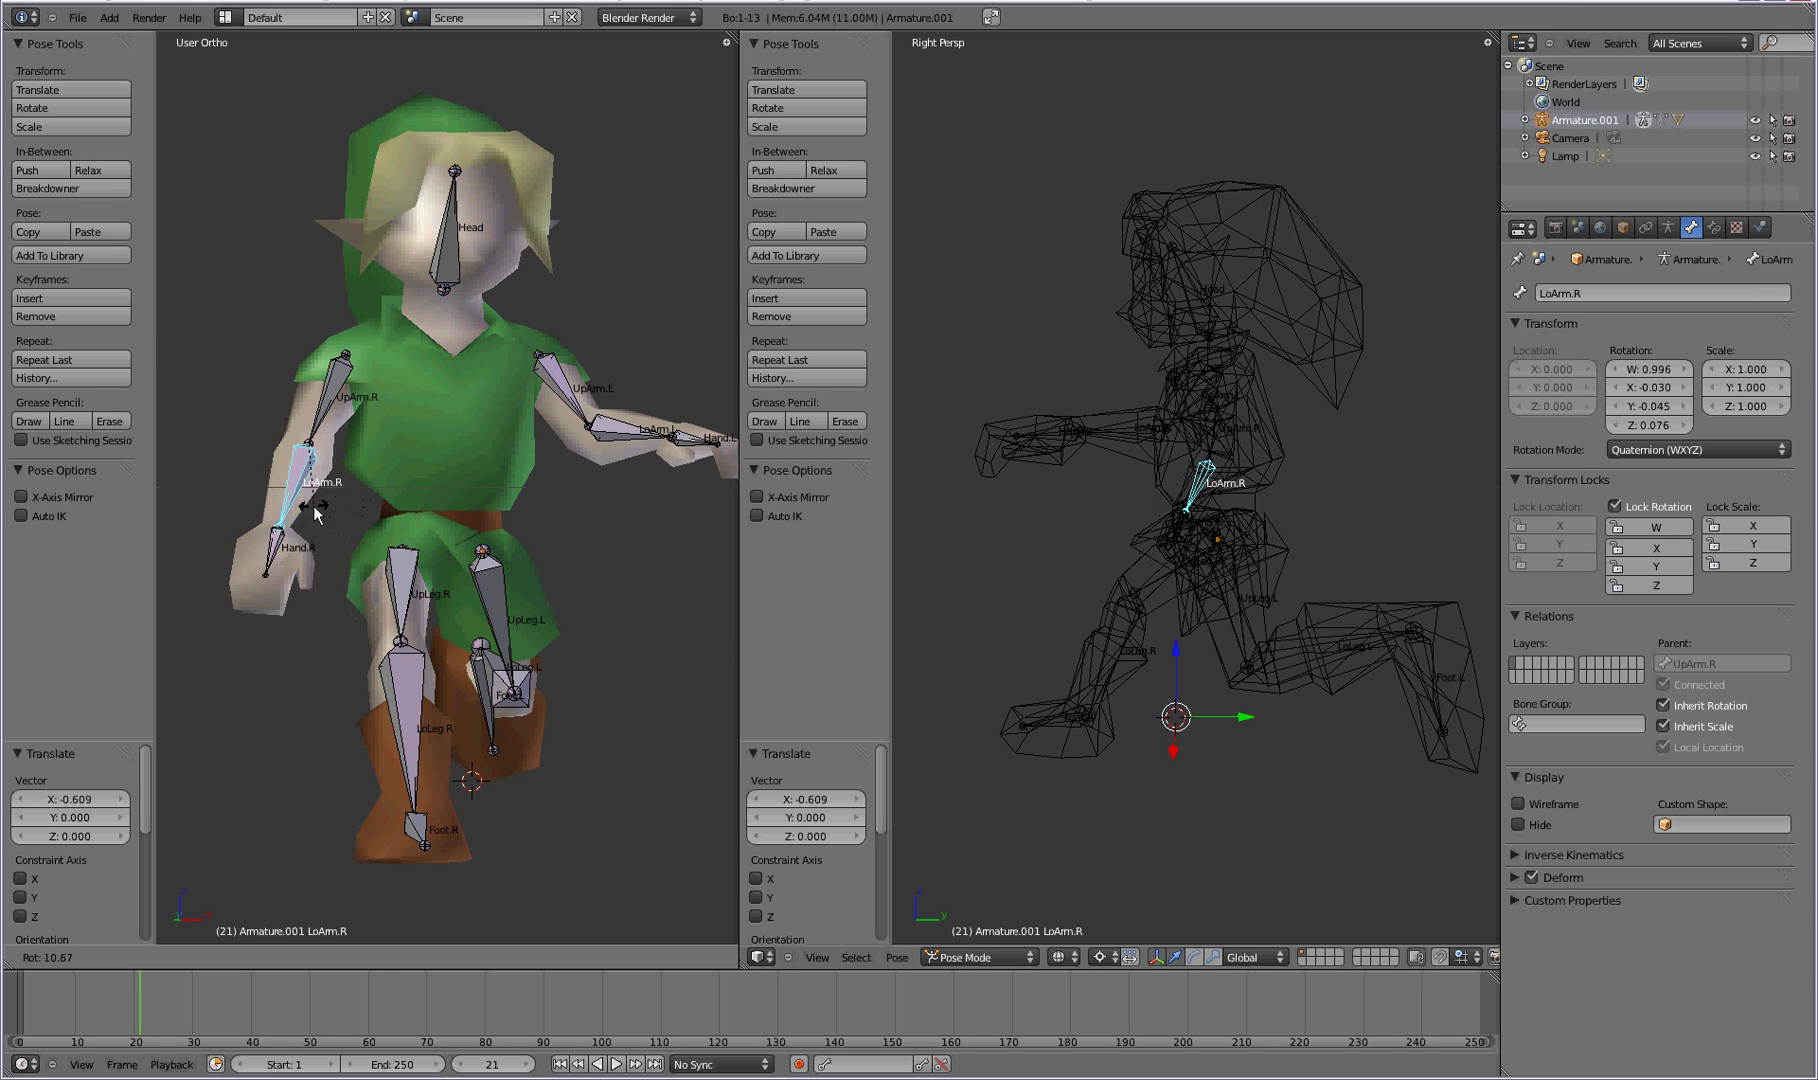
left_click(345, 535)
right_click(440, 242)
key("r")
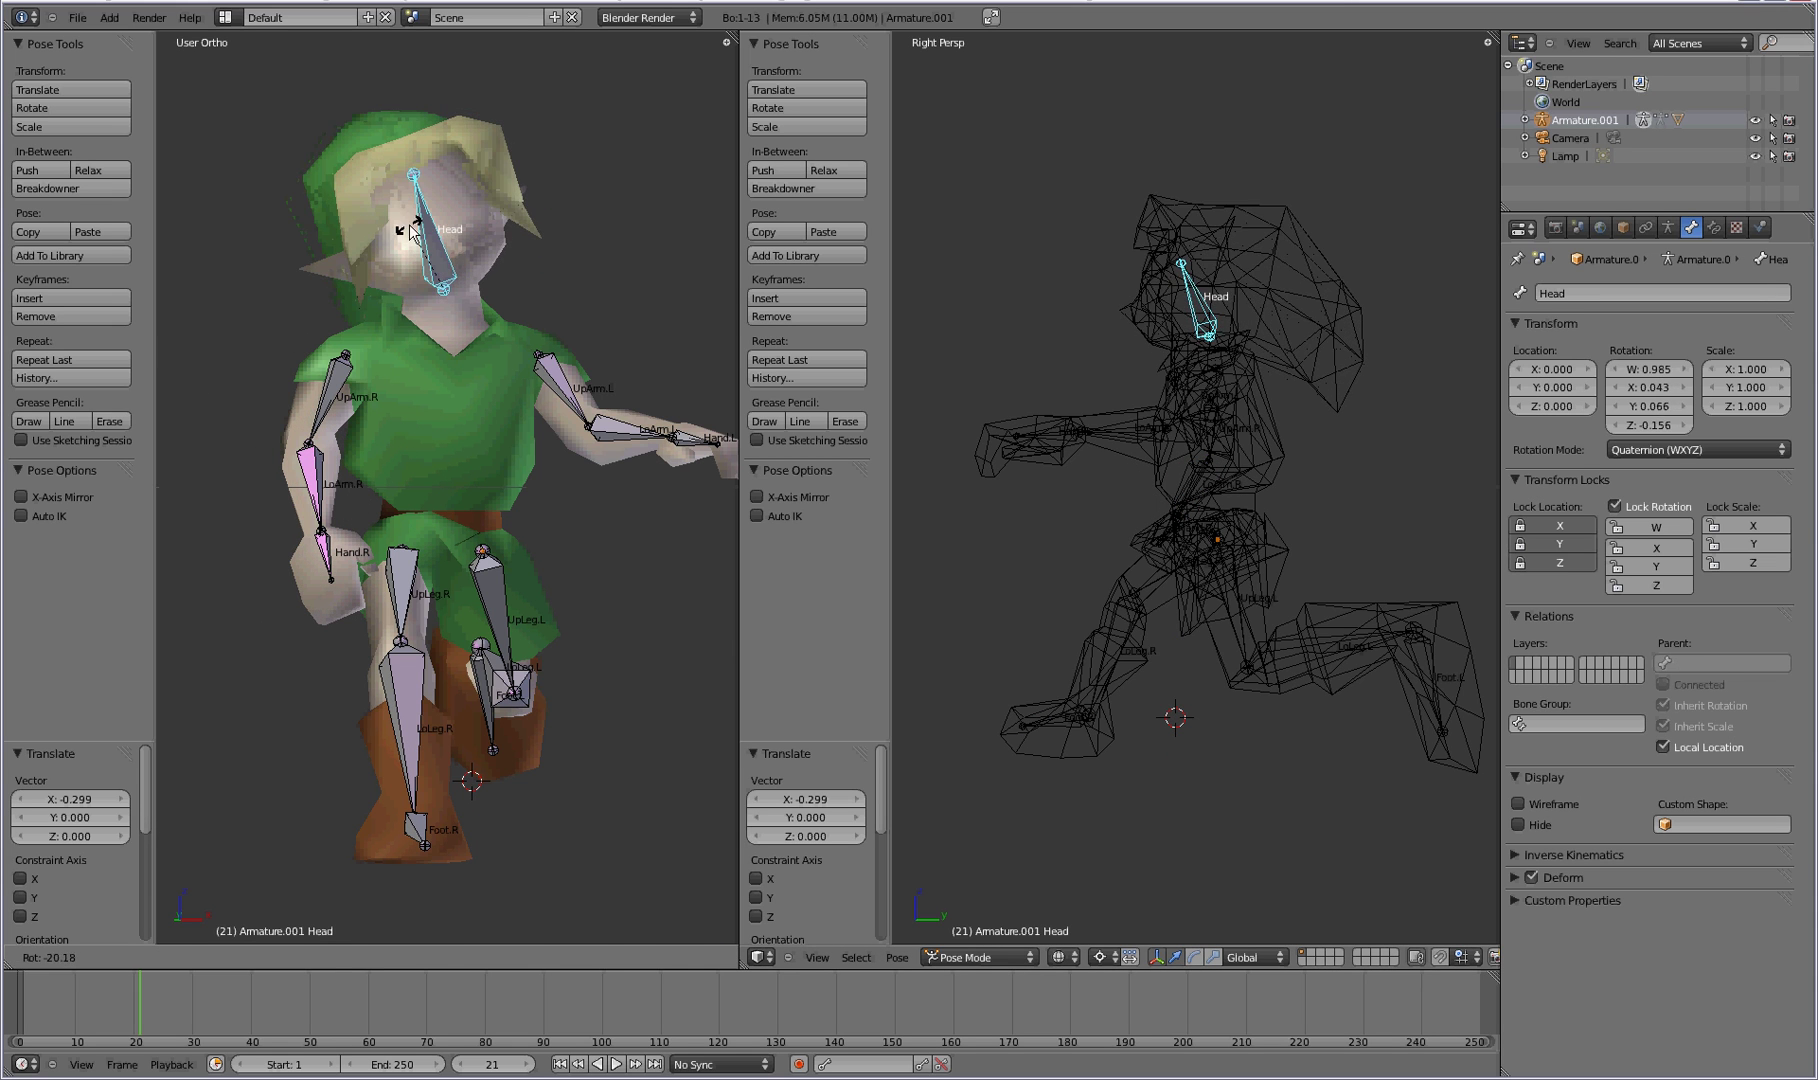
left_click(410, 228)
Render an image of the posed character to check it, and return to the 3D view.
left_click(148, 18)
left_click(175, 35)
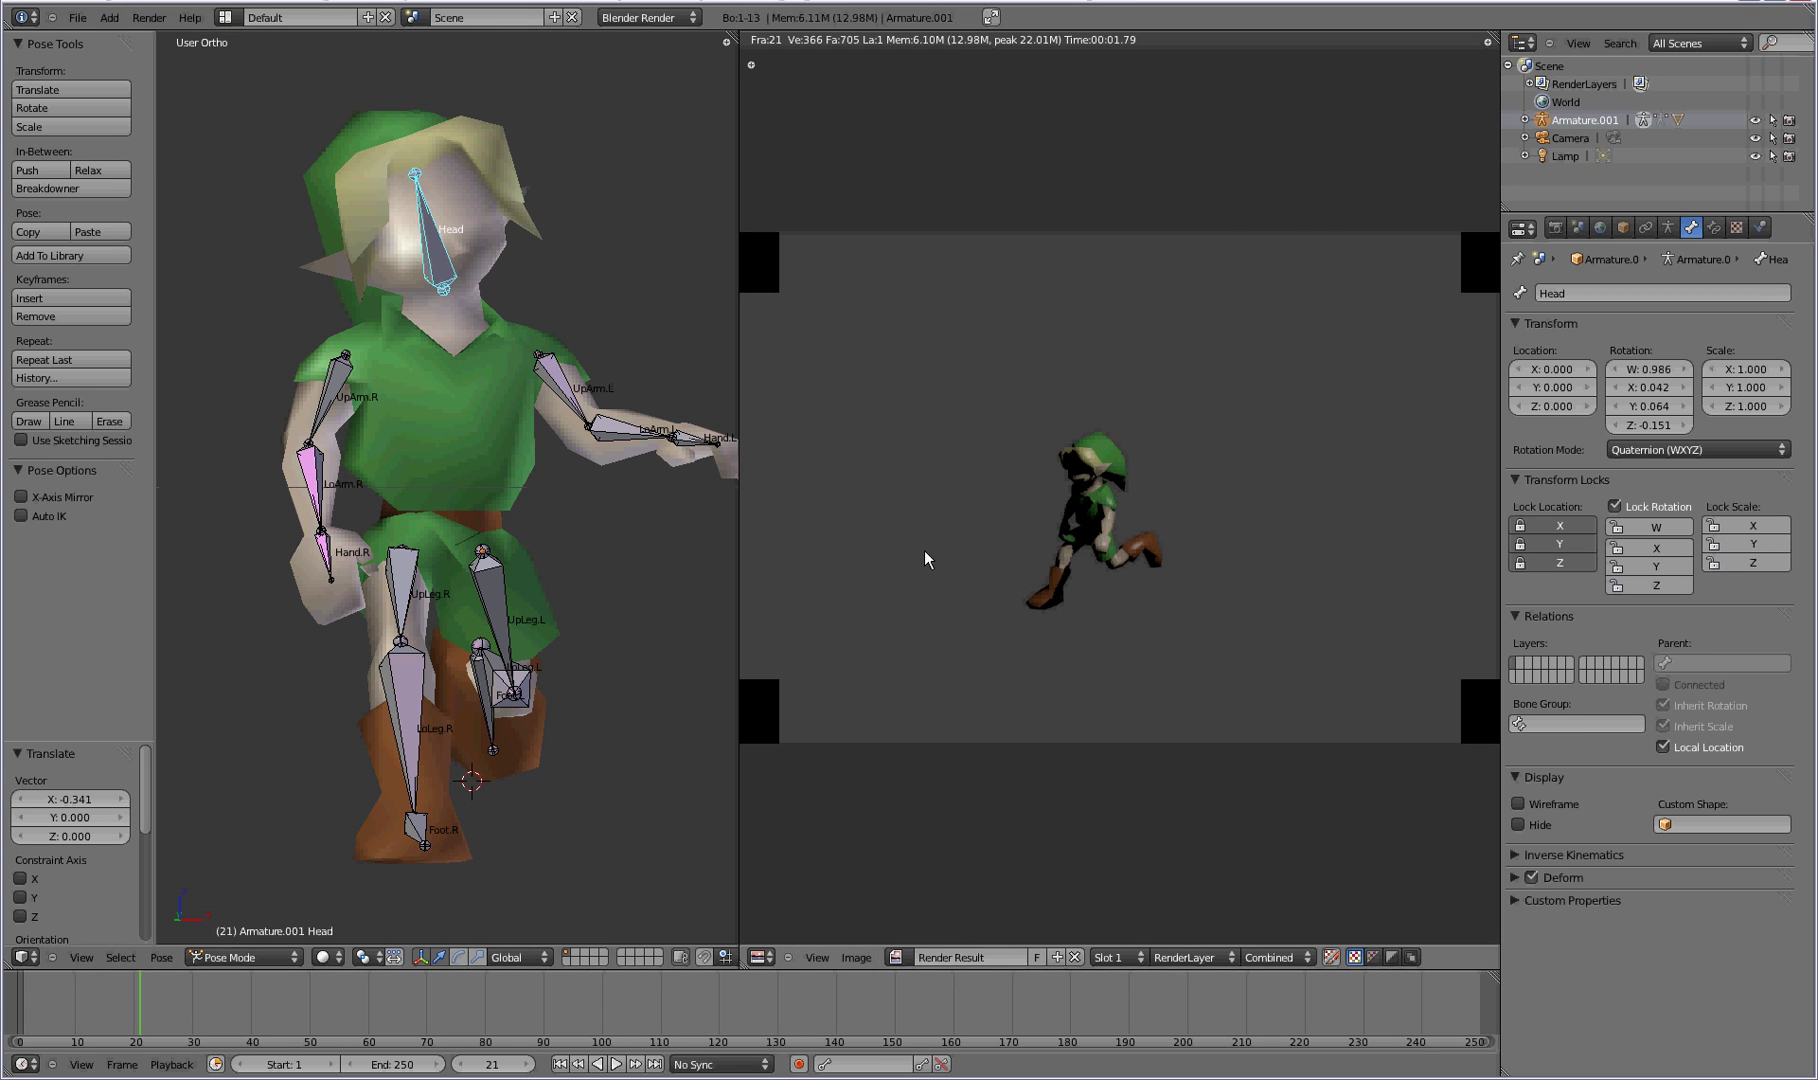
key("Escape")
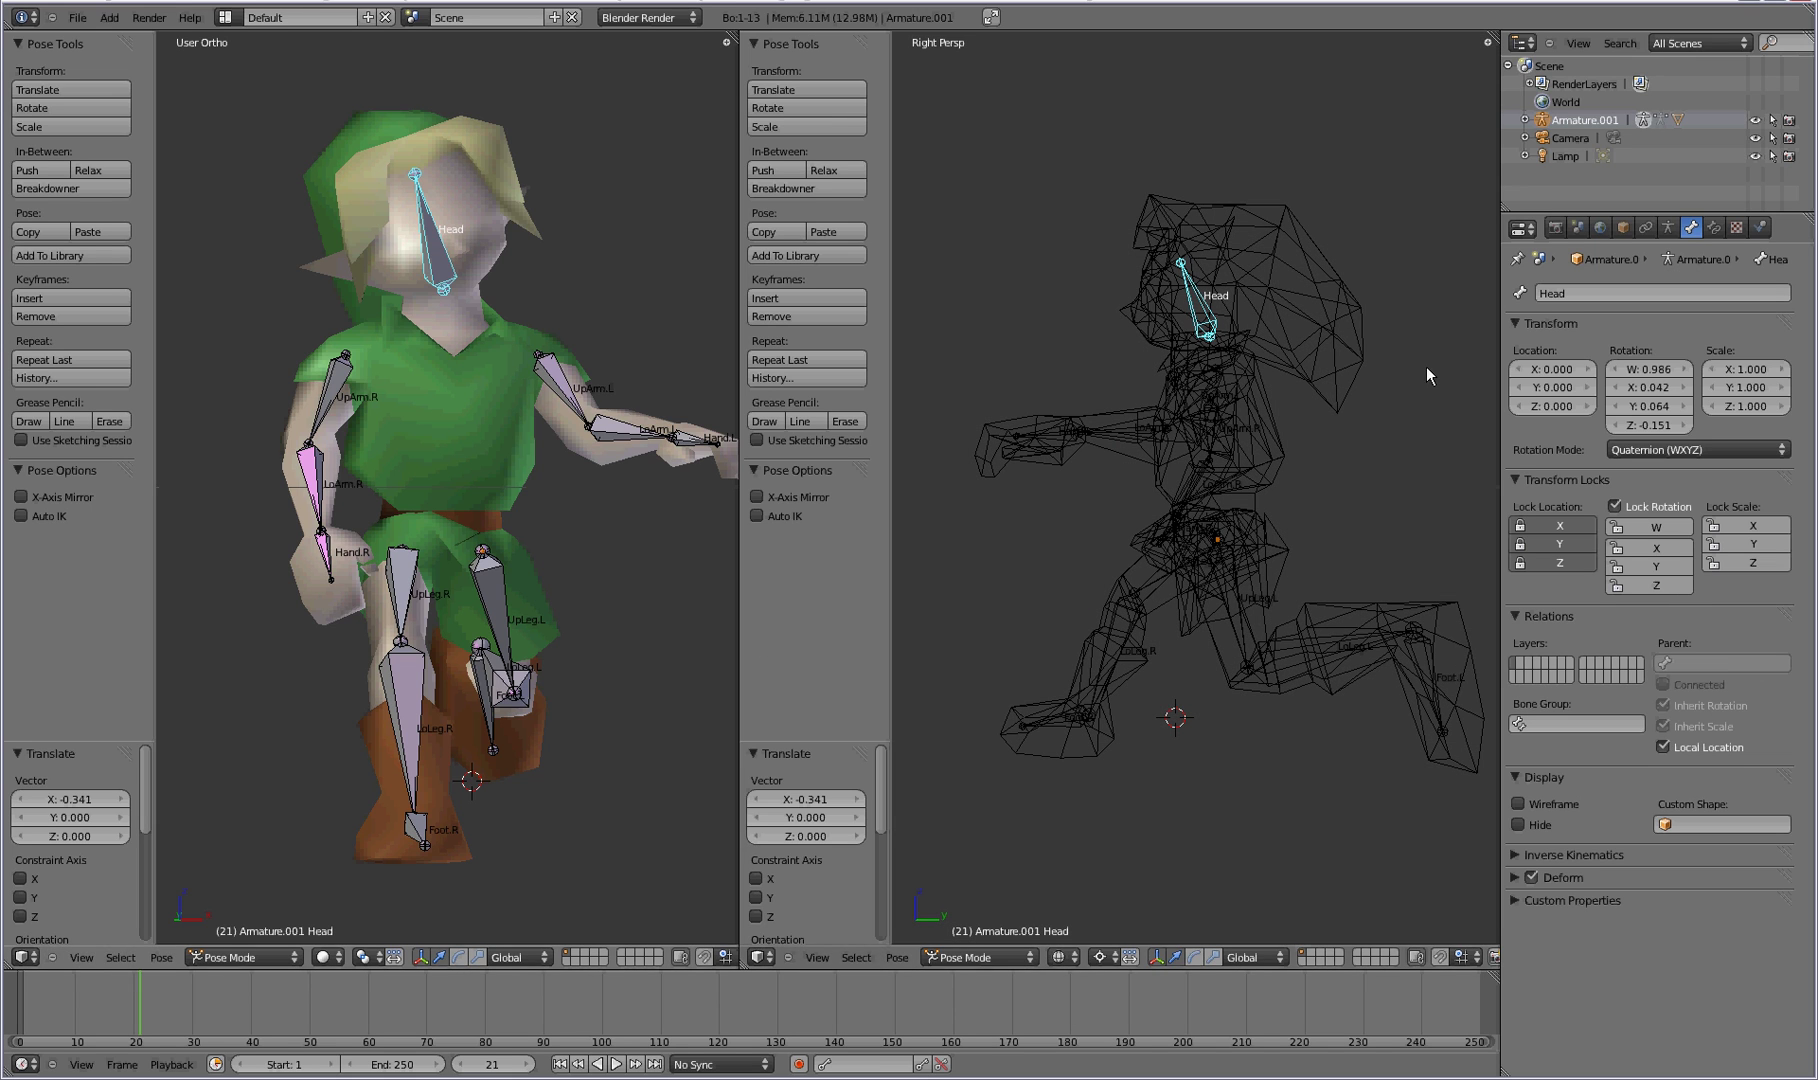